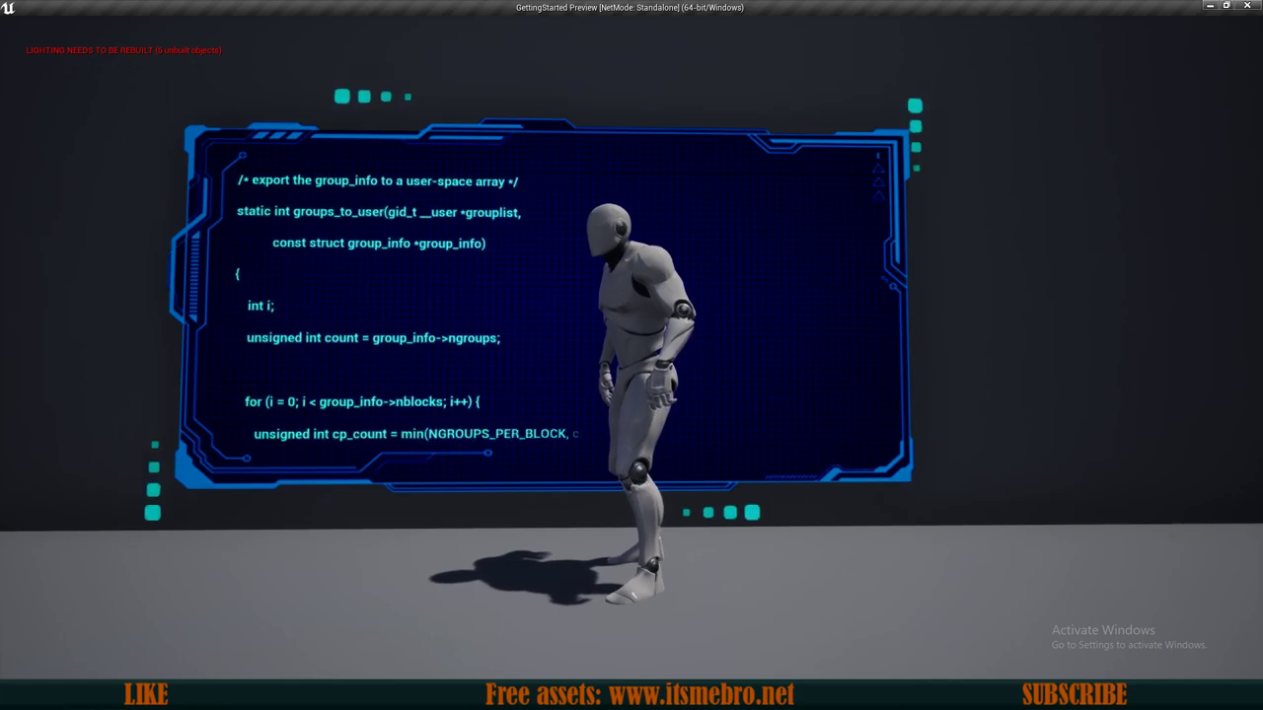
Walk the character past the hologram screen in the game preview and stop the preview.
key("d")
key("a")
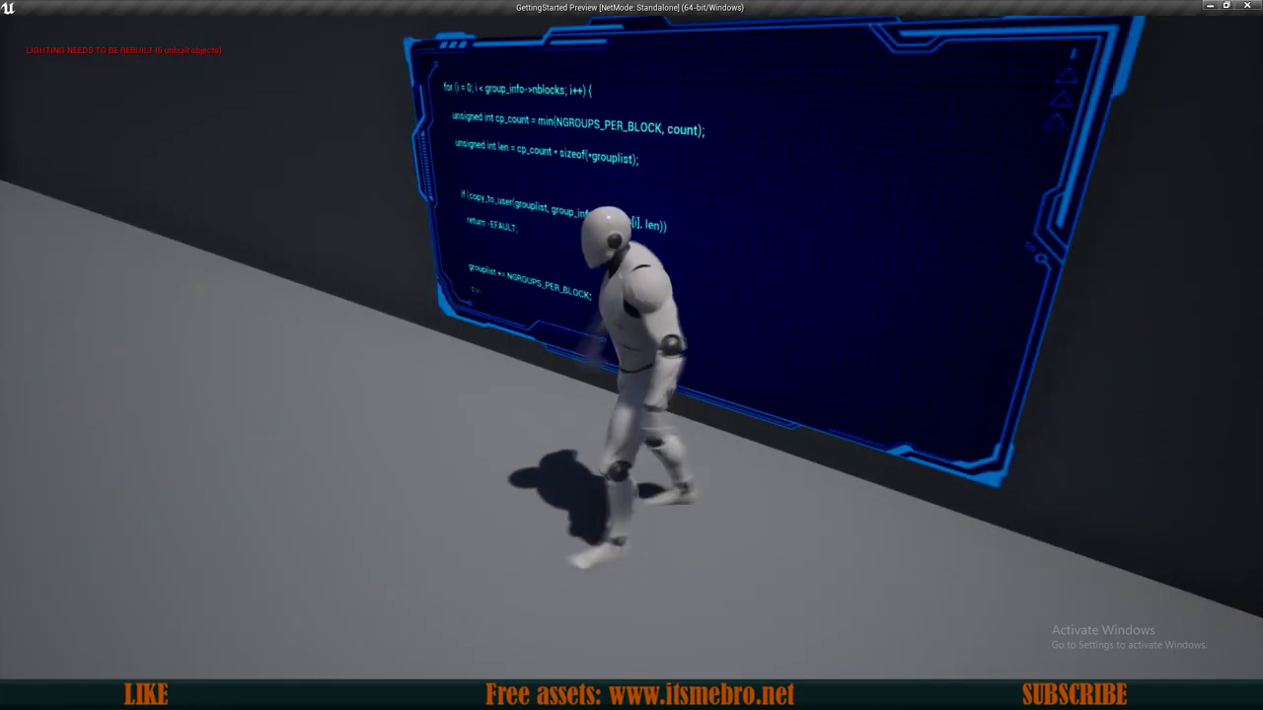
key("Escape")
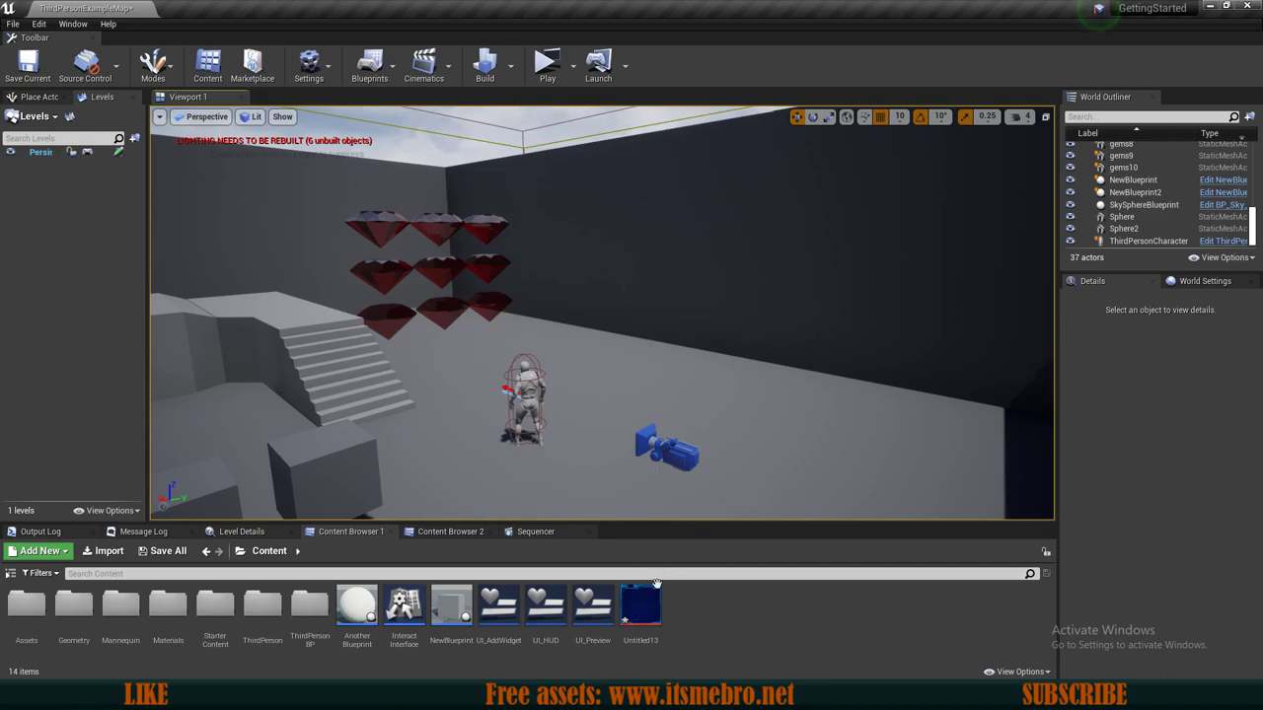
Create a Widget Blueprint named UI_Hologram in the Content folder and open it for editing.
right_click(718, 602)
mouse_move(785, 602)
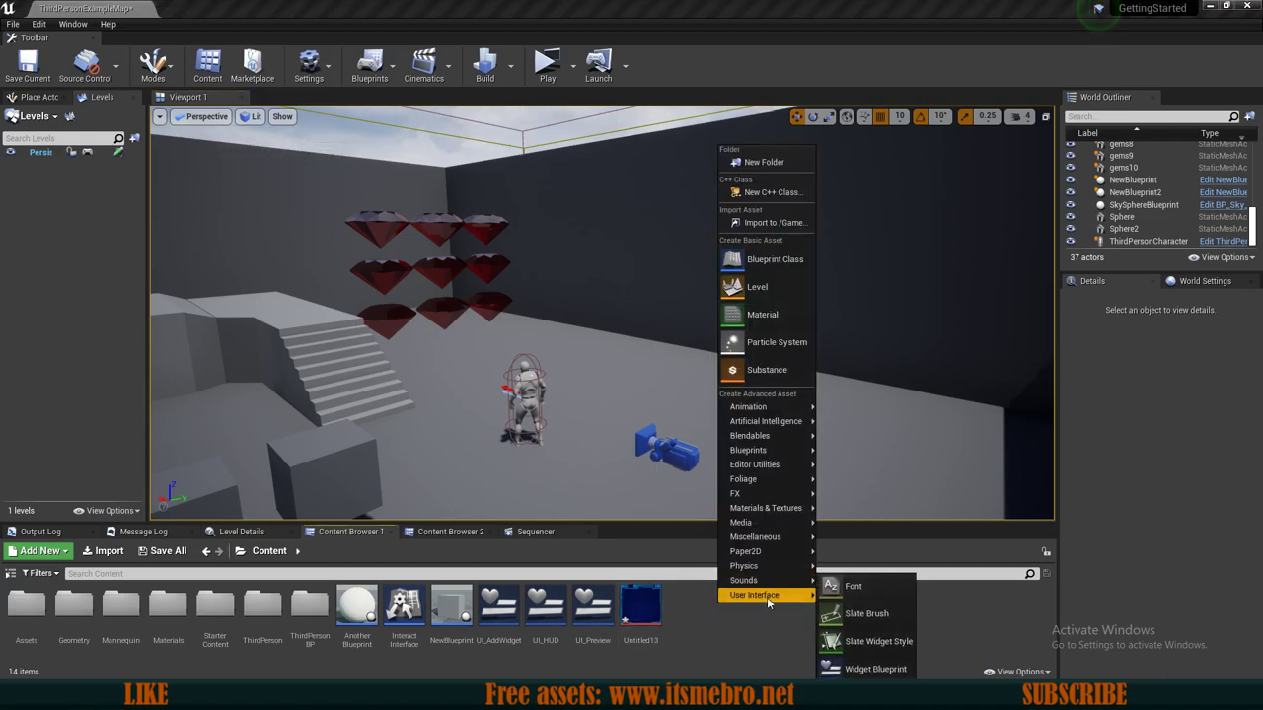
left_click(875, 669)
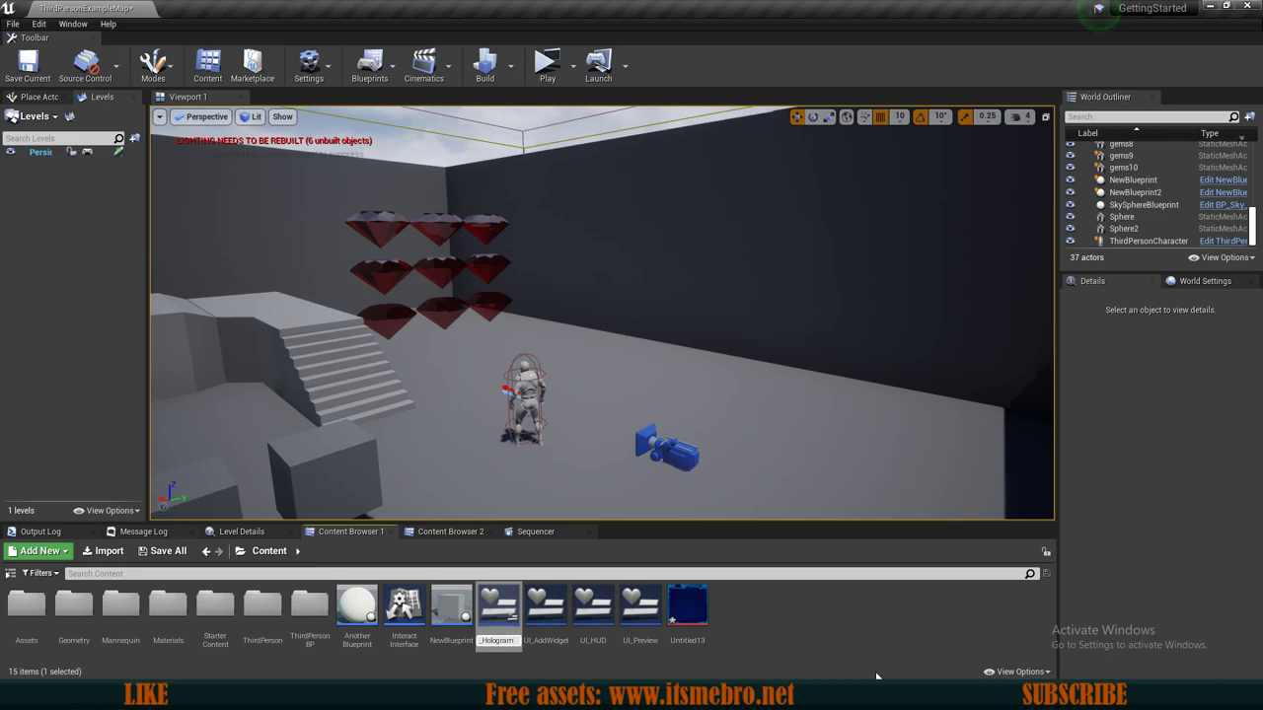
key("Return")
key("Return")
Add a Border widget as a child of the Canvas Panel.
right_click_drag(531, 282, 604, 303)
scroll(551, 285, "down", 1)
scroll(566, 292, "up", 1)
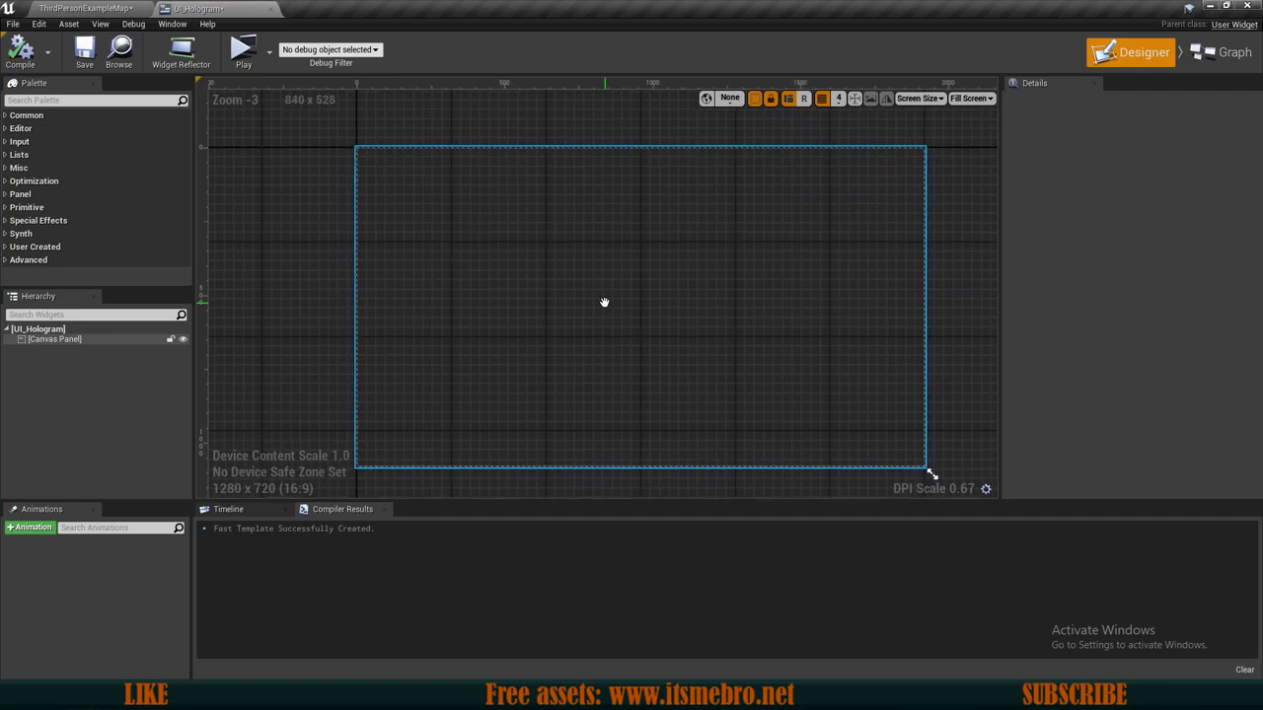
left_click(75, 99)
type("border")
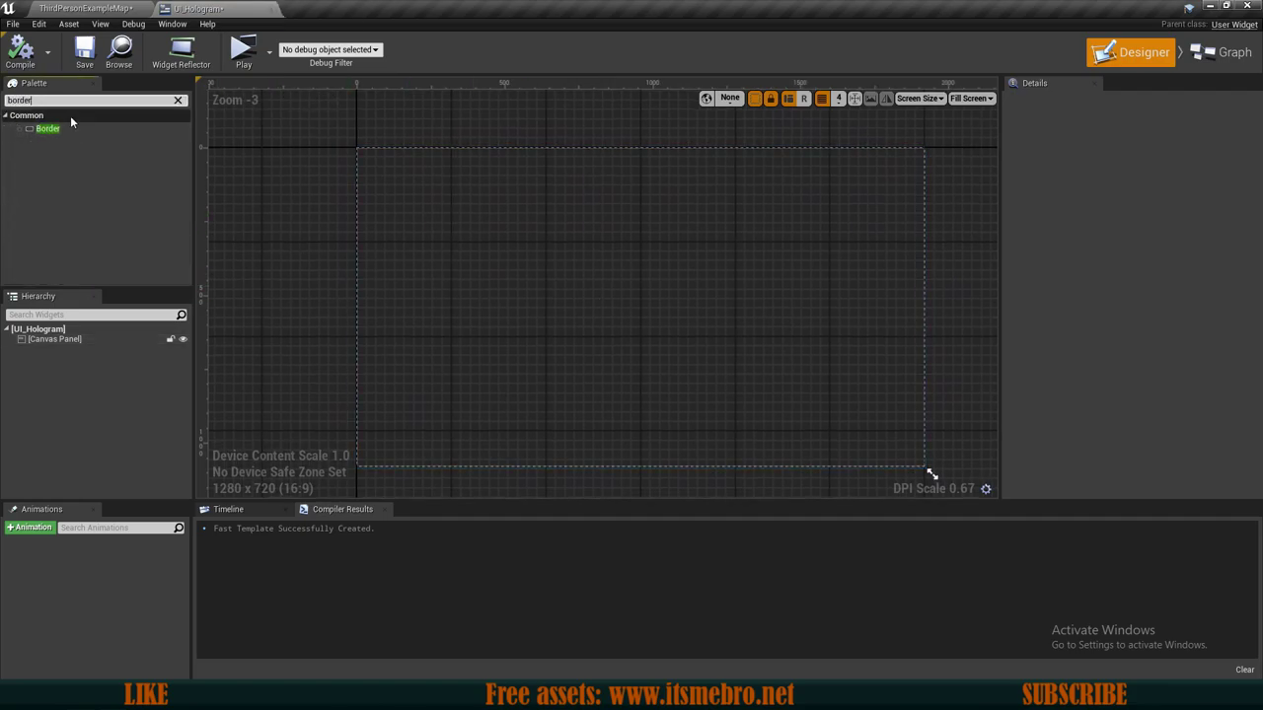
left_click_drag(67, 128, 51, 230)
left_click_drag(57, 341, 56, 342)
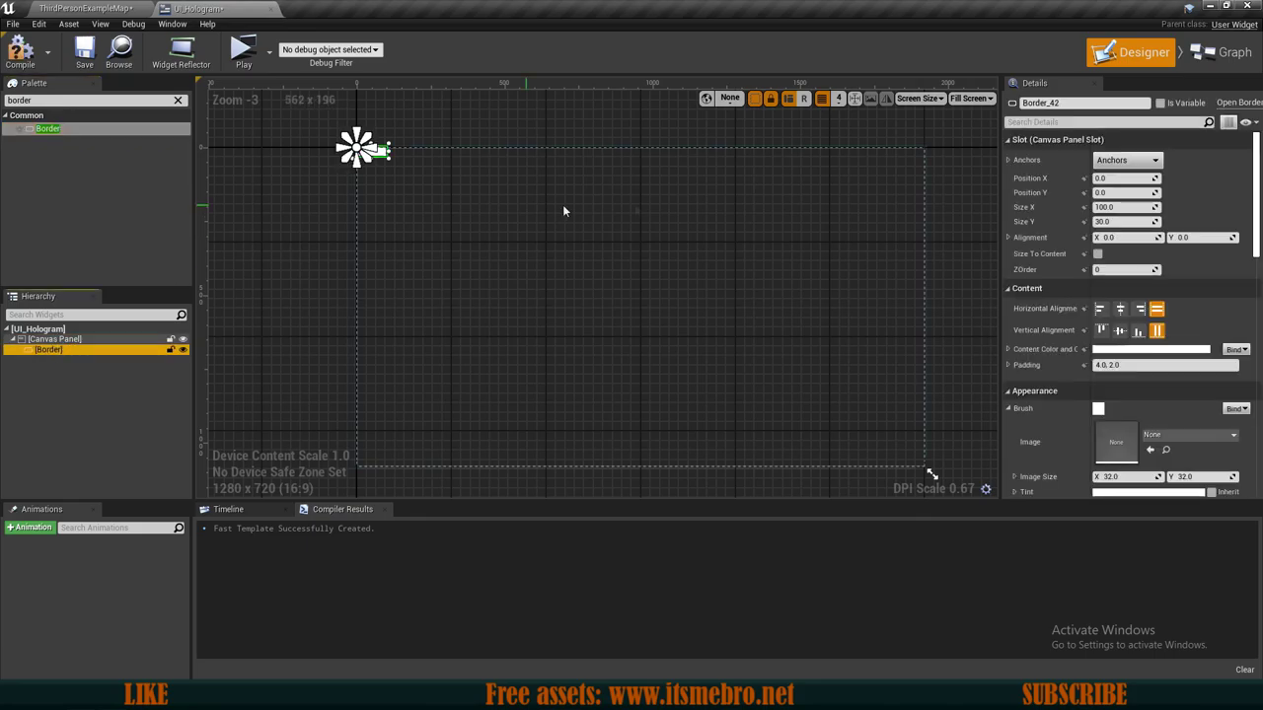
Anchor the border to stretch over the whole canvas and set its right and bottom offsets to 0.
left_click(1125, 161)
left_click(1236, 333)
left_click(1144, 207)
type("0")
key("Tab")
type("0")
key("Return")
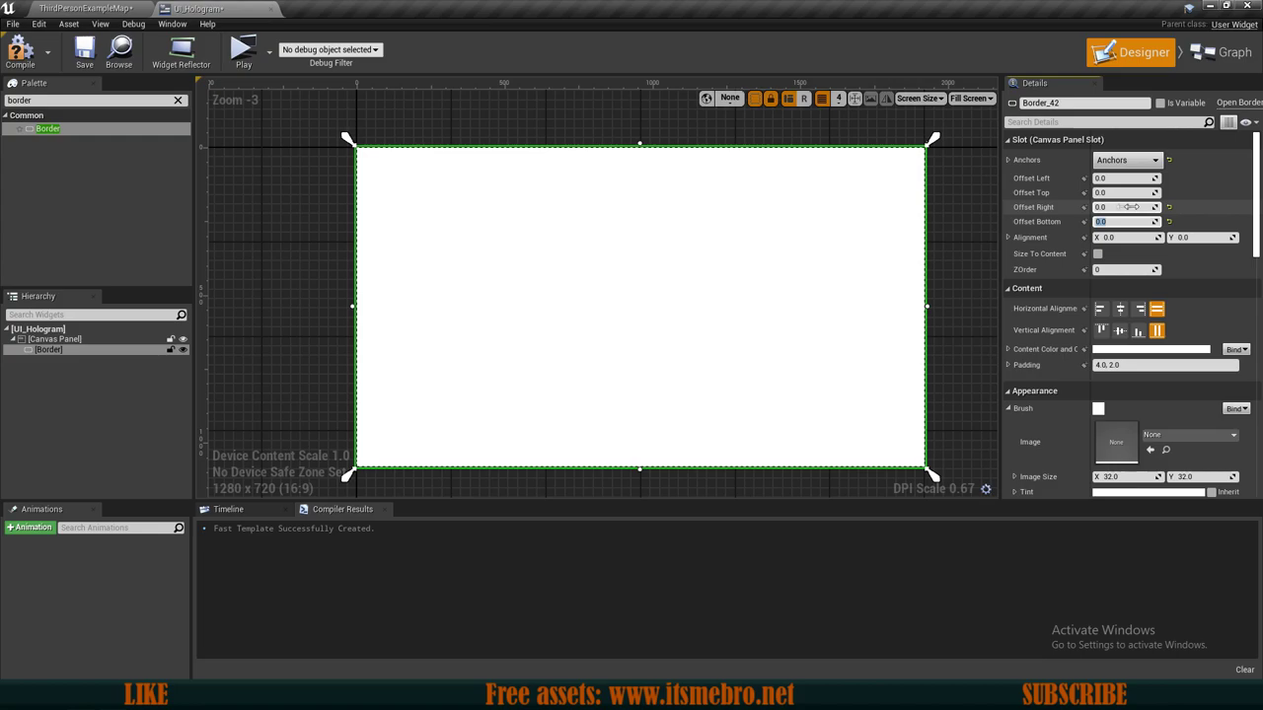
Set the border's left, top, right and bottom offsets to 40 each.
left_click(1115, 180)
type("4-0")
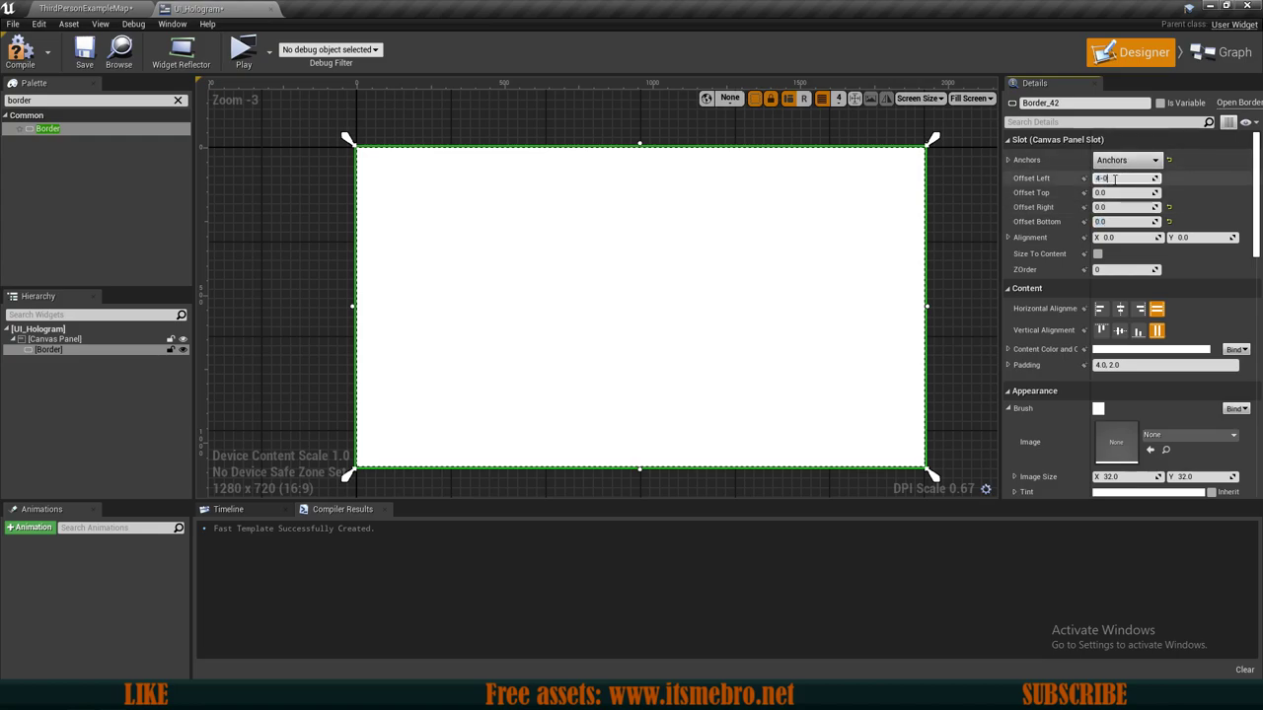
key("BackSpace")
key("BackSpace")
type("0")
key("Tab")
type("4")
key("Tab")
type("0.")
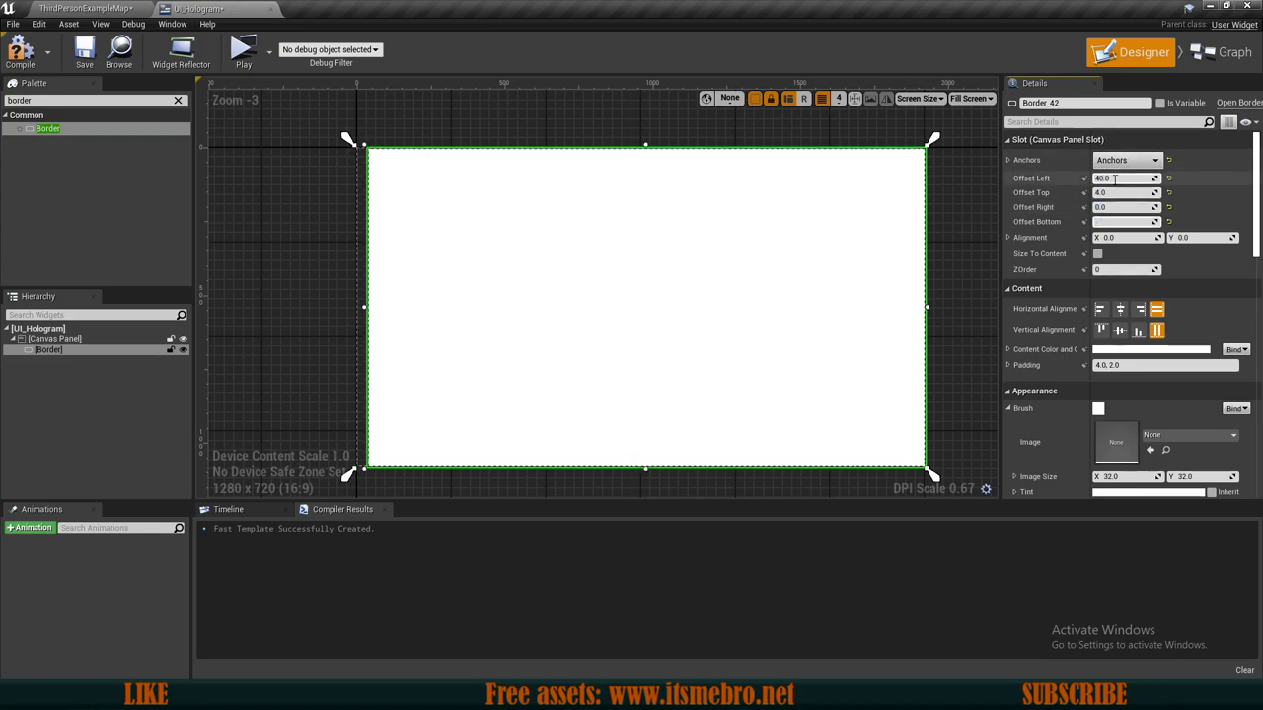
type("0")
key("Tab")
type("40")
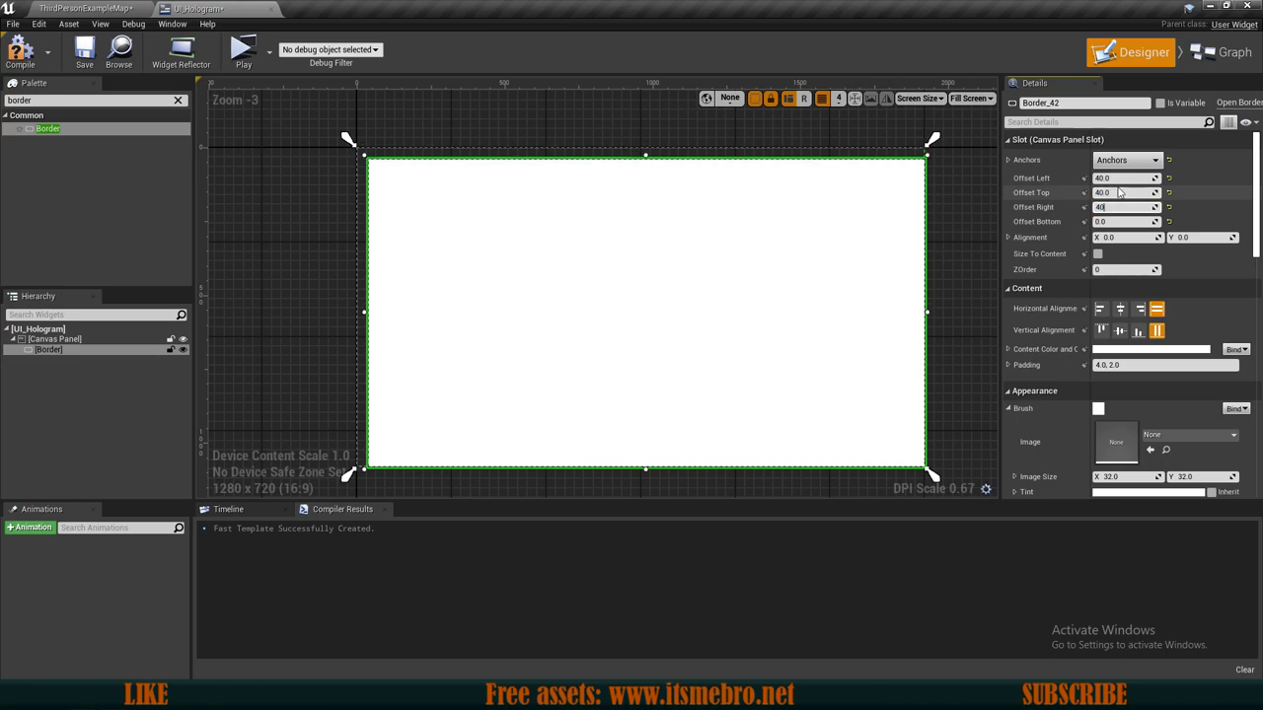
key("Tab")
type("40")
key("Return")
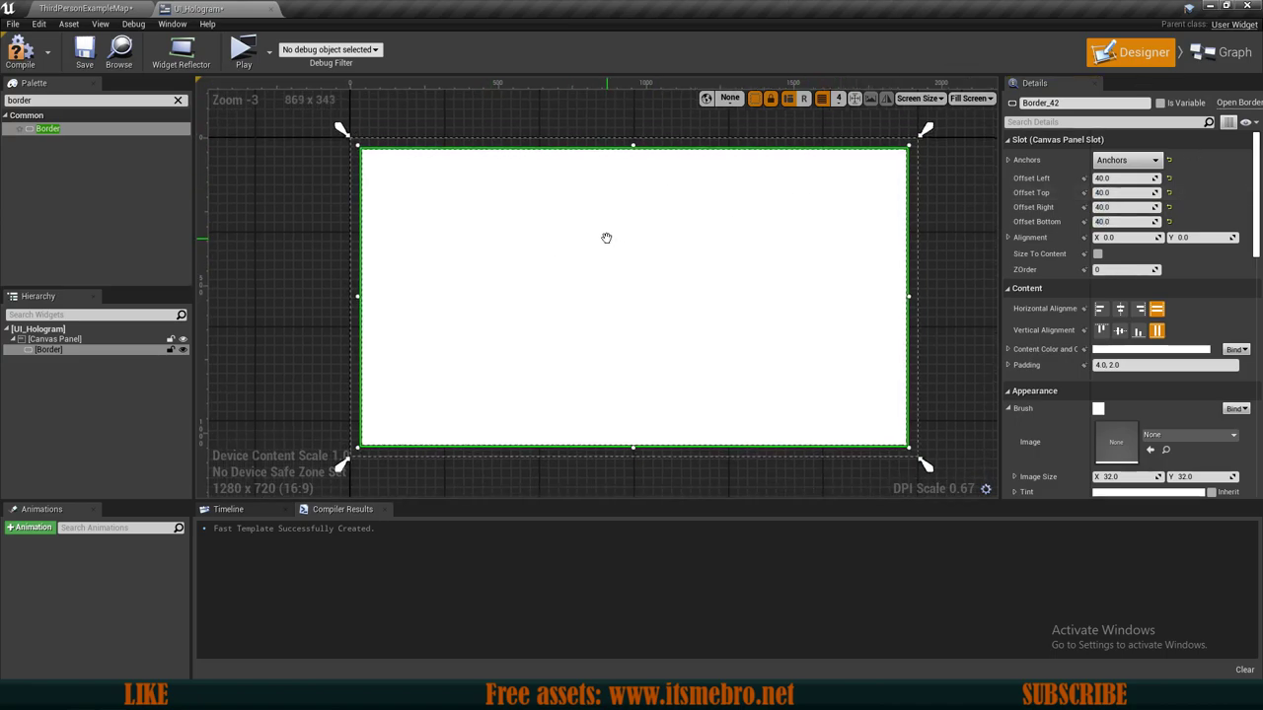
Assign the Untitled13 texture as the border's brush image and compile the widget.
scroll(1051, 296, "down", 3)
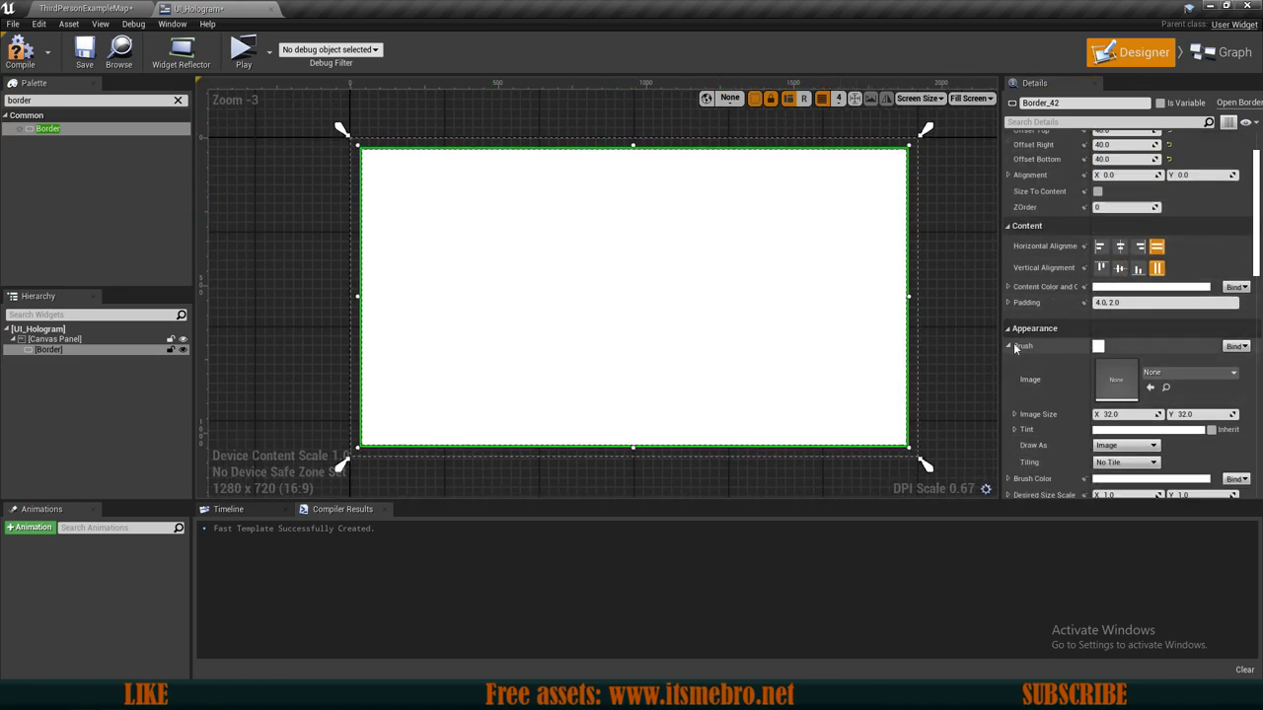
scroll(1048, 323, "down", 3)
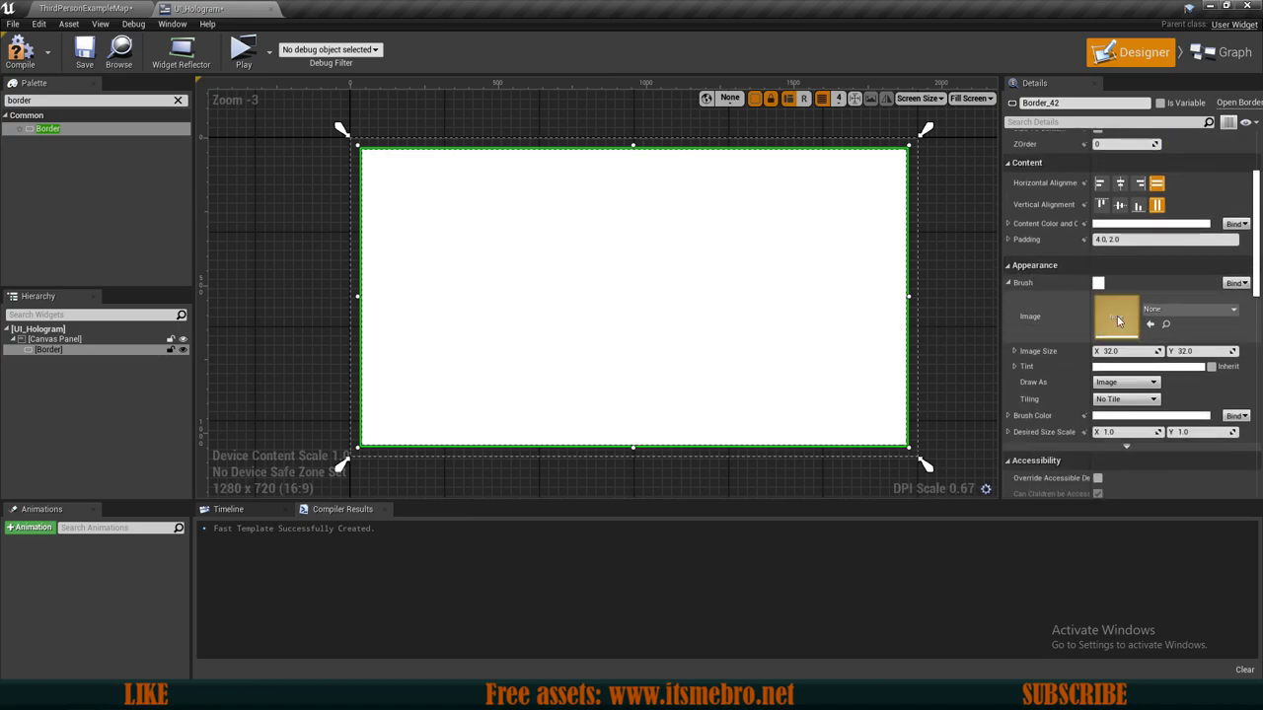
left_click(1182, 311)
type("uni")
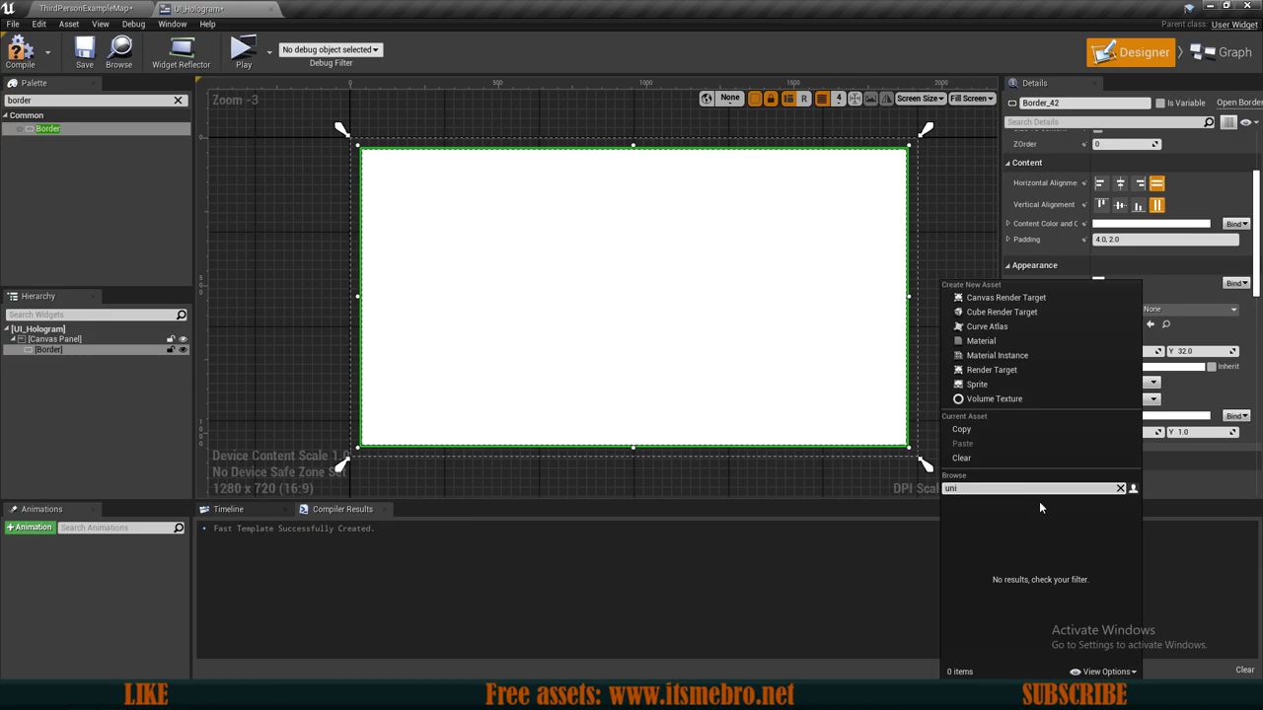
key("BackSpace")
type("t")
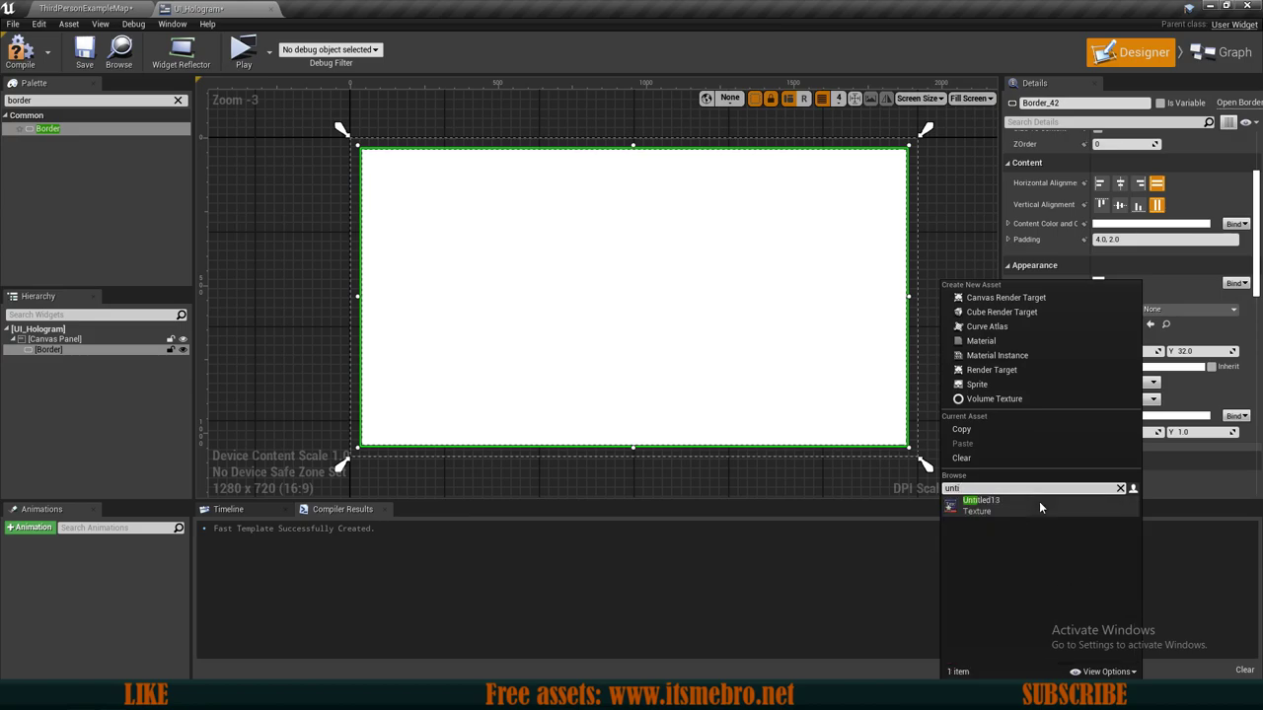
left_click(982, 505)
right_click_drag(894, 345, 935, 332)
left_click(366, 342)
left_click(21, 51)
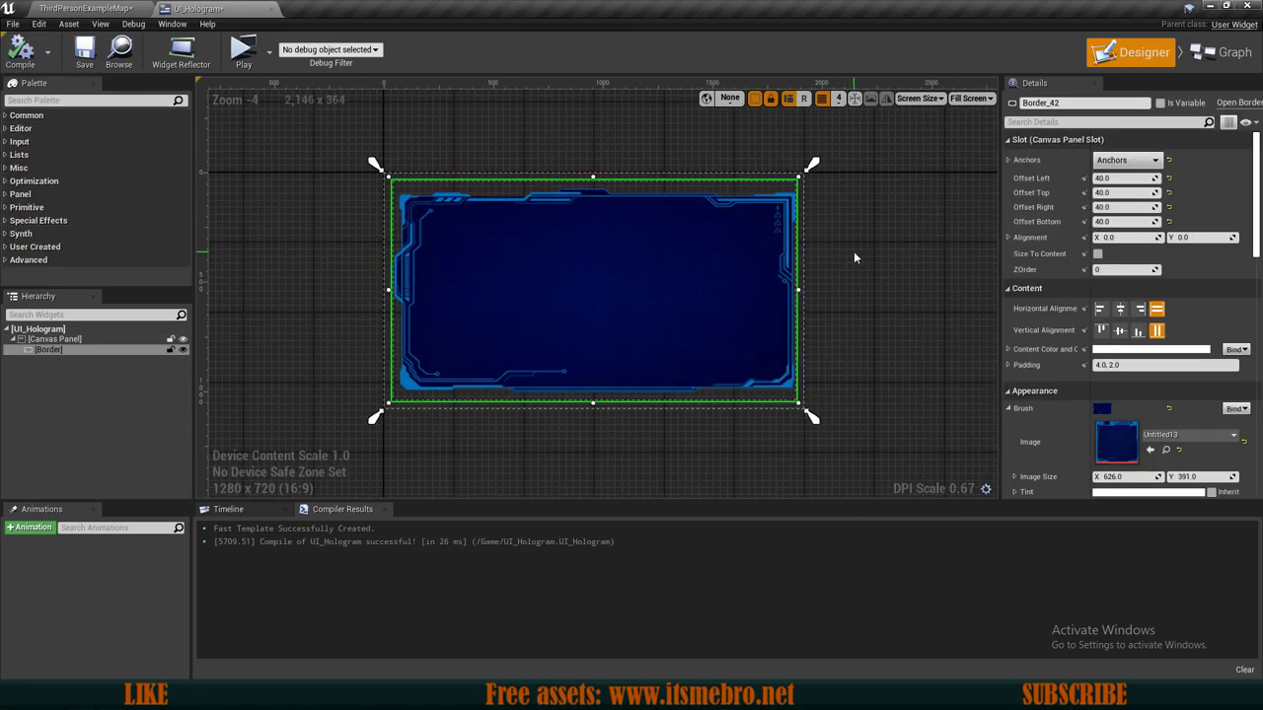
Add a Throbber widget to the Canvas Panel, beside the border in the hierarchy.
scroll(600, 274, "up", 1)
scroll(648, 279, "down", 1)
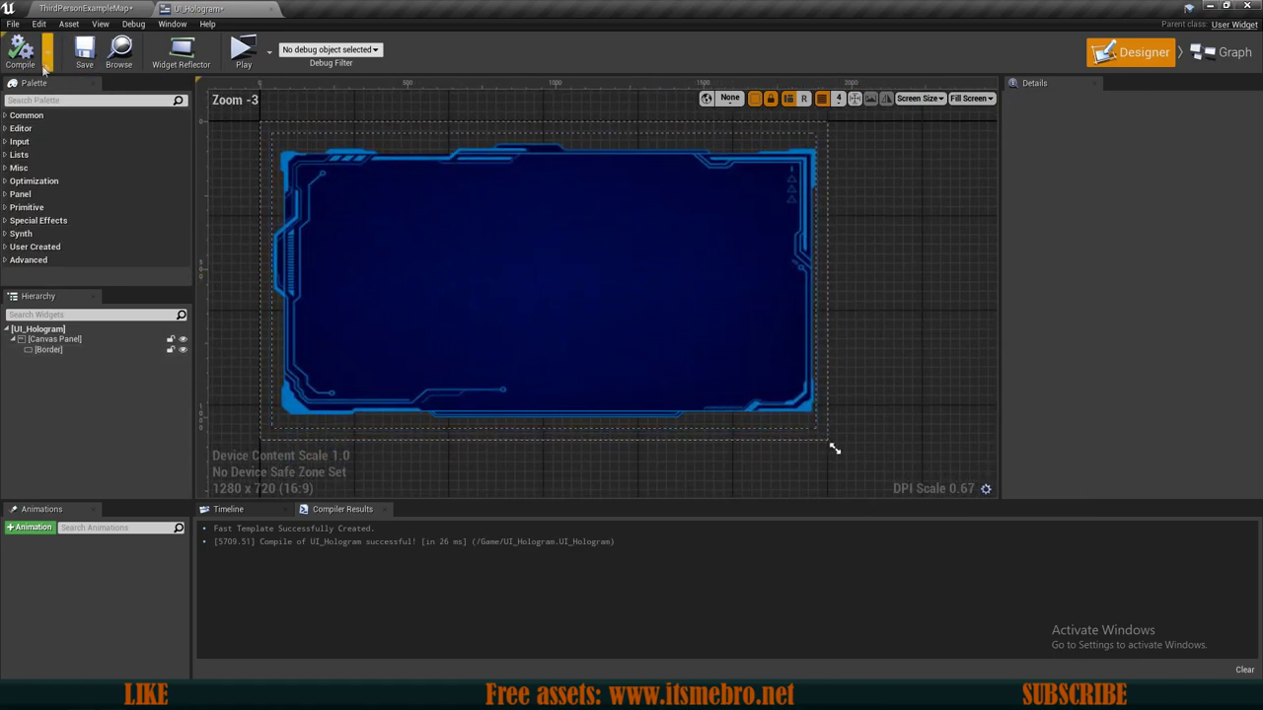
type("tho")
key("BackSpace")
type("r")
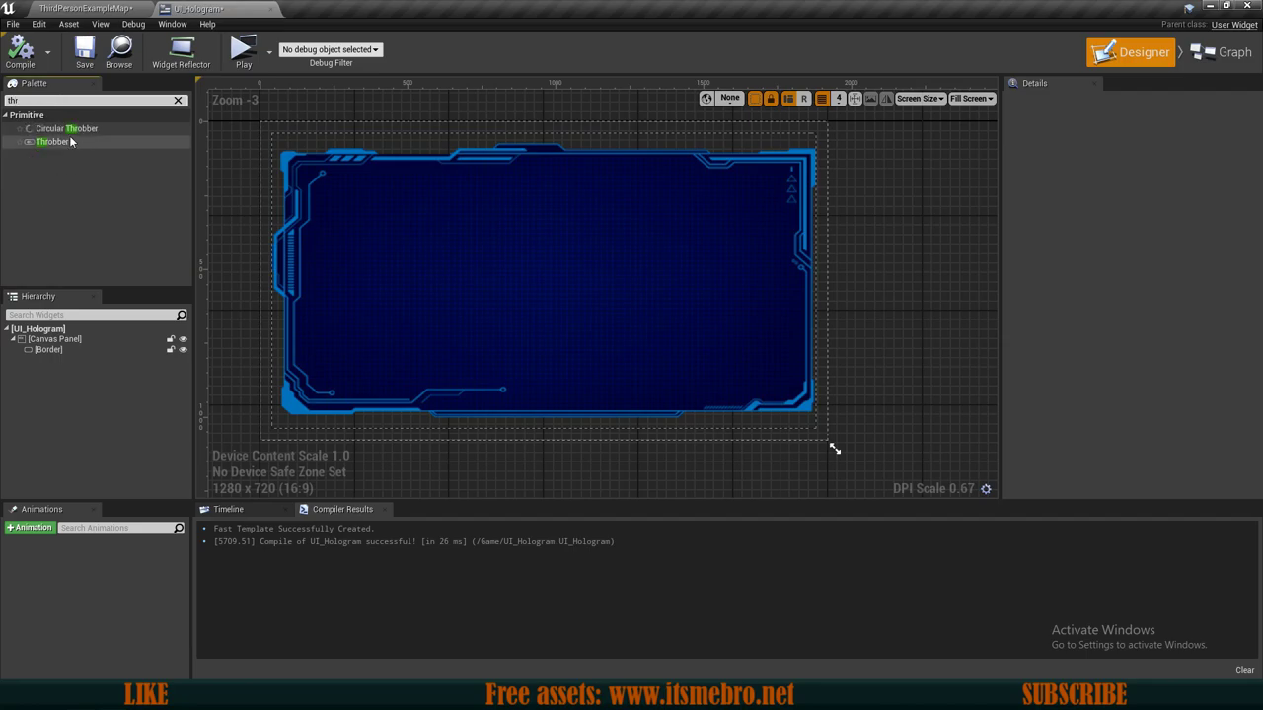
left_click_drag(66, 150, 58, 346)
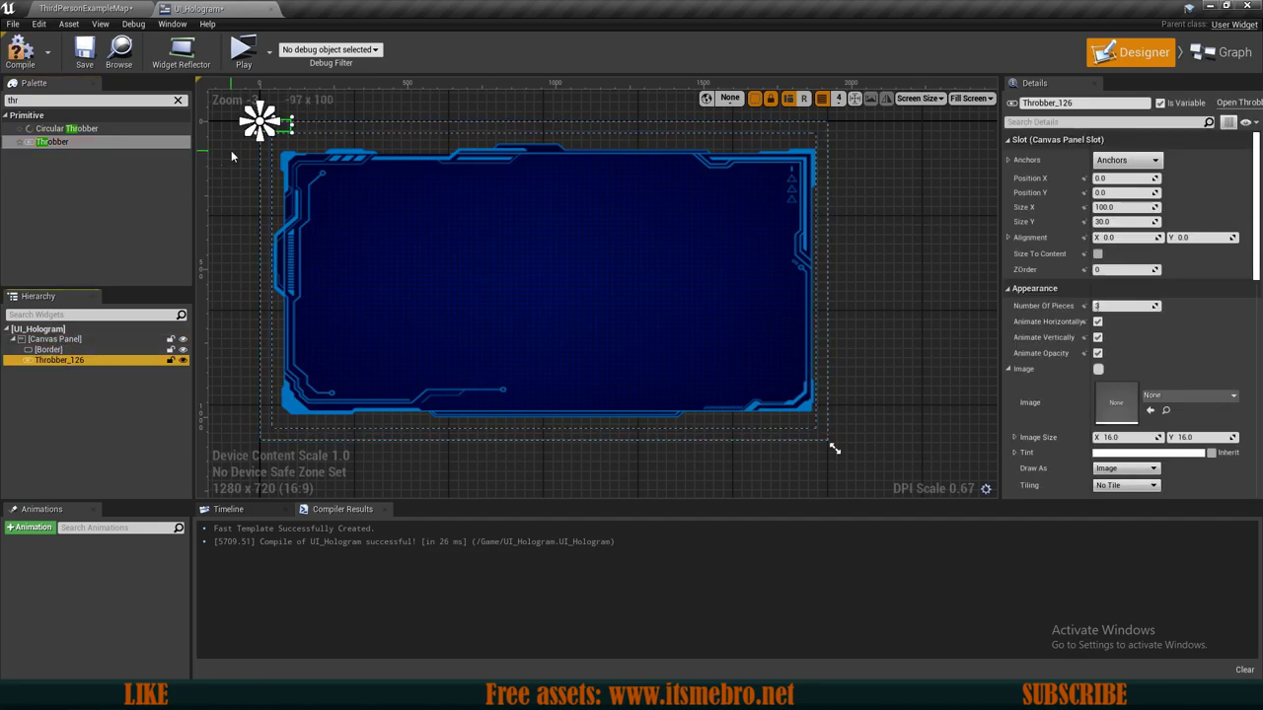
Set the throbber's number of pieces to 20.
scroll(478, 195, "up", 19)
scroll(521, 202, "down", 1)
scroll(521, 201, "up", 1)
scroll(464, 198, "down", 7)
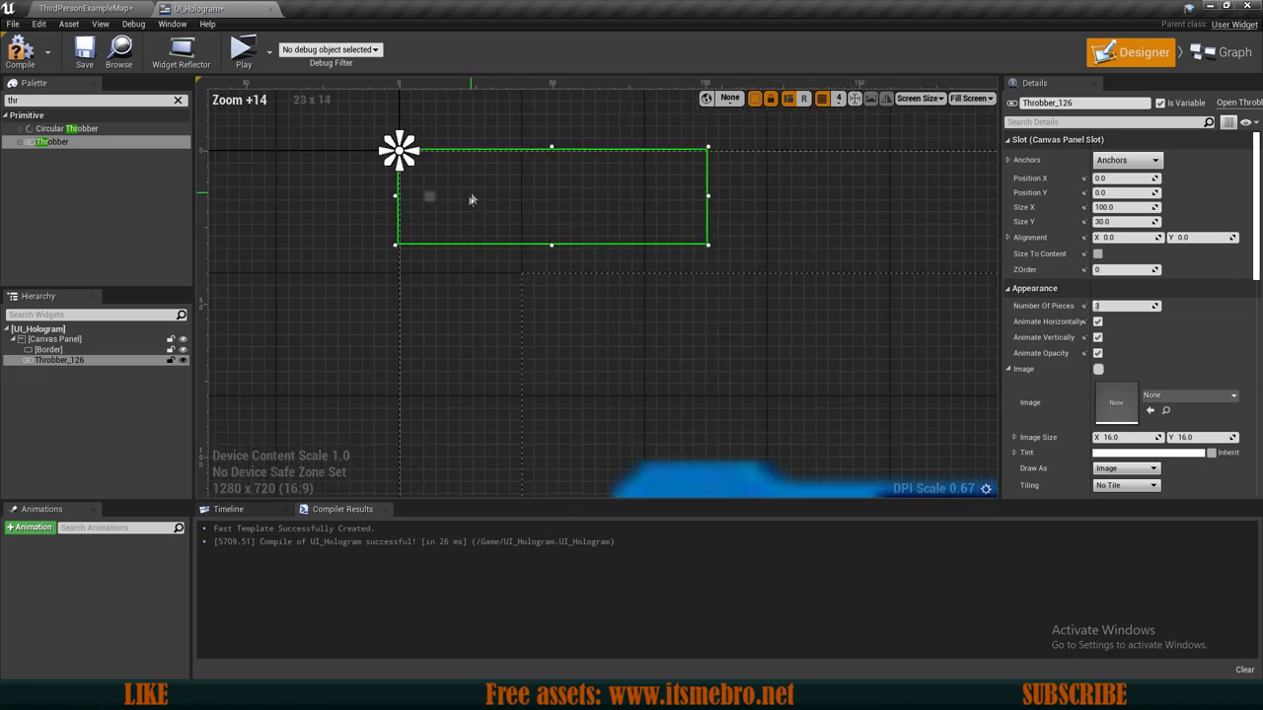
right_click_drag(519, 256, 468, 223)
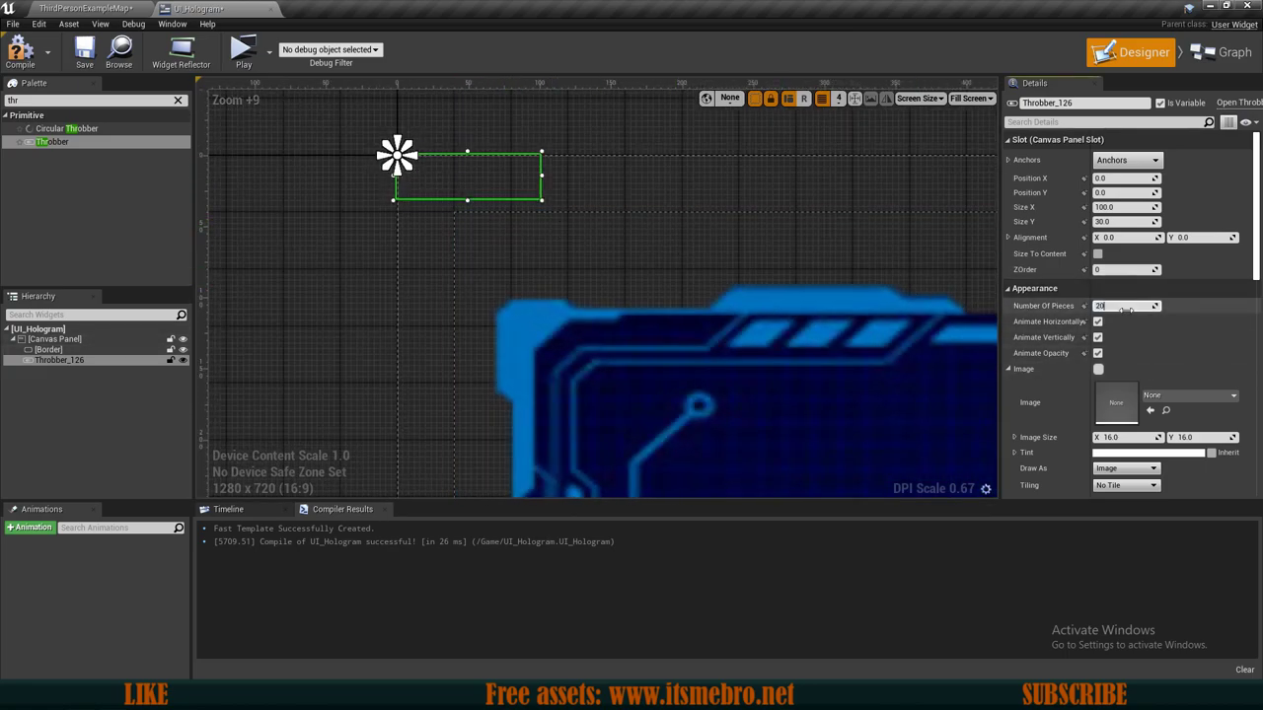
key("Return")
Set the throbber's image size to 50 by 50.
scroll(769, 229, "down", 6)
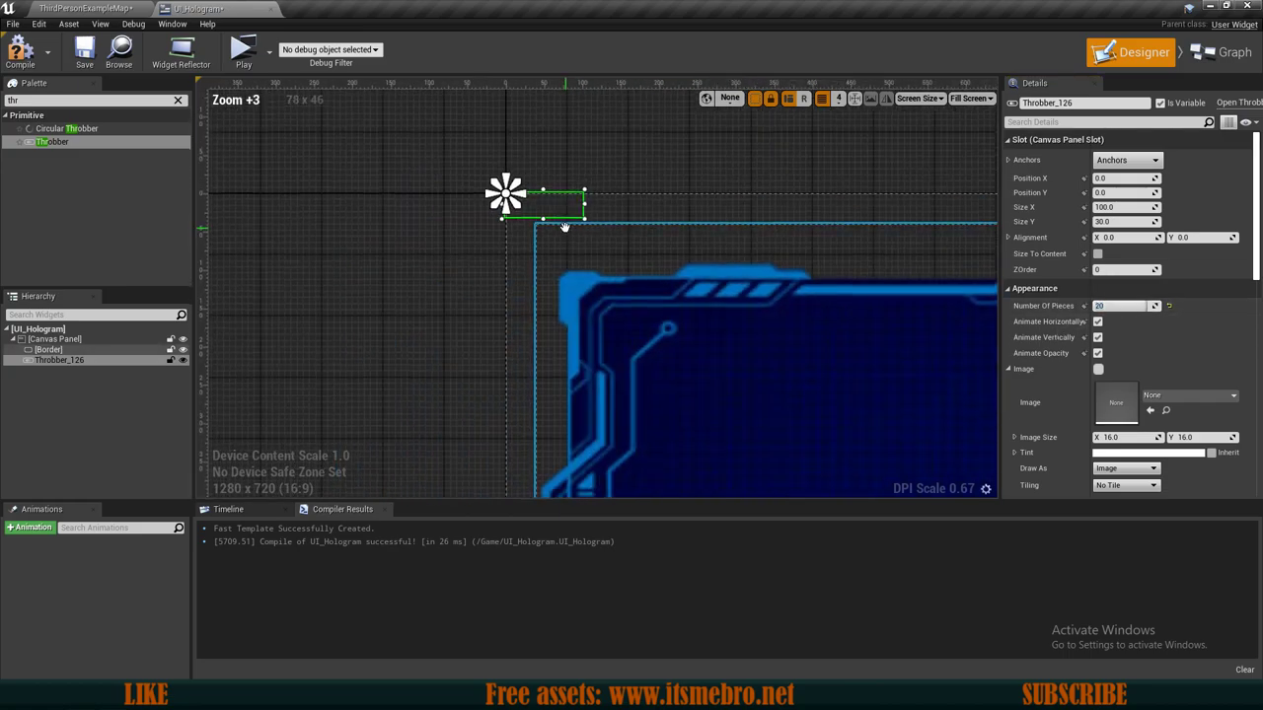
scroll(1067, 441, "down", 1)
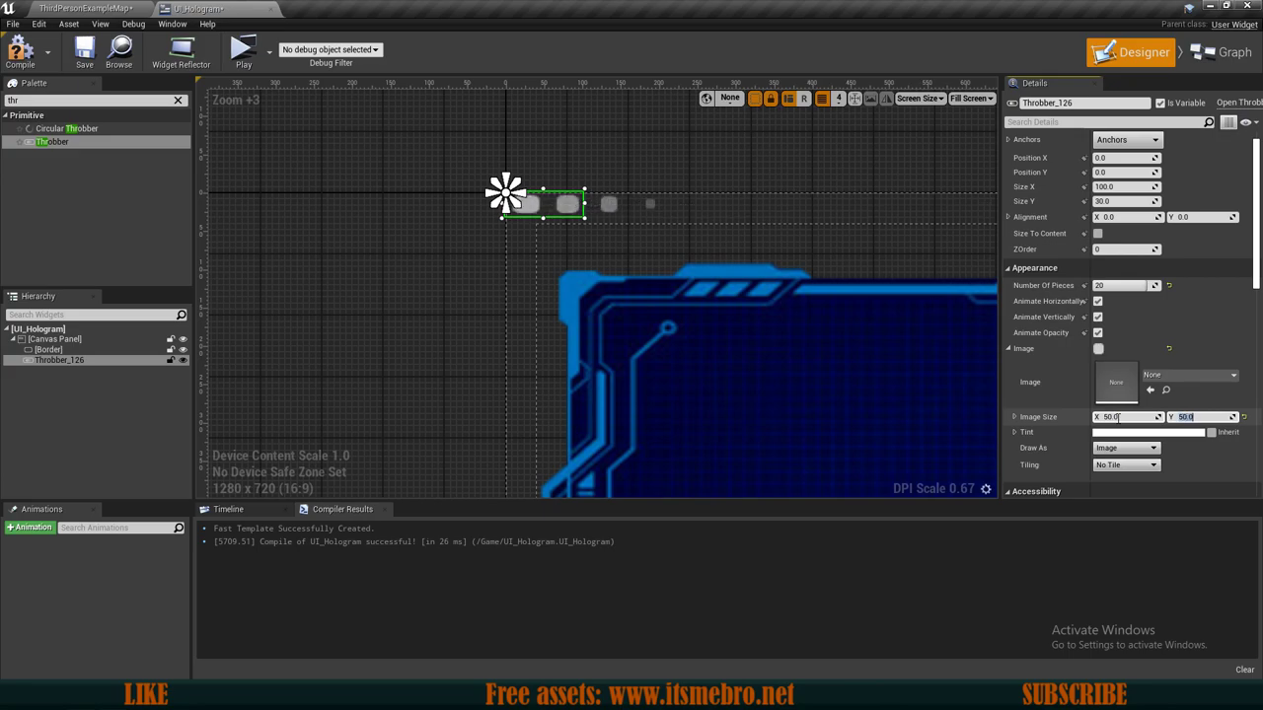
type("50")
key("Return")
Enlarge the throbber to about 428 by 75 and anchor it to the middle of the canvas's left edge.
left_click_drag(621, 246, 839, 253)
scroll(838, 254, "down", 5)
right_click_drag(681, 285, 403, 259)
scroll(652, 282, "down", 1)
right_click_drag(653, 282, 653, 255)
scroll(1118, 198, "up", 1)
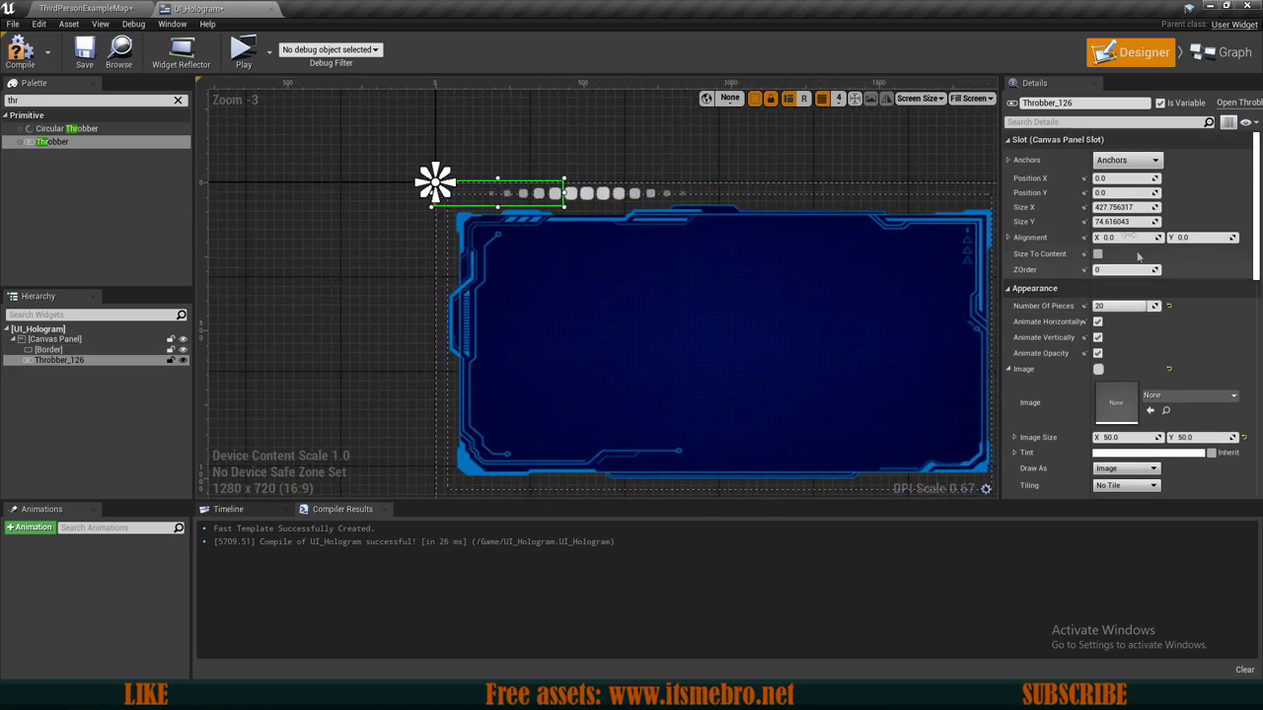
left_click(1125, 160)
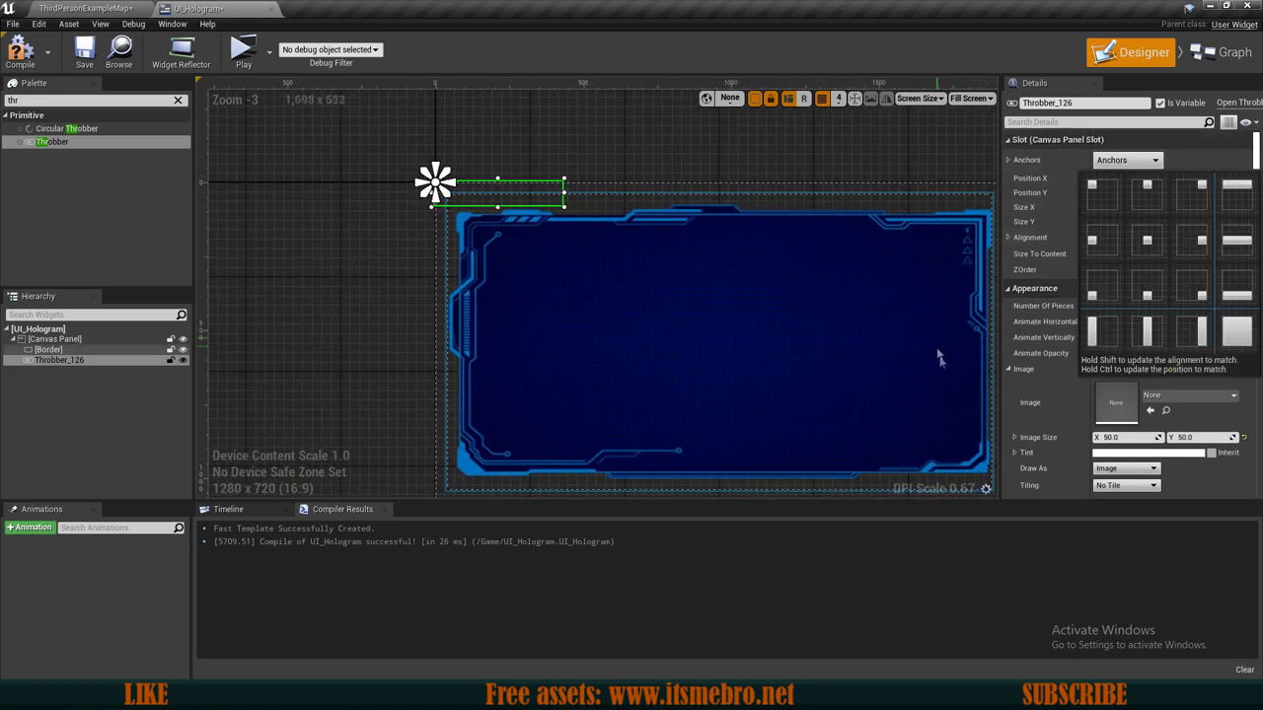
left_click(1101, 245)
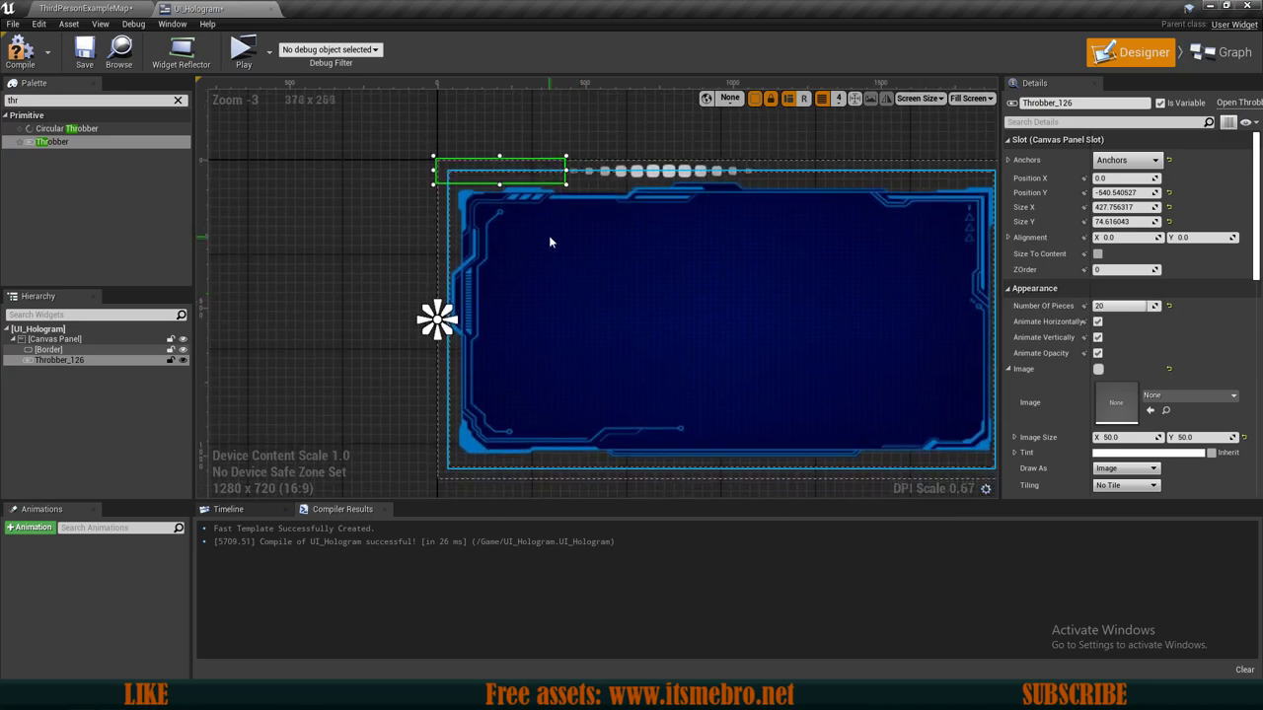
Rotate the throbber to an angle of -90 and move it alongside the left edge of the border.
scroll(1125, 355, "down", 15)
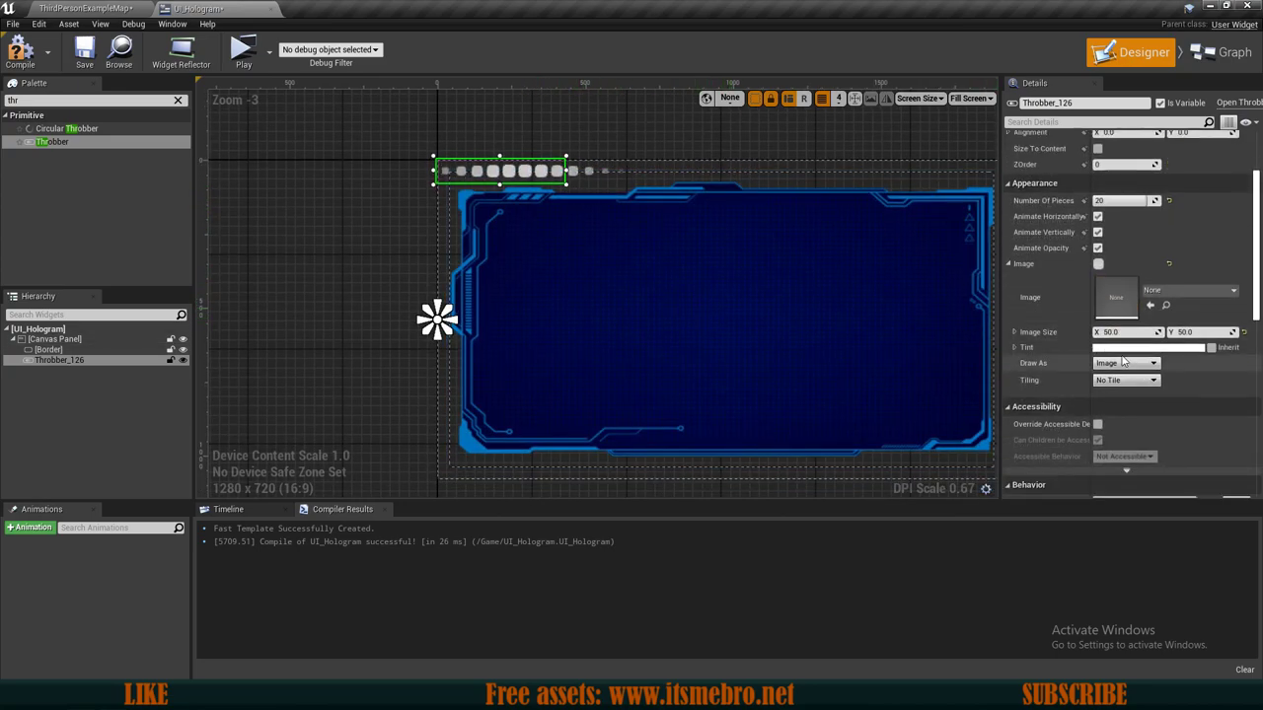
scroll(1125, 360, "down", 2)
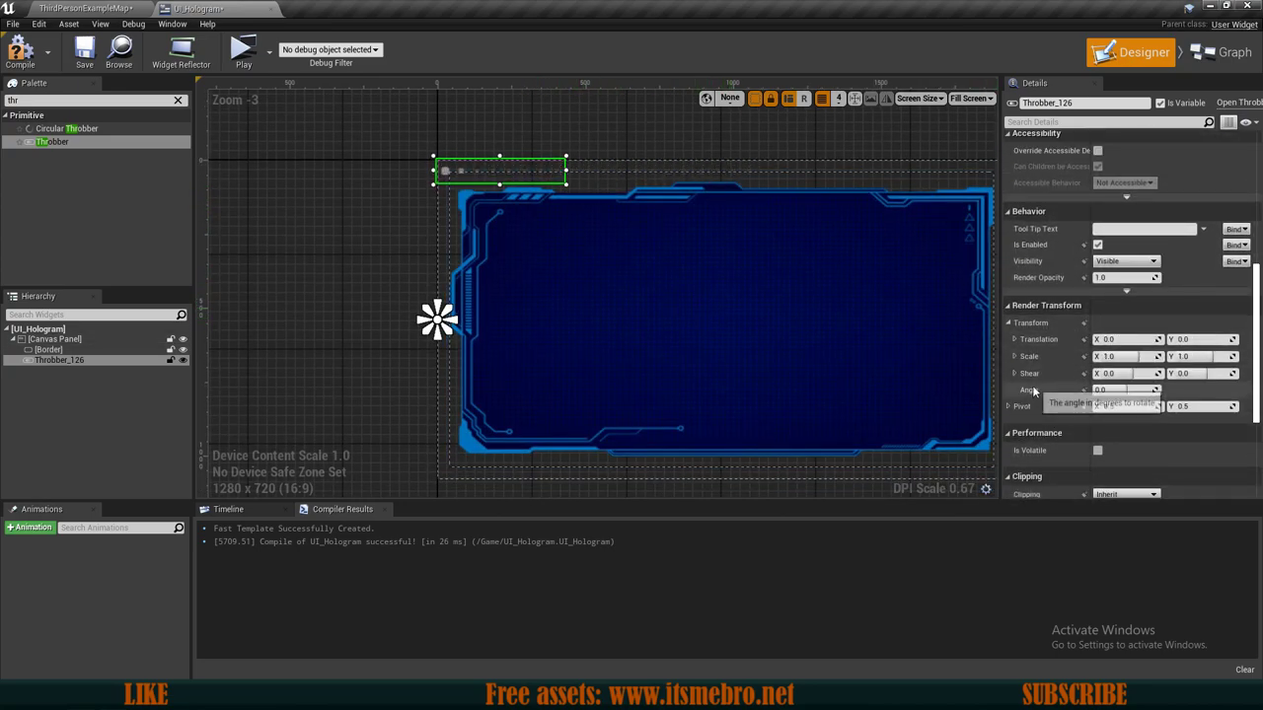
left_click(1054, 320)
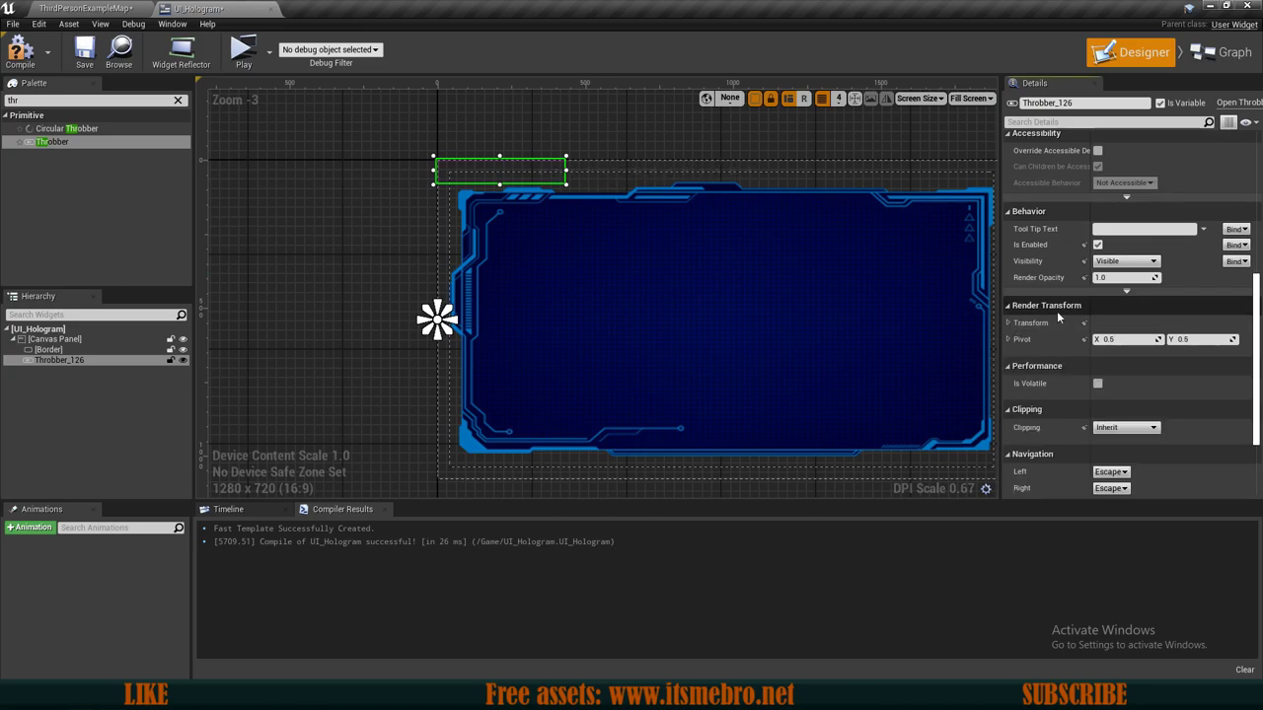
left_click(1010, 324)
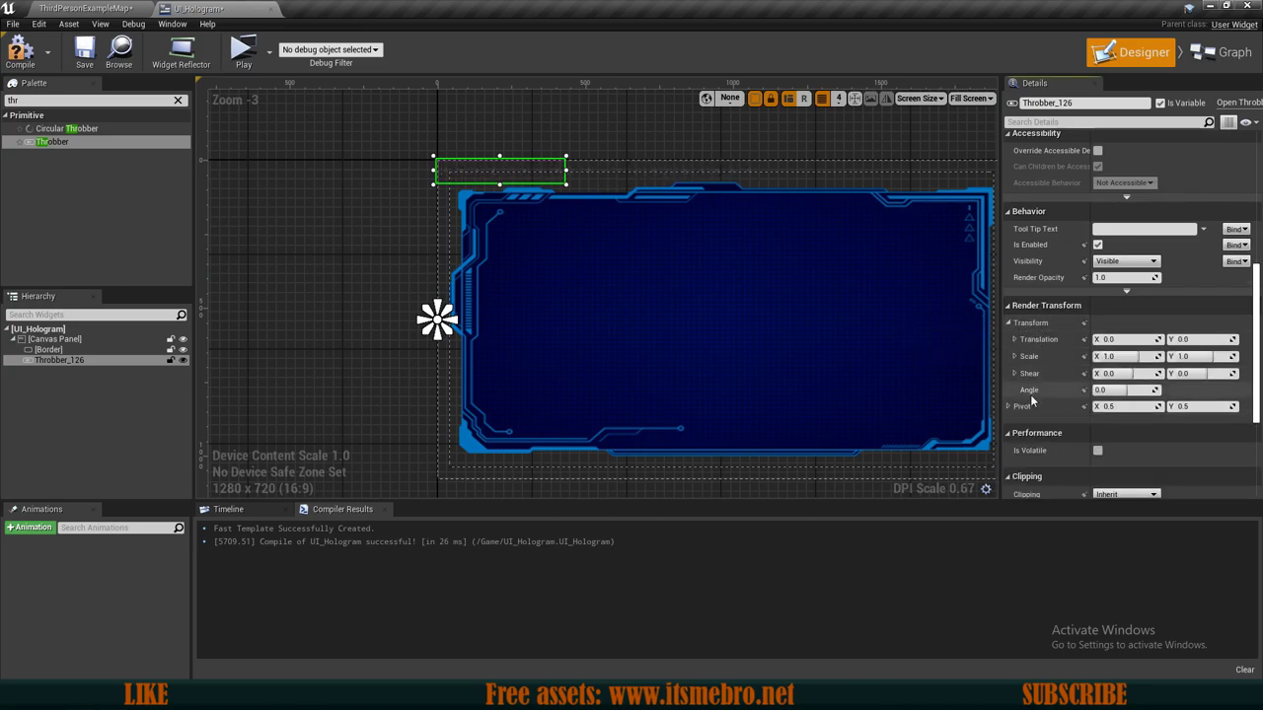
left_click_drag(1100, 390, 1174, 389)
key("ctrl+z")
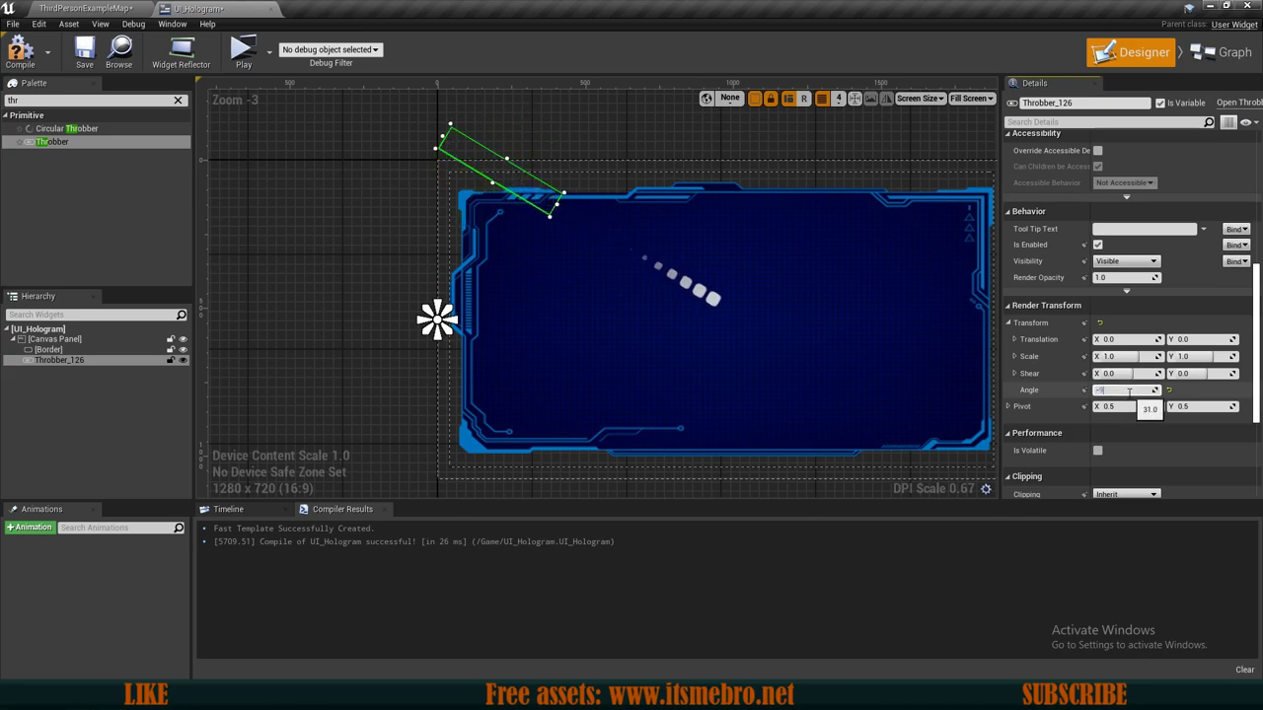
left_click_drag(493, 173, 442, 340)
scroll(469, 266, "down", 2)
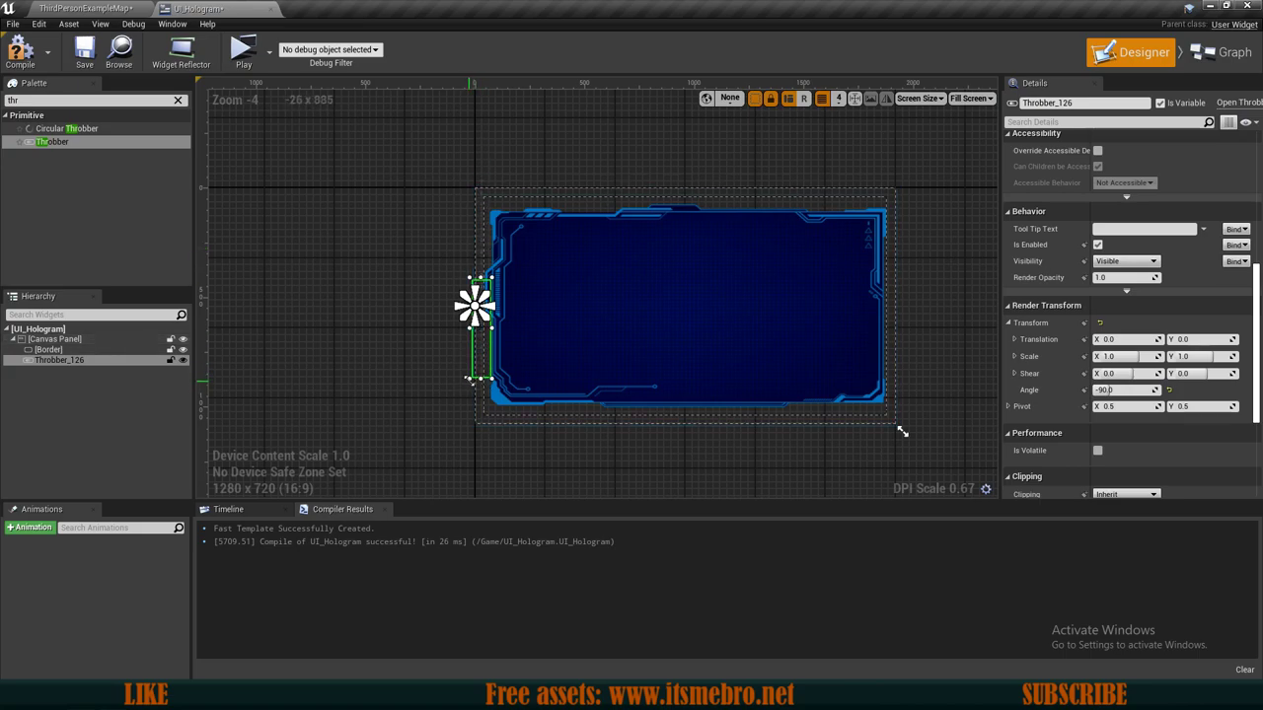
left_click_drag(462, 417, 505, 426)
key("ctrl+z")
scroll(481, 374, "up", 2)
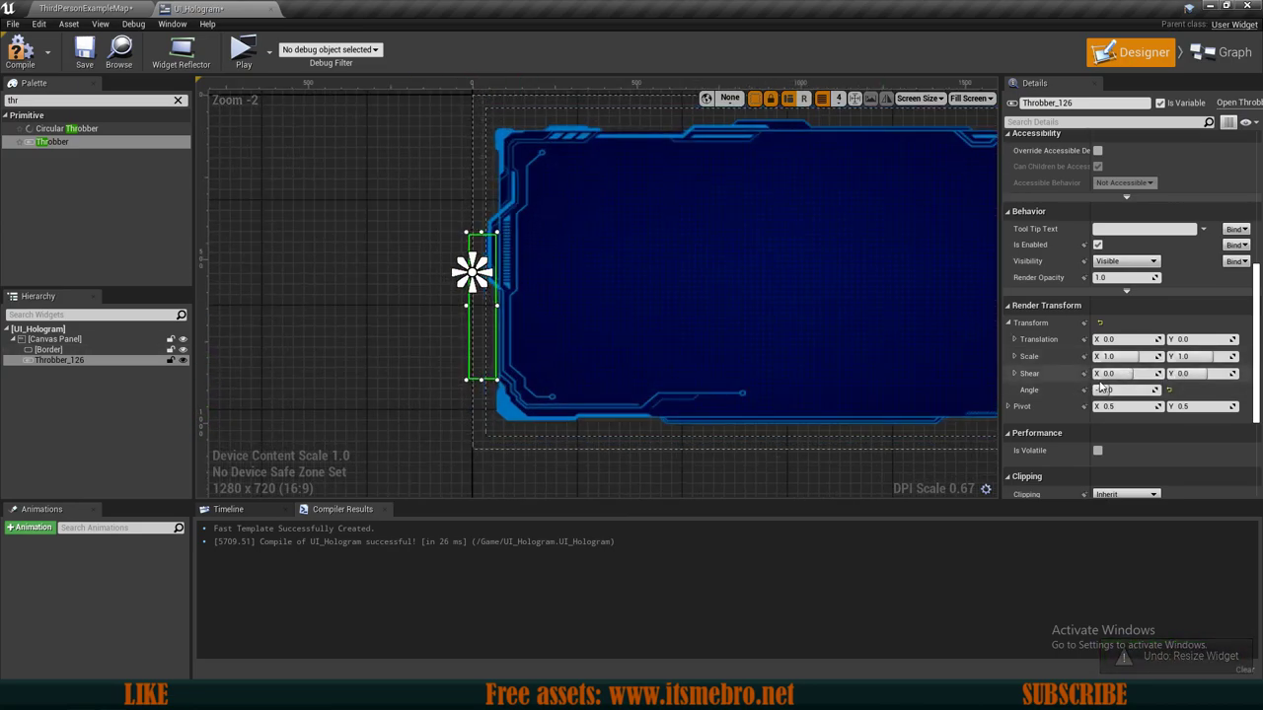
Resize the throbber to about 415 by 57 alongside the border's left edge.
scroll(473, 374, "up", 1)
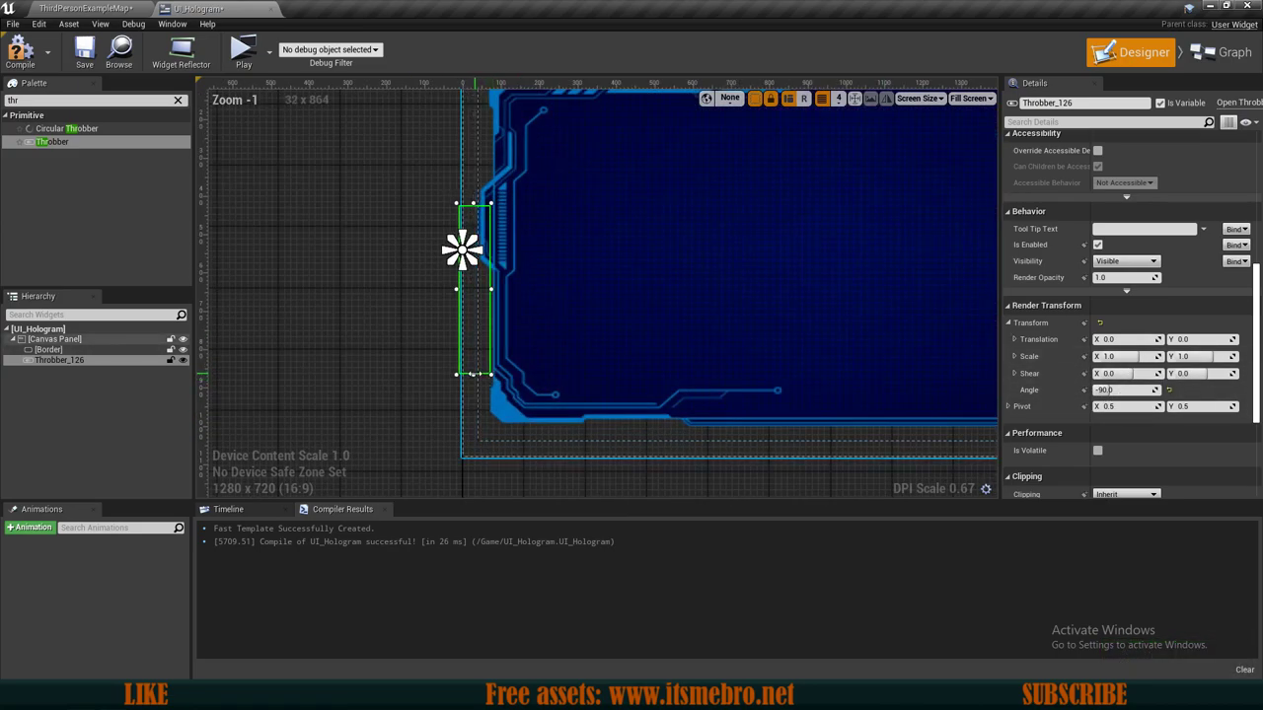
left_click_drag(608, 362, 490, 368)
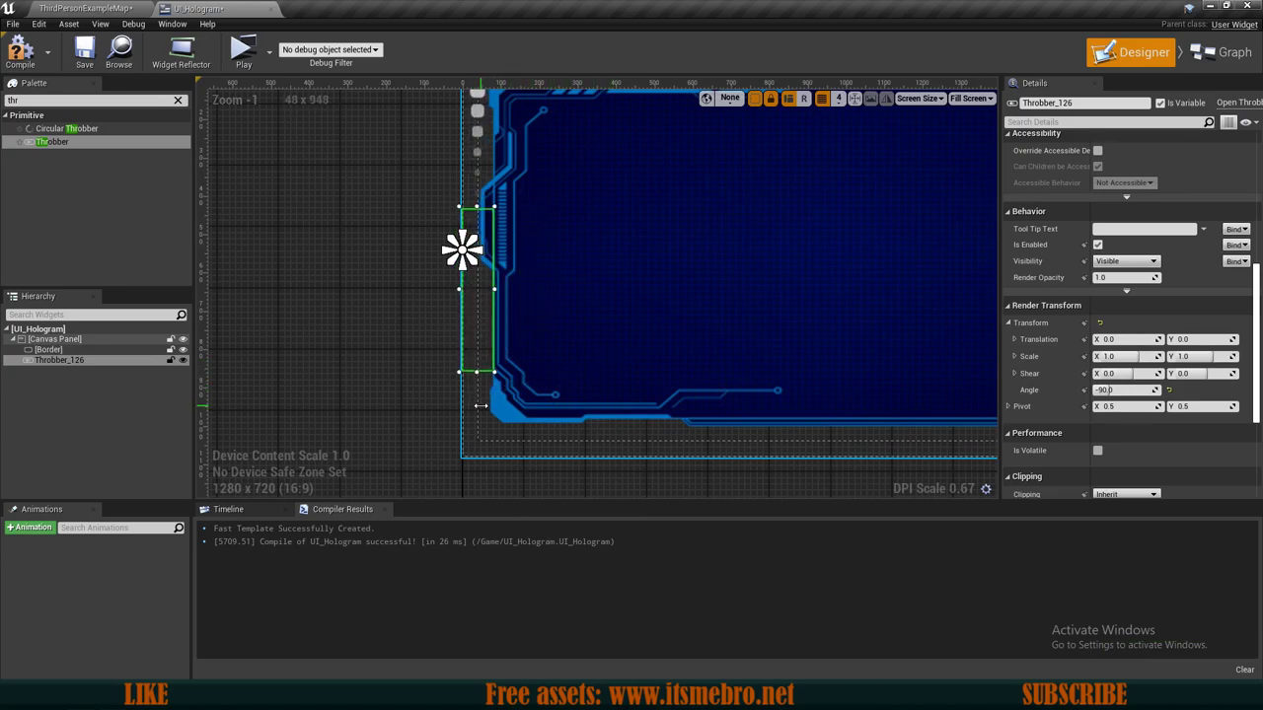
left_click(498, 287)
left_click(486, 287)
left_click(496, 286)
left_click(489, 287)
scroll(490, 288, "up", 1)
key("ctrl+z")
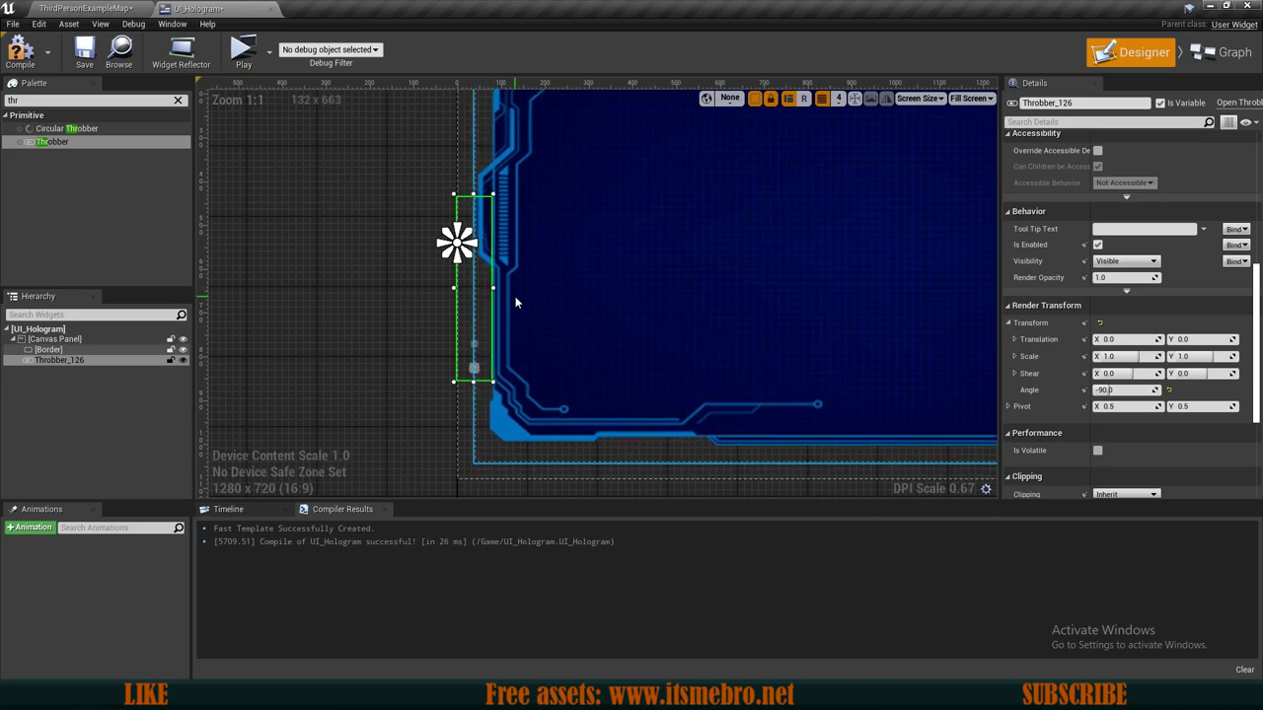
left_click_drag(496, 247, 489, 275)
right_click_drag(684, 259, 709, 325)
scroll(1237, 273, "up", 7)
scroll(800, 280, "down", 3)
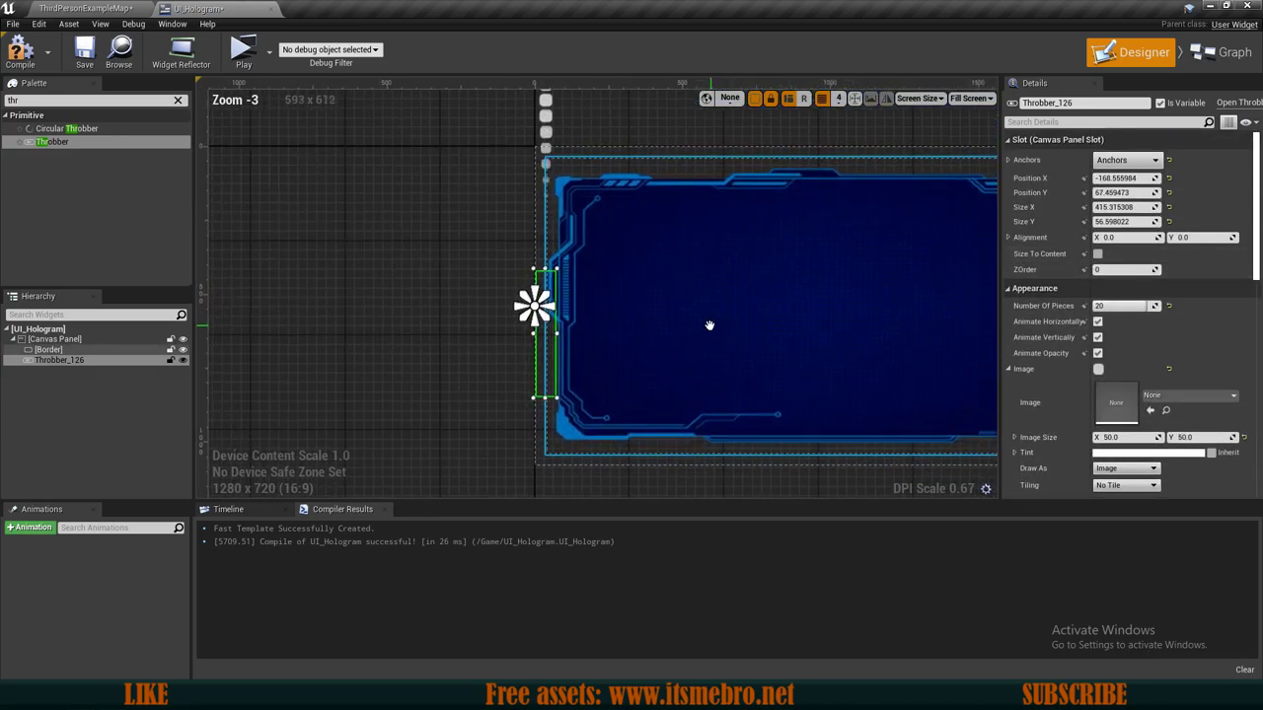
Lengthen the throbber to a Size X of 1070 and move it to span the canvas's left edge.
scroll(825, 268, "up", 1)
left_click_drag(1125, 207, 1194, 207)
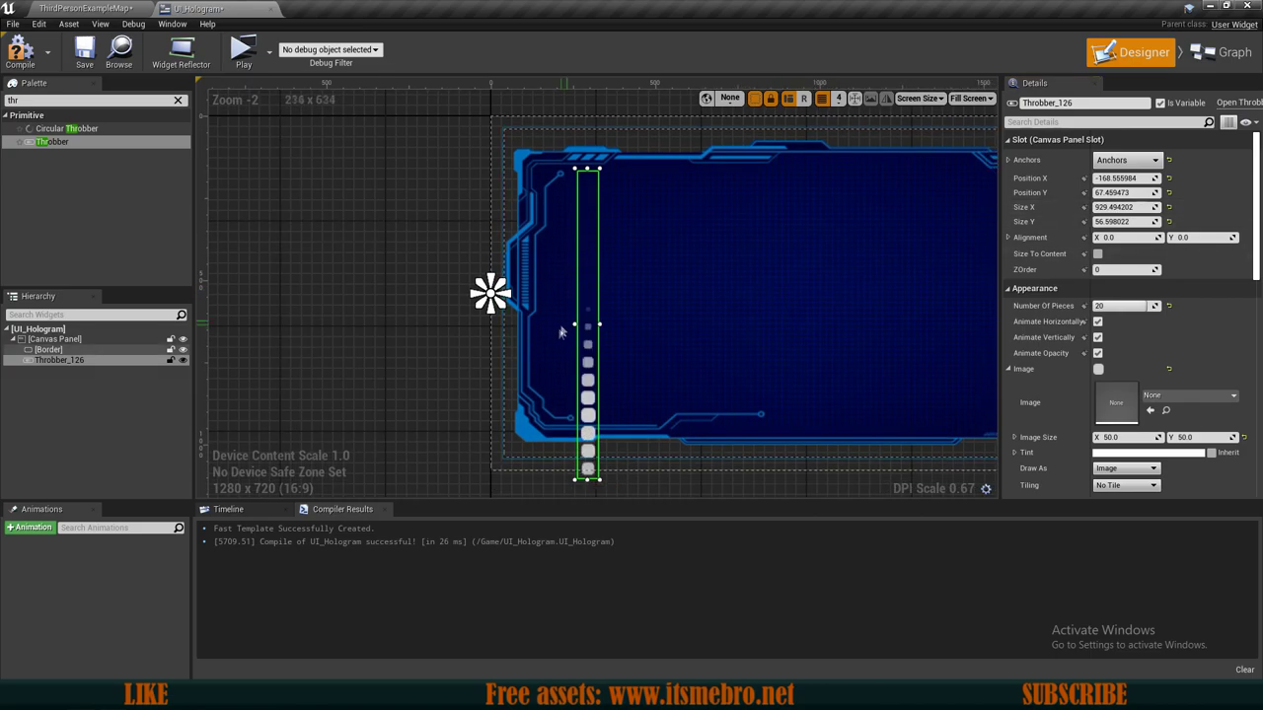
left_click_drag(577, 332, 570, 302)
left_click_drag(1113, 208, 1145, 209)
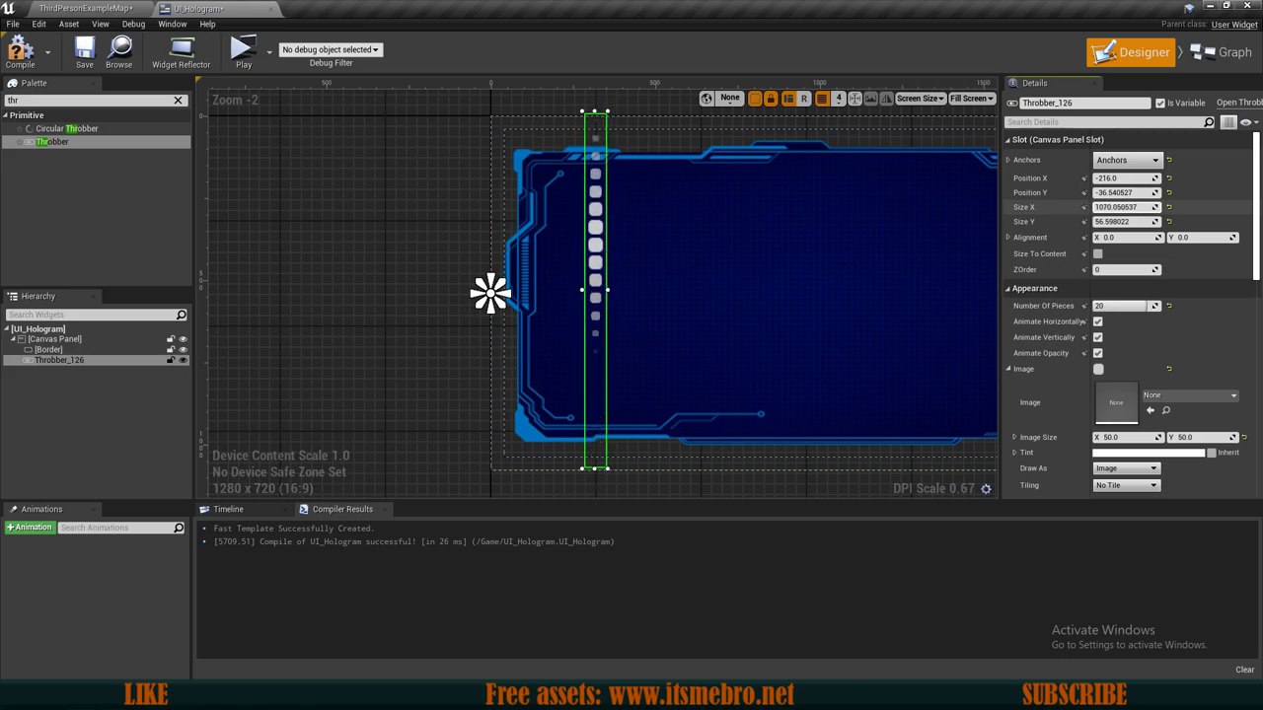
left_click(1116, 209)
type("1000")
key("Return")
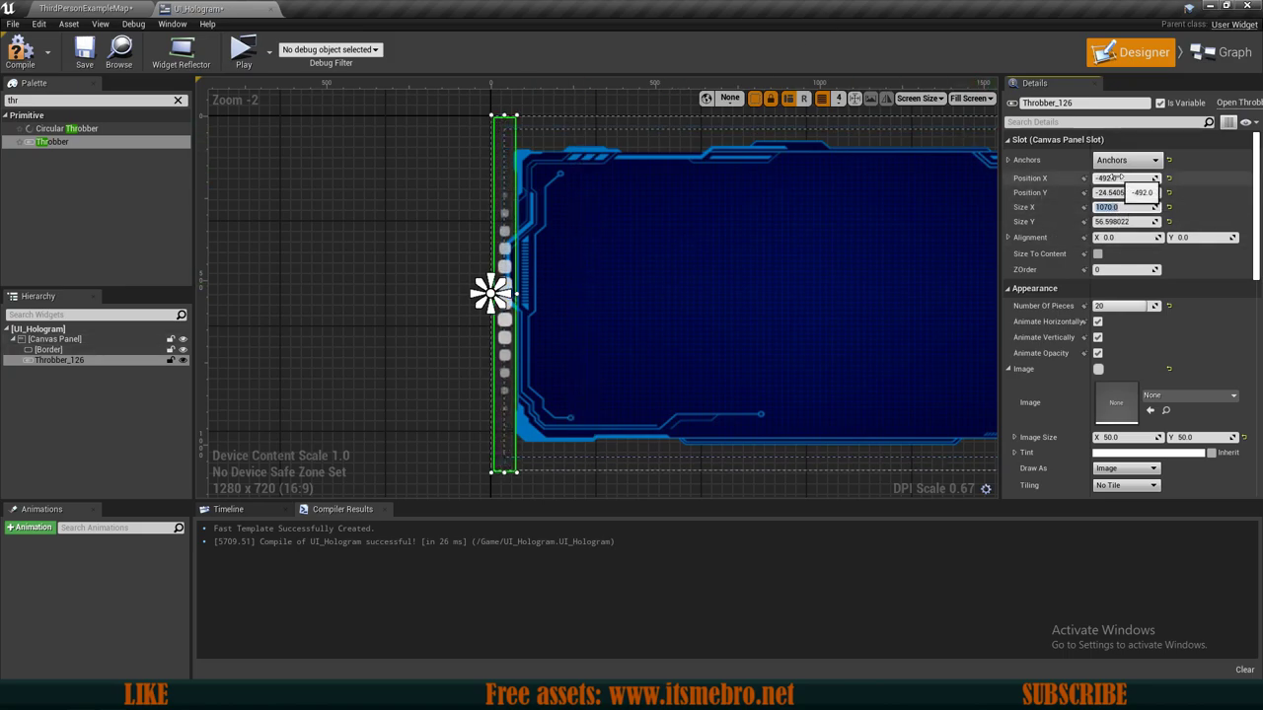
Set the throbber's Size Y to 50 and its position to X -510 and Y -25.
type("-500")
key("Return")
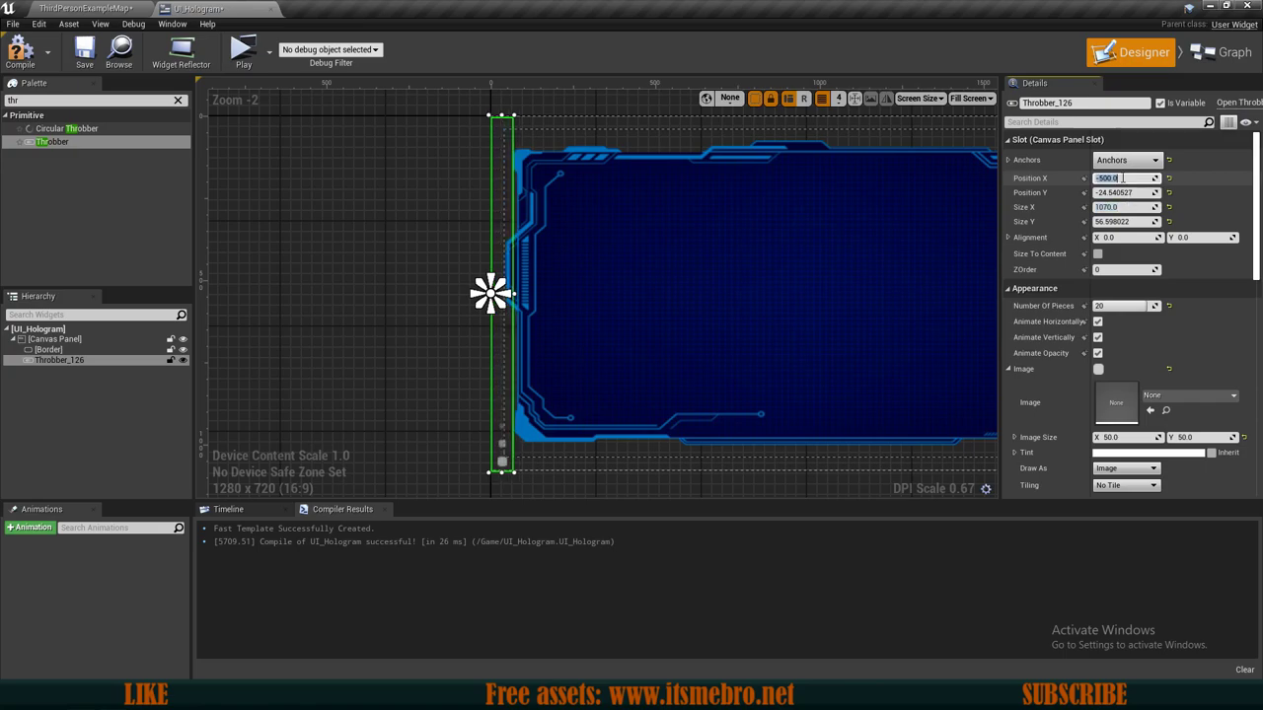
scroll(596, 249, "up", 2)
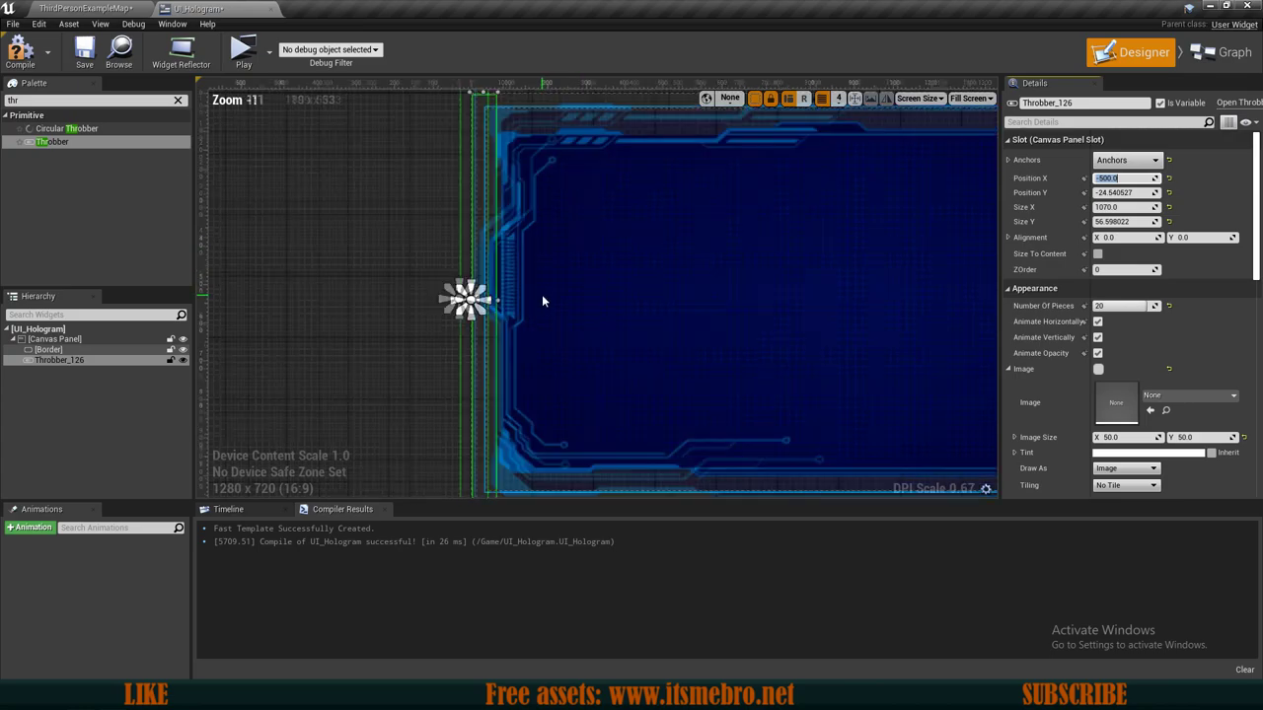
scroll(542, 294, "down", 2)
scroll(564, 316, "down", 1)
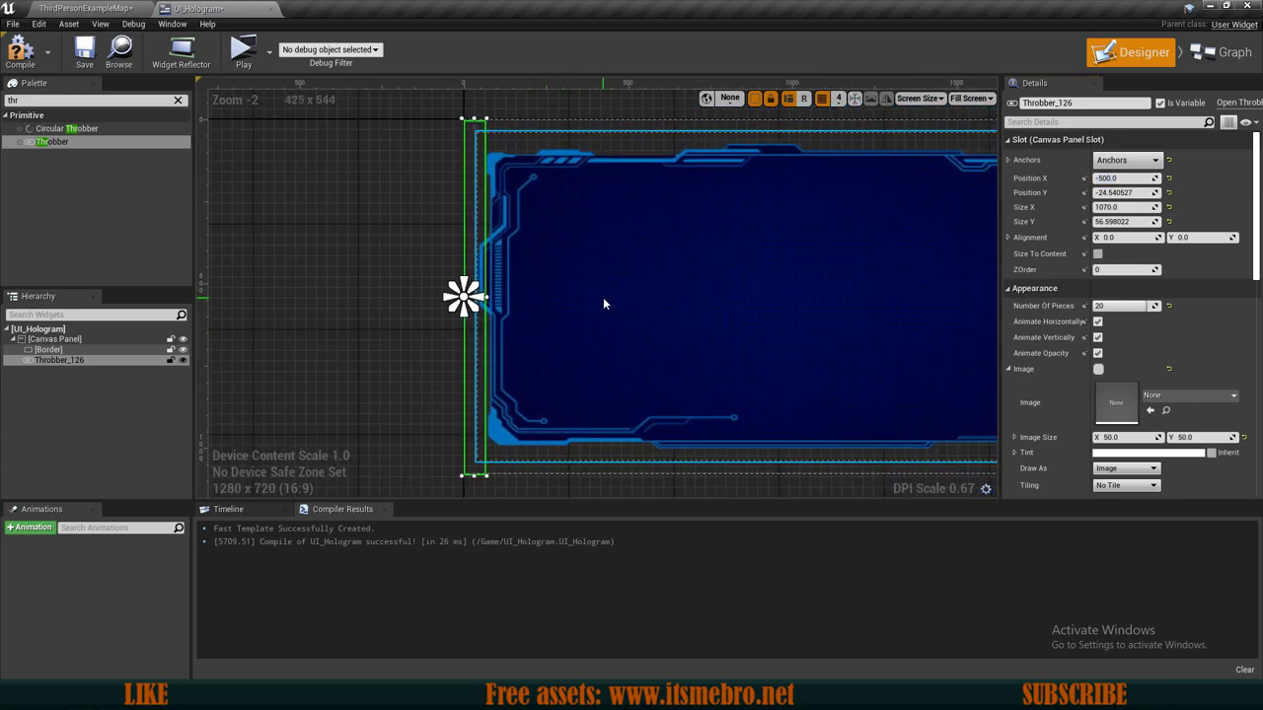
right_click_drag(699, 296, 617, 282)
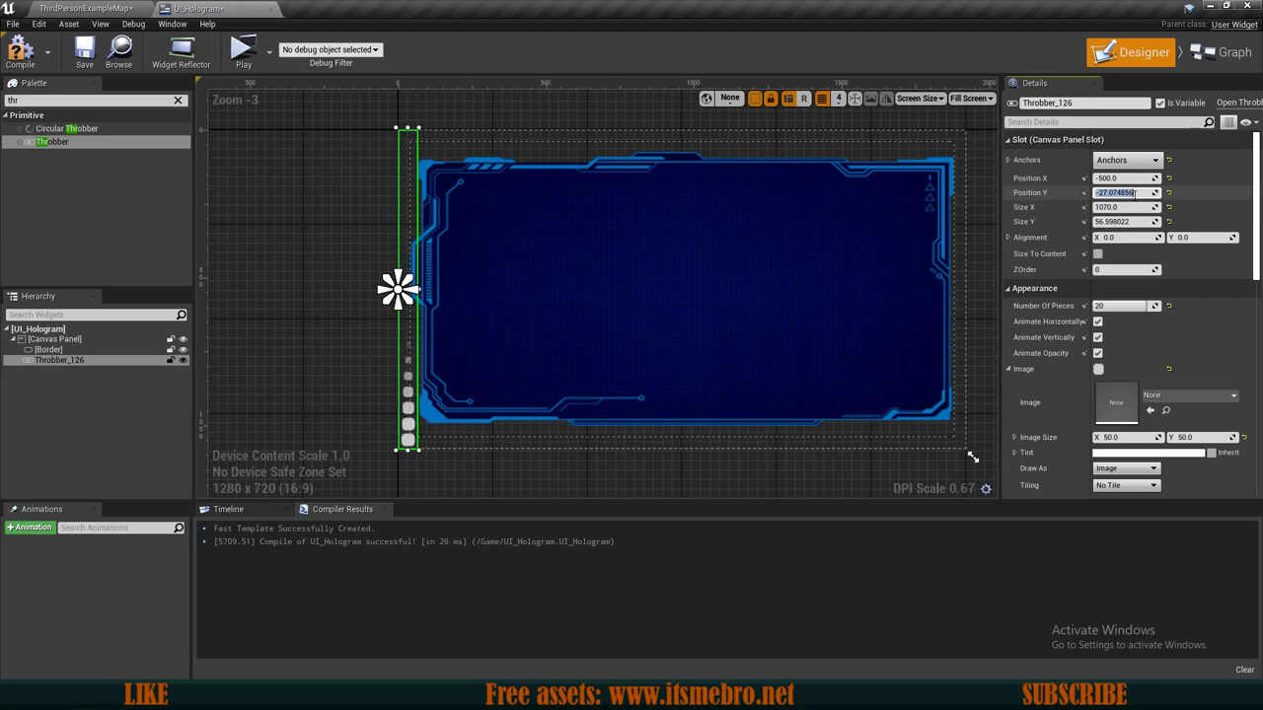
left_click(1113, 222)
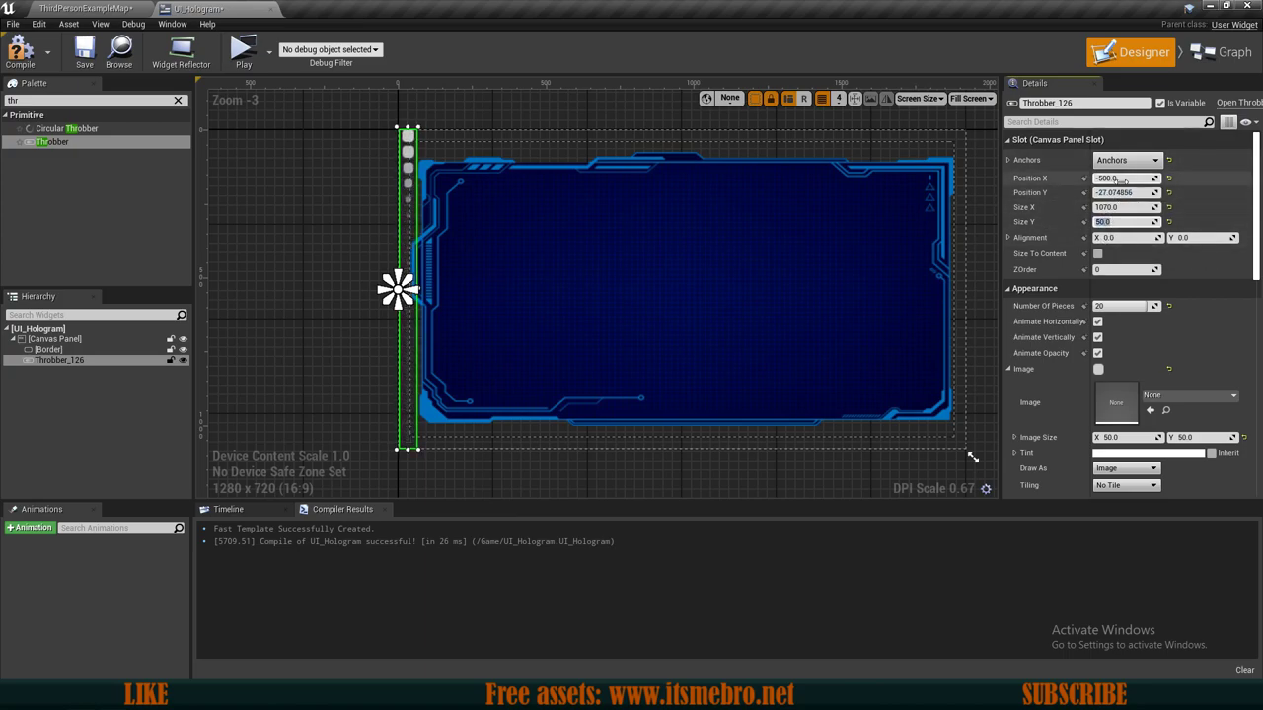
left_click(1117, 193)
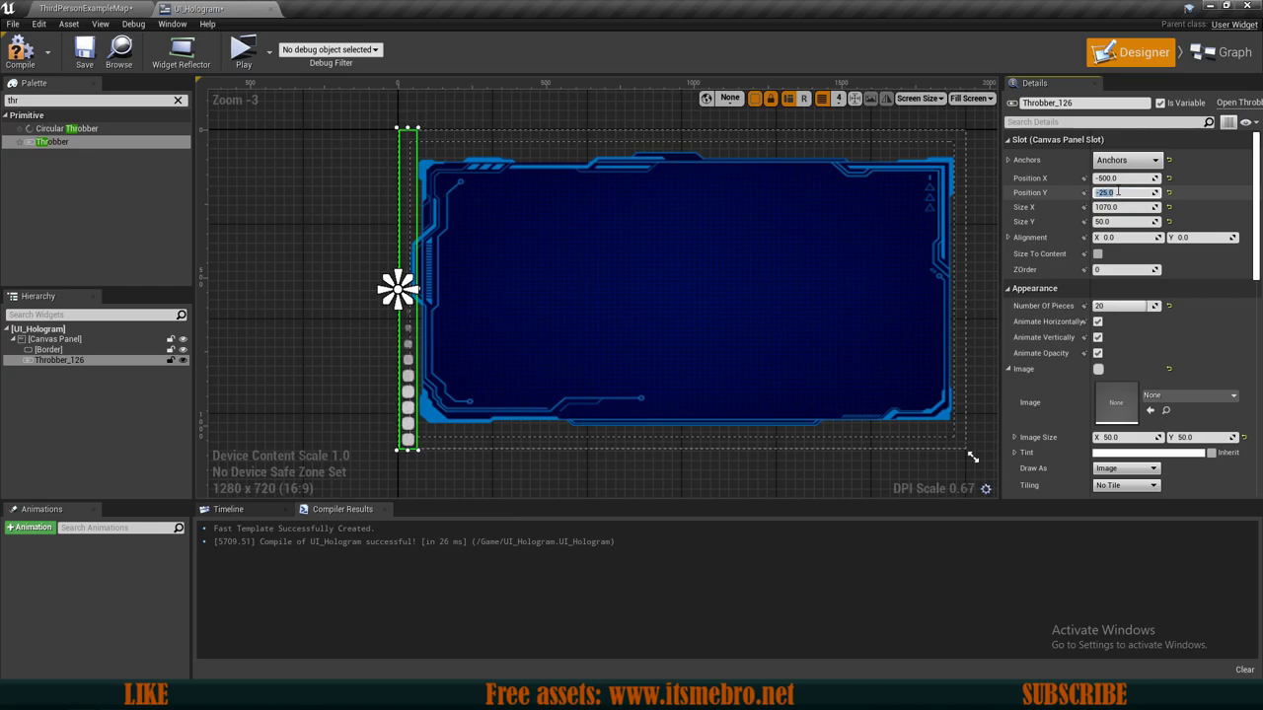
scroll(434, 247, "up", 7)
scroll(434, 251, "down", 6)
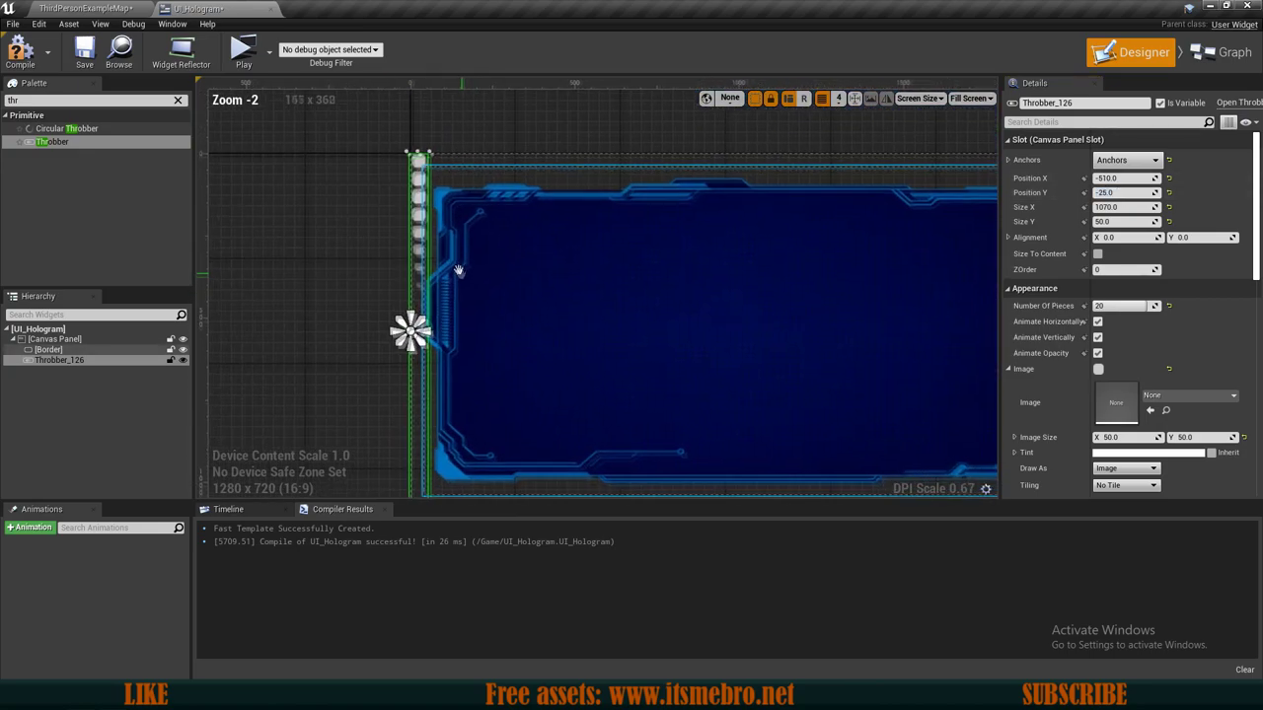
scroll(461, 274, "down", 1)
Change the throbber's image tint to cyan by setting its red value to 0.
scroll(1040, 389, "down", 2)
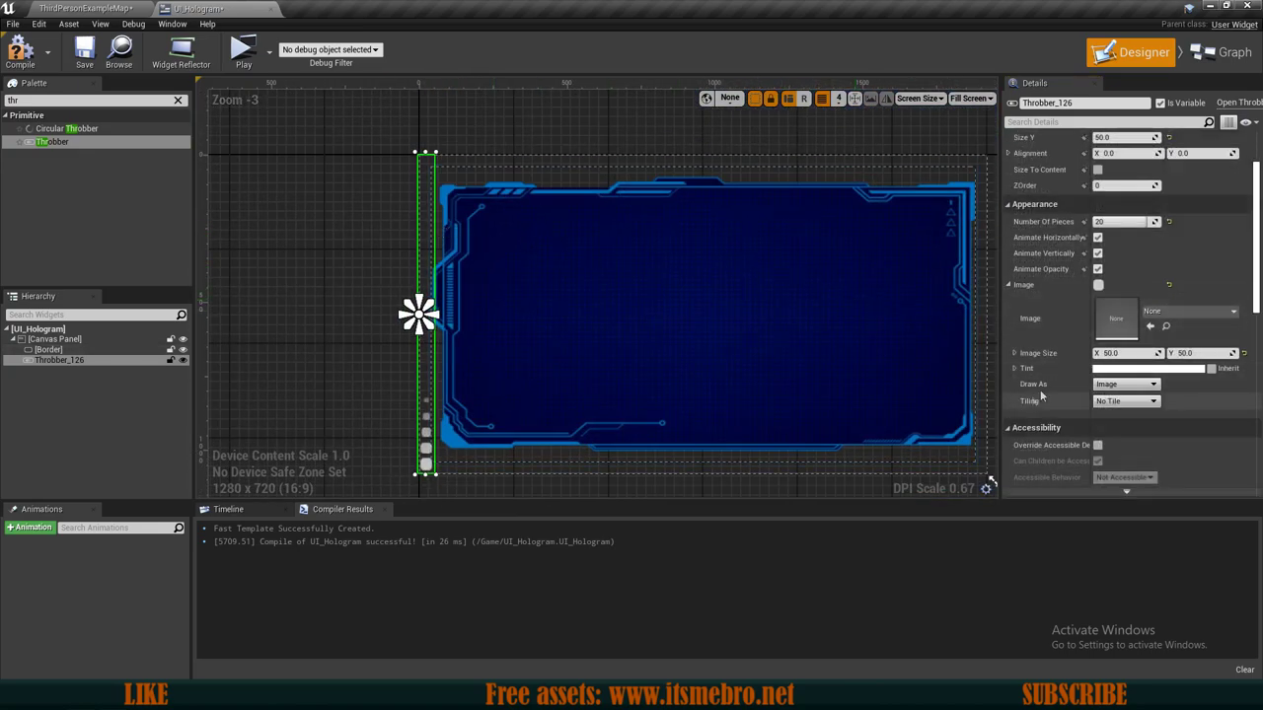
left_click(1118, 370)
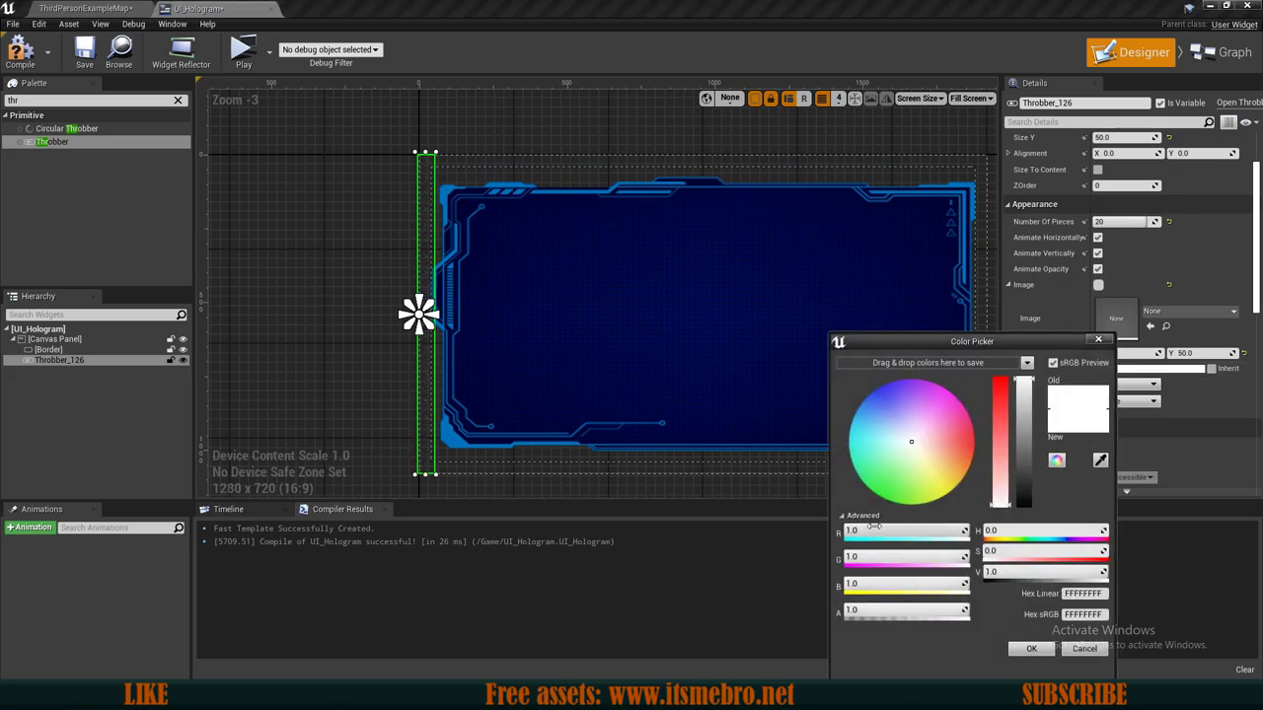
left_click_drag(903, 533, 848, 533)
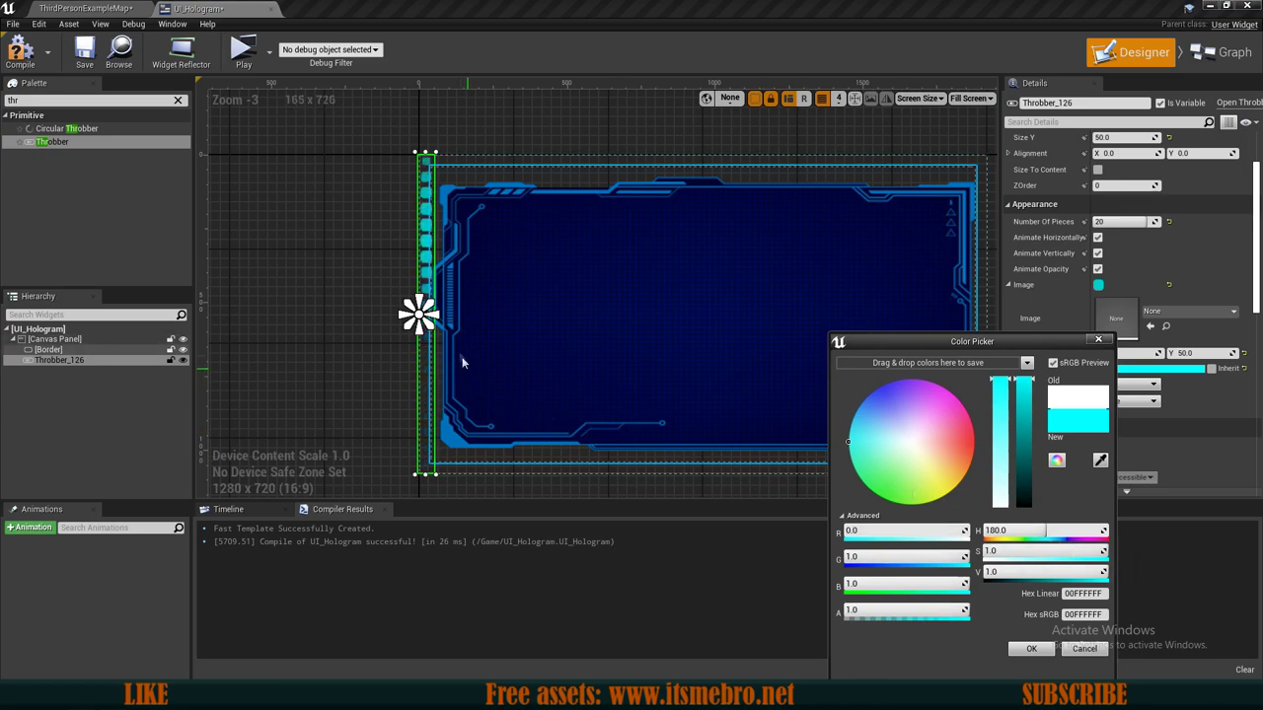
left_click(1028, 651)
Duplicate the cyan throbber and move the copy to the canvas's right edge.
scroll(658, 417, "down", 1)
right_click_drag(658, 417, 579, 360)
scroll(612, 345, "up", 1)
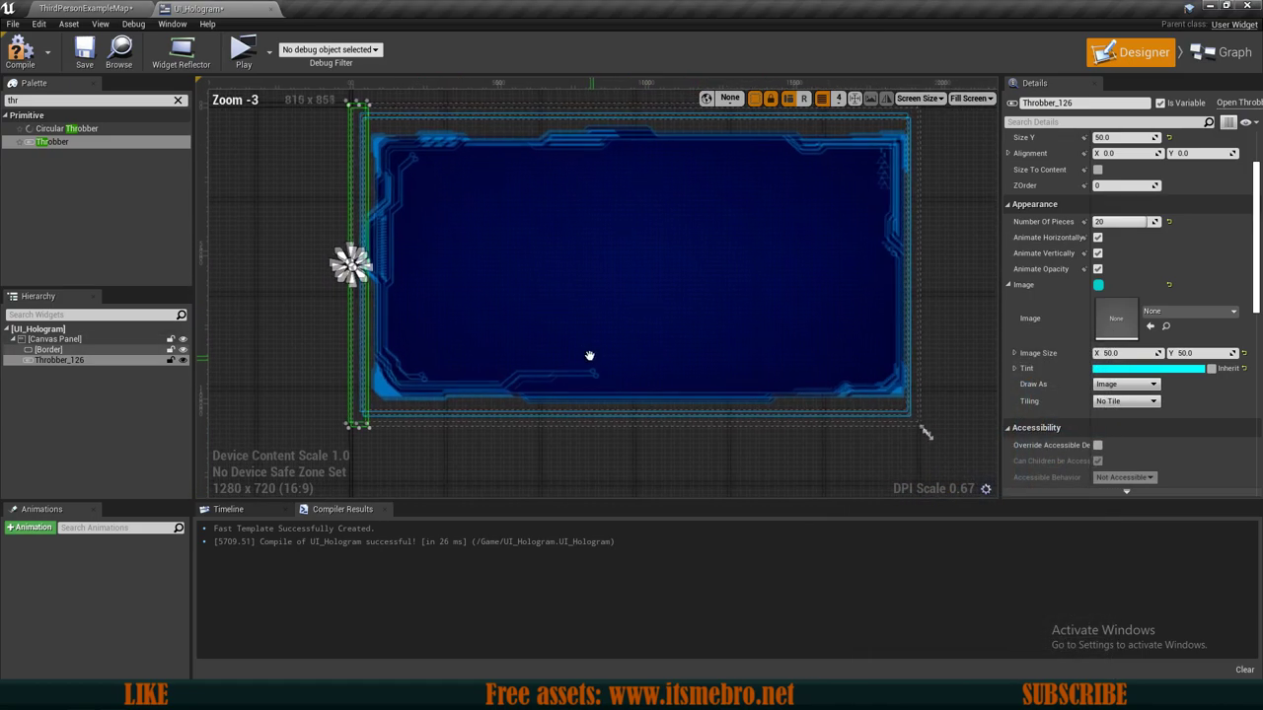
left_click(56, 361)
key("ctrl+c")
key("ctrl+v")
left_click(55, 396)
left_click(55, 372)
left_click_drag(516, 323, 890, 282)
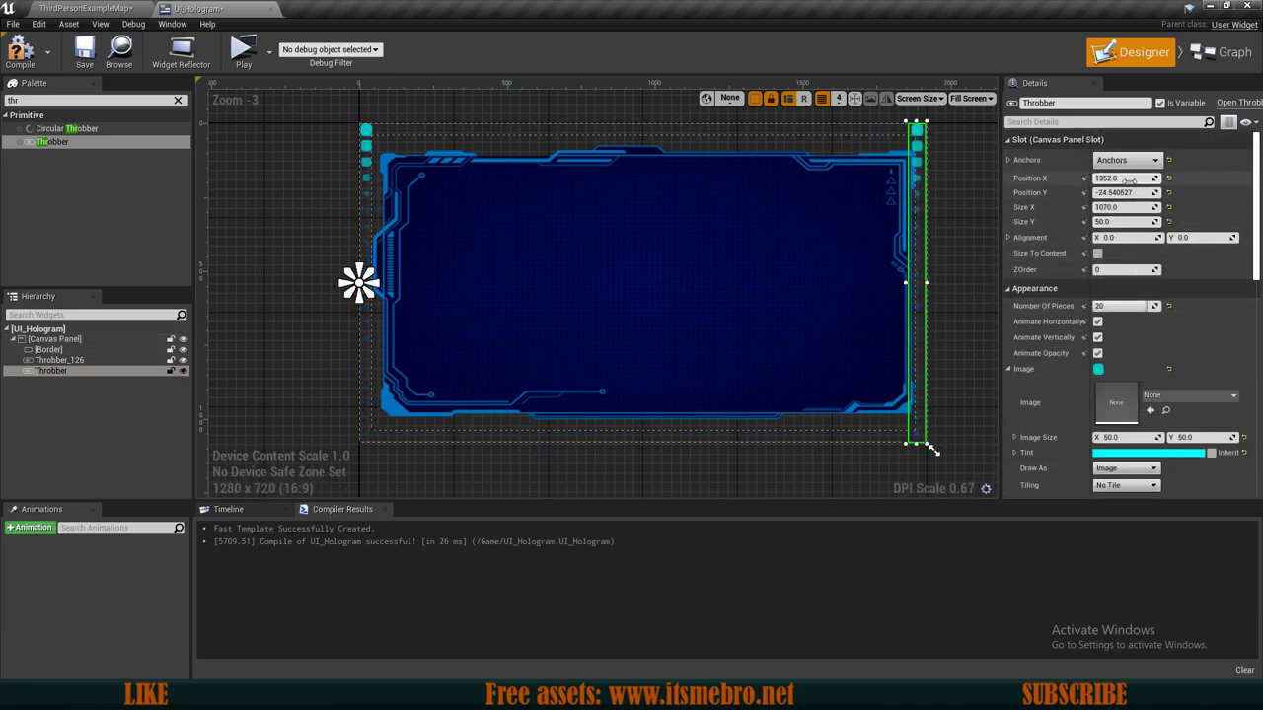
Anchor the copied throbber to the middle of the canvas's right edge and set its angle to 90.
left_click(1120, 160)
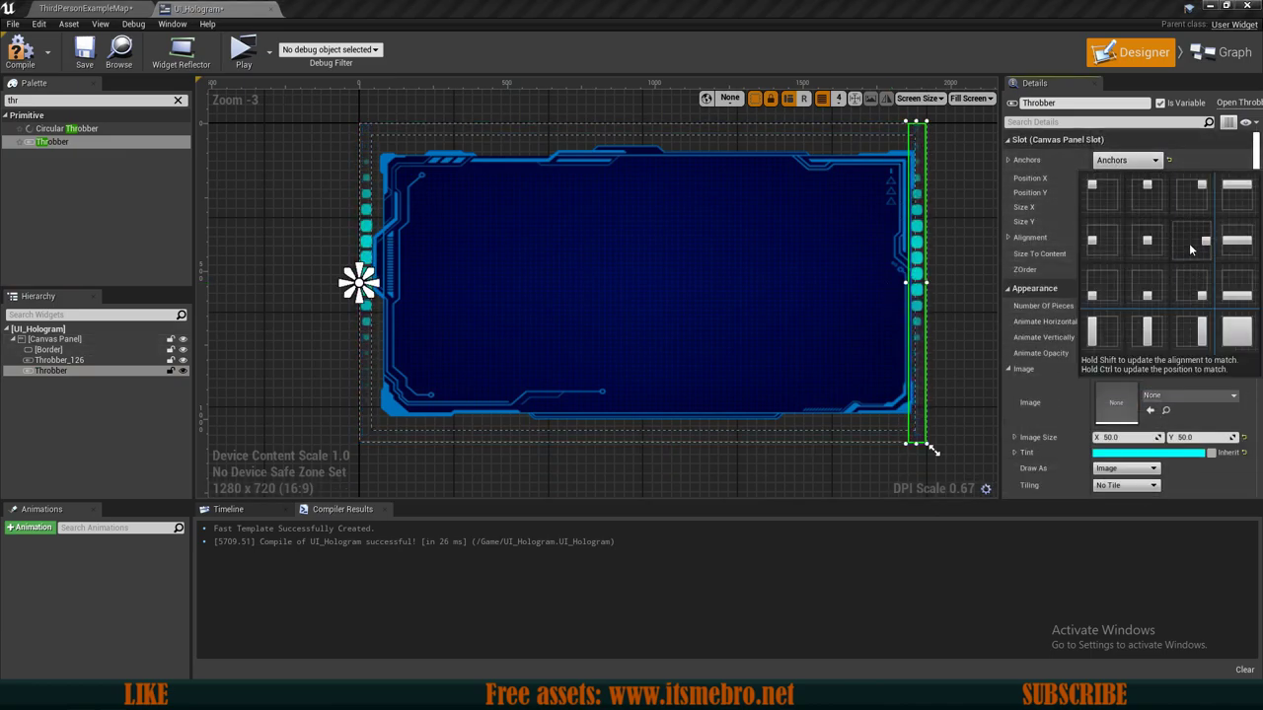
left_click(1189, 243)
scroll(1122, 287, "down", 3)
scroll(1113, 296, "down", 5)
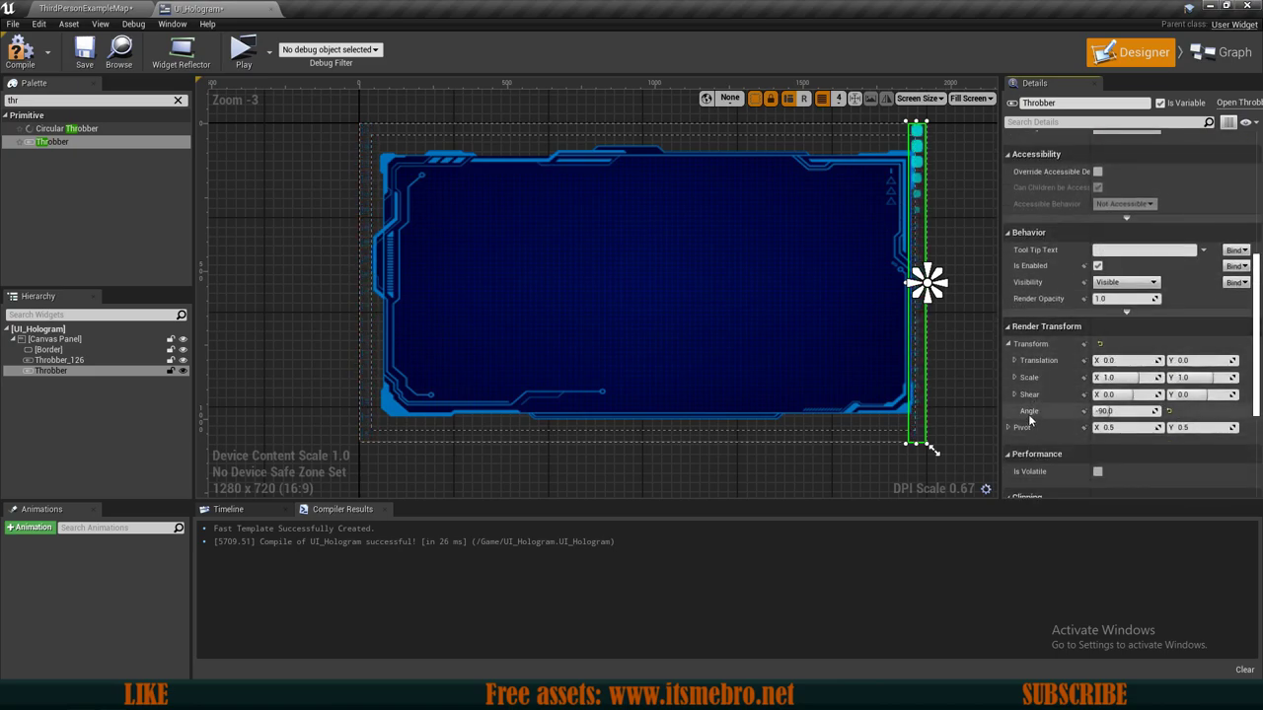
left_click(1111, 411)
type("90")
key("Return")
Realign the copied throbber by hand against the canvas's right edge.
right_click_drag(990, 216, 861, 233)
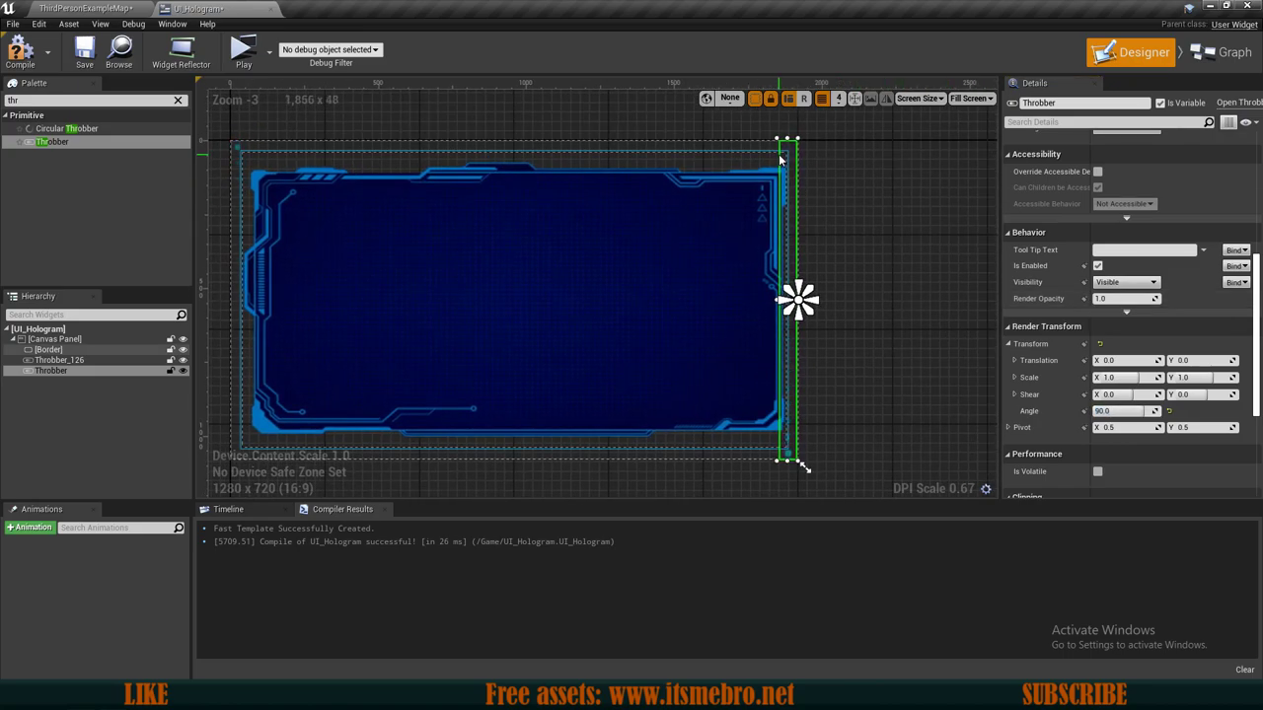
scroll(782, 441, "up", 5)
scroll(801, 439, "up", 3)
right_click_drag(802, 439, 646, 296)
scroll(557, 229, "up", 4)
right_click_drag(558, 229, 477, 102)
left_click_drag(648, 272, 579, 240)
right_click_drag(523, 168, 550, 254)
scroll(550, 254, "down", 13)
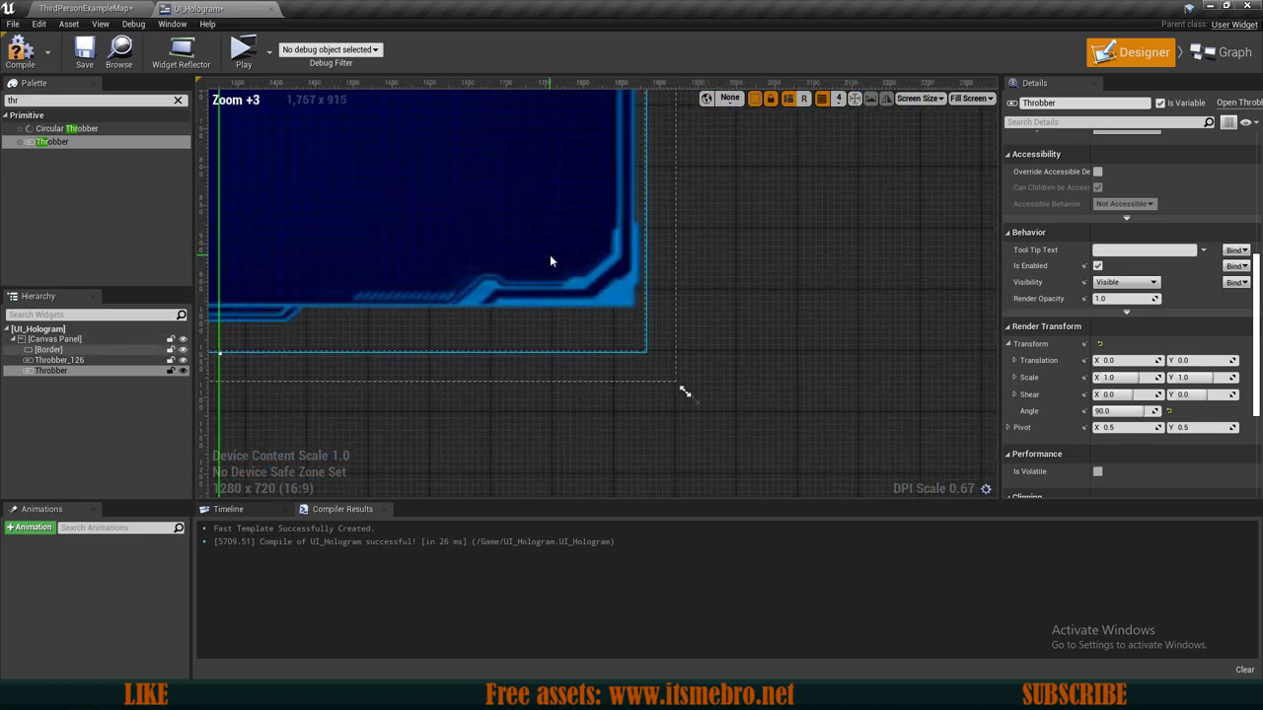
left_click_drag(484, 426, 553, 341)
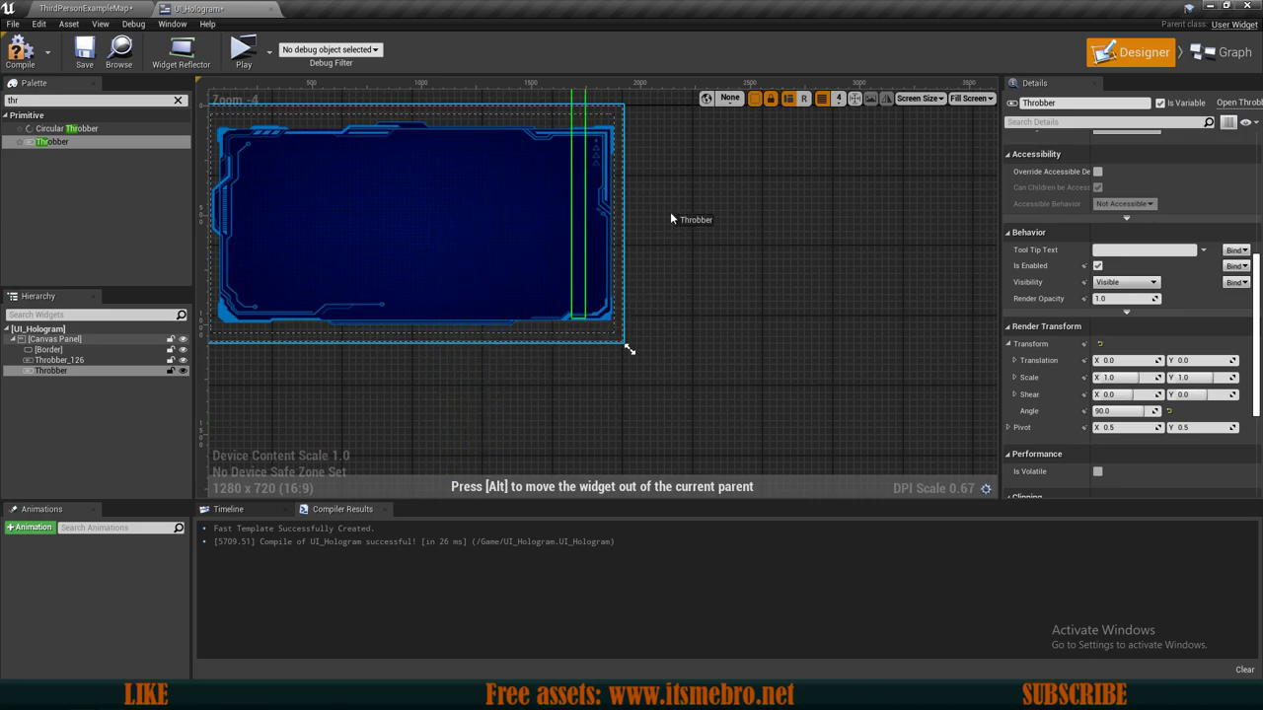
scroll(702, 222, "up", 5)
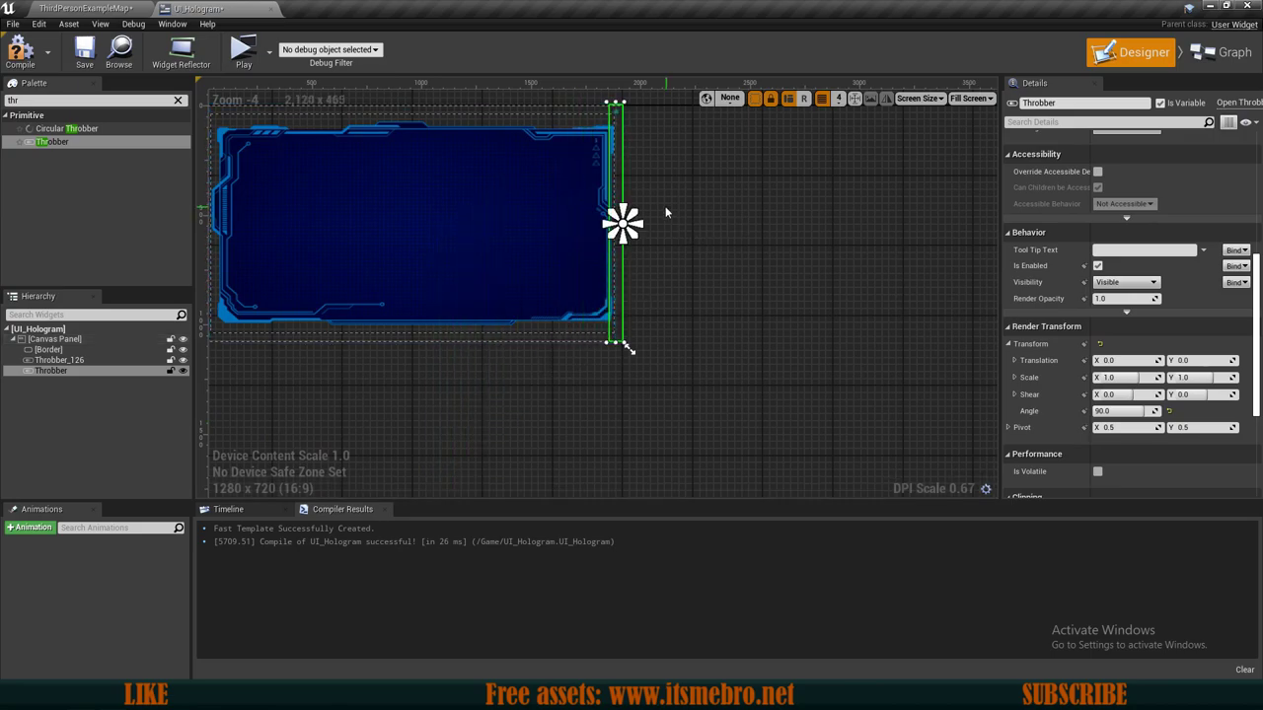
scroll(622, 275, "up", 5)
scroll(1115, 265, "up", 10)
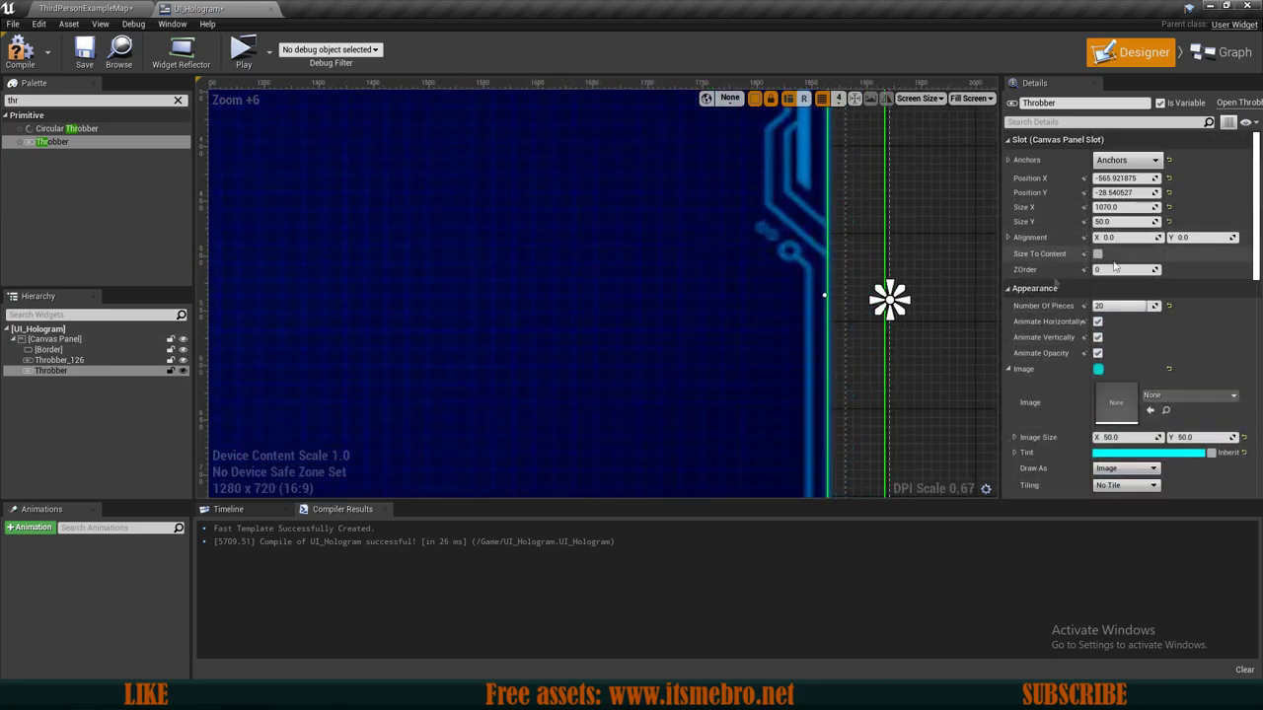
Set the right-edge throbber's position to X -560 and Y -25.
scroll(823, 348, "down", 4)
right_click_drag(726, 368, 613, 368)
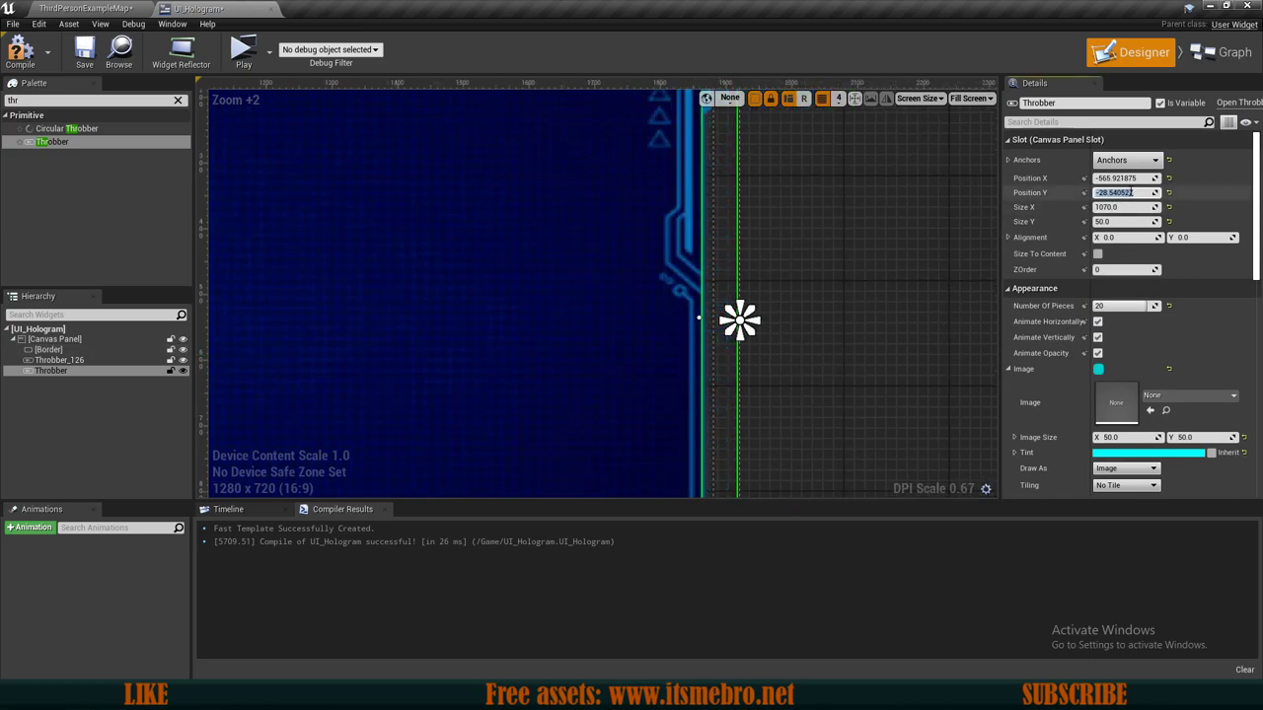
scroll(922, 330, "down", 5)
right_click_drag(778, 327, 736, 324)
scroll(740, 201, "up", 5)
mouse_move(740, 201)
right_mouse_down()
mouse_move(971, 174)
mouse_move(509, 221)
mouse_move(743, 219)
right_mouse_up()
scroll(508, 222, "up", 3)
scroll(612, 178, "up", 2)
right_click_drag(505, 165, 589, 268)
left_click(1120, 178)
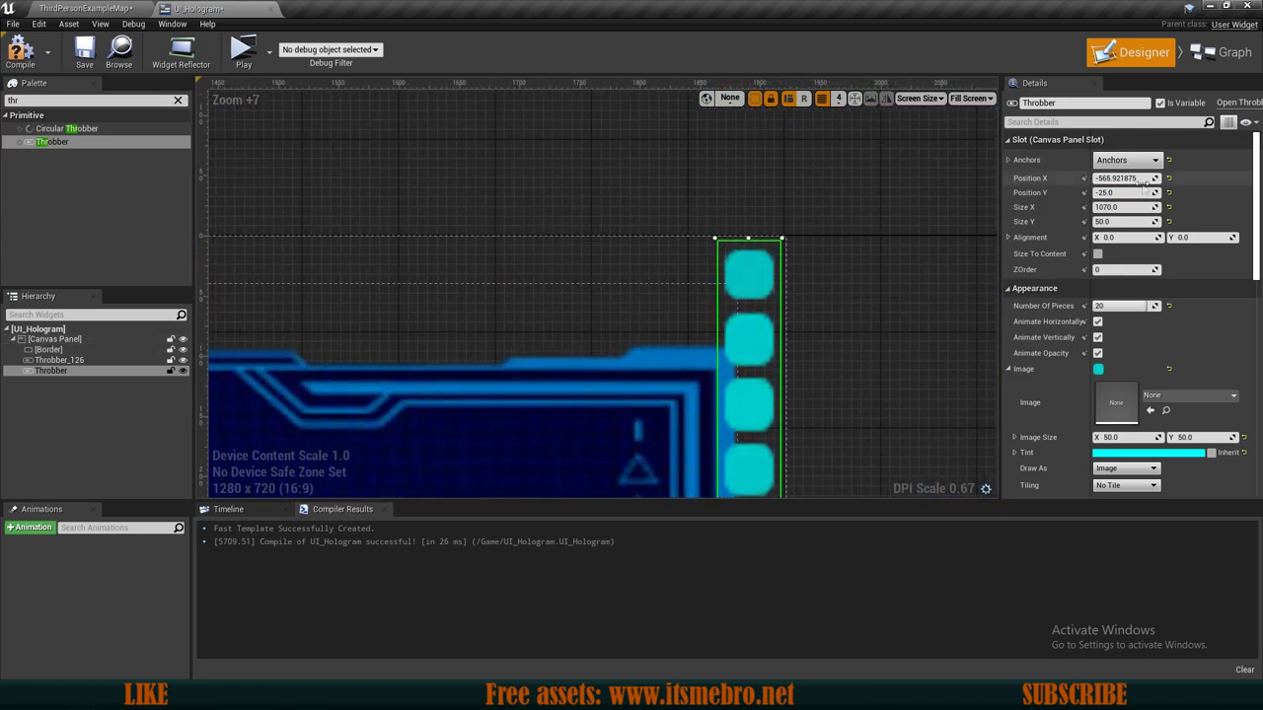
type("-56")
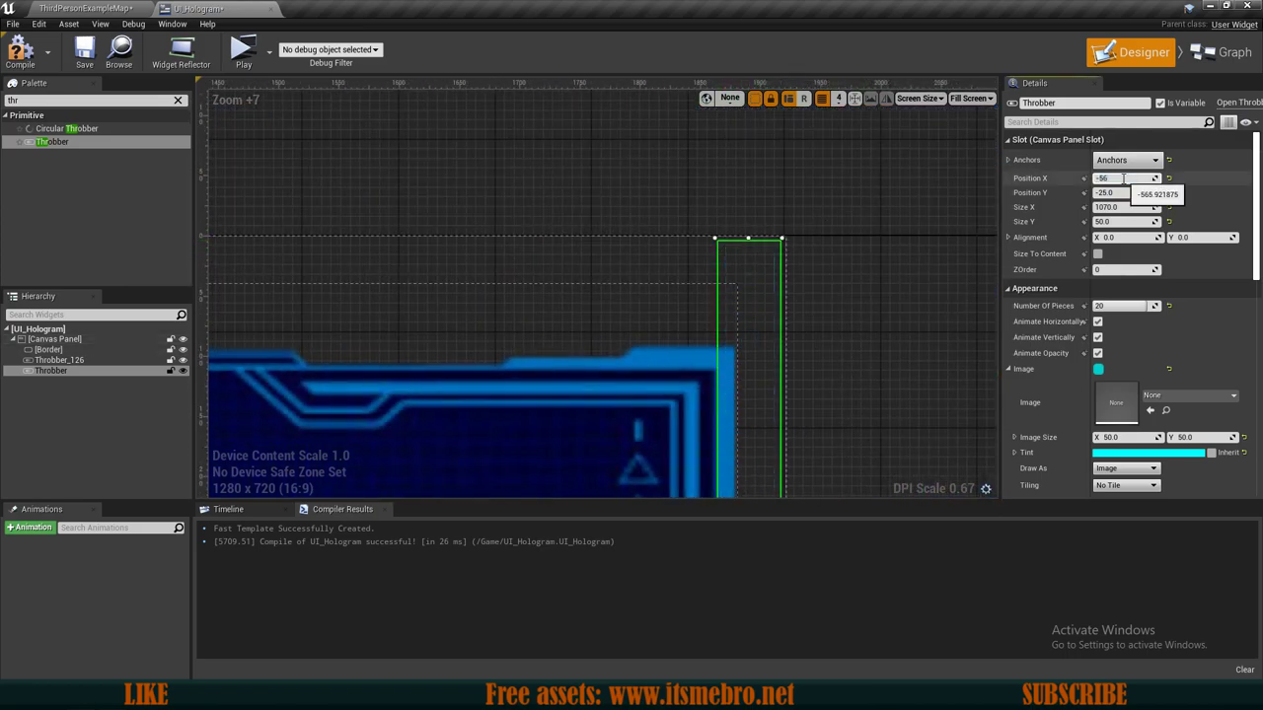
type("0")
key("Return")
Duplicate the right-edge throbber, move the copy to the middle of the canvas and set its angle to 0.
scroll(626, 372, "down", 7)
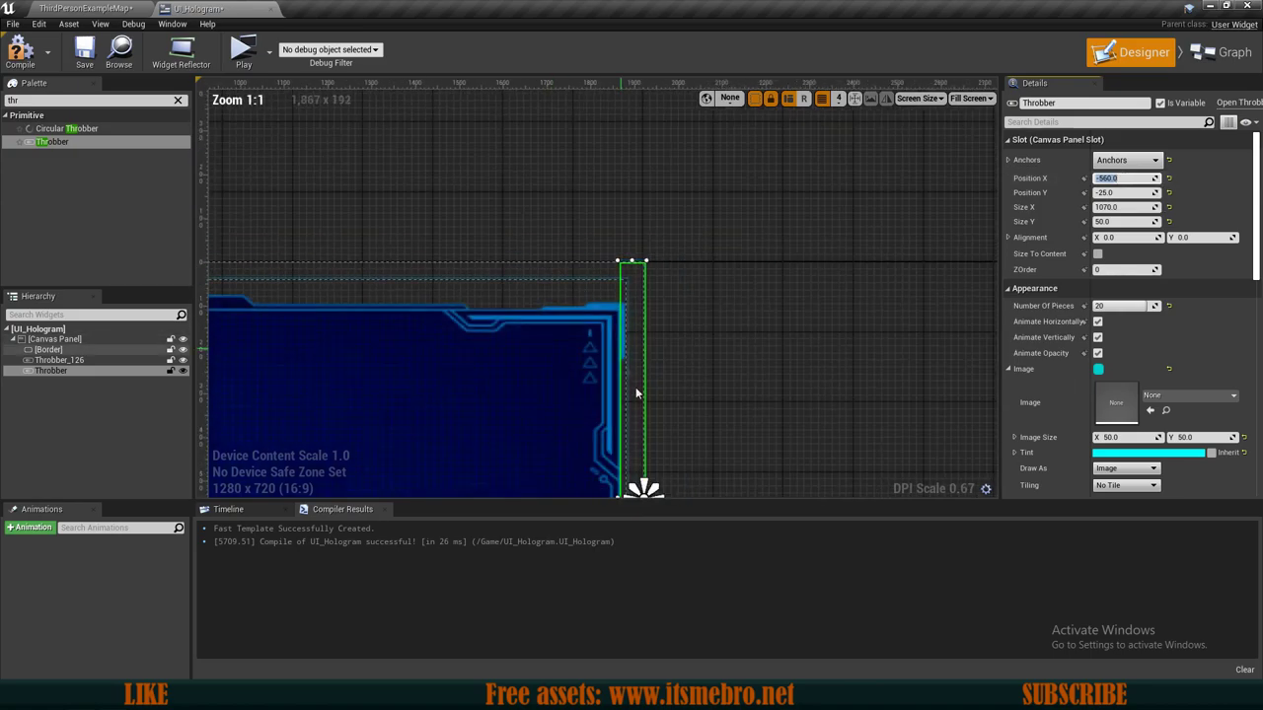
scroll(625, 372, "down", 4)
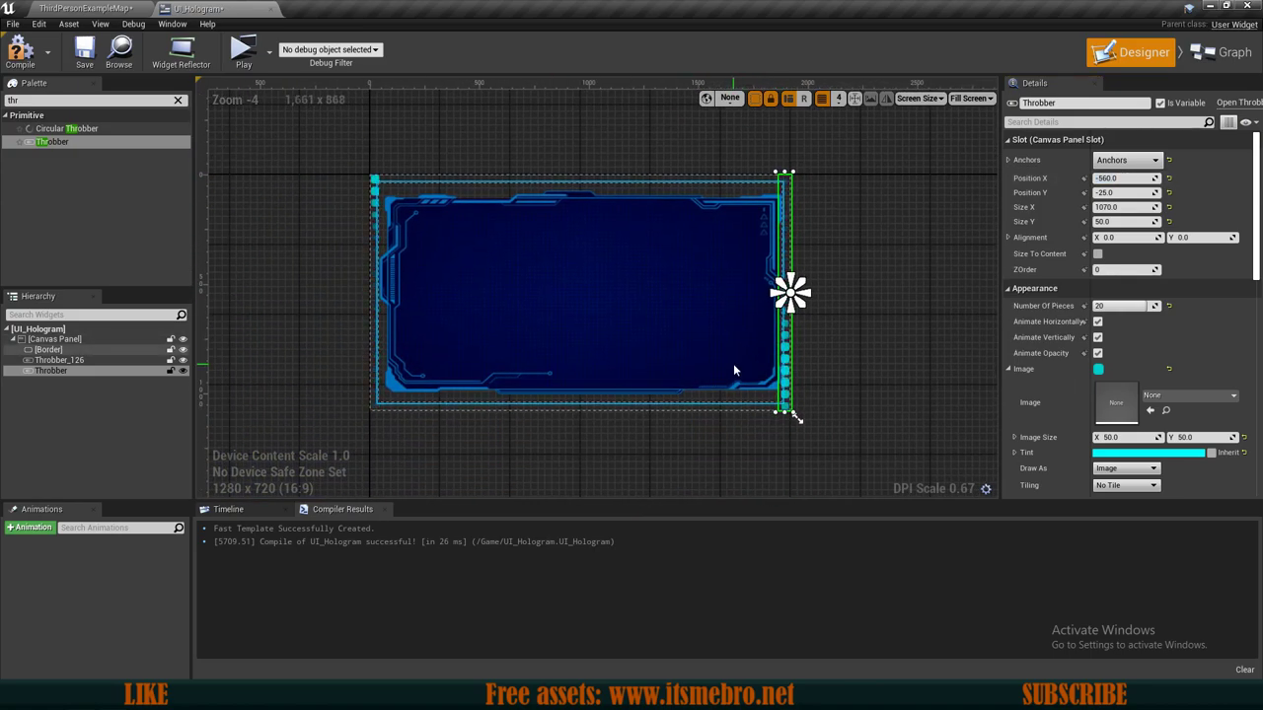
left_click(90, 370)
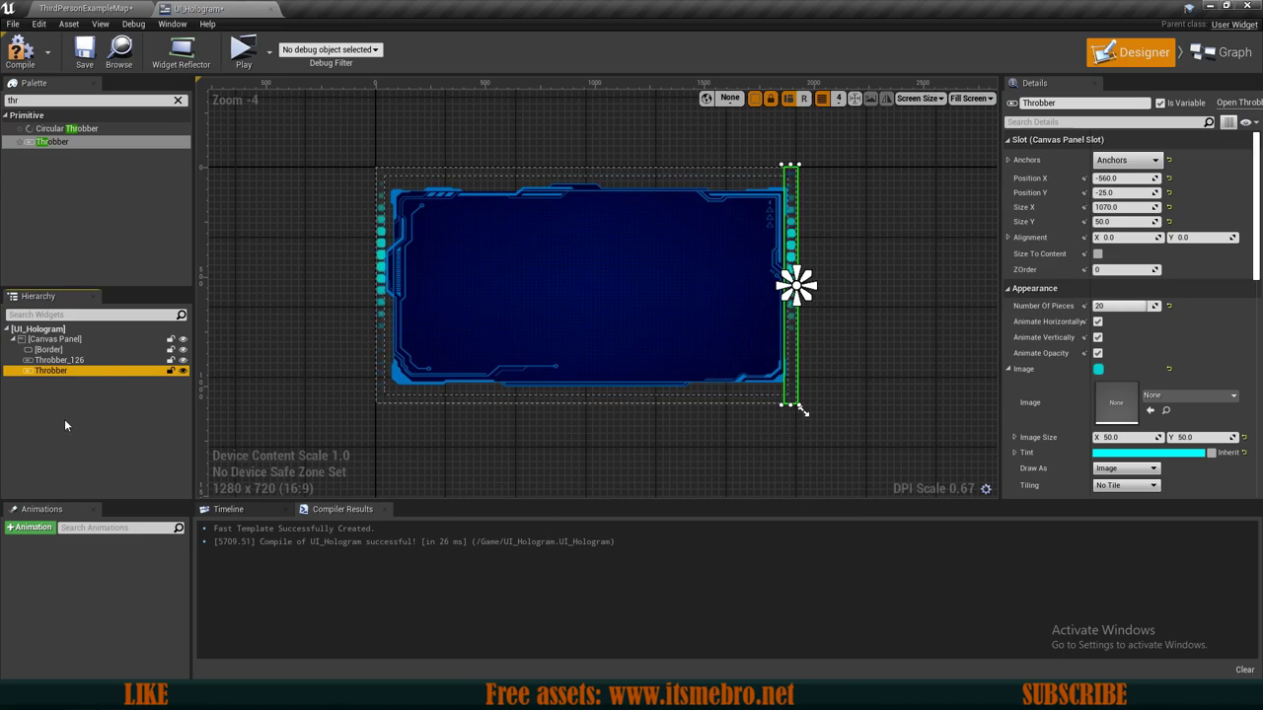
key("ctrl+d")
left_click_drag(873, 318, 600, 288)
scroll(1121, 376, "down", 5)
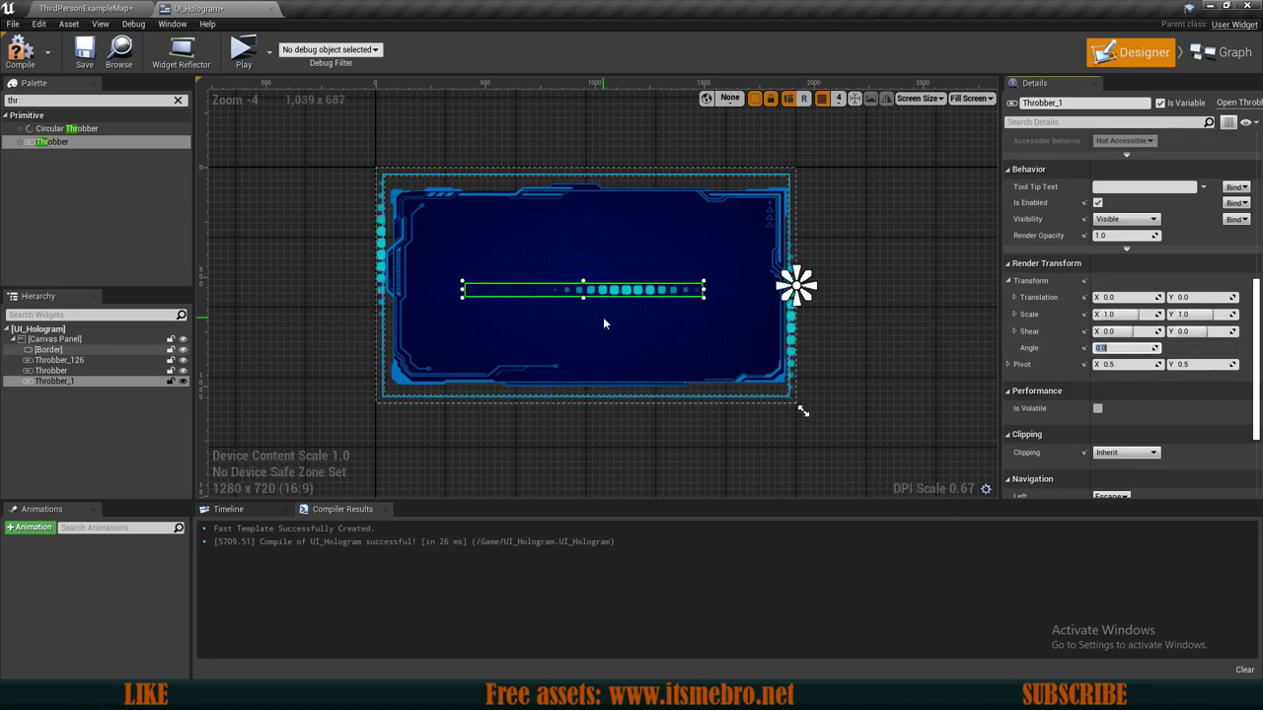
Move the copied throbber to the canvas's top edge and anchor it to the middle of that edge.
scroll(603, 317, "up", 3)
scroll(602, 317, "down", 2)
scroll(1159, 210, "up", 3)
scroll(1159, 210, "up", 3)
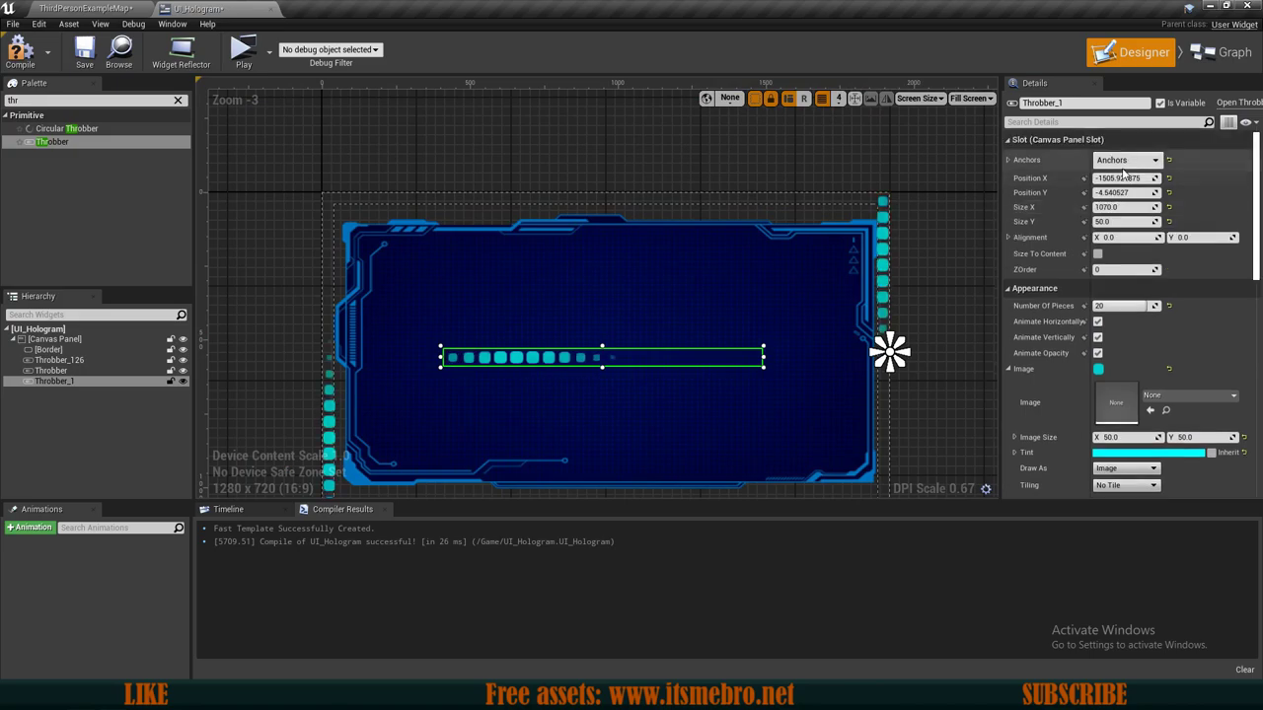
left_click_drag(640, 338, 645, 199)
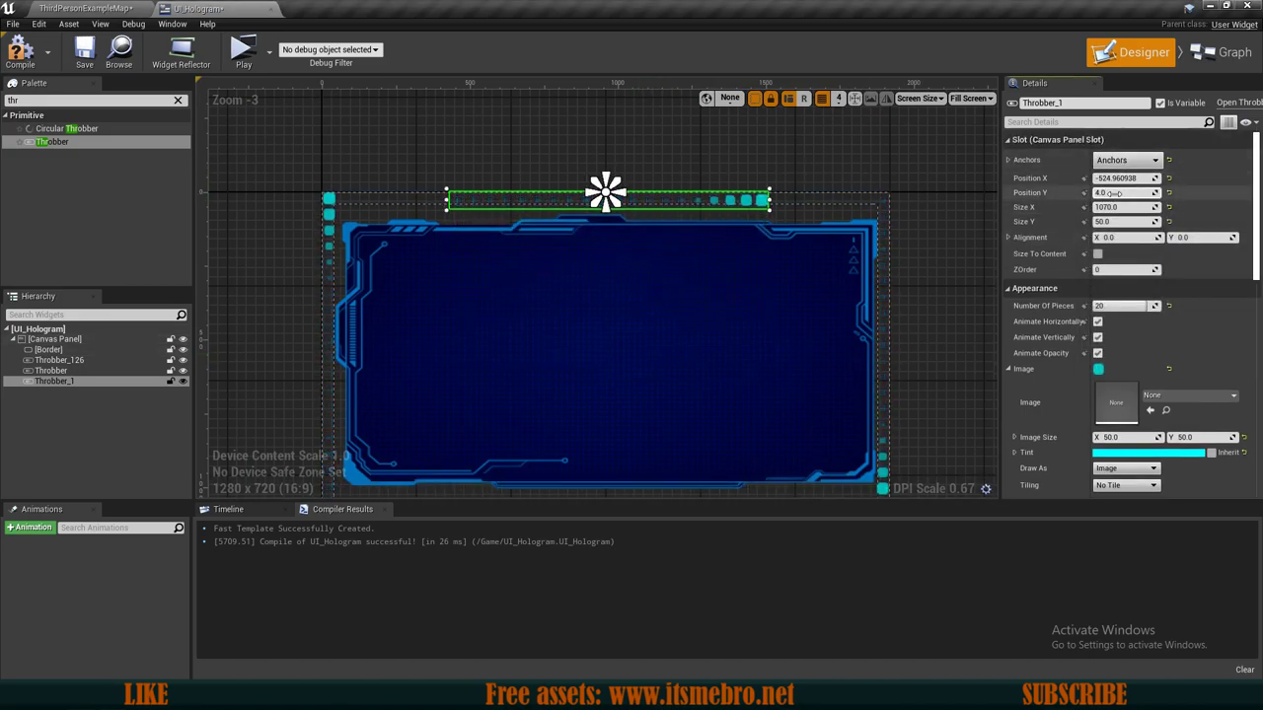
Set the top-edge throbber's position to X -535 and Y 0.
scroll(615, 187, "up", 7)
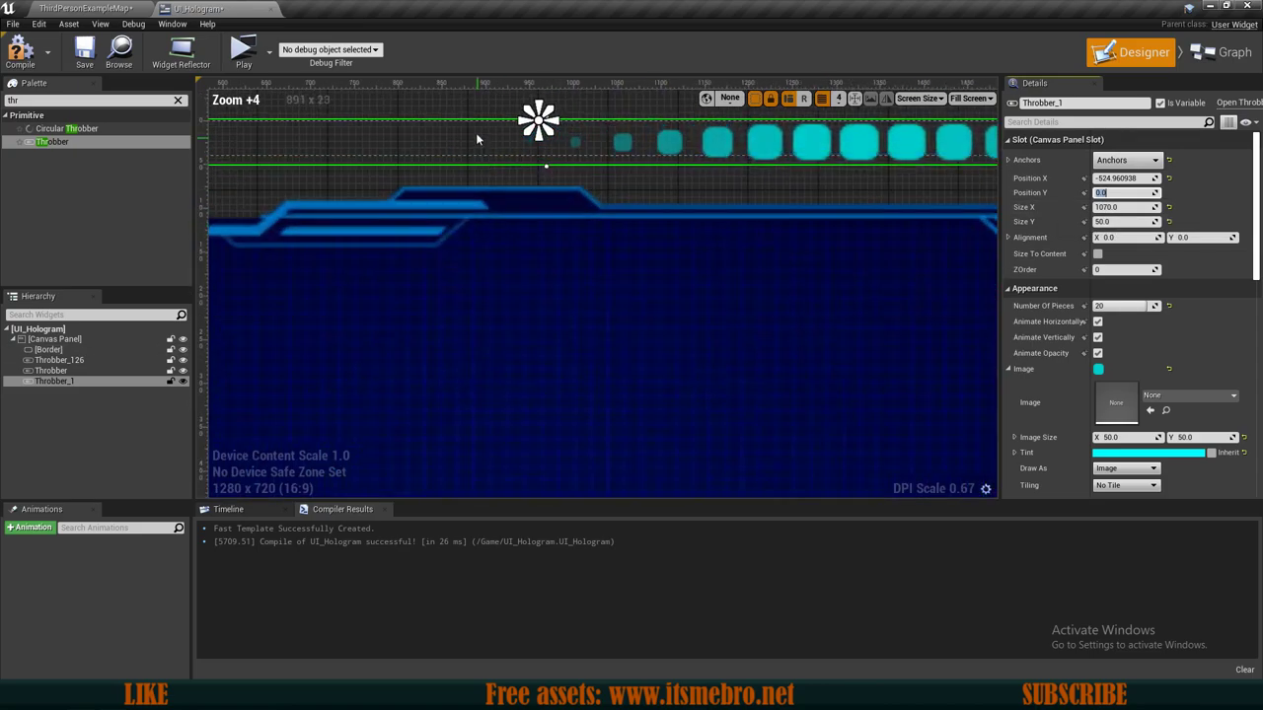
scroll(1115, 201, "down", 5)
scroll(1125, 304, "up", 5)
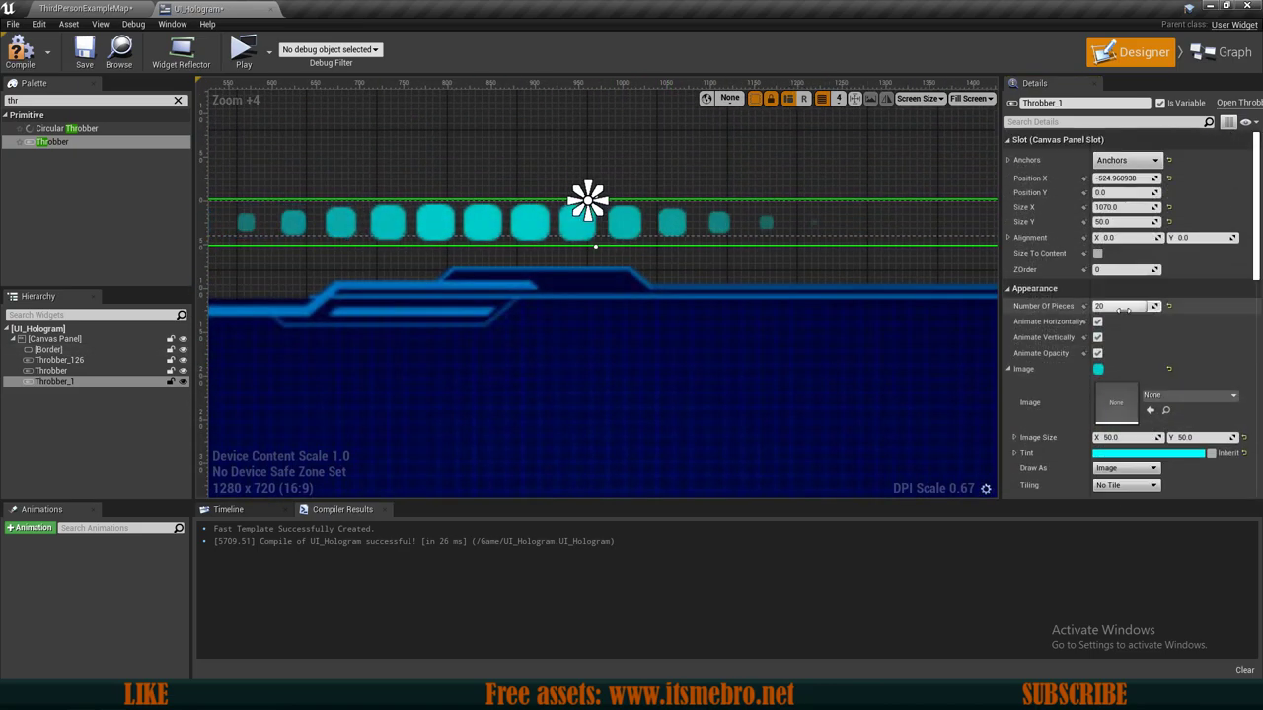
scroll(785, 347, "down", 7)
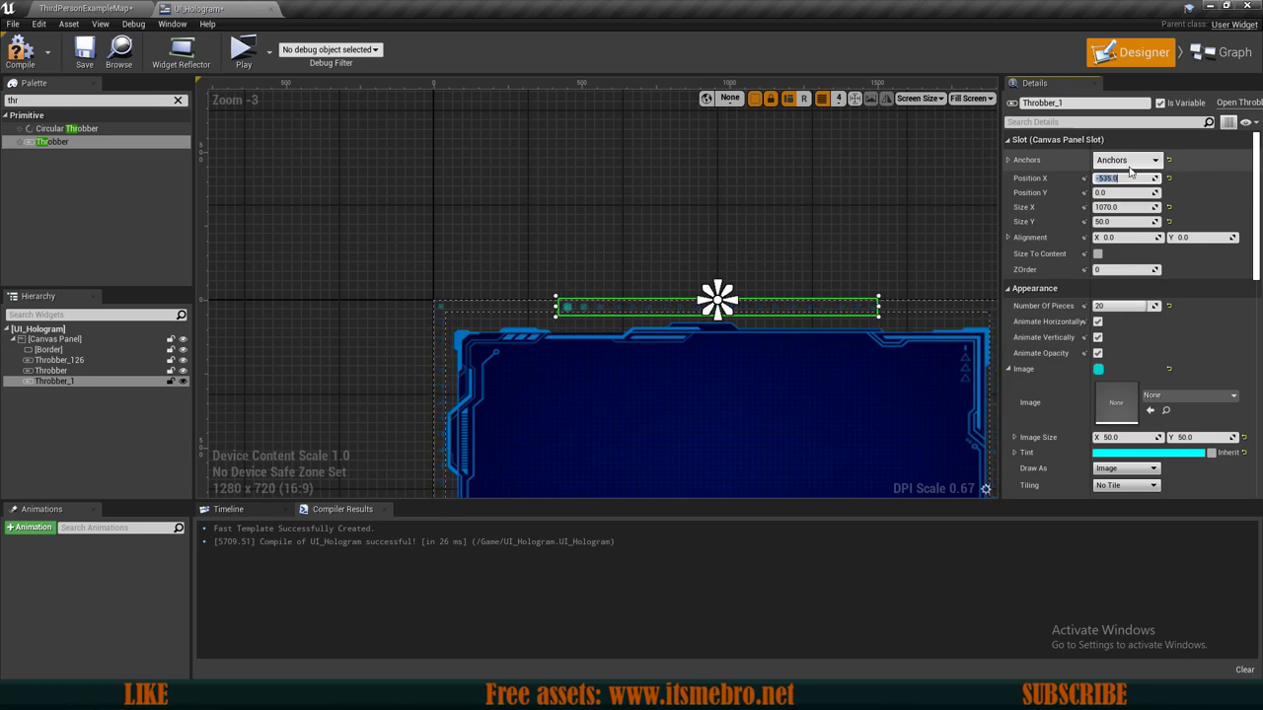
scroll(631, 250, "up", 7)
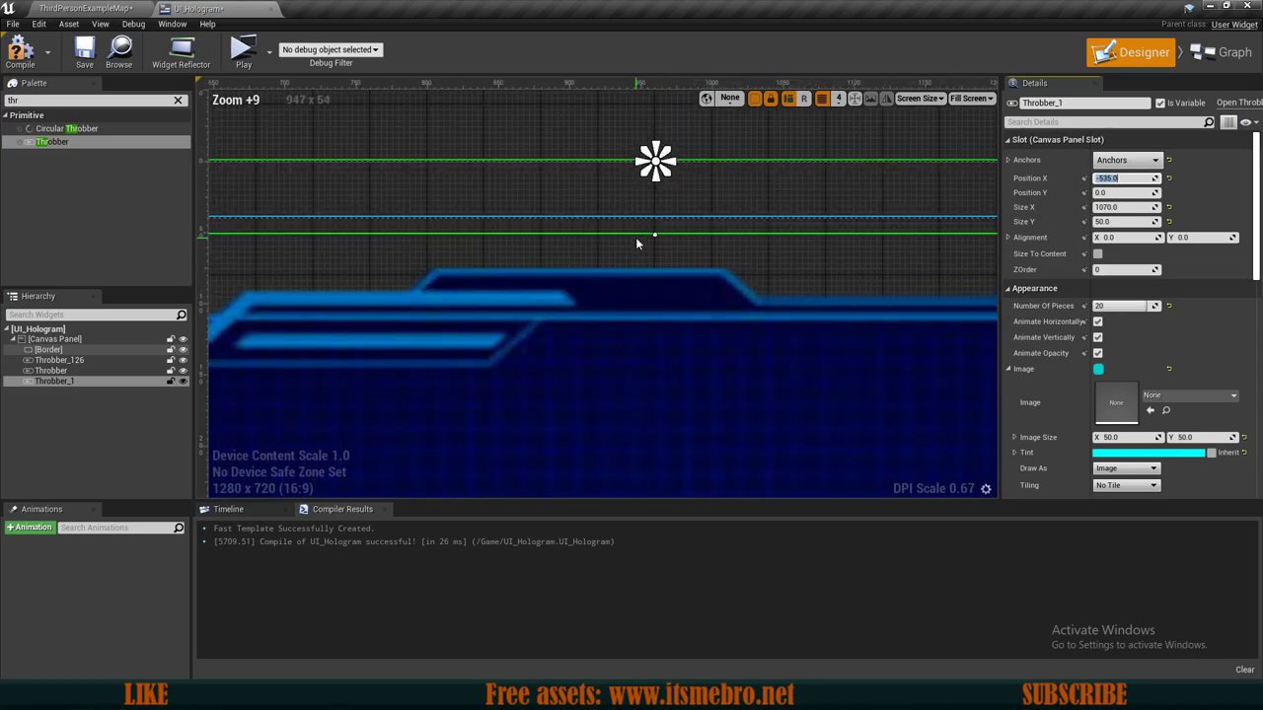
scroll(642, 242, "down", 9)
scroll(658, 297, "up", 6)
scroll(688, 335, "down", 6)
right_click_drag(695, 371, 666, 193)
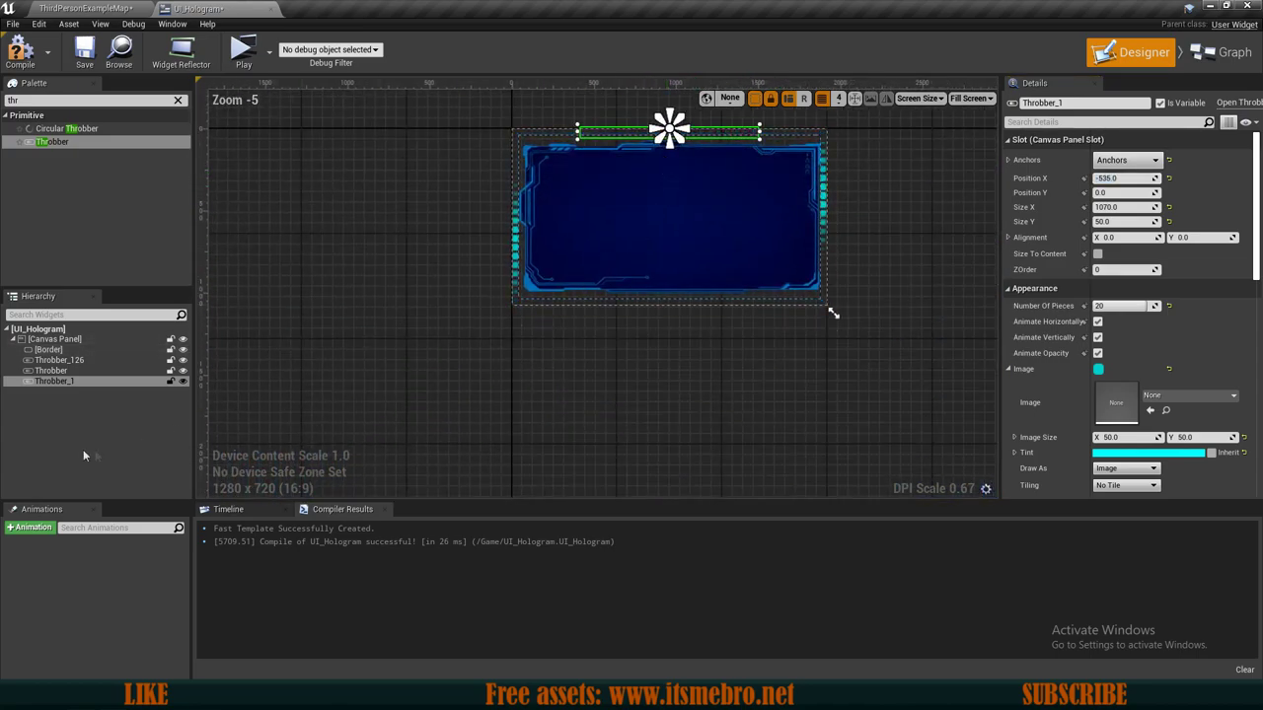
Duplicate the top-edge throbber, move the copy to the canvas's bottom edge and anchor it to the middle of that edge.
key("ctrl+c")
key("ctrl+v")
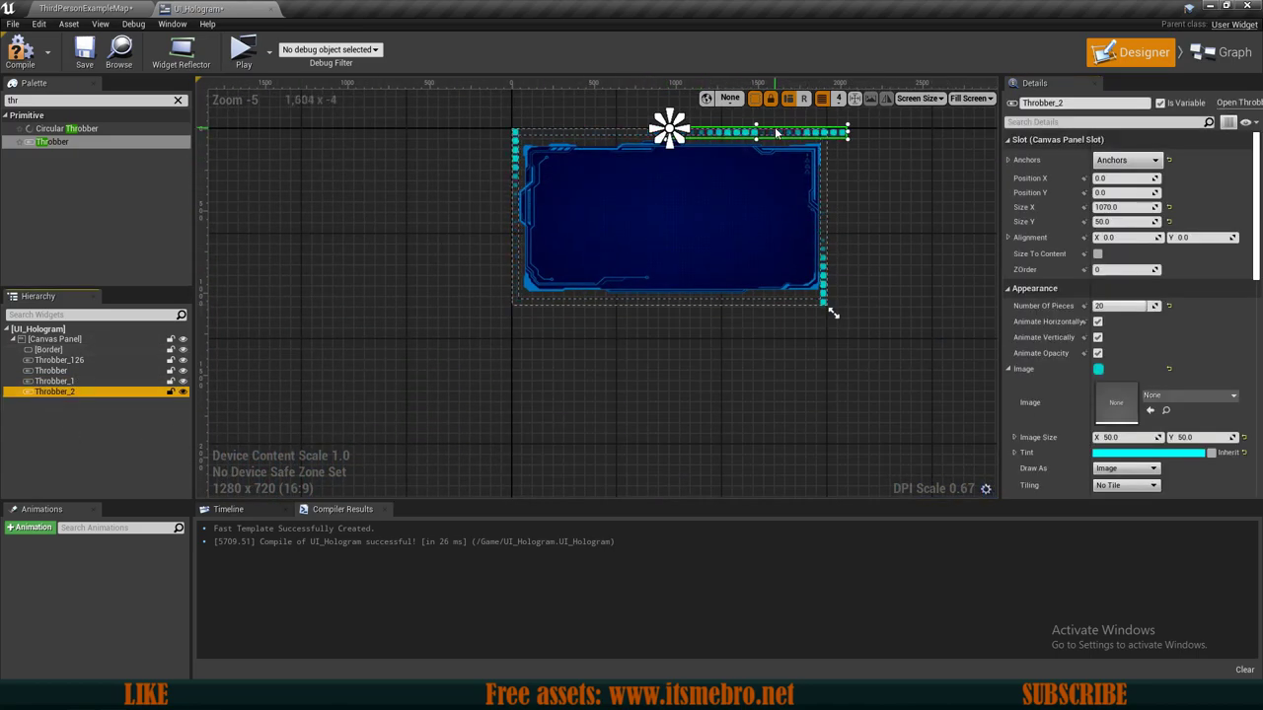
left_click_drag(777, 131, 731, 197)
left_click_drag(693, 292, 689, 299)
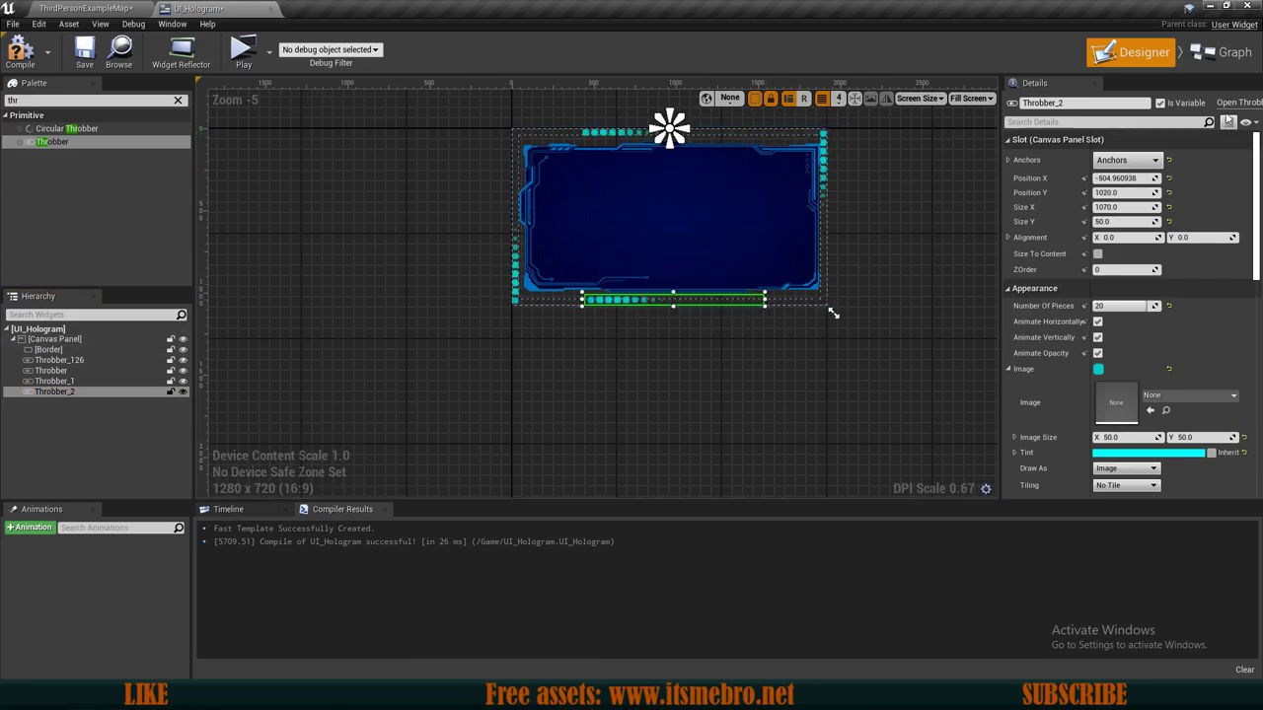
left_click(1128, 160)
left_click(1141, 291)
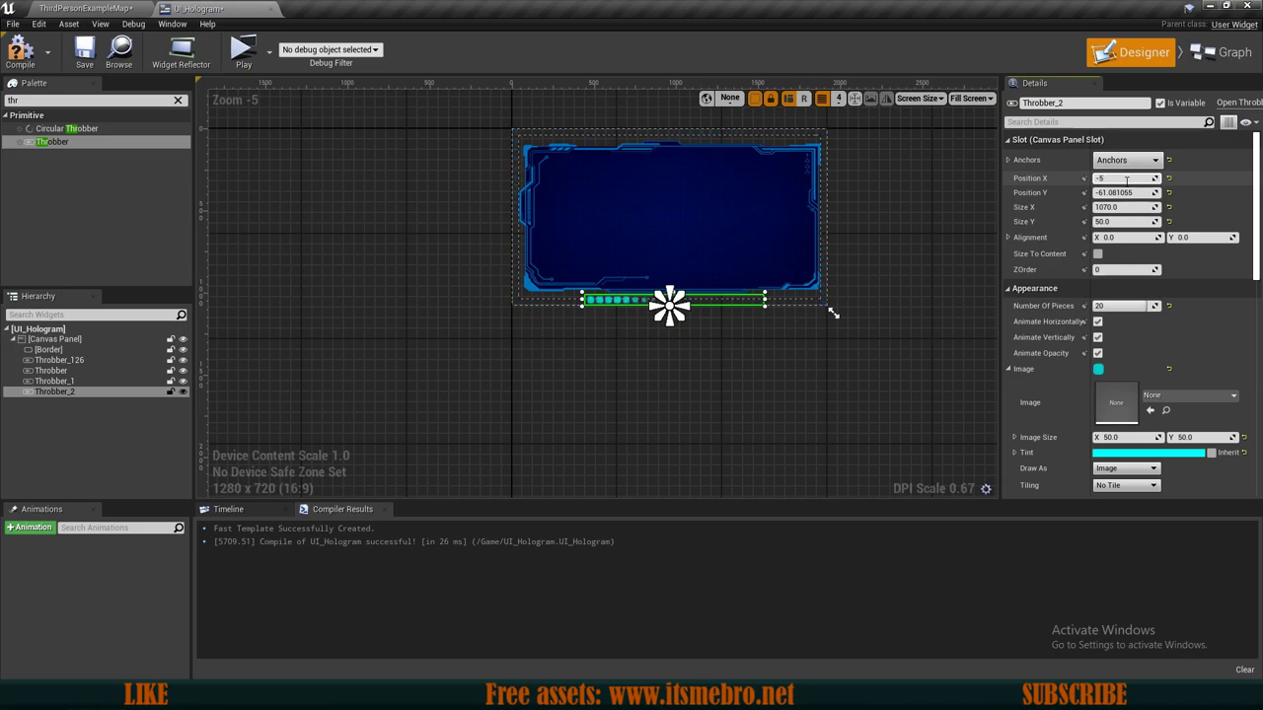
Set the bottom-edge throbber's position to X -535 and Y -50.
scroll(833, 313, "up", 6)
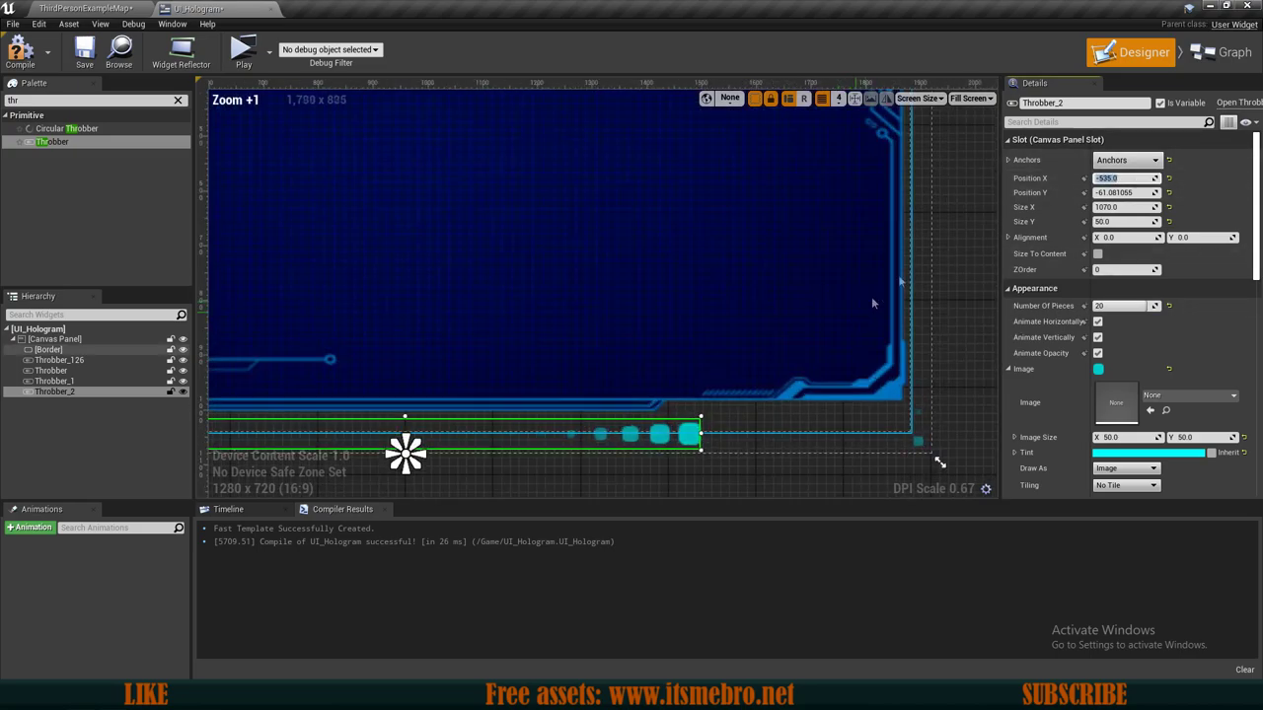
left_click(1113, 191)
type("-50")
key("Return")
scroll(820, 313, "down", 5)
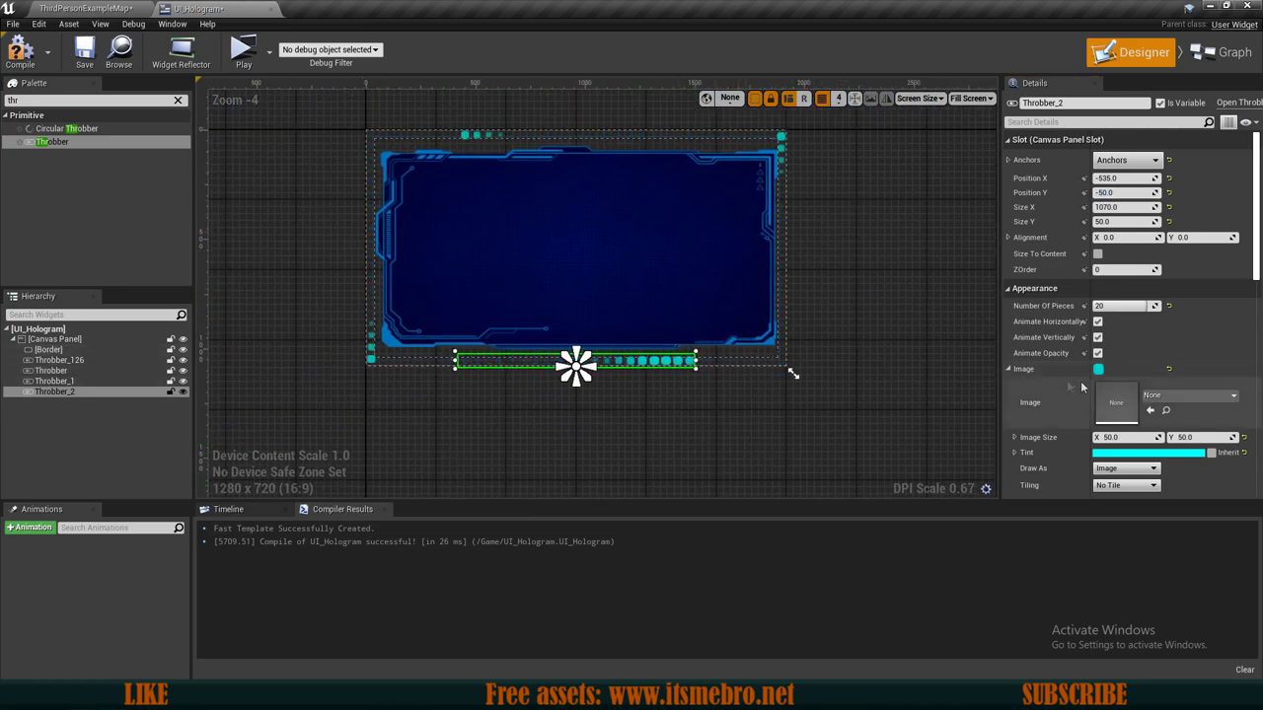
Set the bottom-edge throbber's render transform angle to -180.
scroll(1134, 331, "down", 5)
scroll(1135, 321, "up", 5)
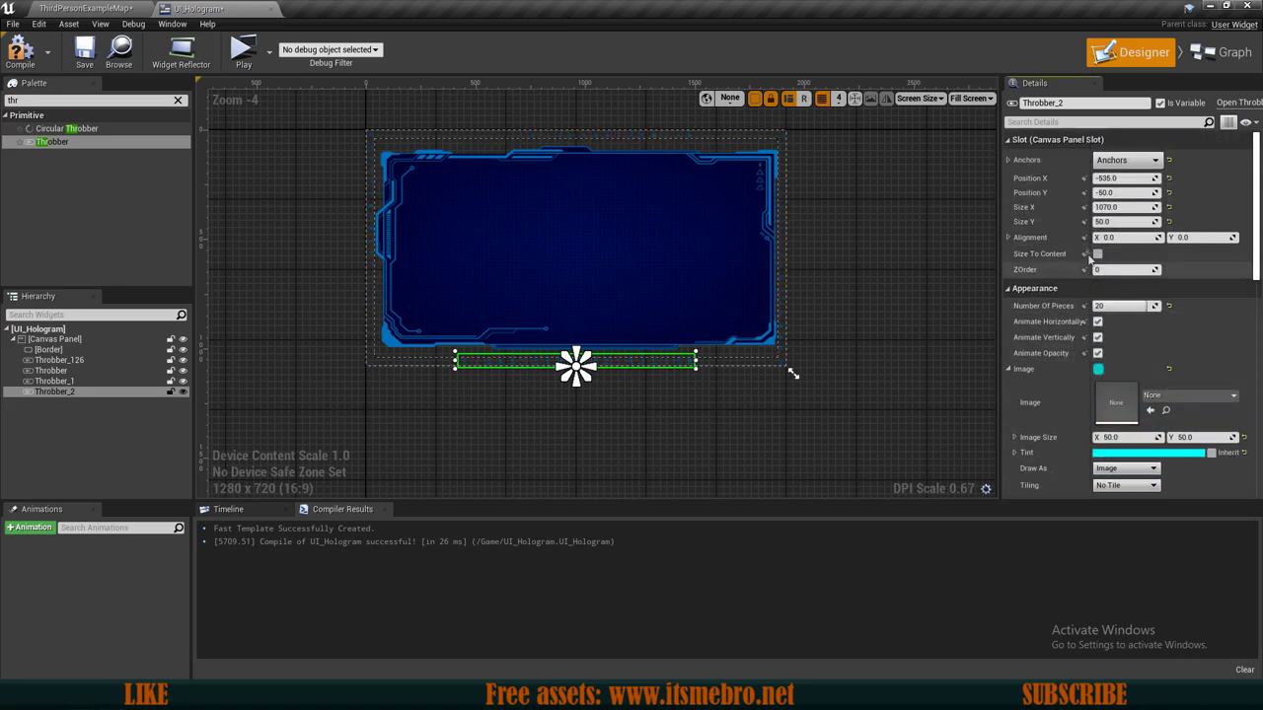
scroll(1095, 296, "down", 5)
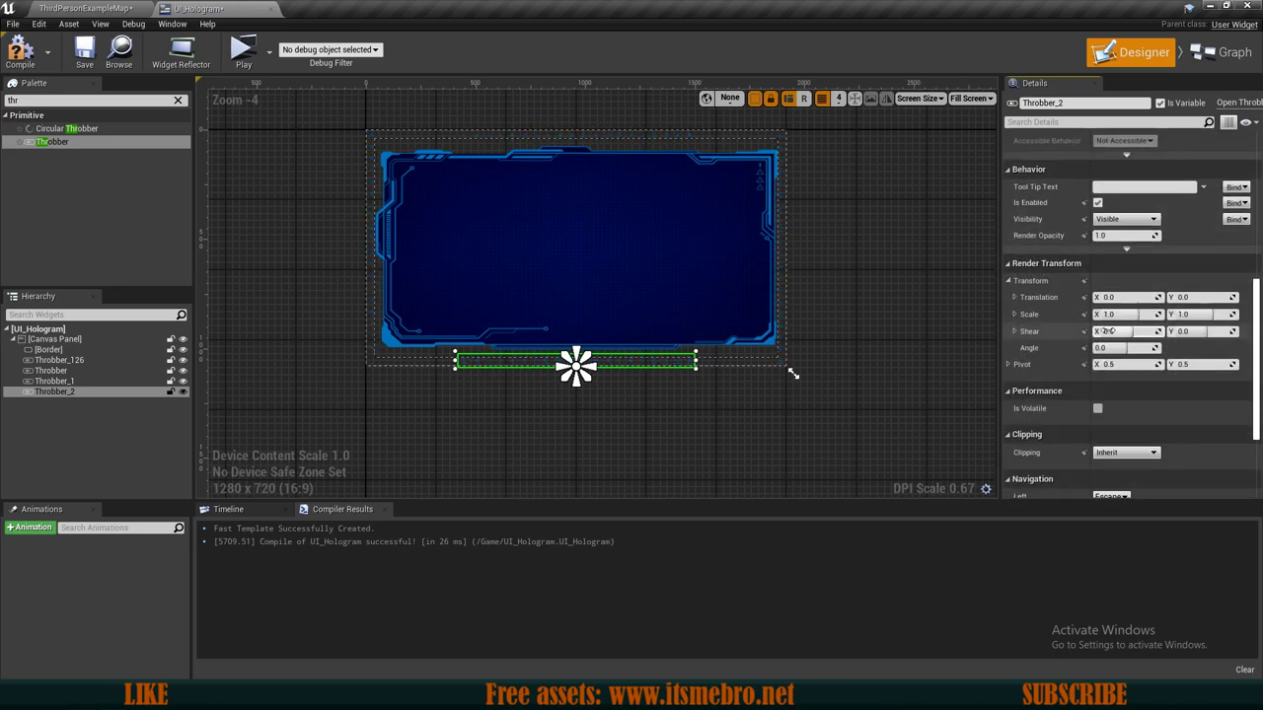
scroll(1108, 331, "down", 3)
scroll(1109, 360, "up", 3)
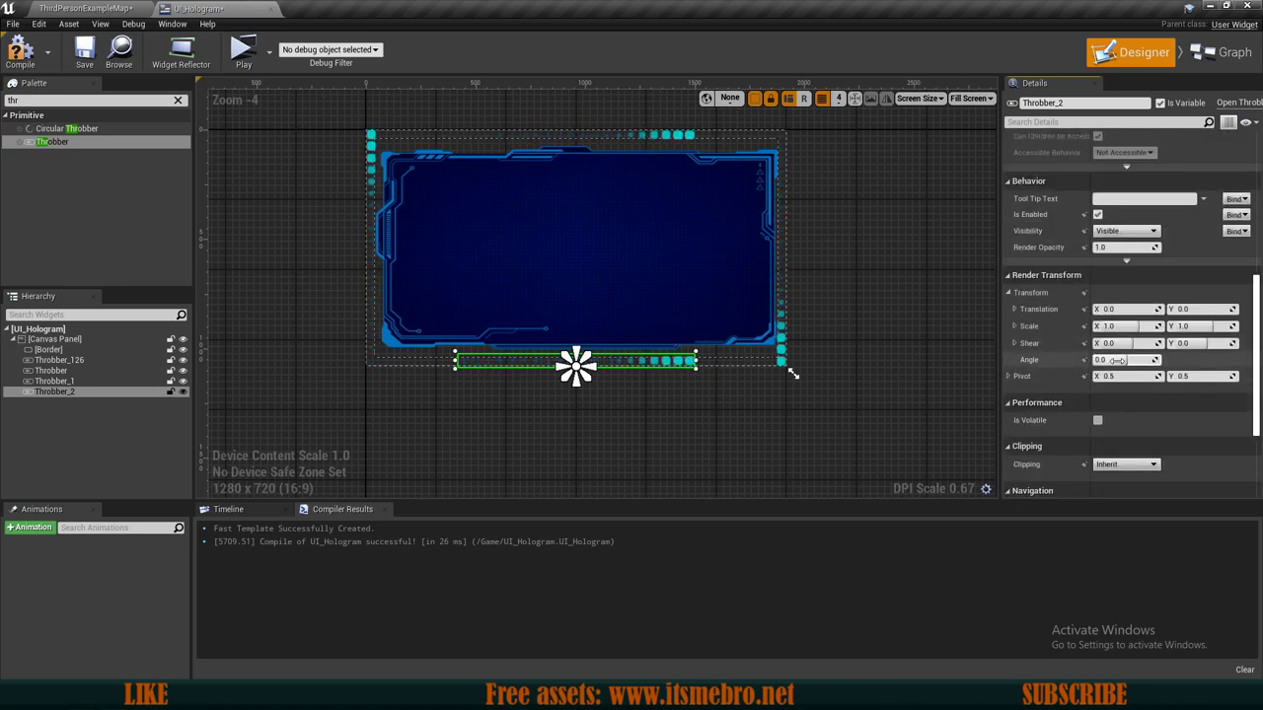
scroll(867, 392, "up", 3)
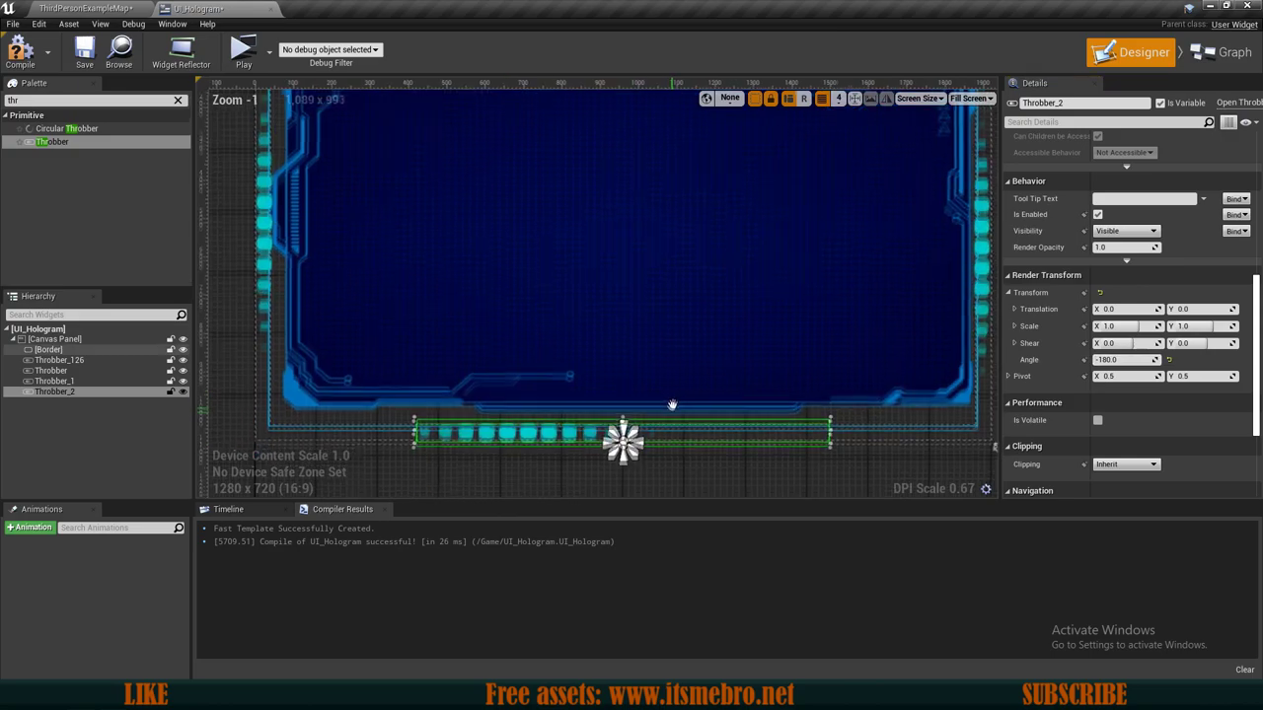
mouse_move(675, 472)
right_mouse_down()
mouse_move(682, 440)
mouse_move(671, 468)
right_mouse_up()
scroll(671, 468, "up", 1)
scroll(671, 463, "down", 1)
right_click_drag(688, 404, 710, 239)
scroll(691, 405, "down", 4)
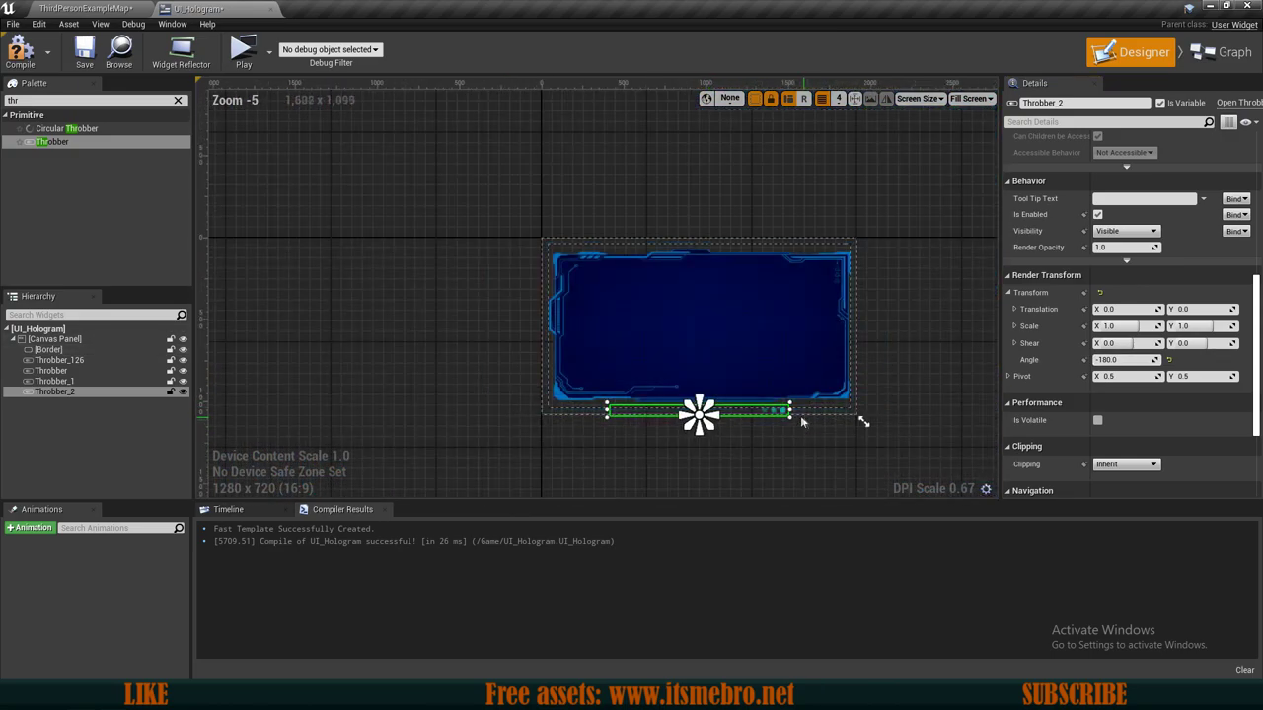
Deselect the throbber, then compile and save the hologram widget.
left_click(801, 377)
right_click_drag(876, 411, 842, 389)
scroll(794, 380, "up", 1)
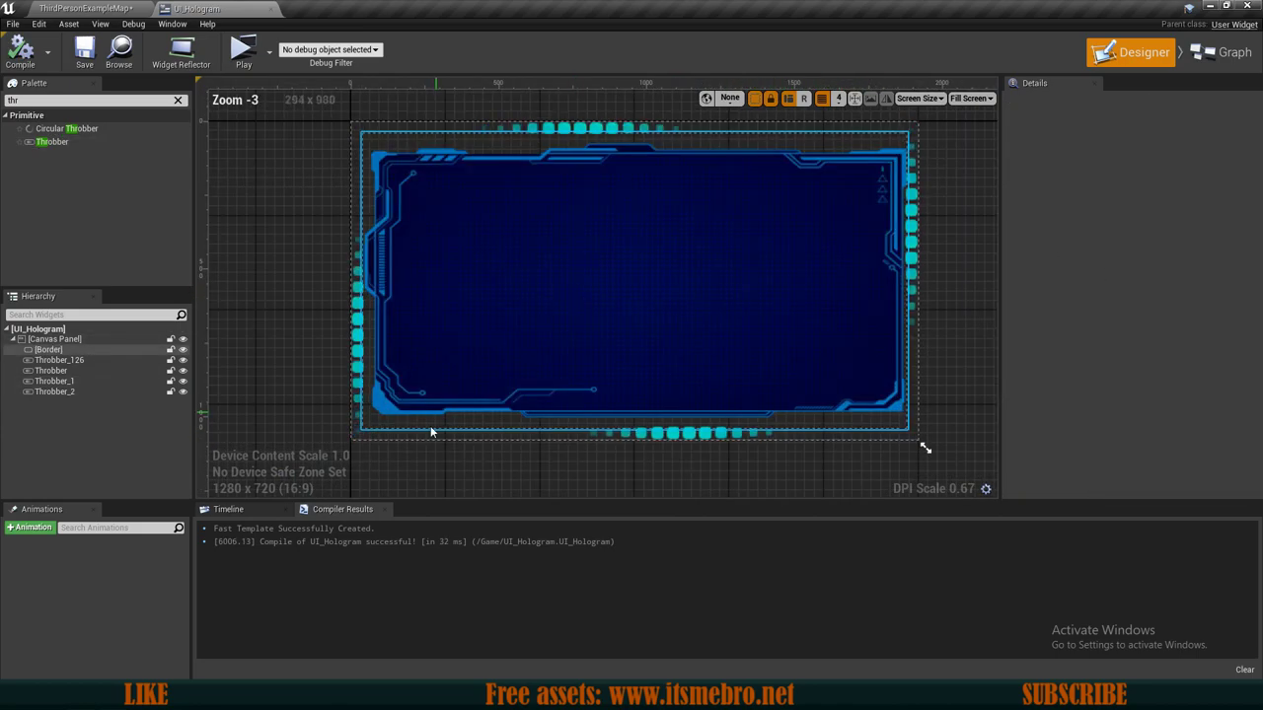
scroll(430, 433, "up", 1)
scroll(463, 269, "down", 4)
scroll(521, 284, "up", 1)
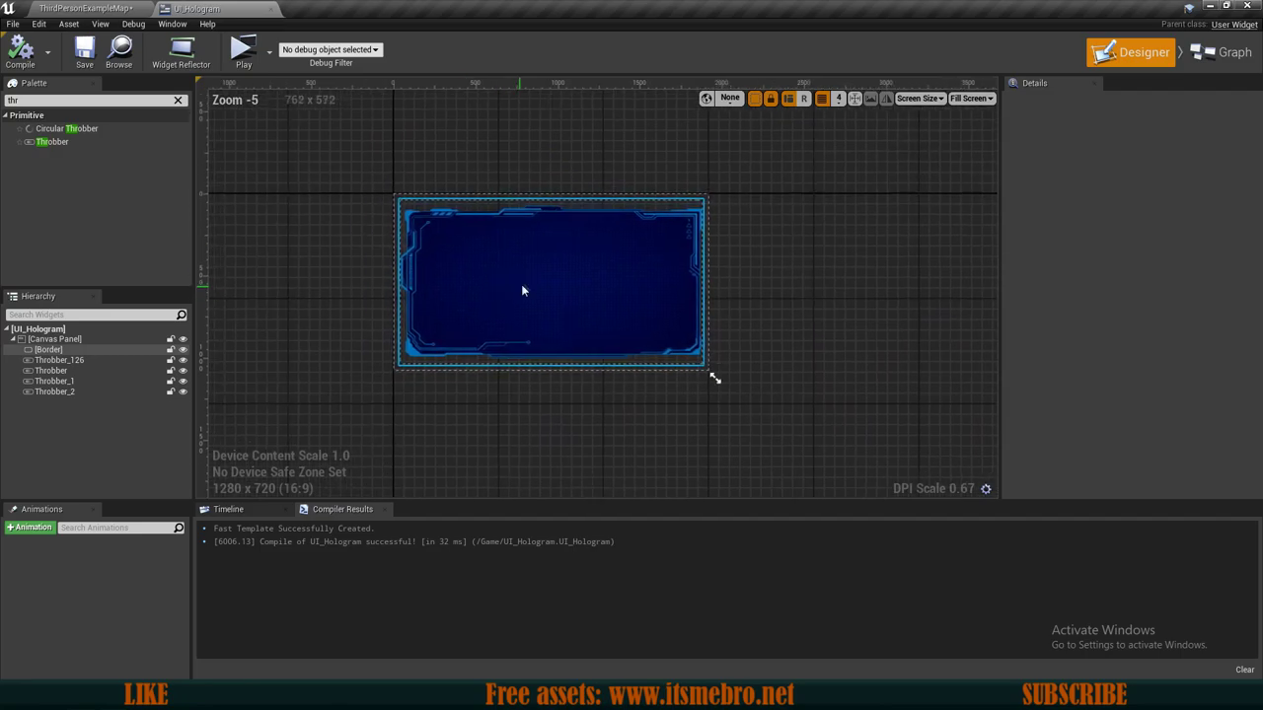
scroll(521, 284, "up", 2)
right_click_drag(597, 284, 616, 293)
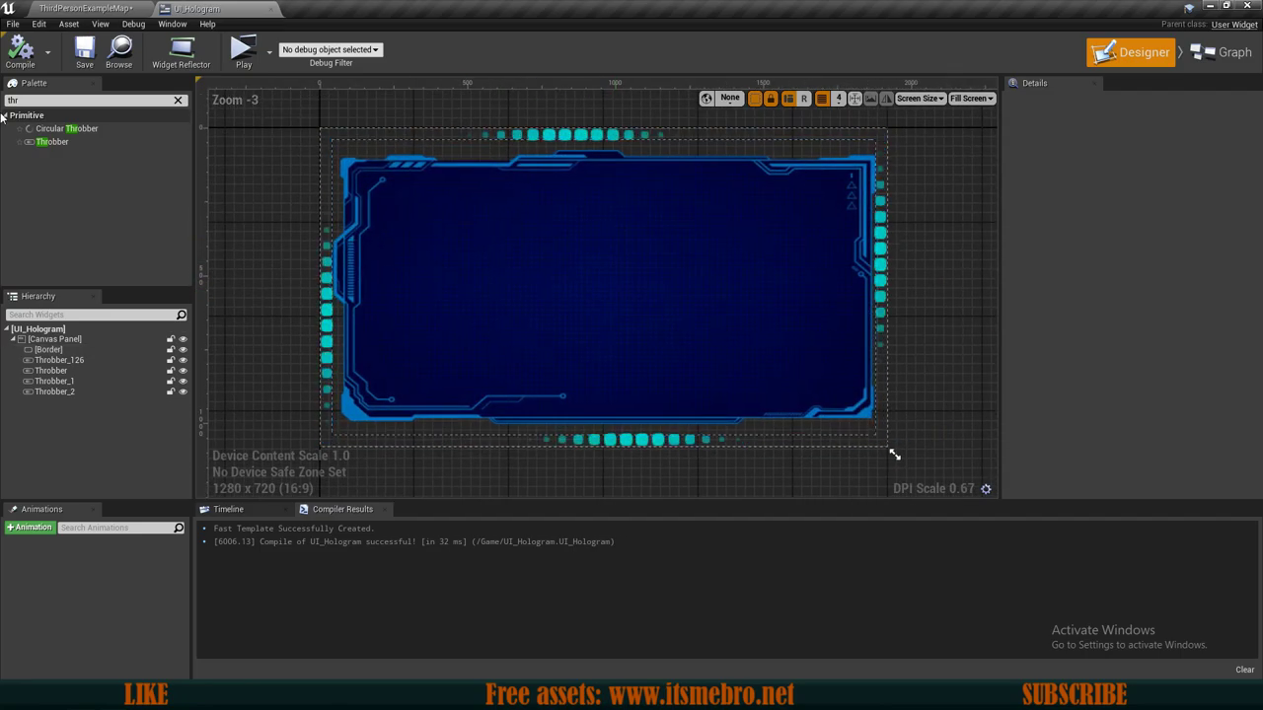
Find the Widget Switcher by searching the palette for "widget" and add it to the Canvas Panel.
left_click(178, 102)
type("widget")
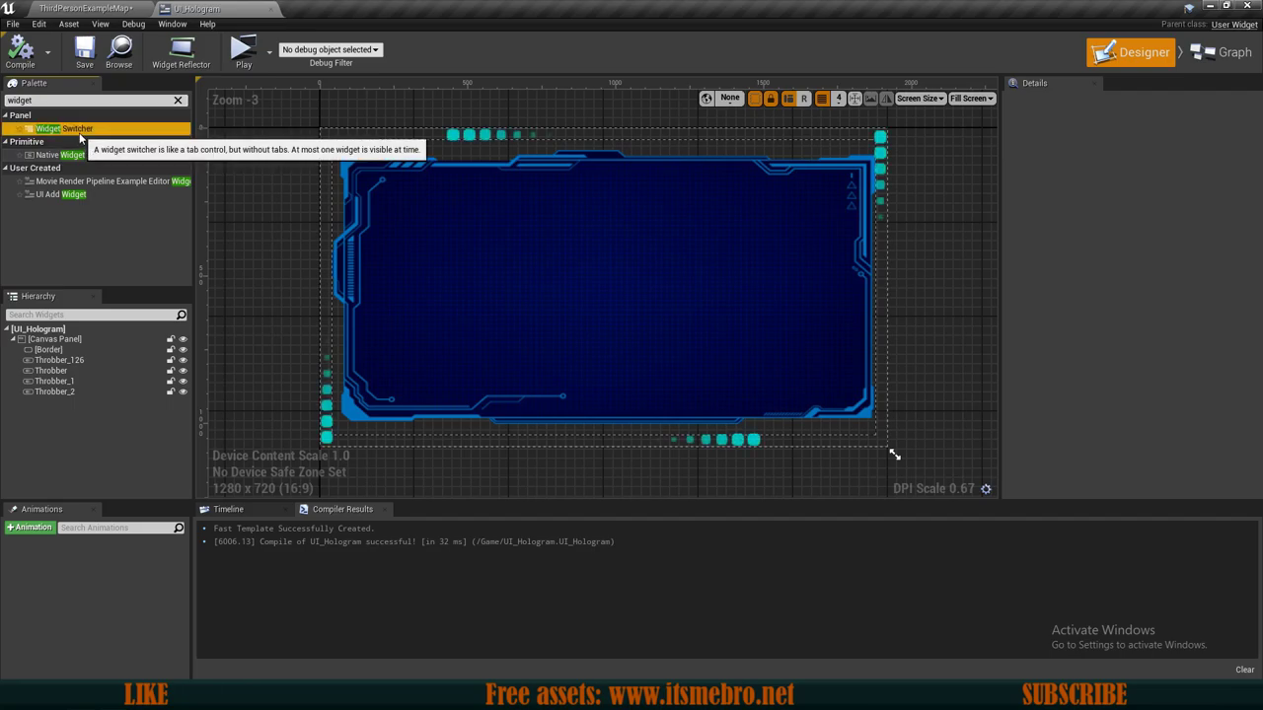
left_click_drag(79, 128, 776, 294)
right_click_drag(584, 276, 614, 262)
scroll(659, 262, "down", 1)
scroll(644, 263, "up", 1)
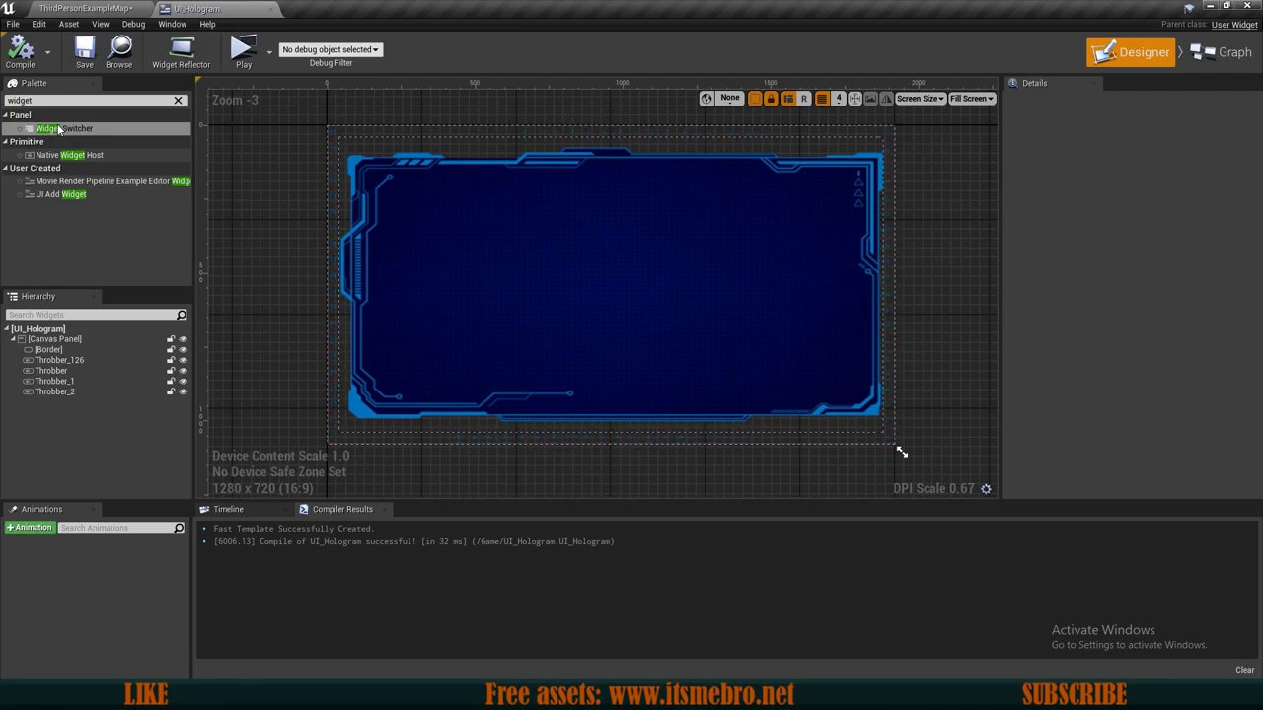
left_click_drag(61, 233, 47, 348)
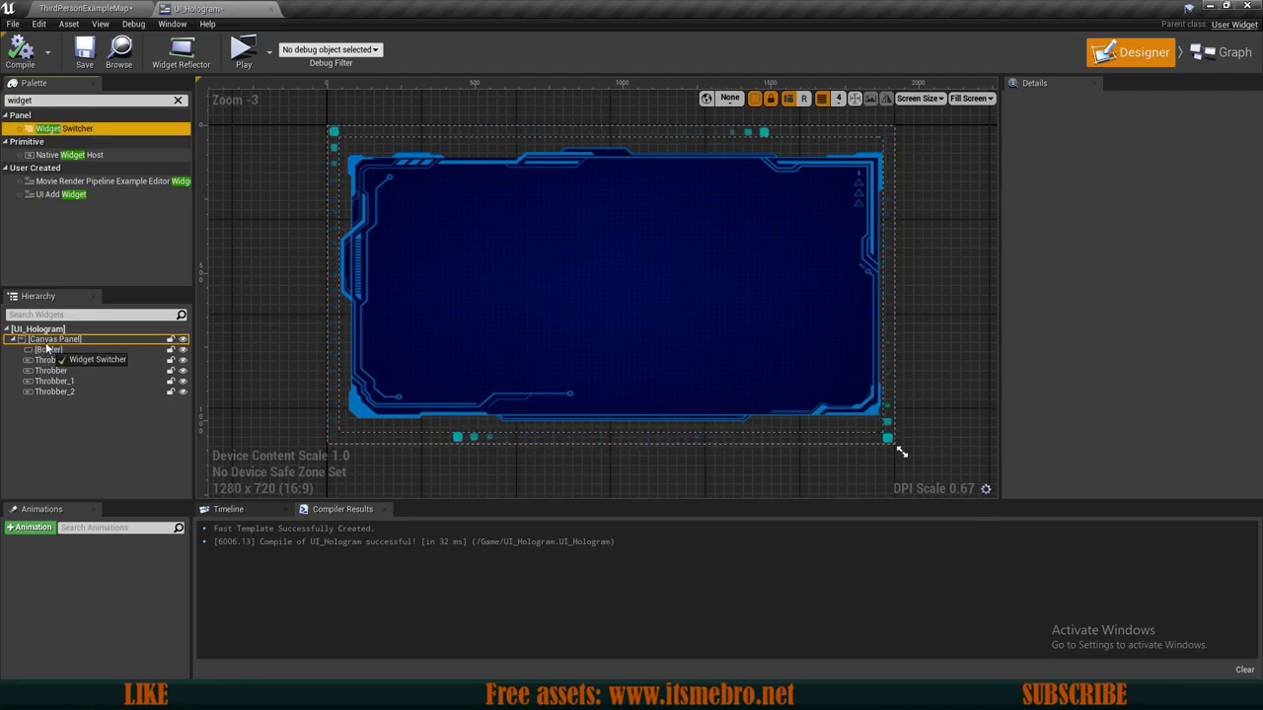
left_click(62, 402)
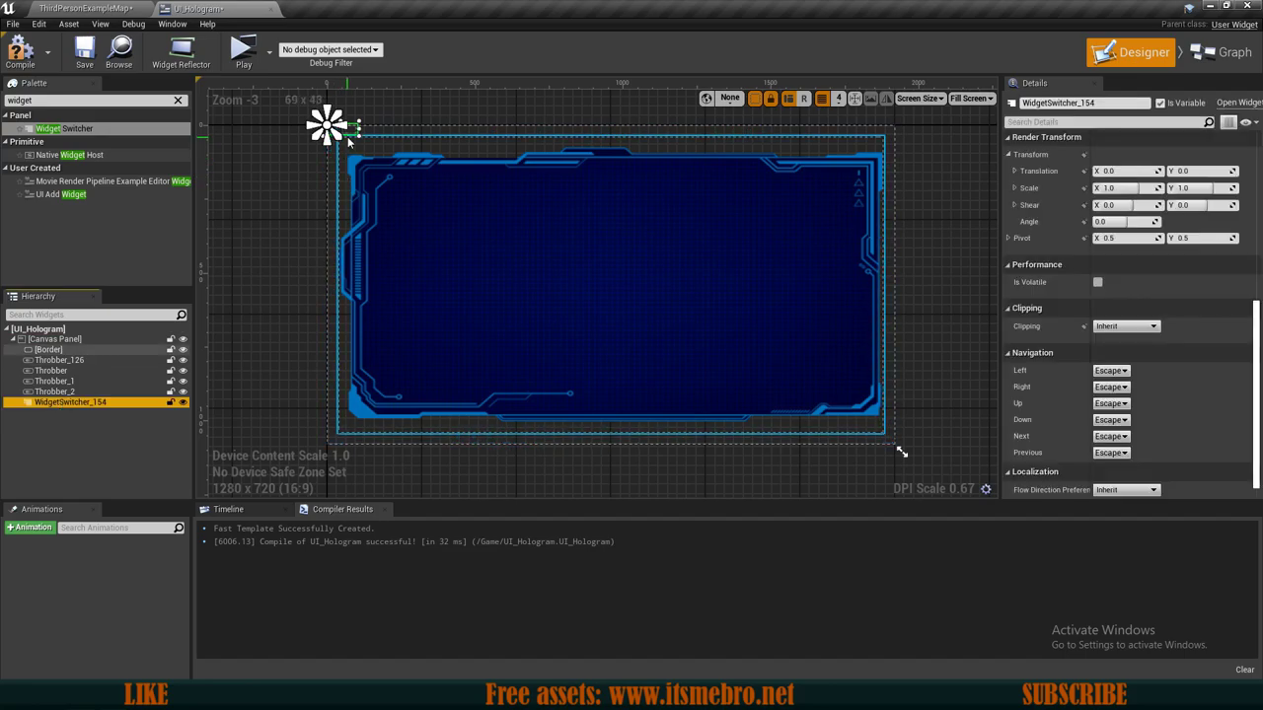
Move the widget switcher inside the border's upper-left corner and anchor it to the centre of the canvas.
left_click_drag(354, 132, 403, 194)
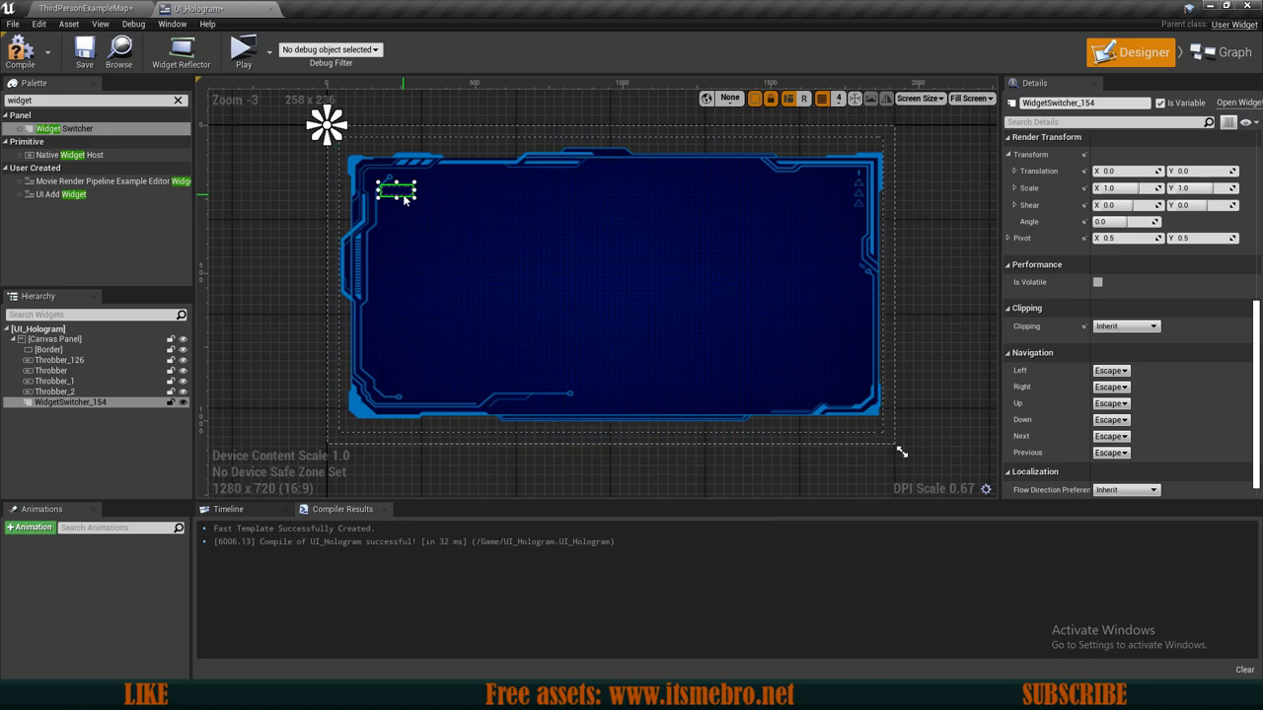
scroll(1162, 294, "up", 5)
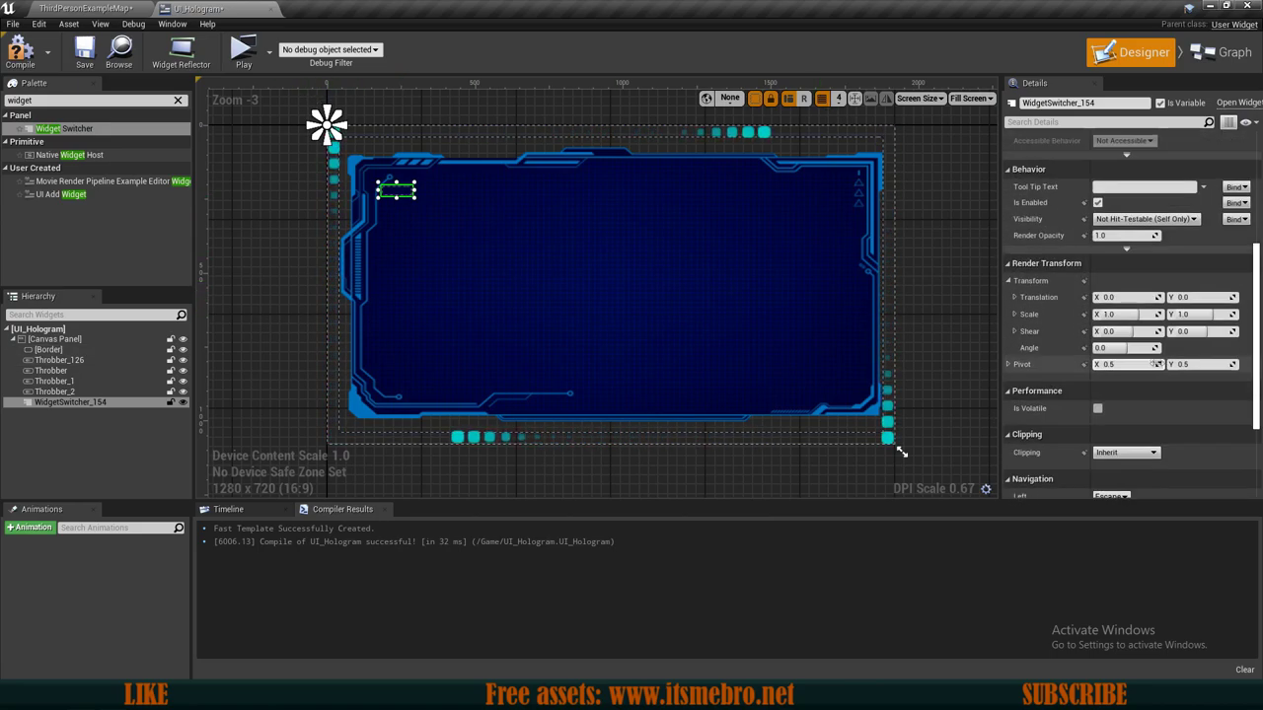
left_click(1127, 160)
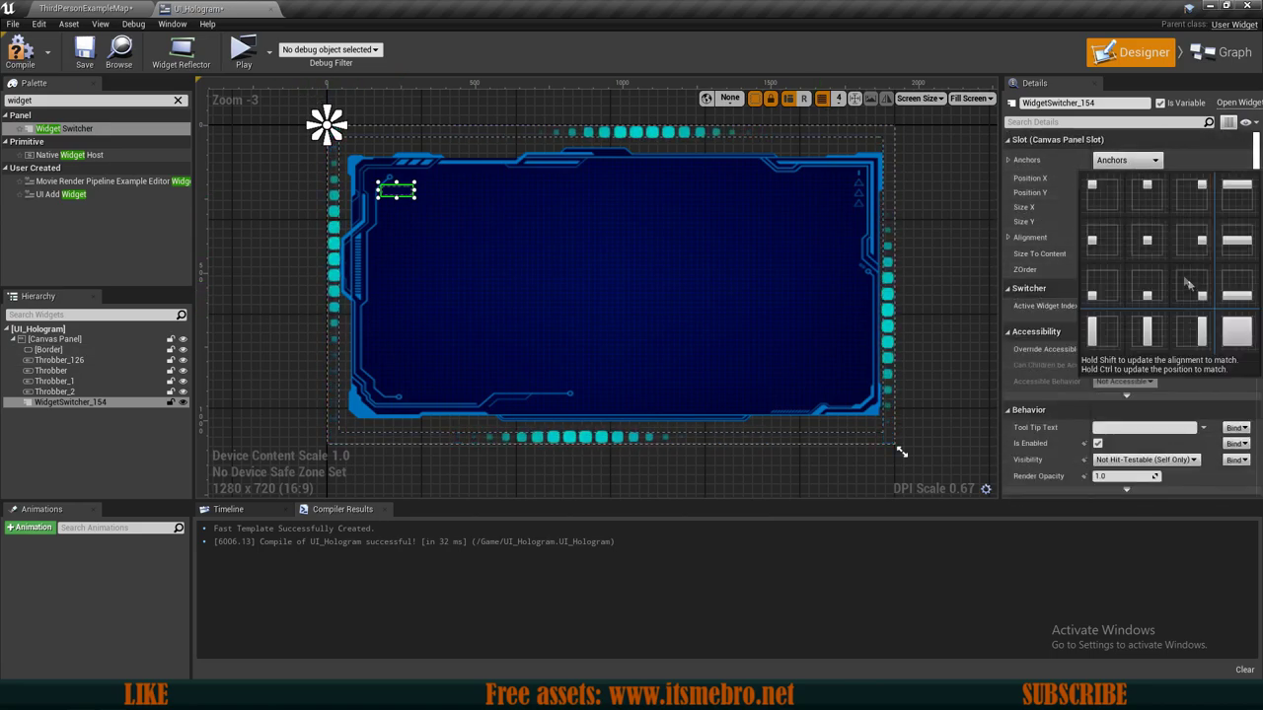
left_click(1168, 254)
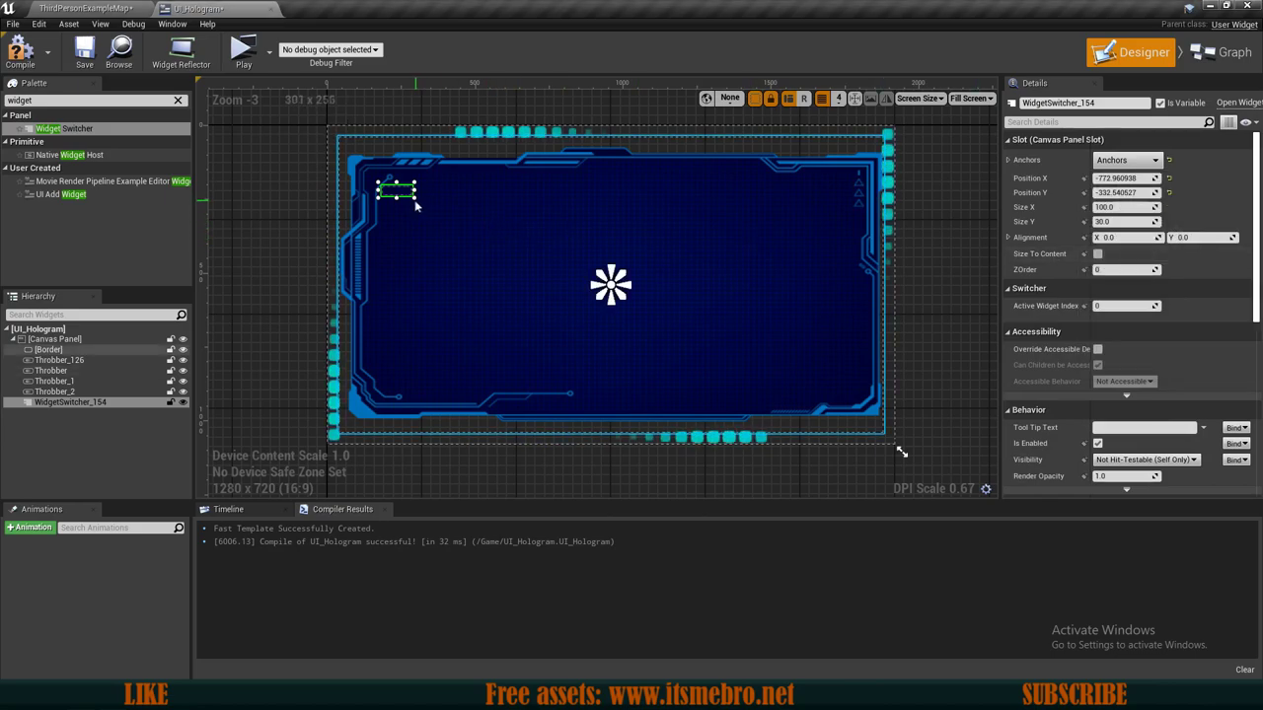
Enlarge the widget switcher to fill the inside of the sci-fi border, about 1595 by 716, at about X -757 and Y -346.
left_click_drag(414, 197, 854, 404)
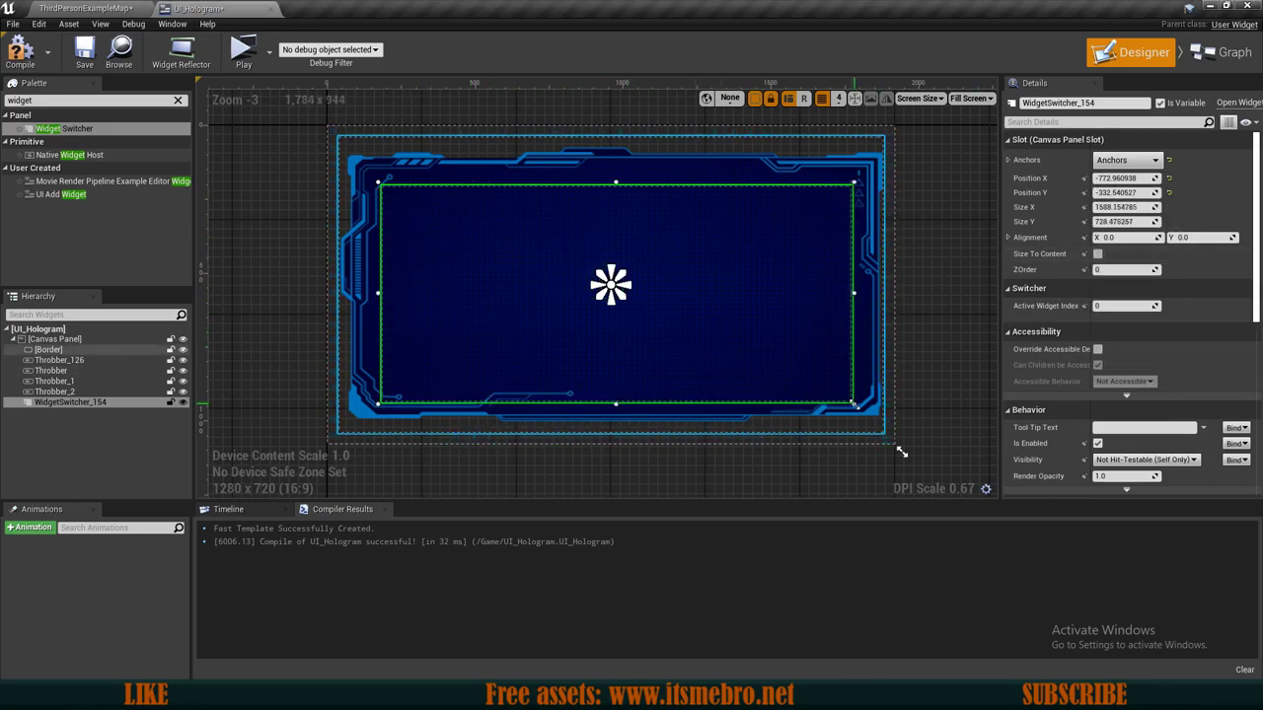
left_click_drag(901, 451, 896, 451)
scroll(863, 414, "up", 6)
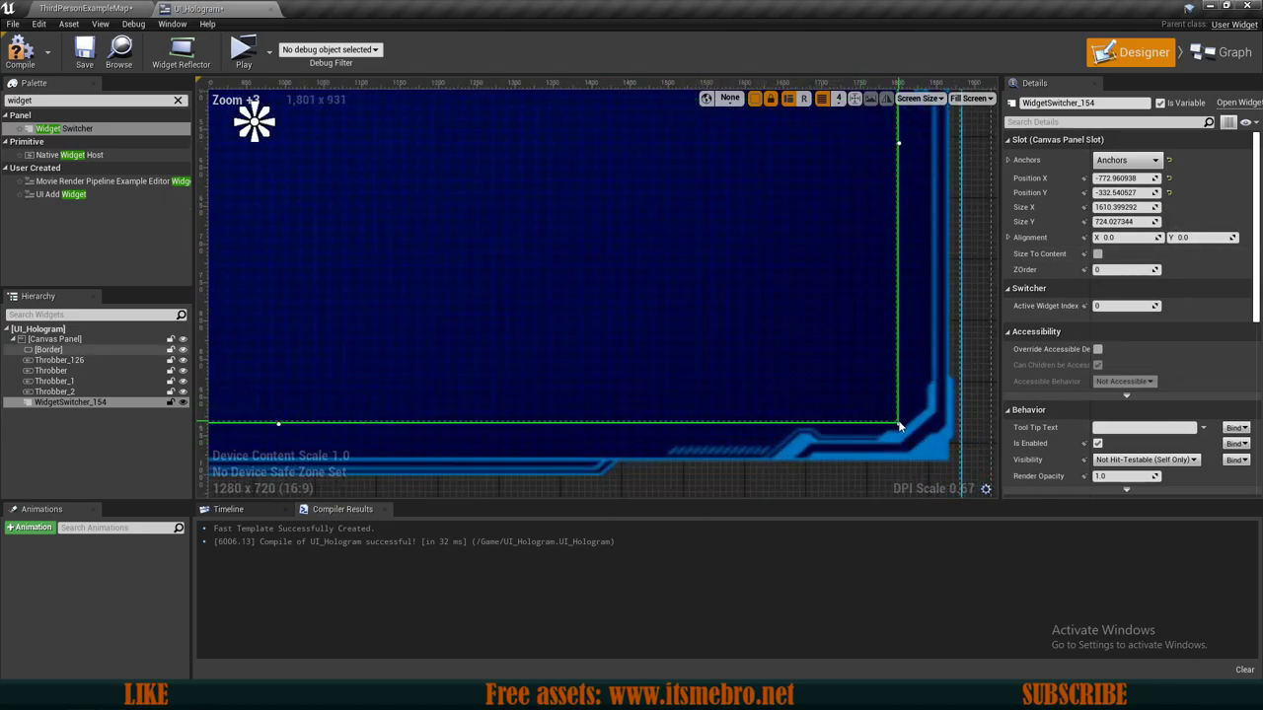
scroll(895, 431, "down", 3)
right_click_drag(914, 304, 875, 346)
right_click_drag(481, 199, 594, 293)
scroll(646, 234, "down", 1)
right_click_drag(632, 230, 611, 226)
right_click_drag(586, 341, 614, 194)
scroll(362, 385, "up", 2)
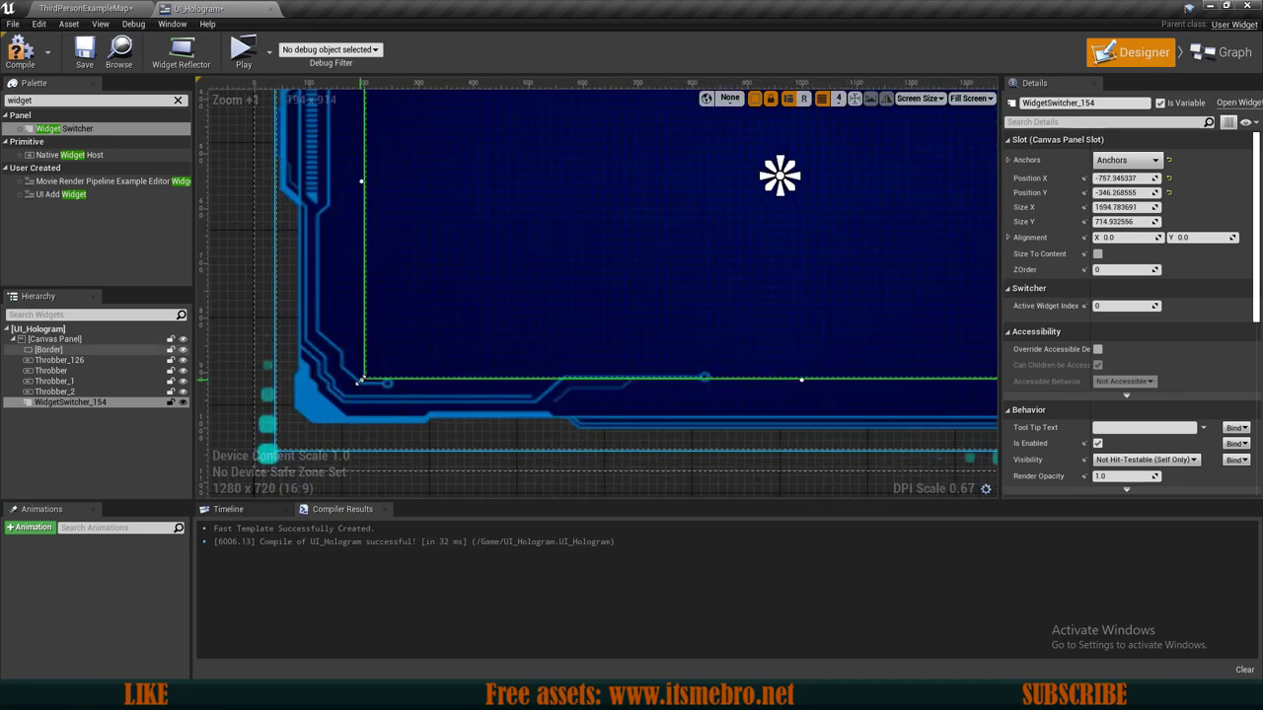
scroll(549, 293, "down", 4)
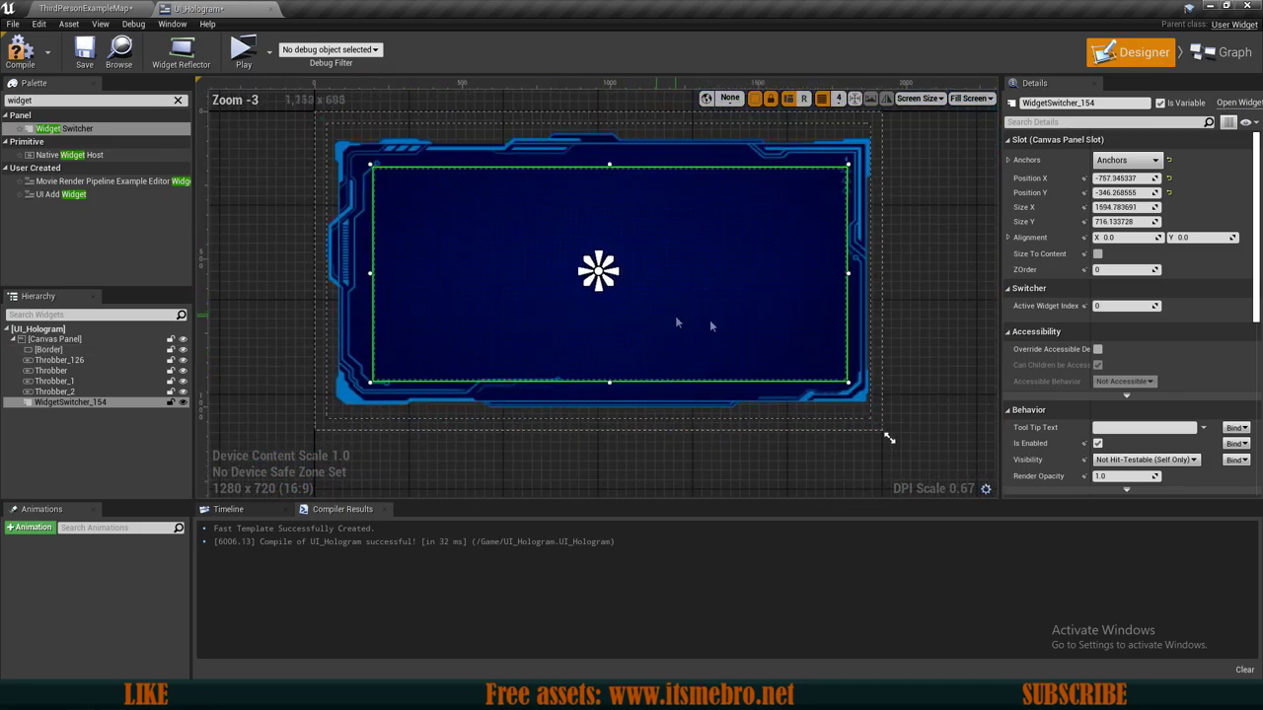
Pull in the widget switcher's right and top edges to a size of about 1577 by 711.
left_click_drag(849, 273, 844, 272)
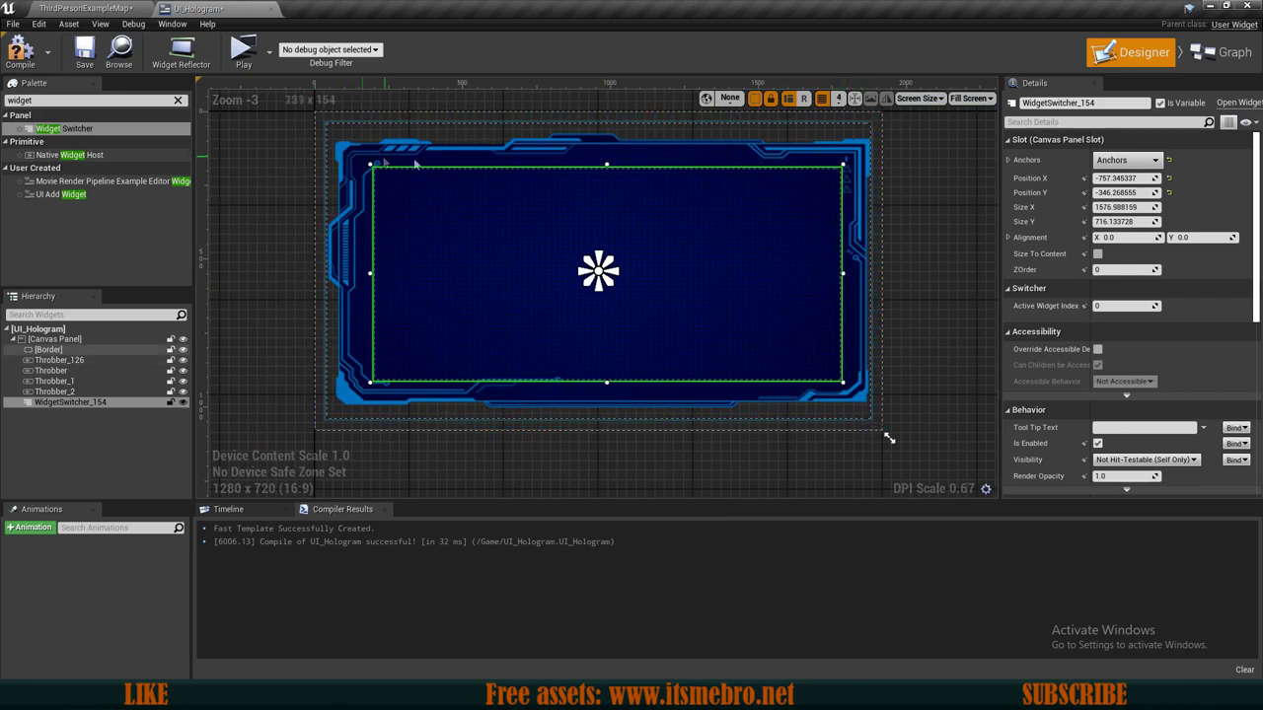
scroll(473, 165, "up", 2)
left_click_drag(649, 162, 647, 163)
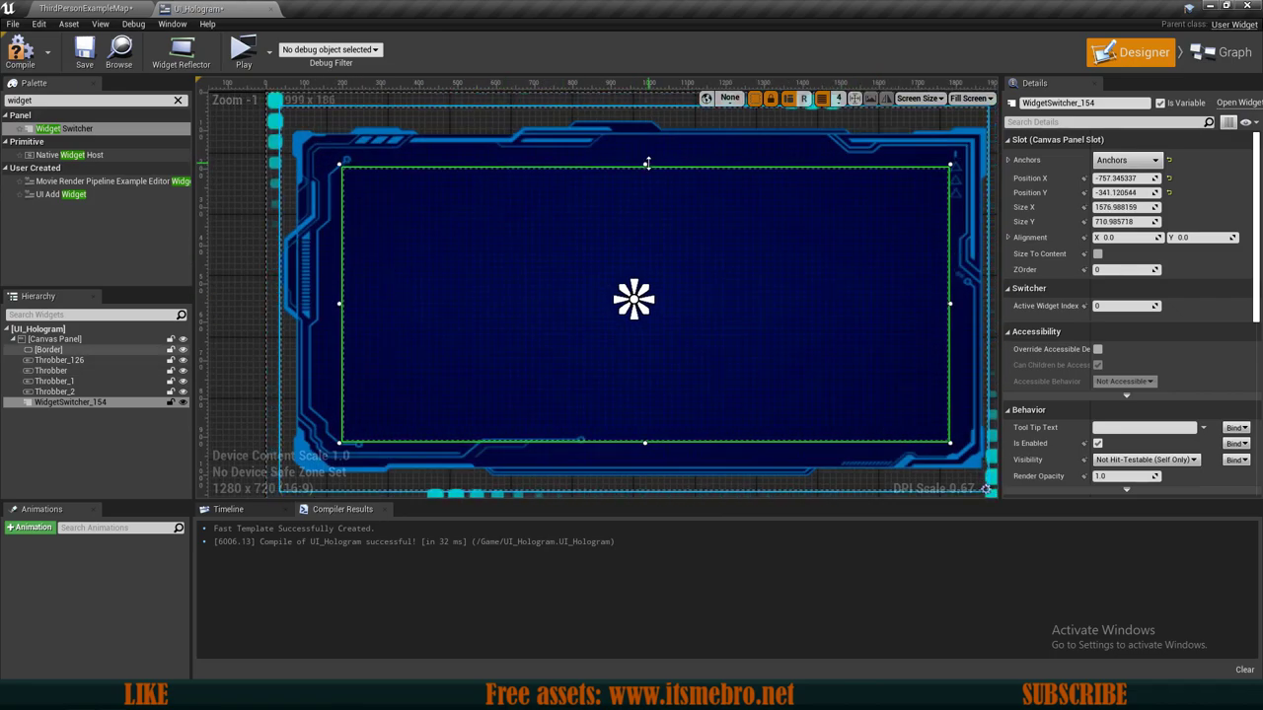
scroll(641, 195, "down", 3)
scroll(681, 236, "up", 3)
scroll(646, 301, "down", 1)
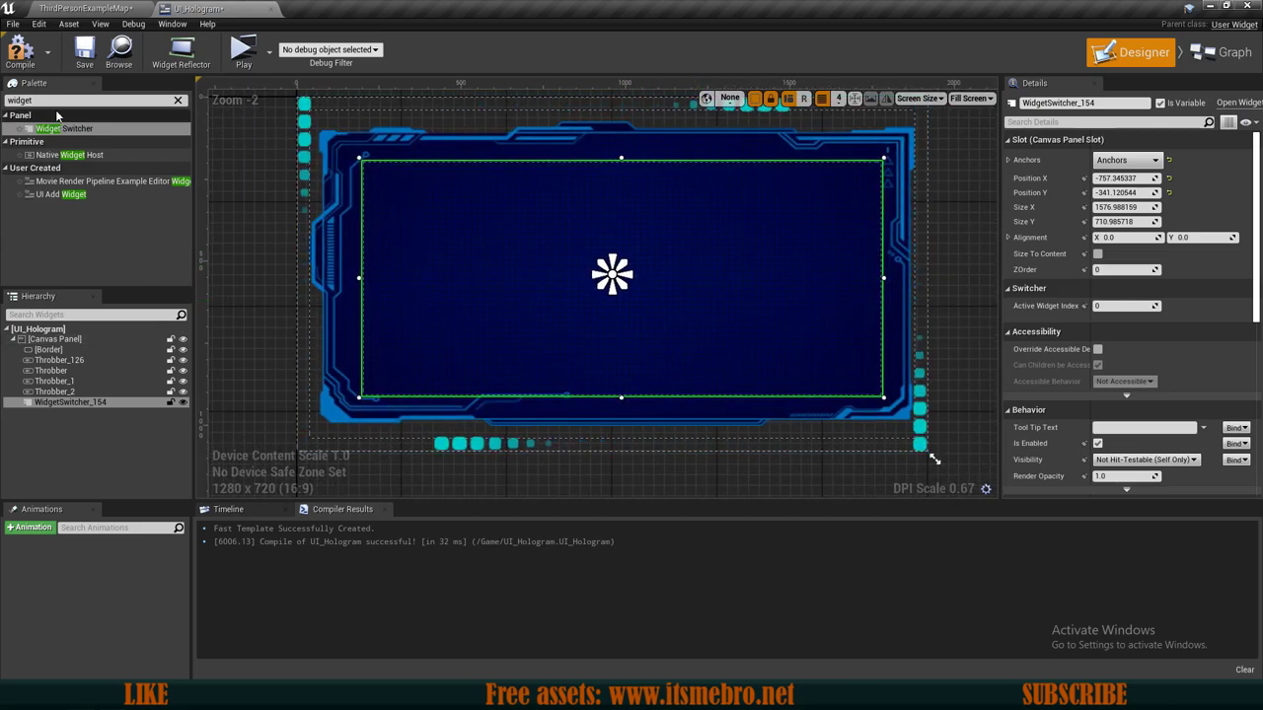
Search the palette for "canv" and add two Canvas Panels as children of the widget switcher.
key("BackSpace")
key("BackSpace")
key("BackSpace")
key("BackSpace")
key("BackSpace")
key("BackSpace")
type("canv")
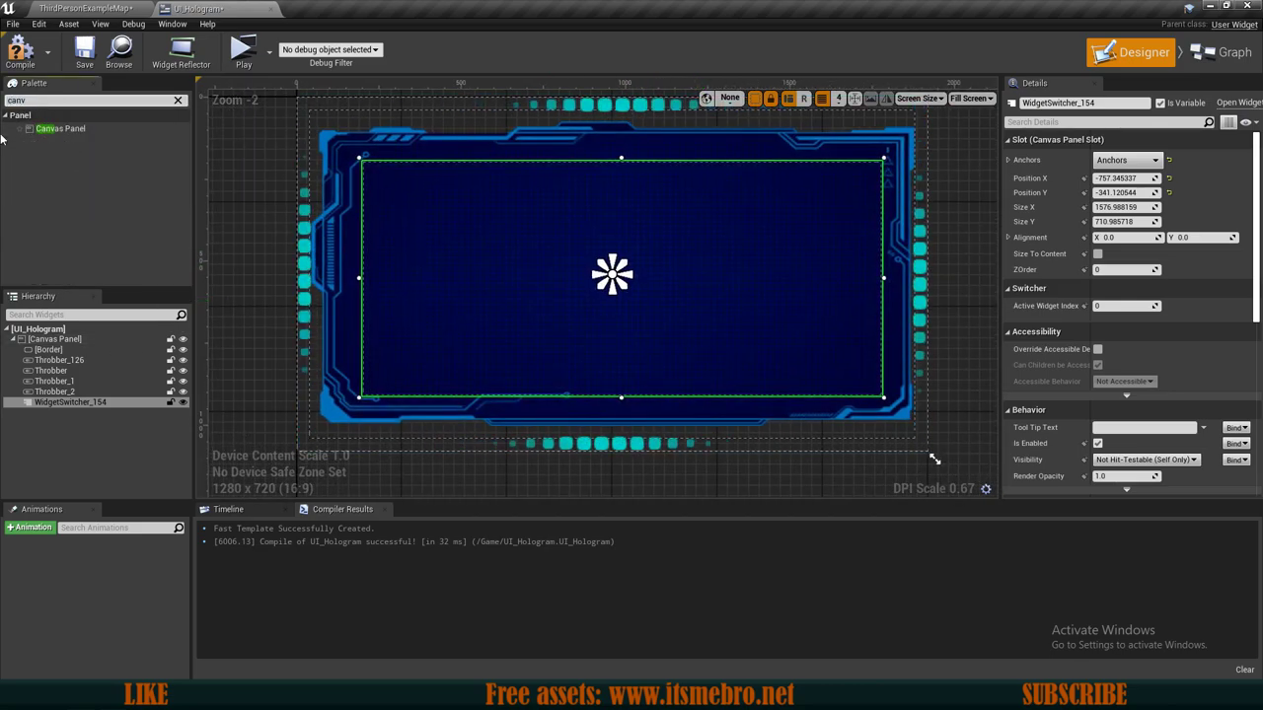
left_click_drag(55, 127, 69, 412)
key("ctrl+w")
left_click(67, 425)
left_click(66, 416)
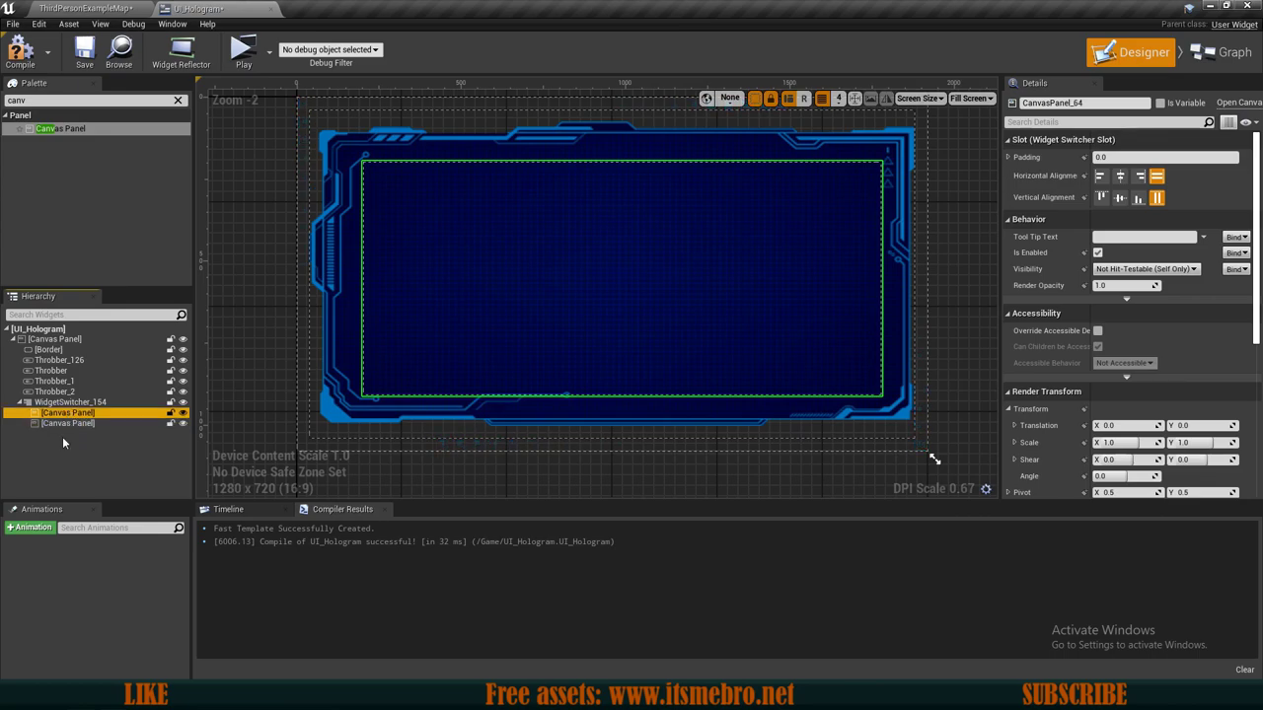
left_click(67, 442)
Add a Text widget to the switcher's first canvas panel and a Button to its second canvas panel.
left_click(178, 100)
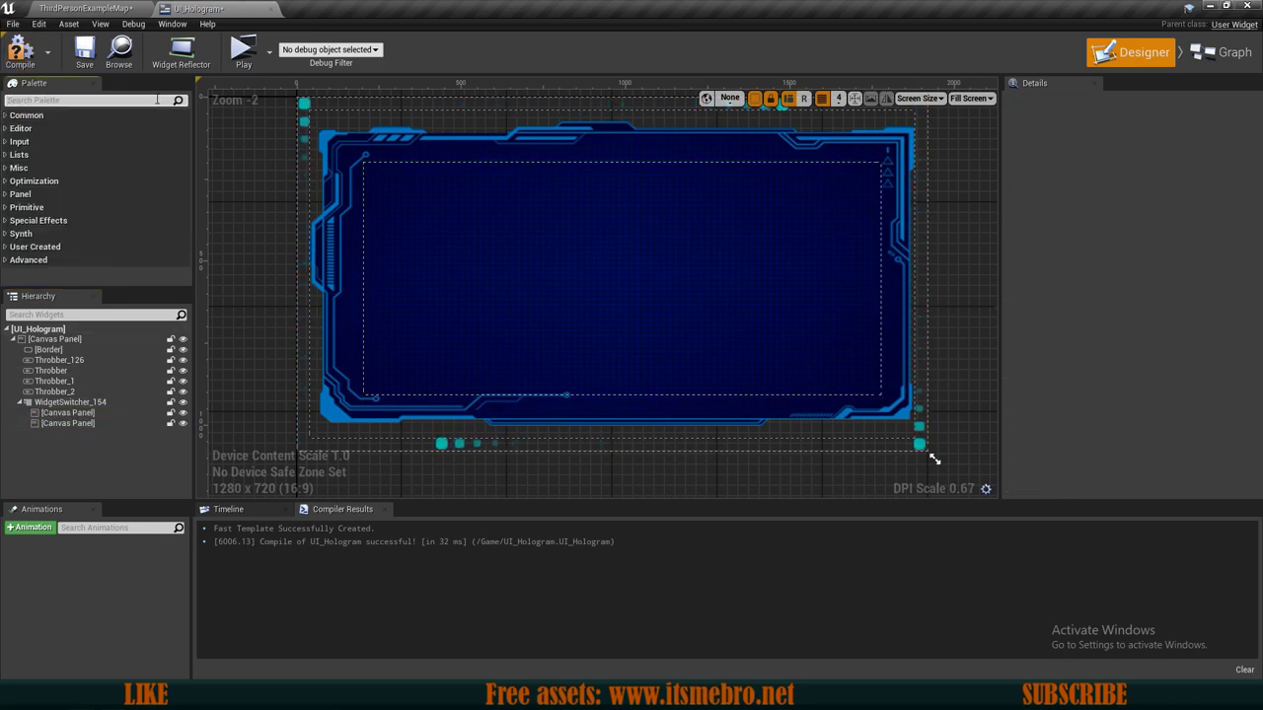
type("text")
left_click_drag(40, 144, 69, 413)
left_click(8, 102)
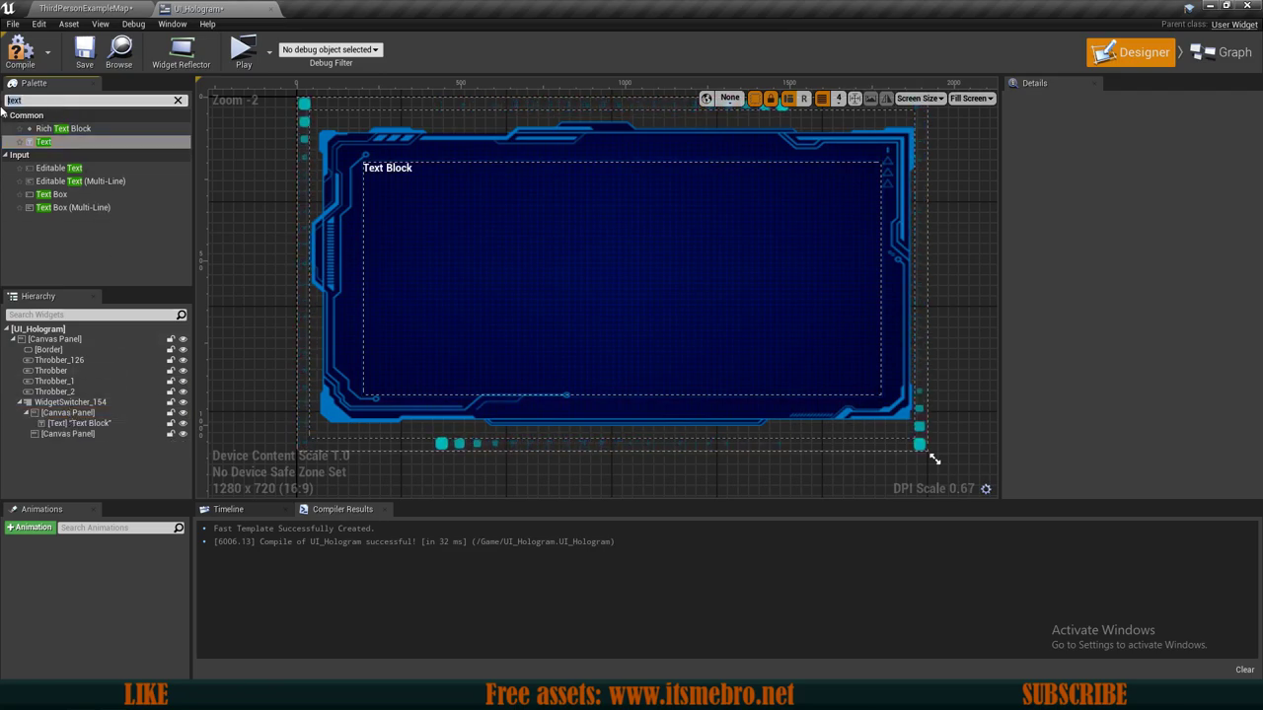
type("butt")
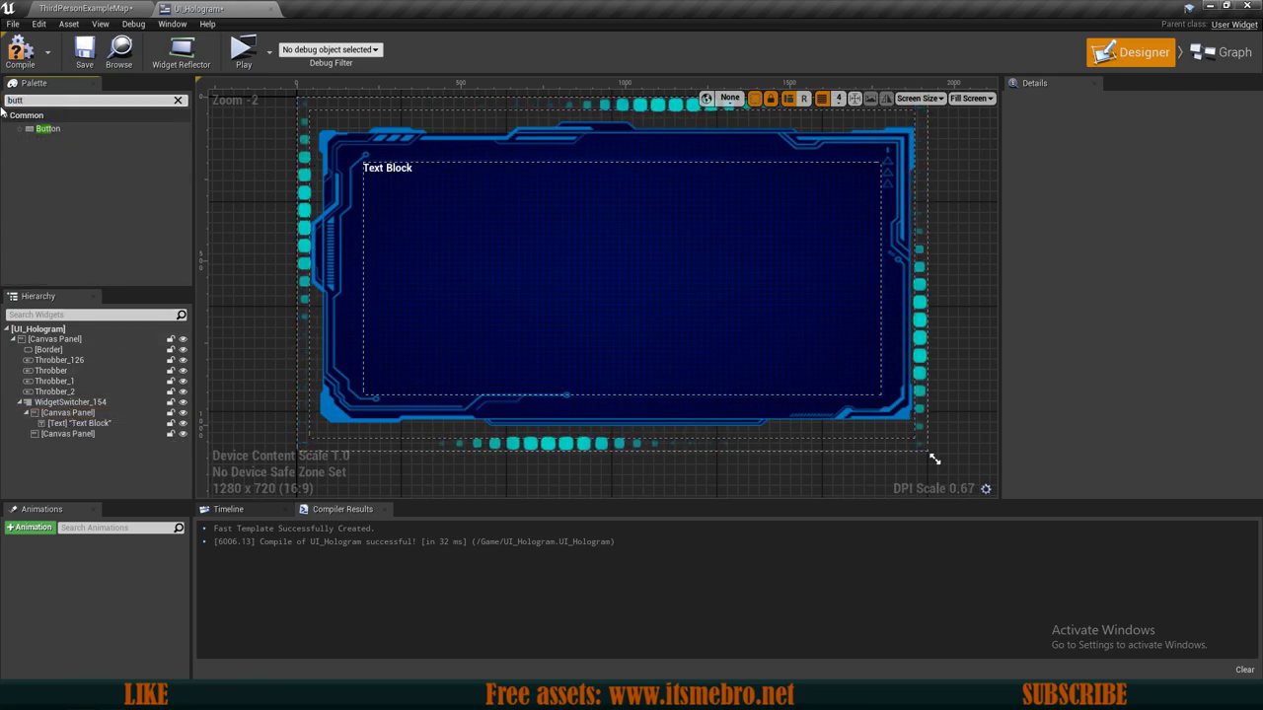
left_click_drag(91, 434, 90, 435)
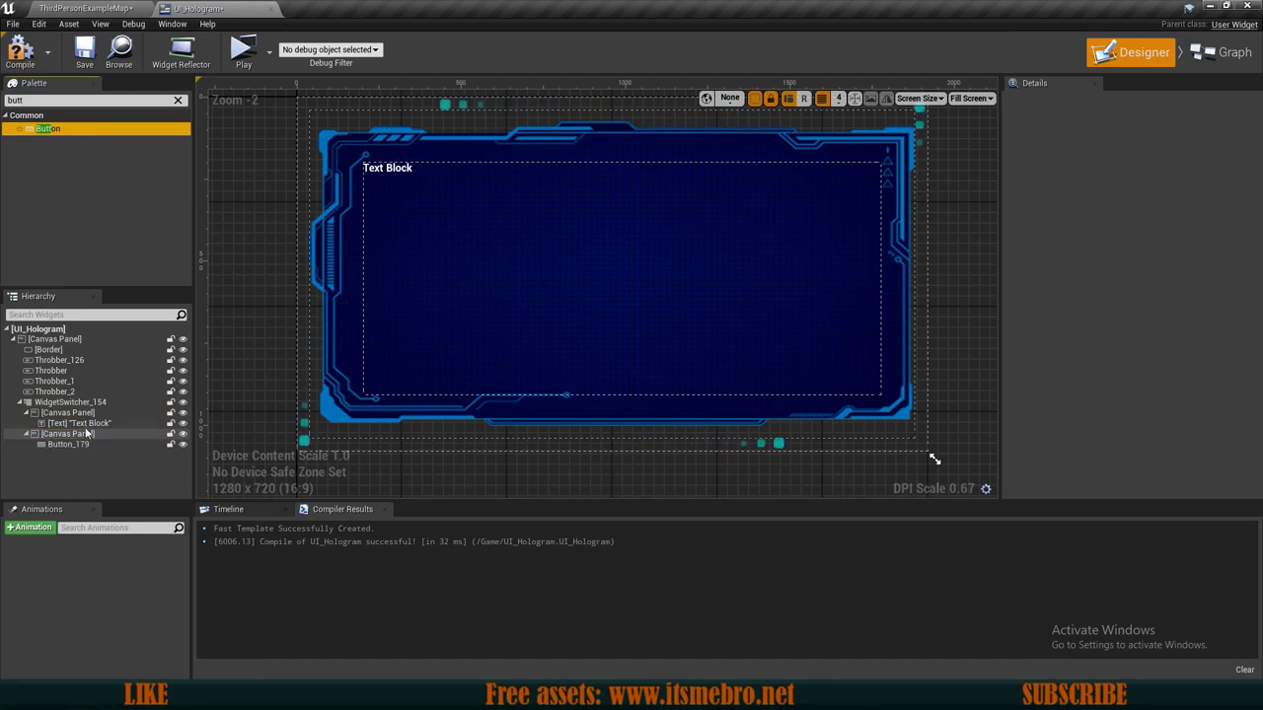
left_click(503, 282)
scroll(409, 198, "up", 4)
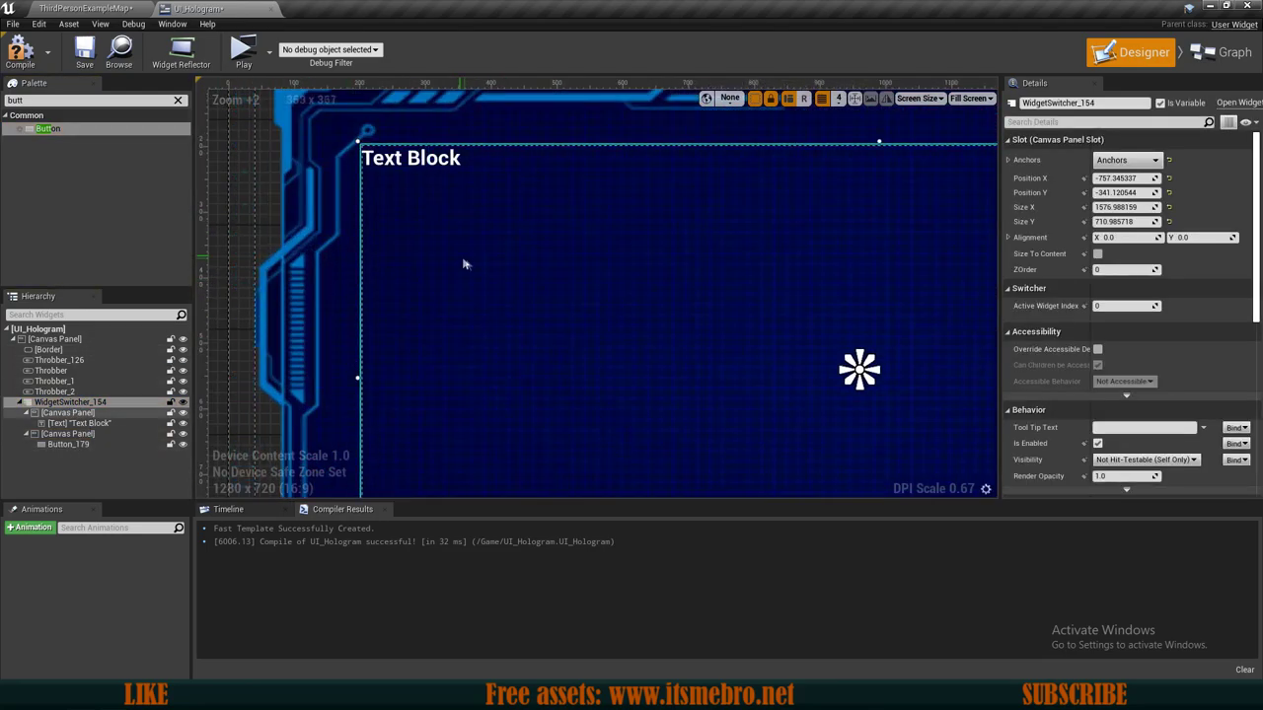
scroll(410, 157, "down", 2)
right_click_drag(722, 294, 650, 268)
scroll(647, 274, "down", 1)
left_click_drag(631, 285, 589, 296)
key("ctrl+z")
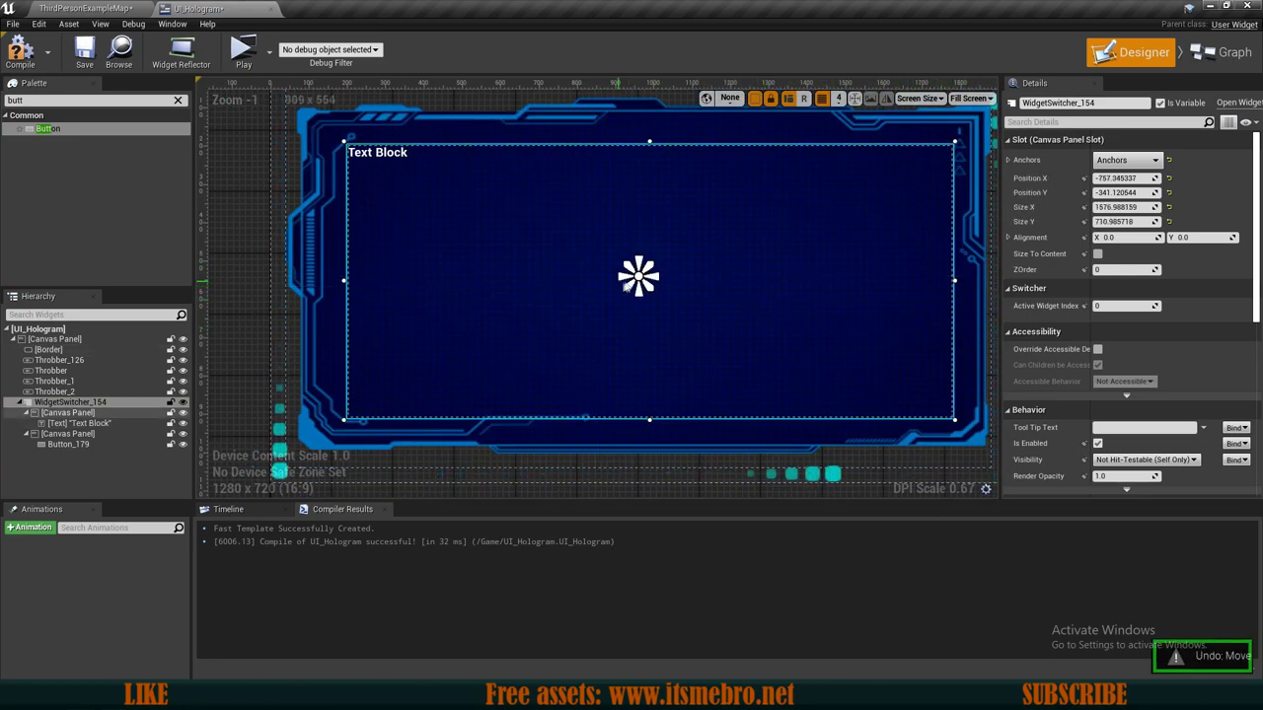
Switch the widget switcher's Active Widget Index to 1 and back to 0 to preview both canvas panels.
left_click(88, 402)
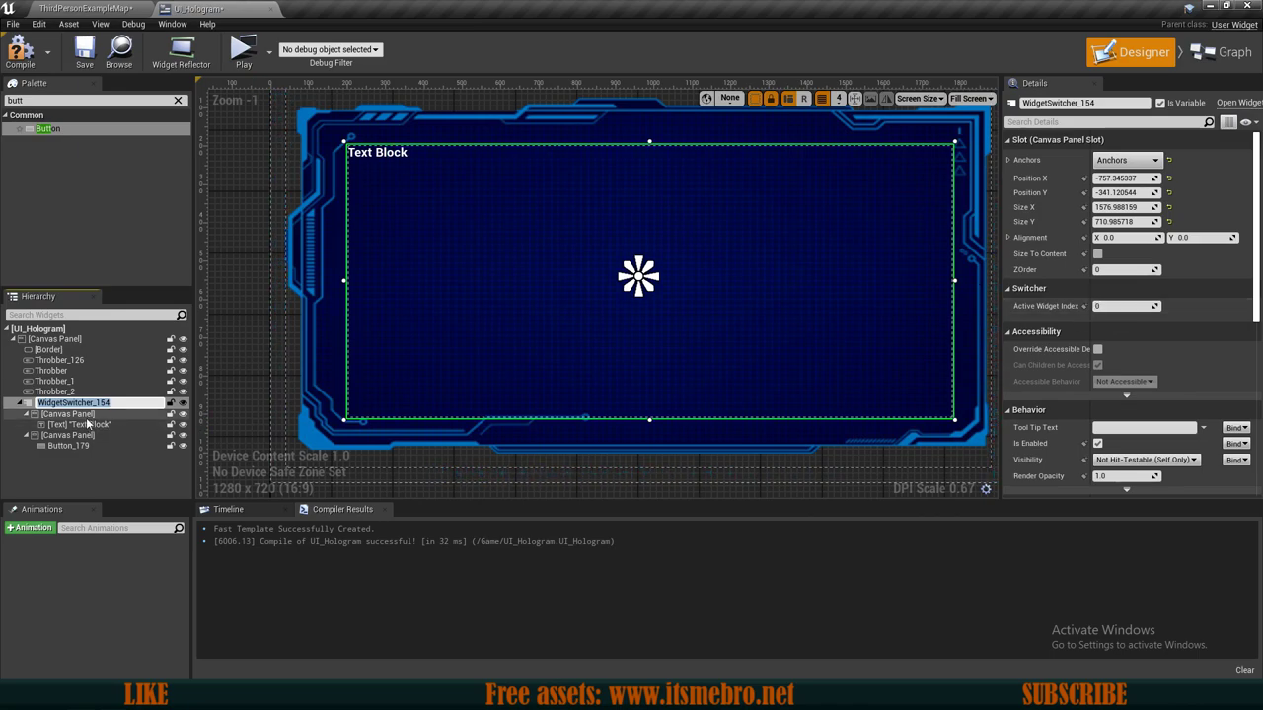
left_click(28, 414)
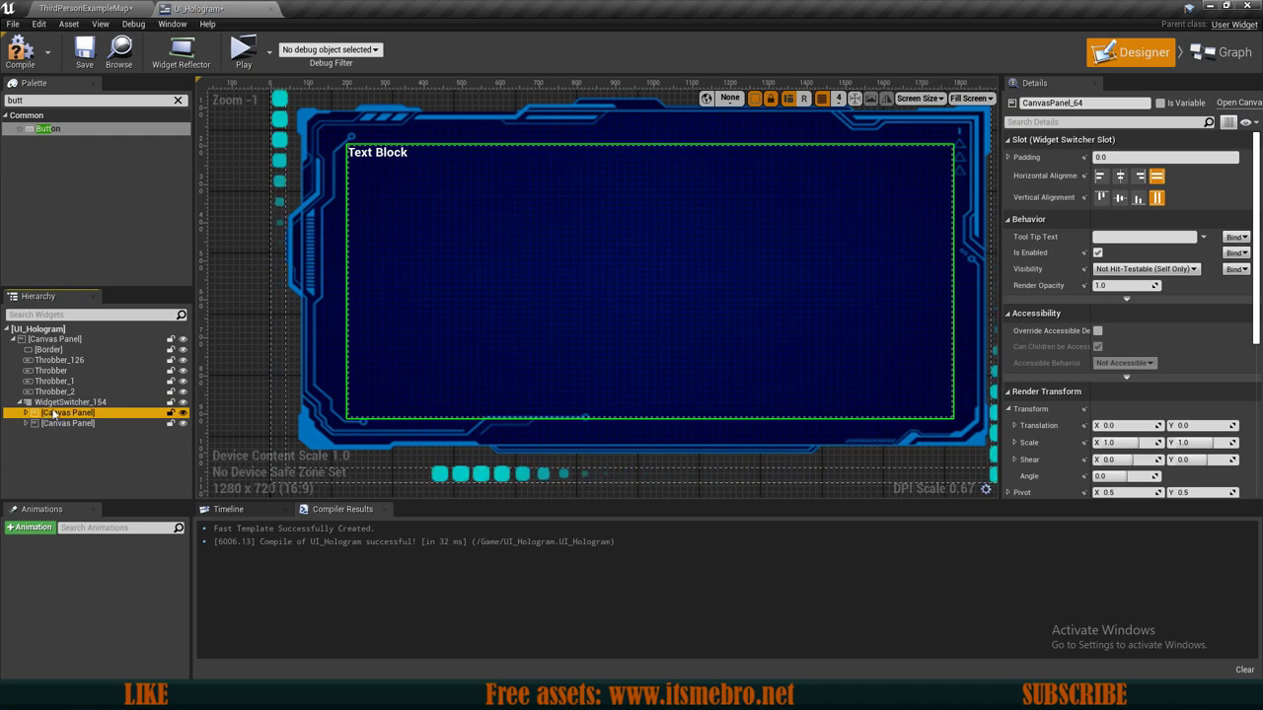
left_click(61, 402)
left_click(1089, 307)
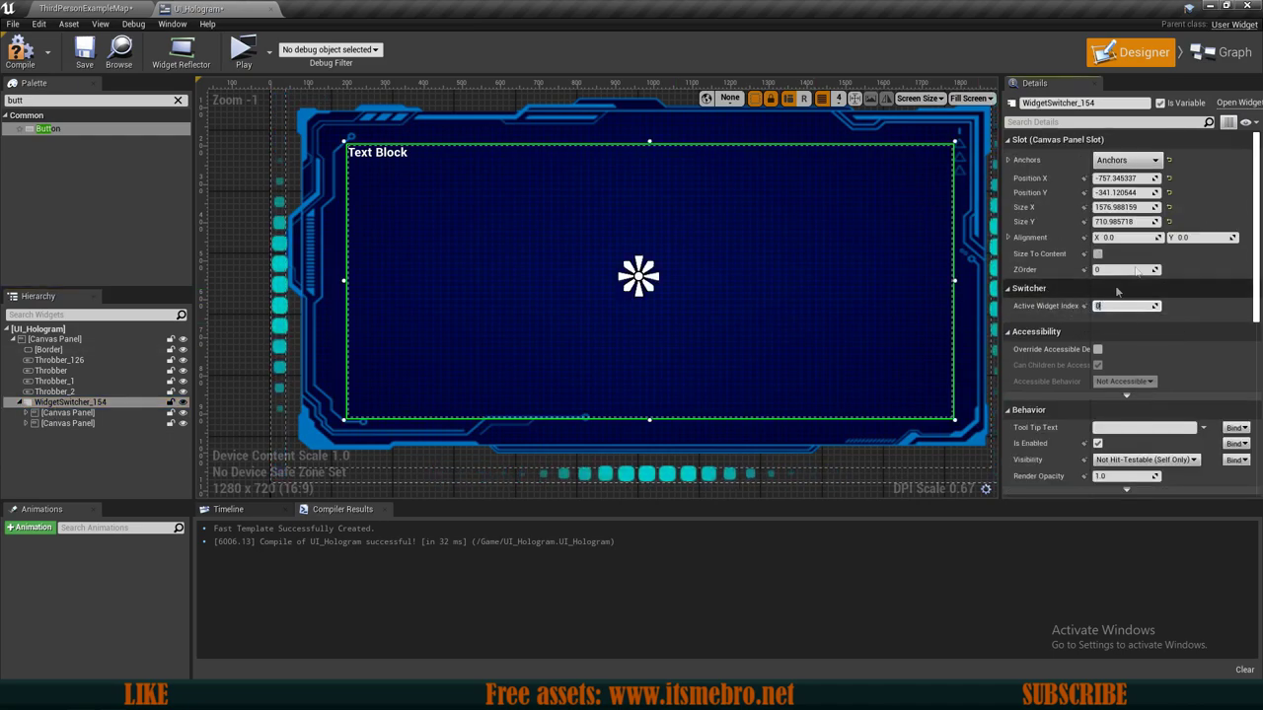
type("1")
key("Return")
scroll(326, 138, "up", 4)
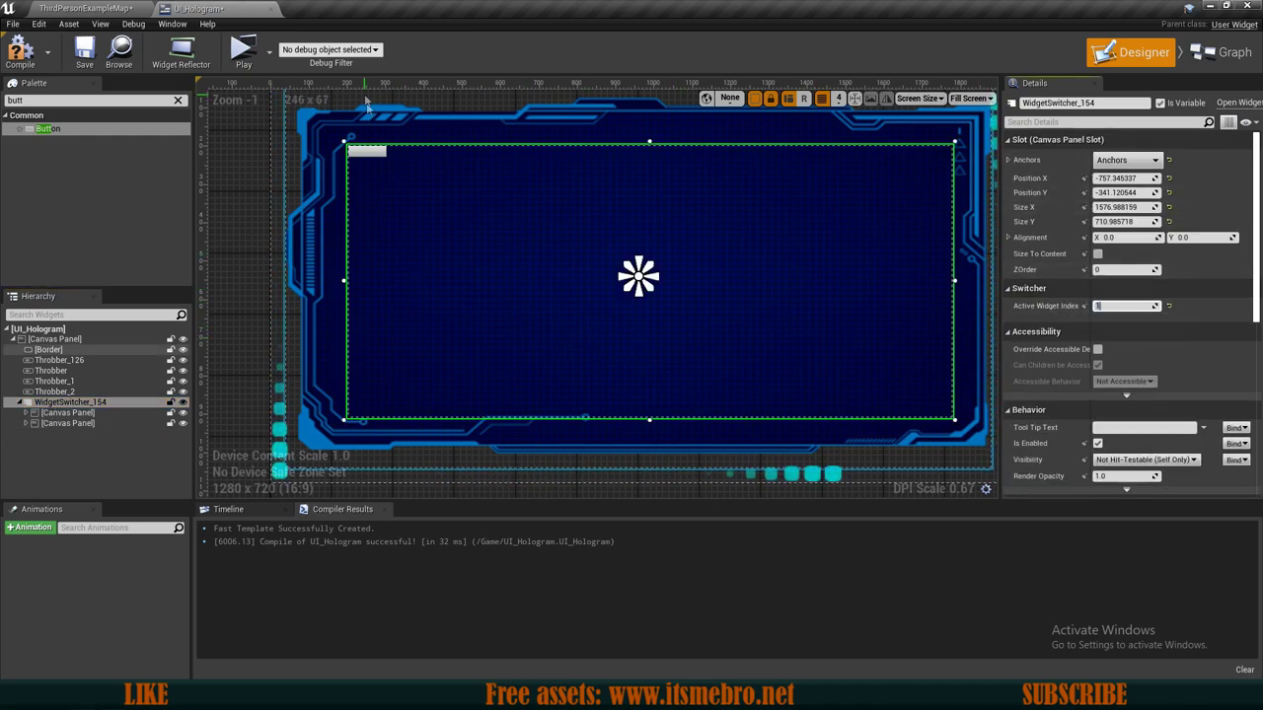
scroll(329, 151, "down", 6)
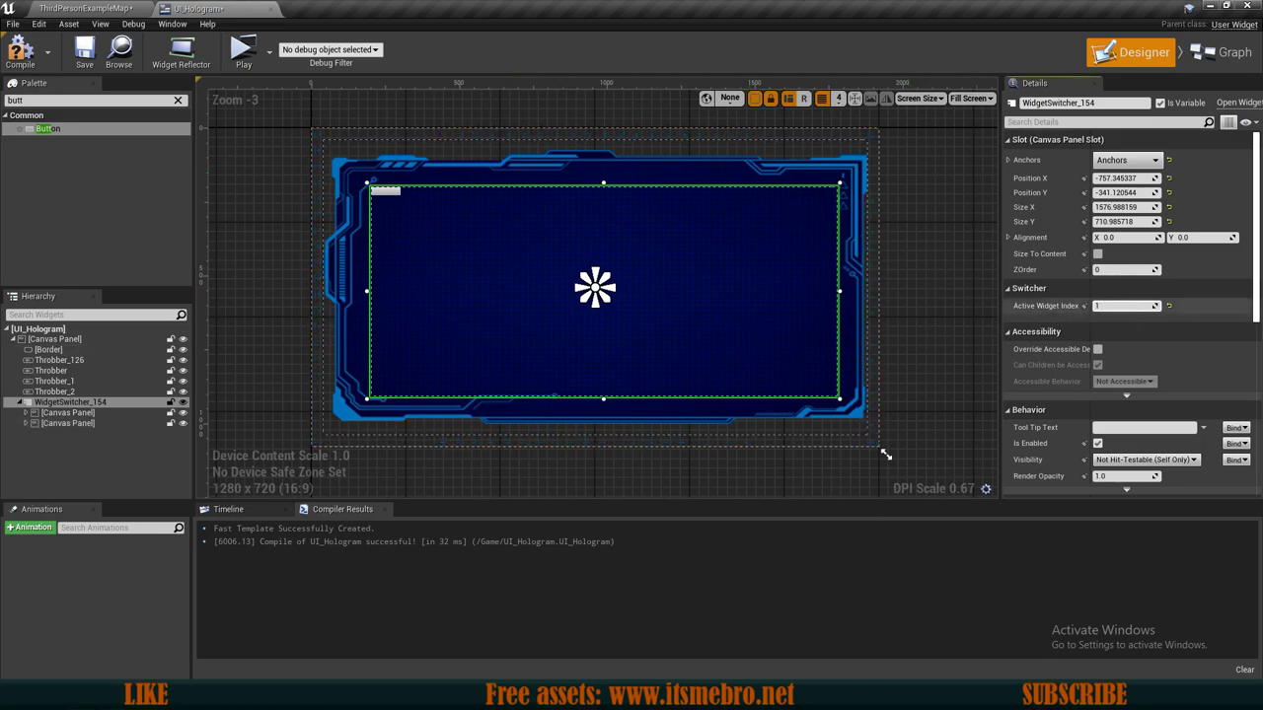
left_click(1133, 306)
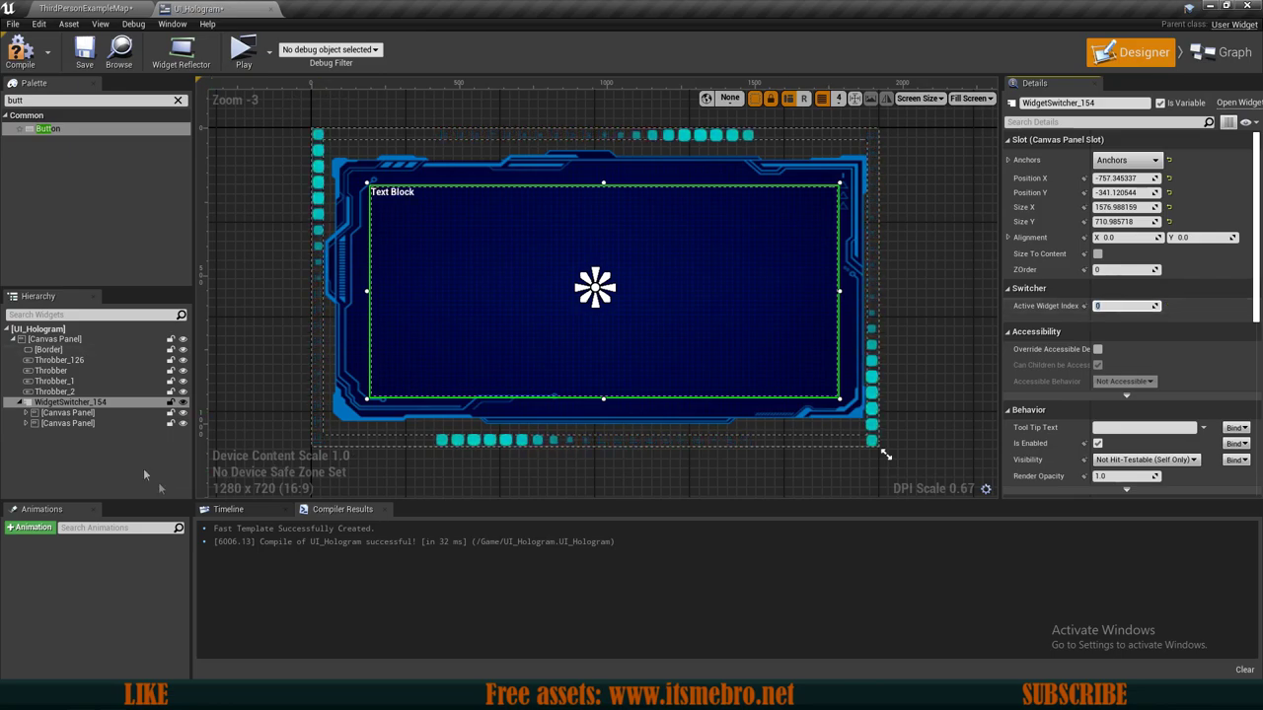
Delete the Button and the Text Block from the widget switcher's two canvas panels.
left_click(27, 413)
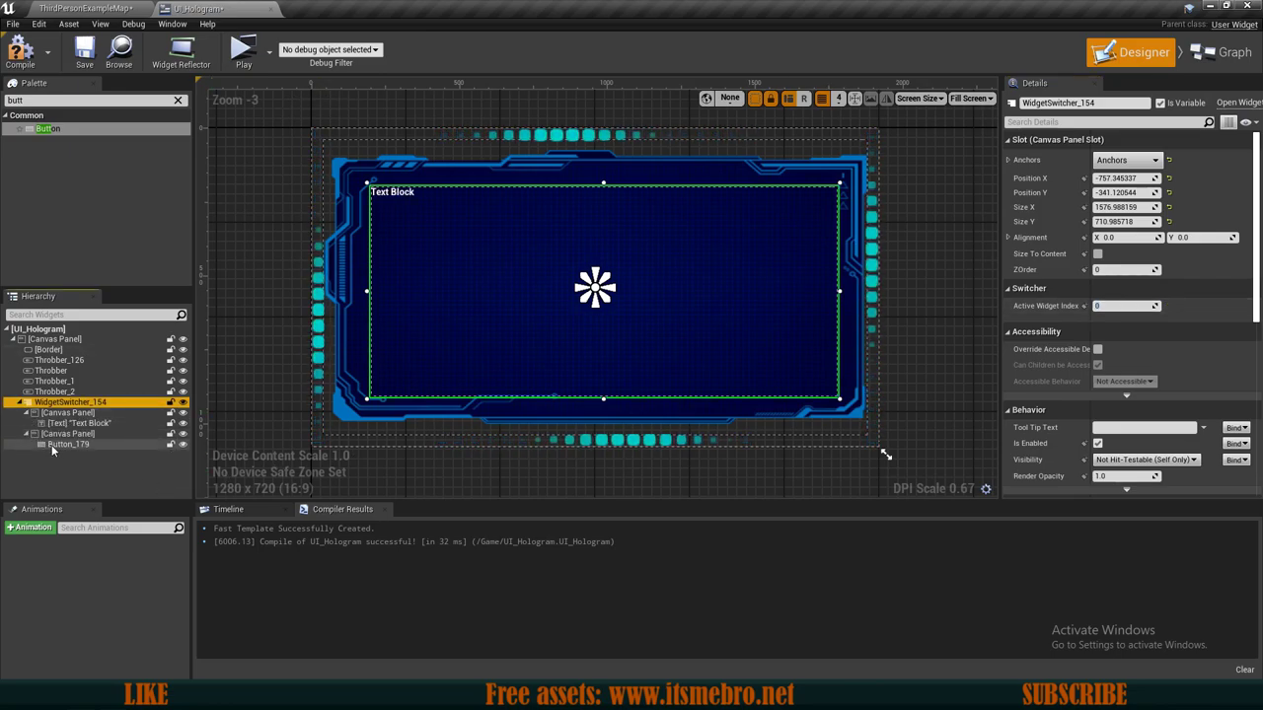
left_click(52, 445)
key("Delete")
left_click(73, 425)
key("Delete")
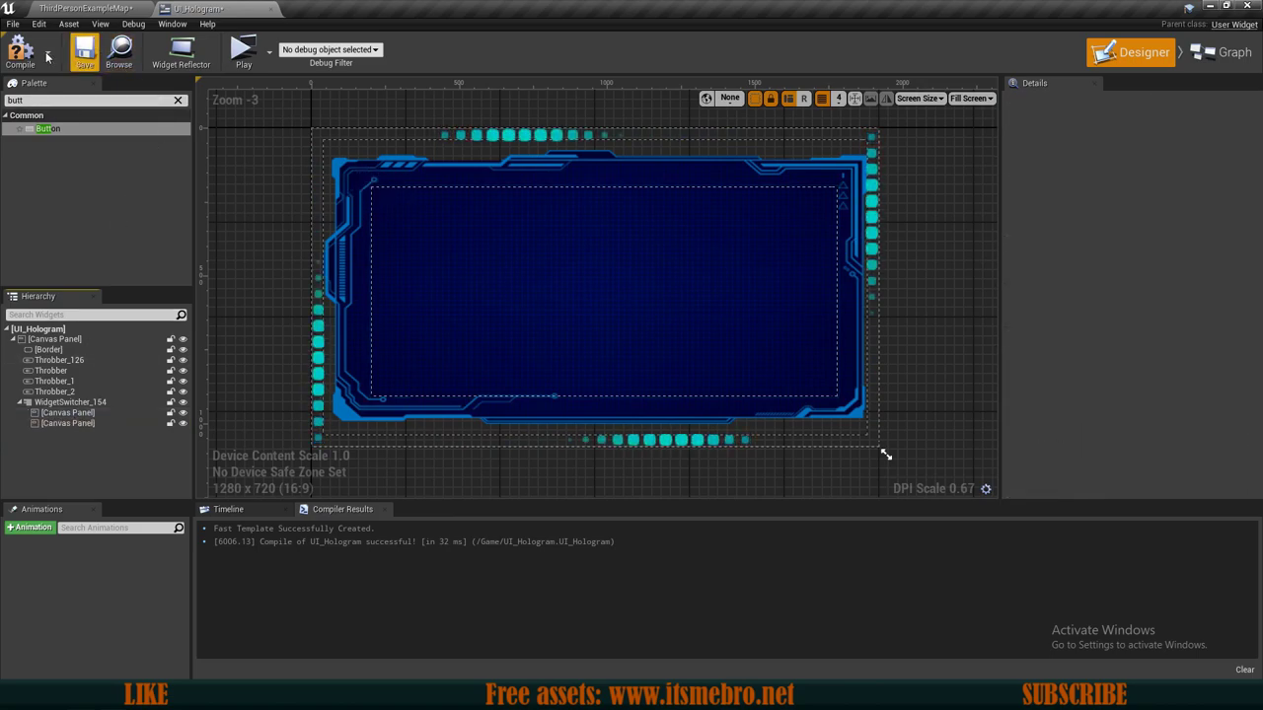
Compile and save the hologram widget.
left_click(24, 54)
left_click(86, 54)
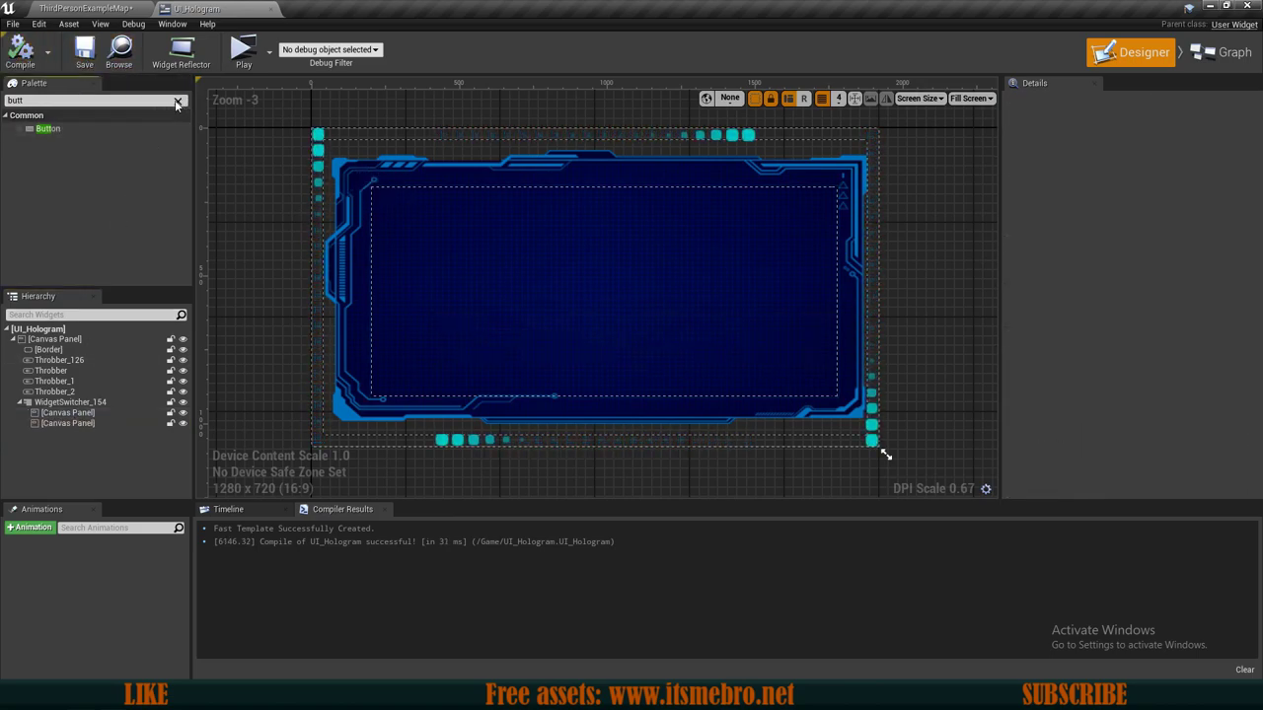
Search the palette for "scroll", add a Scroll Box to the switcher's first canvas panel and rename it ScrollBox1.
left_click(179, 102)
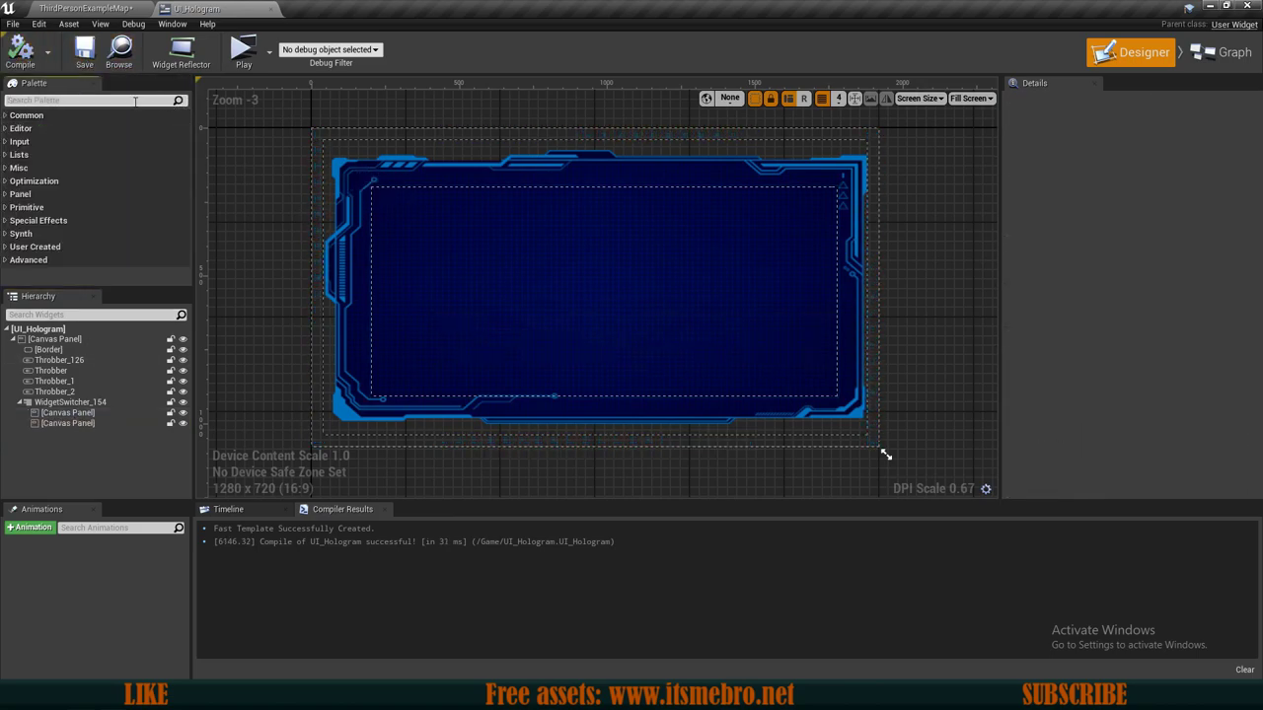
type("scroll")
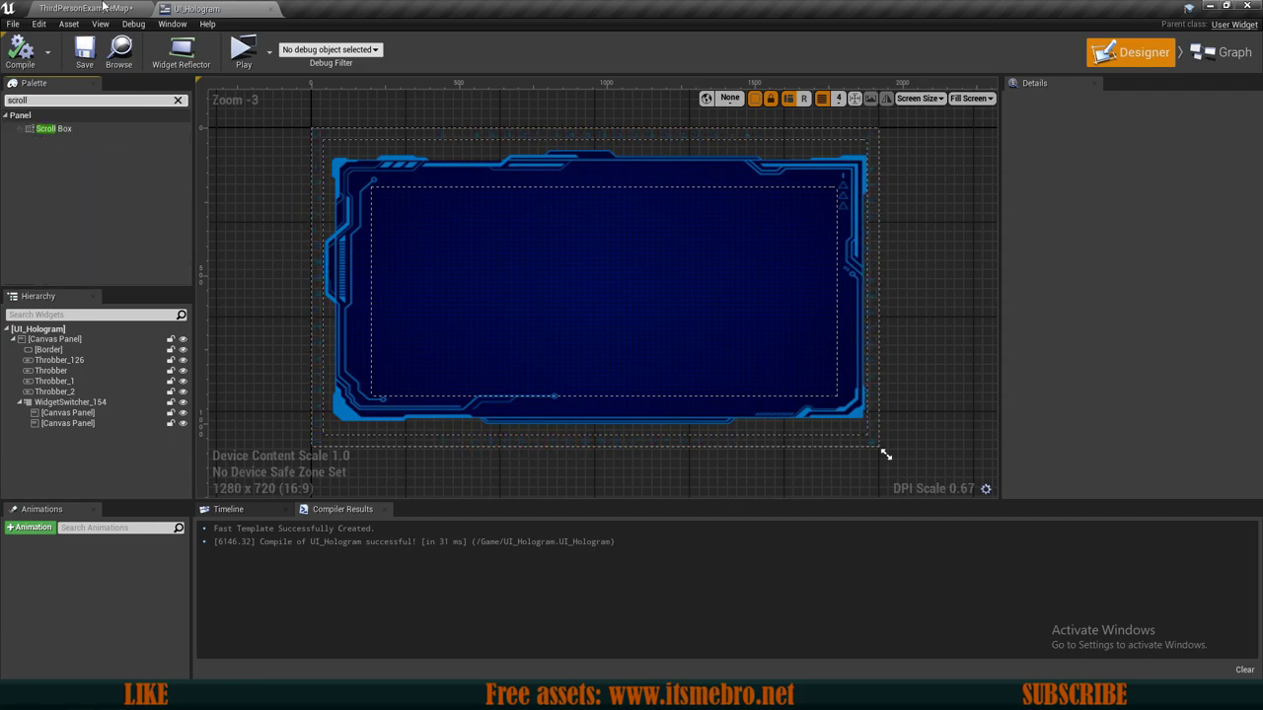
left_click_drag(55, 128, 65, 416)
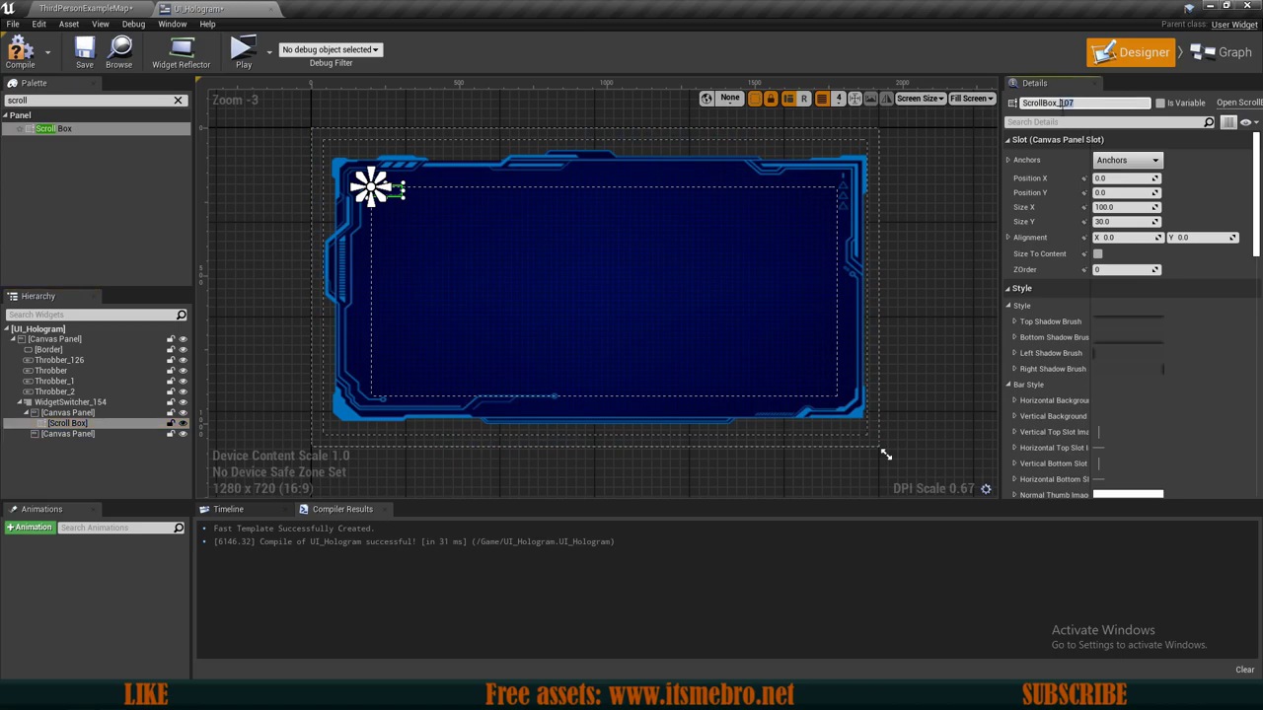
type("1")
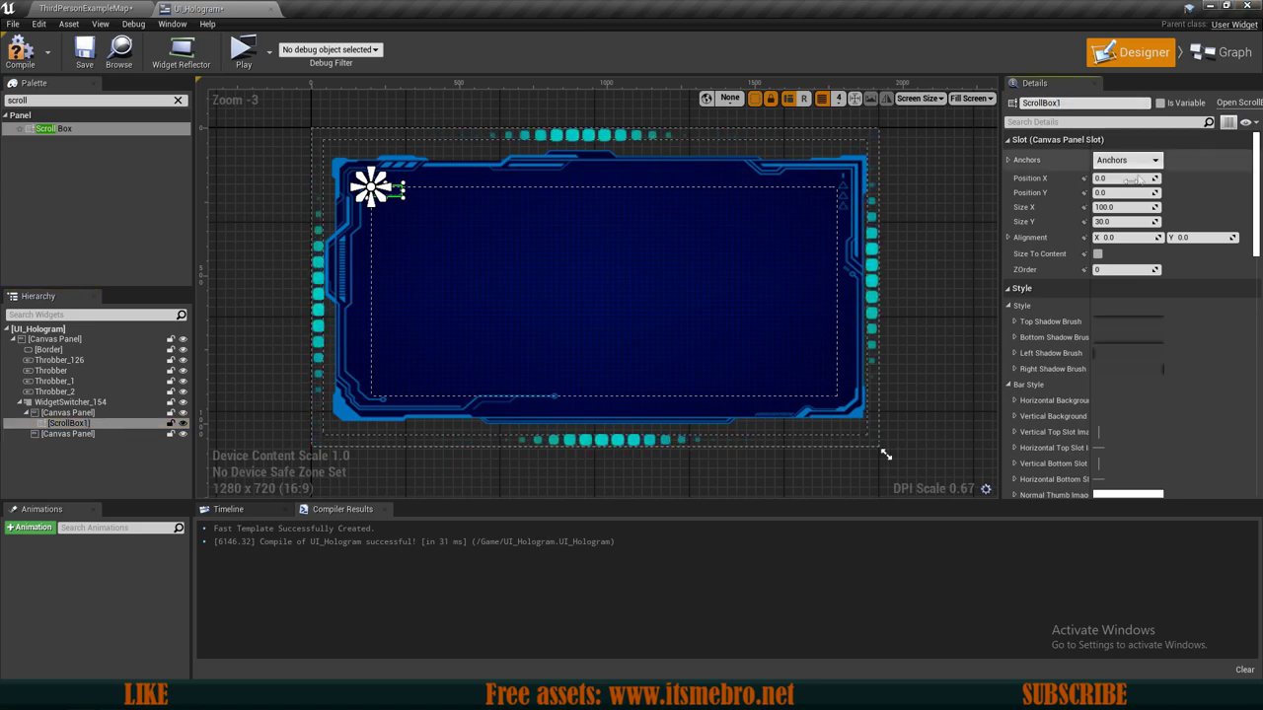
Anchor ScrollBox1 to fill its canvas panel with right and bottom offsets of 0, and expose it as a variable.
left_click(1128, 160)
left_click(1239, 339)
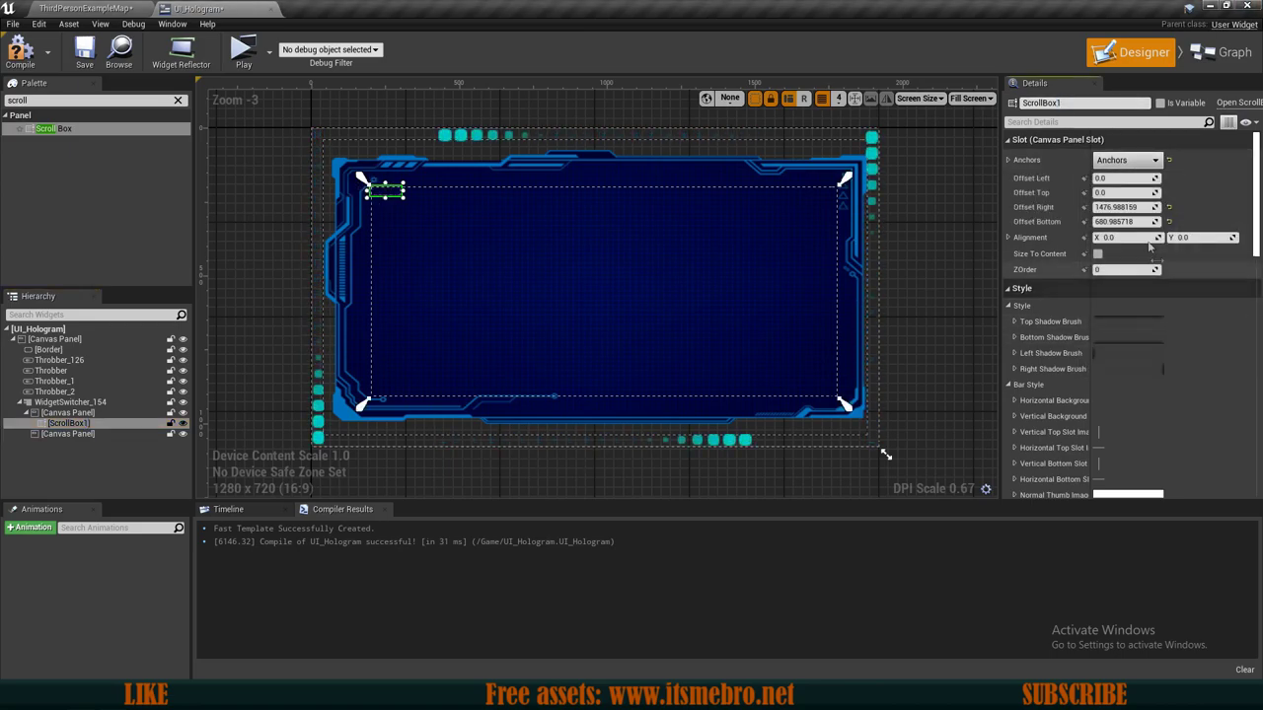
type("0")
key("Return")
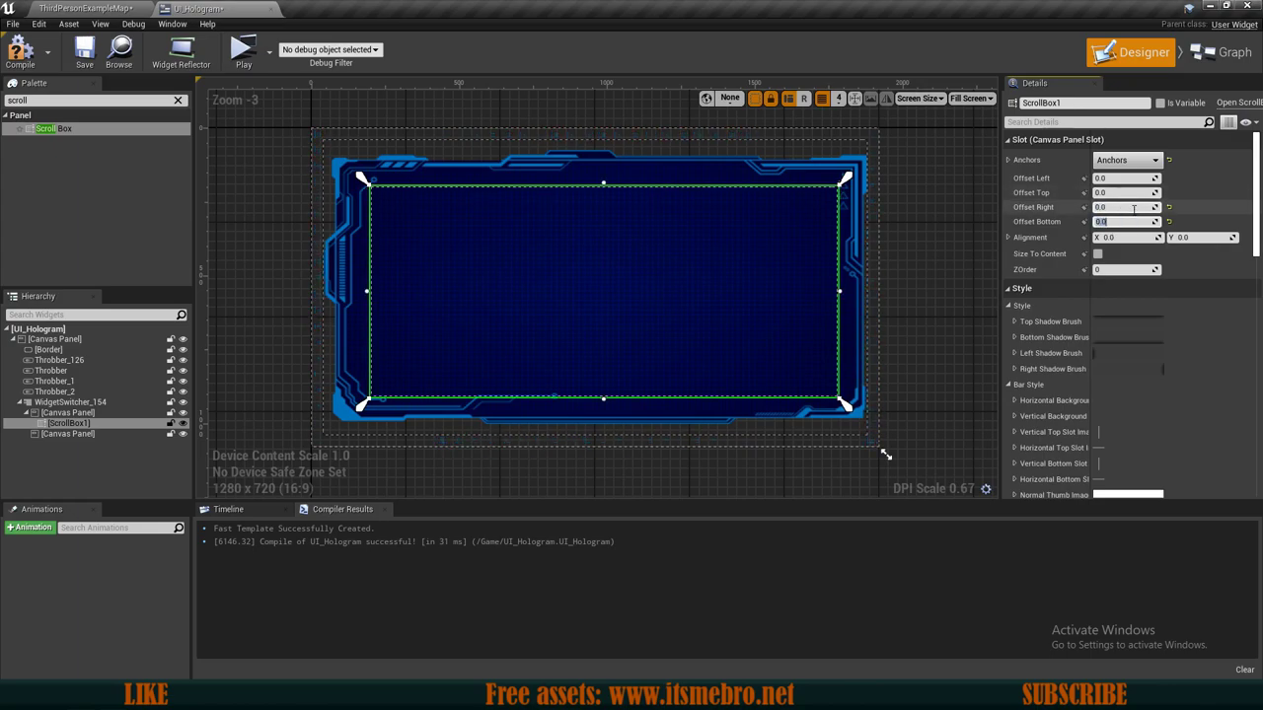
scroll(664, 372, "up", 4)
scroll(435, 255, "down", 3)
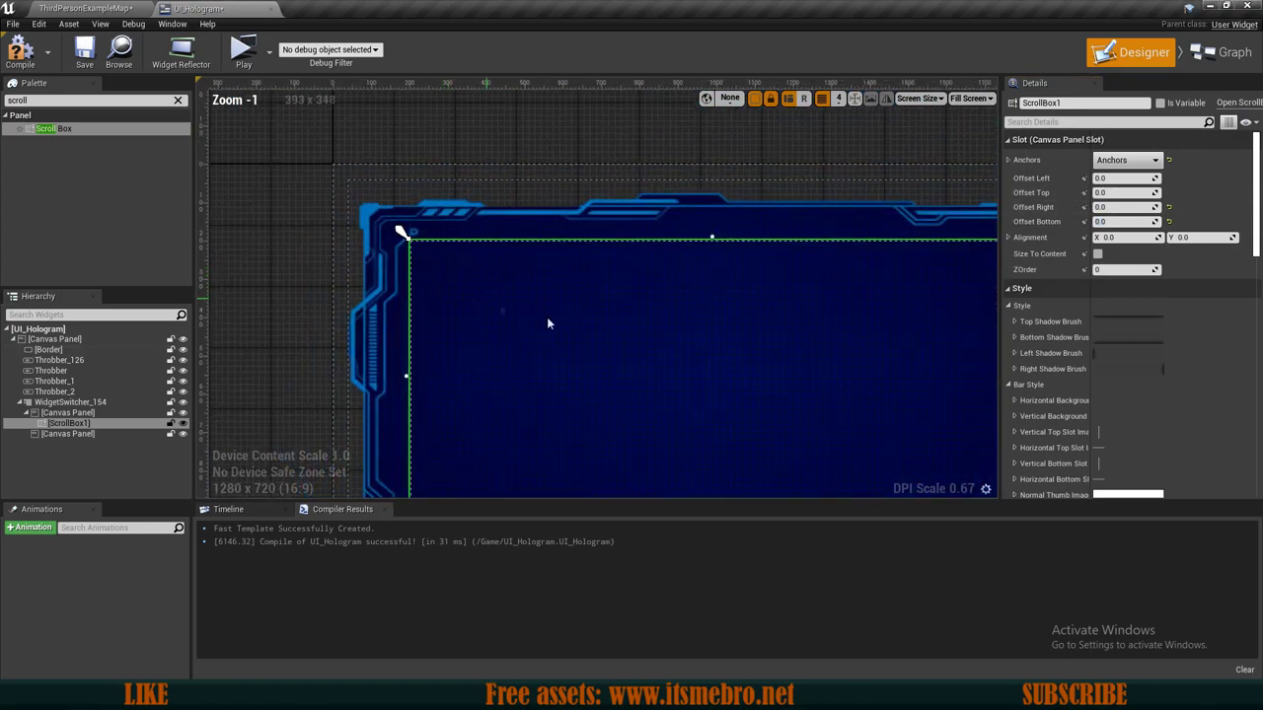
right_click_drag(516, 208, 577, 270)
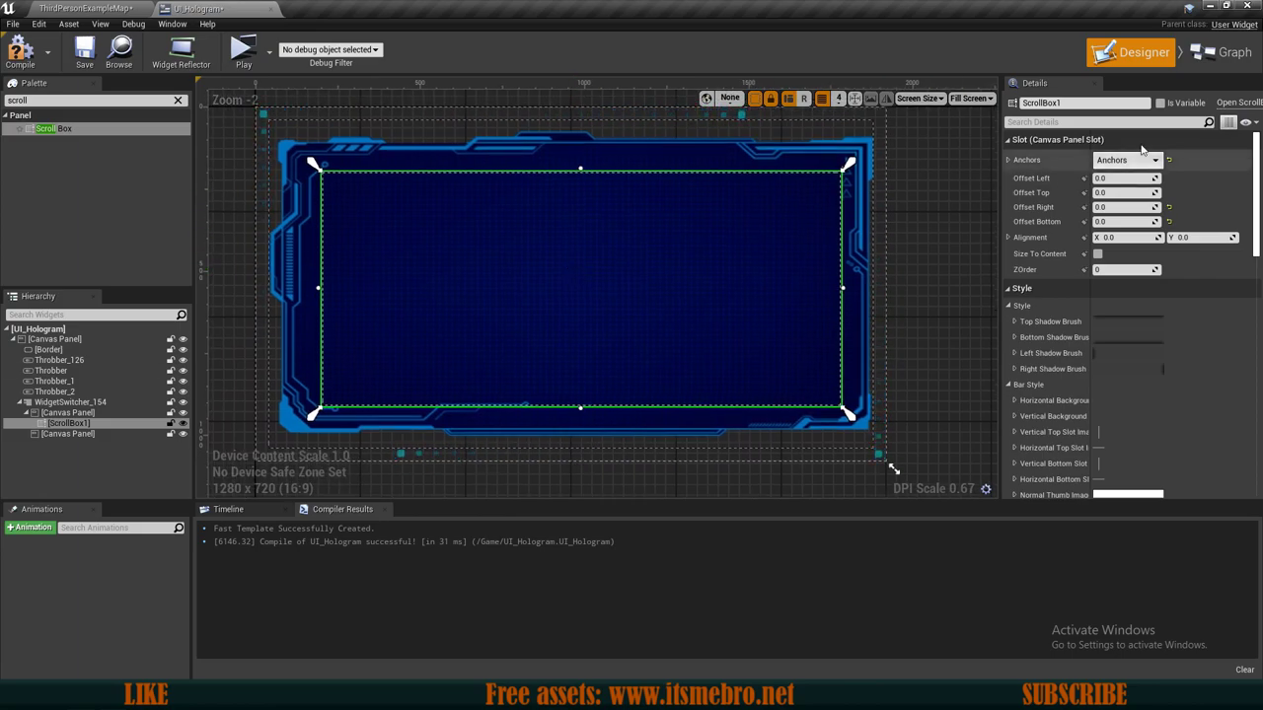
left_click(1161, 103)
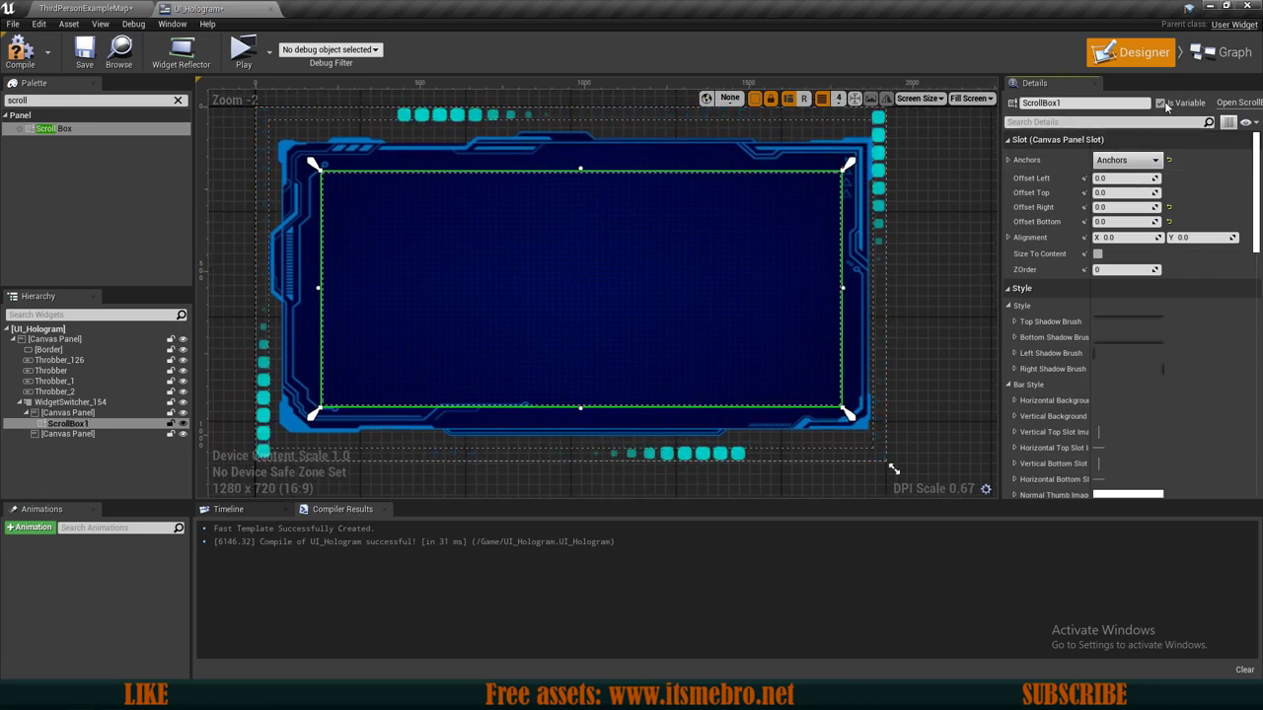
Set the Scroll Bar Visibility of ScrollBox1 to Collapsed.
scroll(1115, 296, "down", 5)
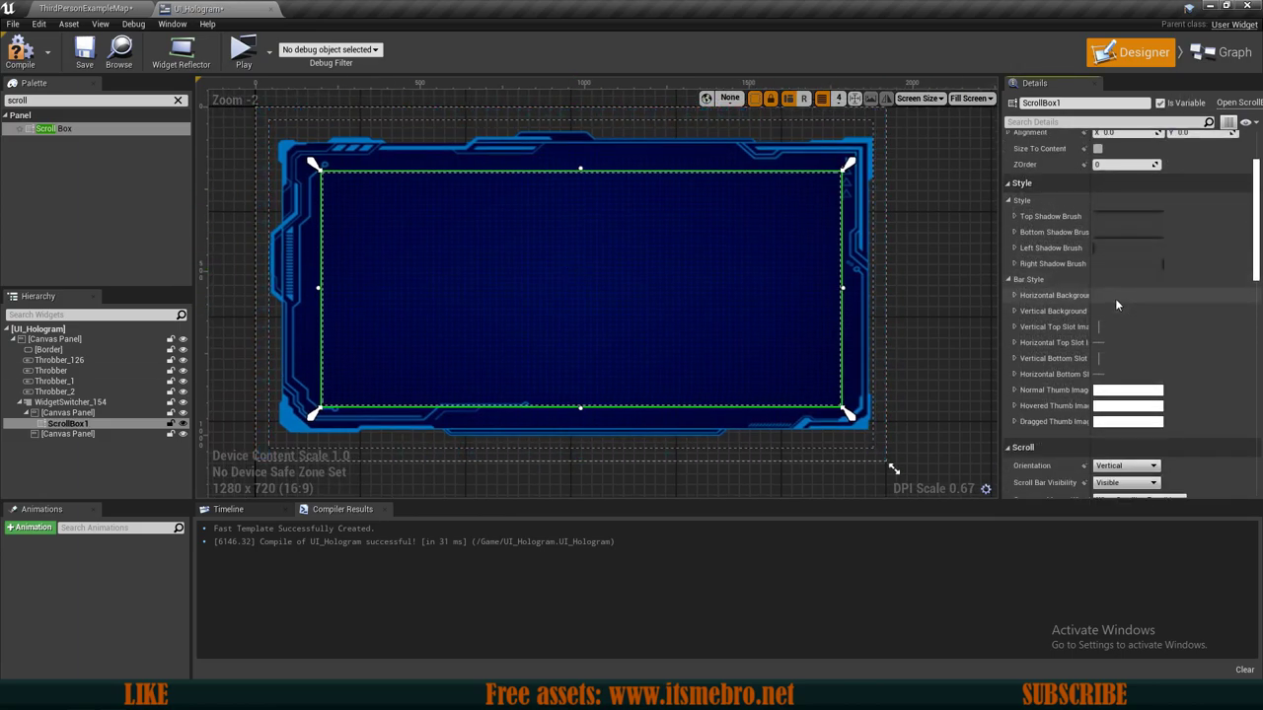
scroll(1110, 286, "down", 1)
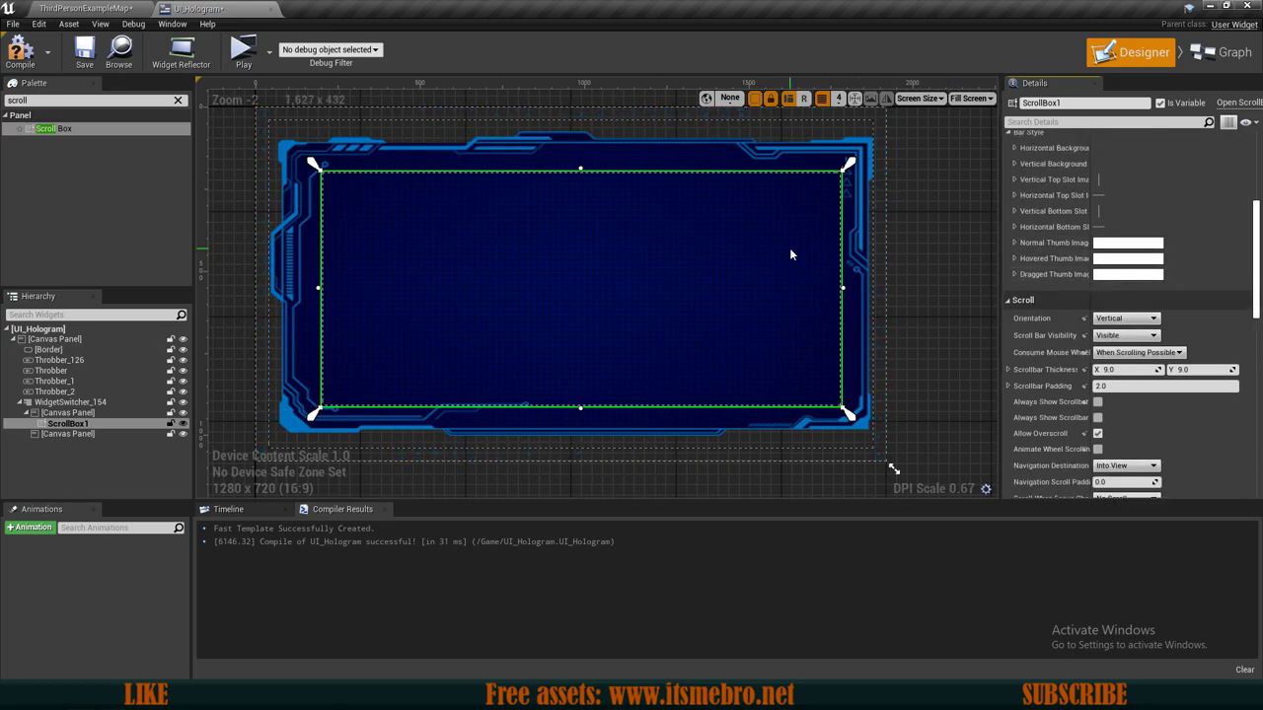
scroll(799, 247, "up", 2)
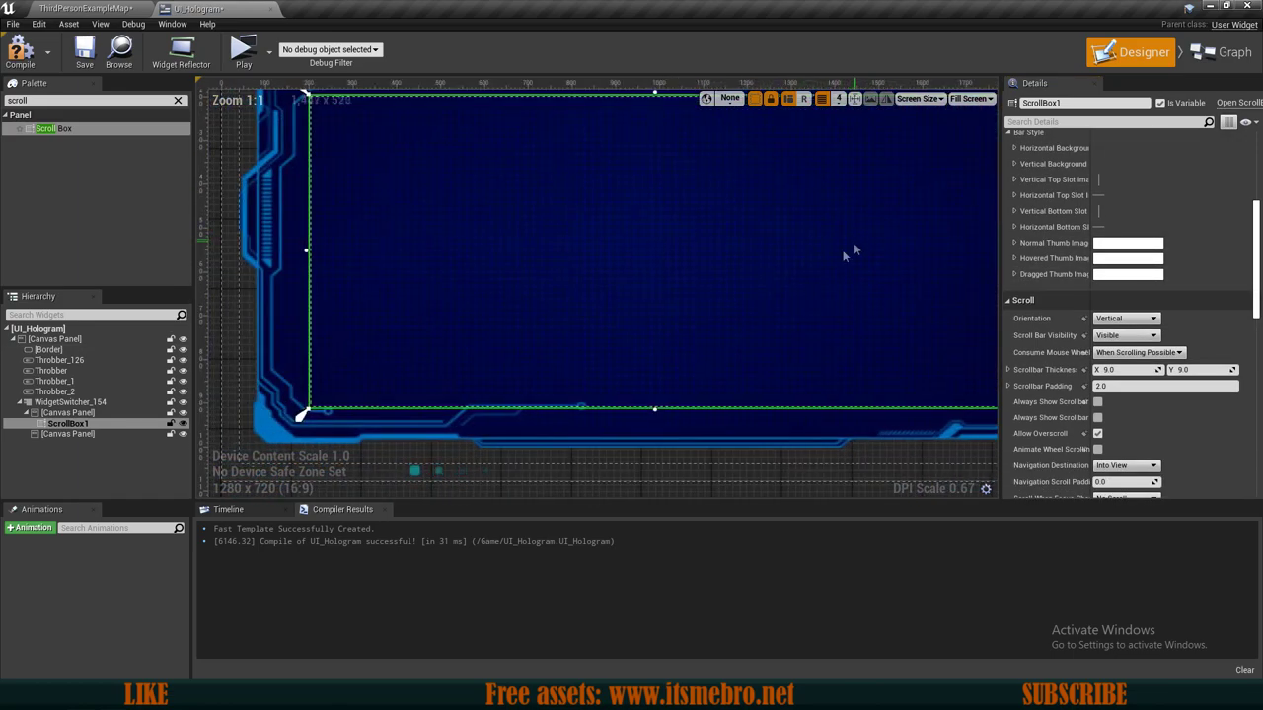
scroll(632, 338, "down", 1)
right_click_drag(766, 296, 460, 321)
scroll(644, 300, "up", 2)
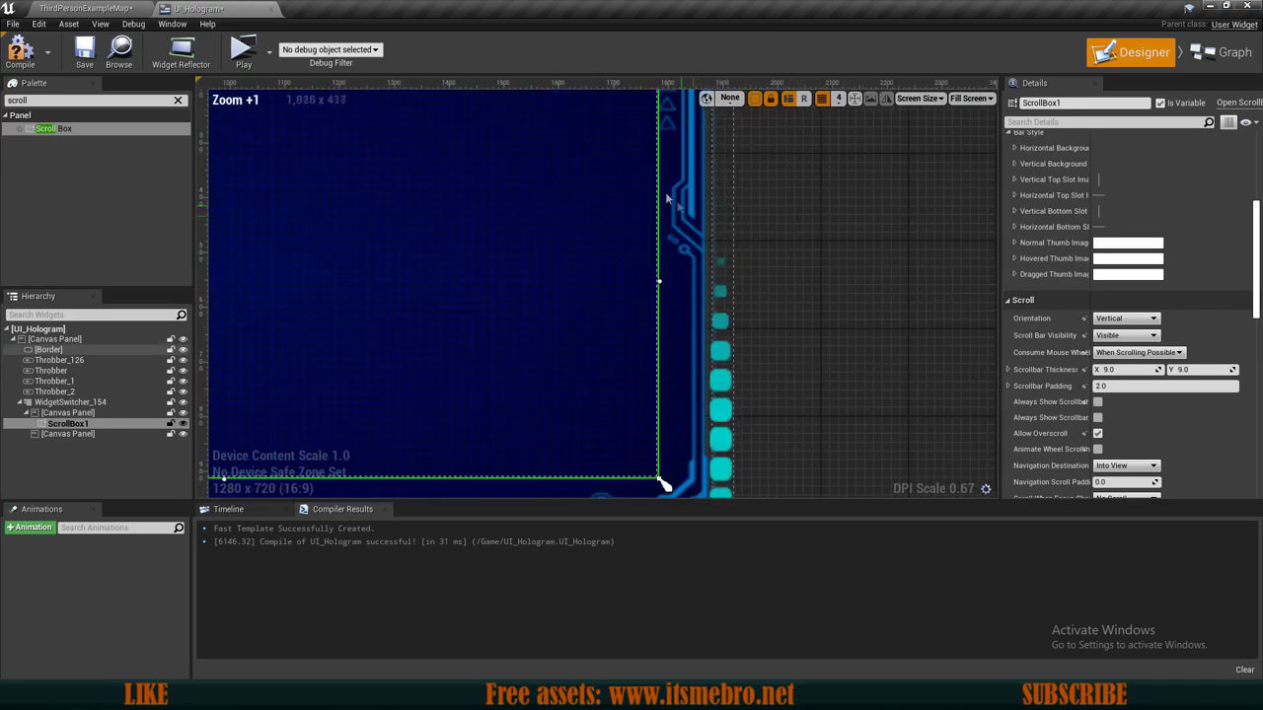
scroll(653, 229, "up", 3)
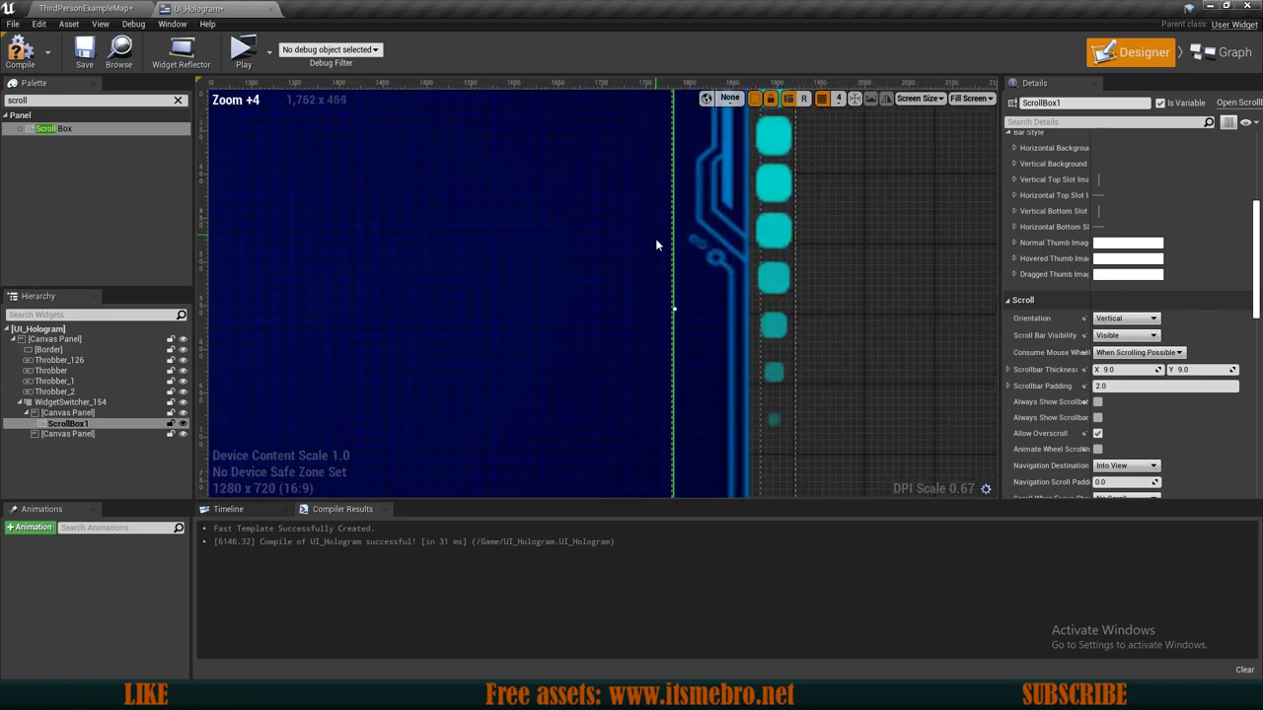
mouse_move(1257, 252)
left_mouse_down()
mouse_move(1254, 277)
mouse_move(1240, 211)
mouse_move(1256, 245)
left_mouse_up()
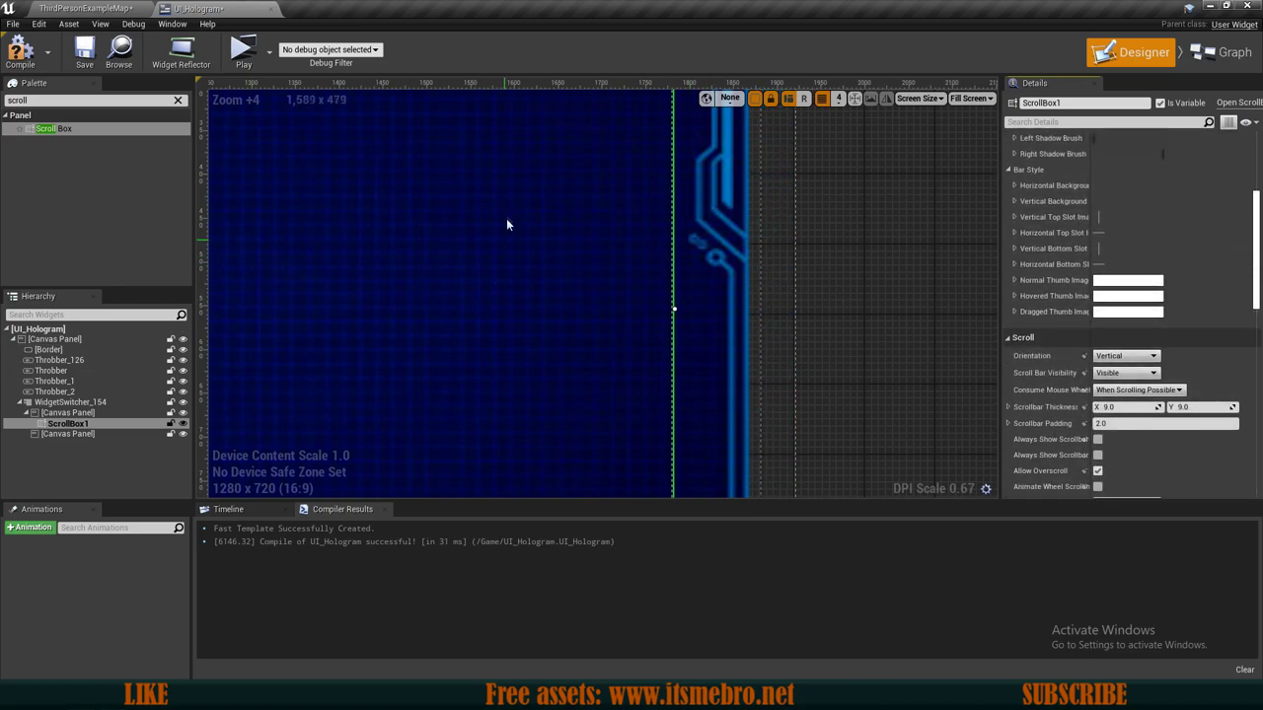
scroll(1217, 313, "down", 2)
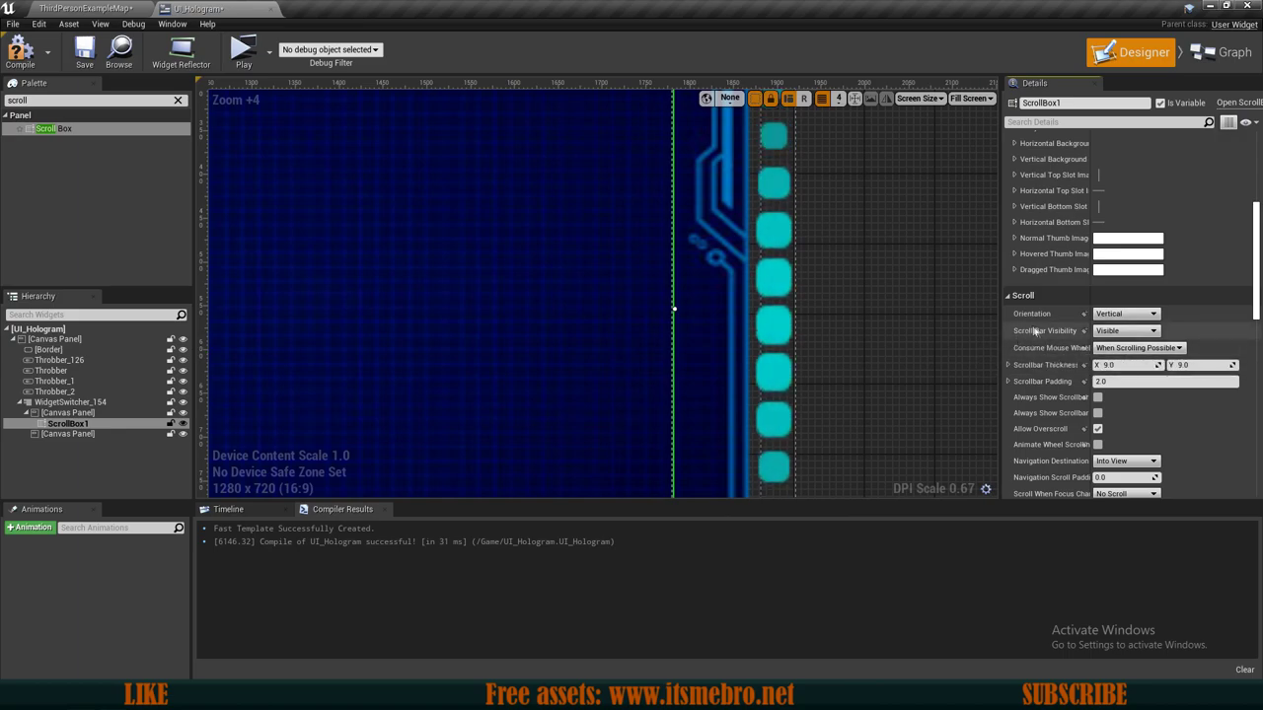
left_click(1125, 331)
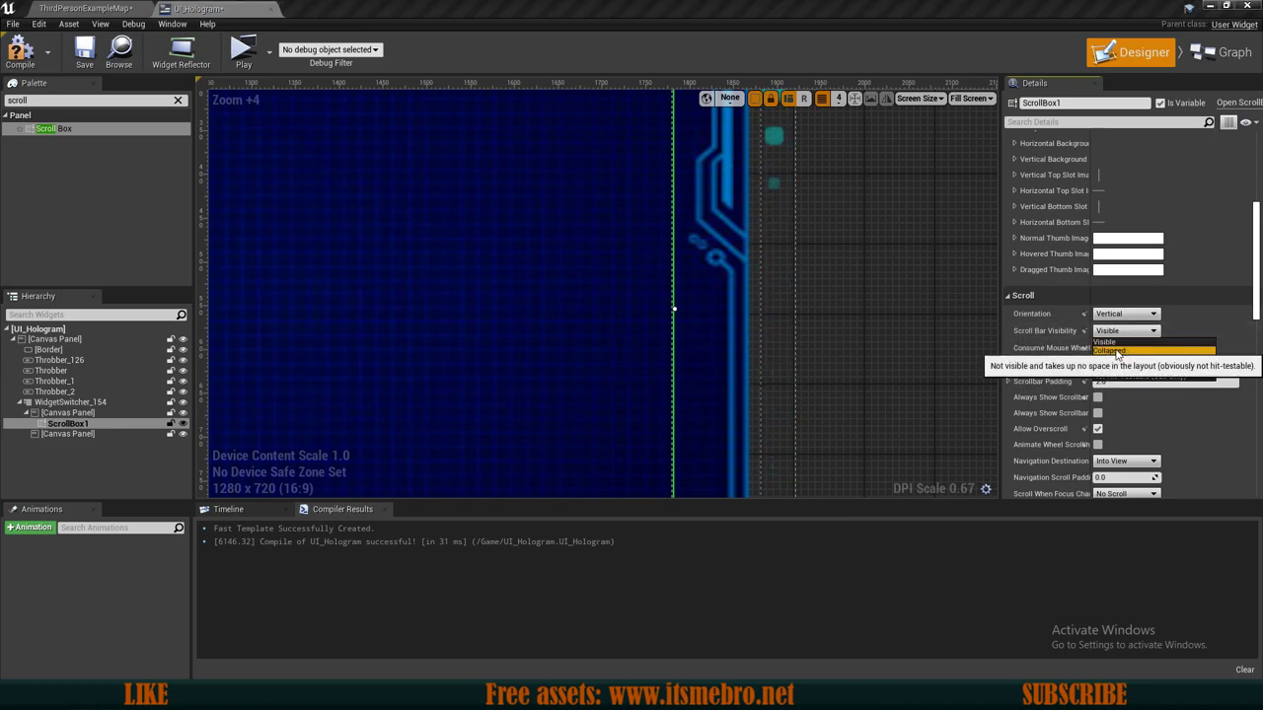
left_click(1110, 351)
scroll(961, 334, "down", 4)
scroll(834, 299, "down", 1)
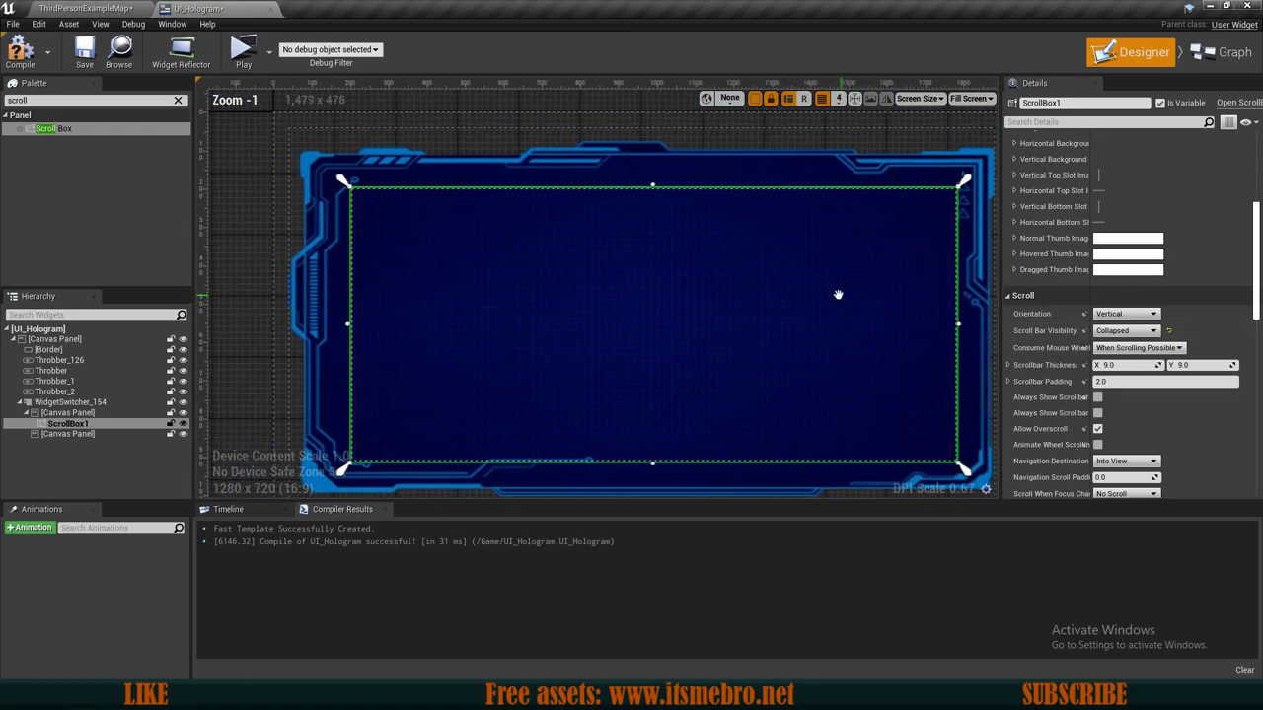
Search the palette for "text" and add a Text widget inside ScrollBox1.
scroll(1134, 309, "down", 4)
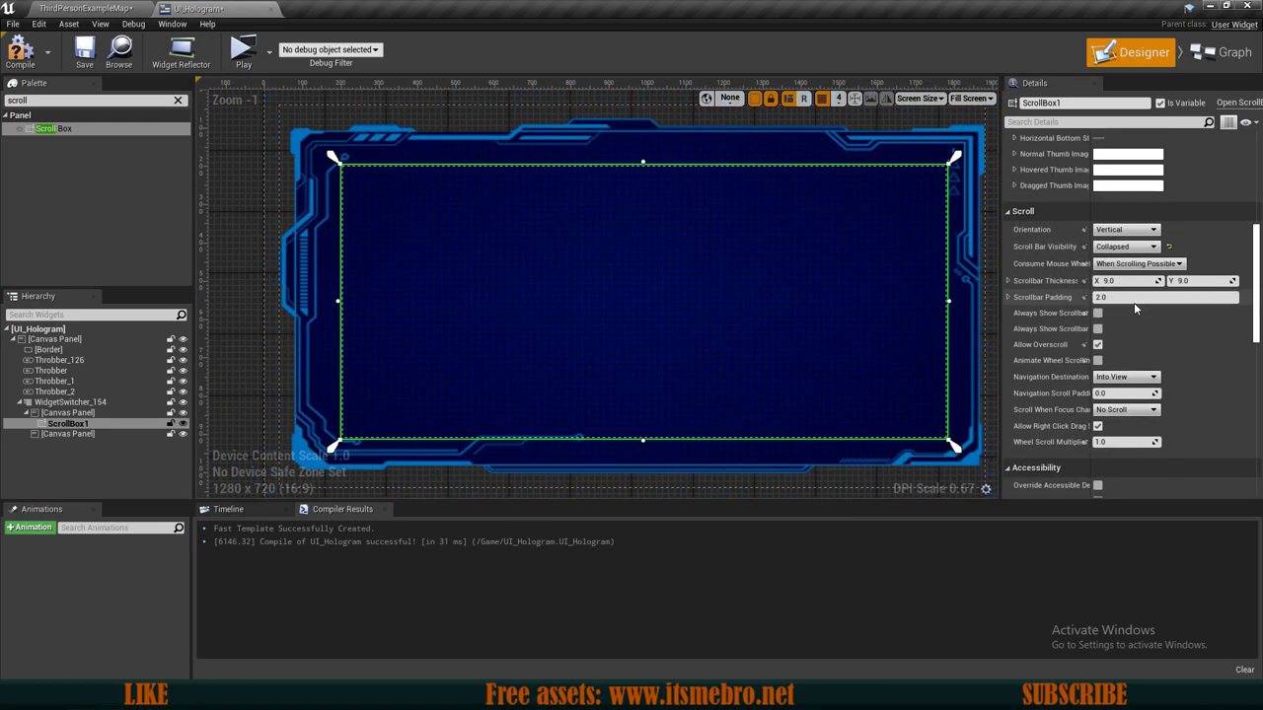
scroll(1134, 302, "up", 5)
right_click_drag(546, 289, 533, 277)
left_click(17, 102)
type("text")
left_click_drag(45, 142, 71, 441)
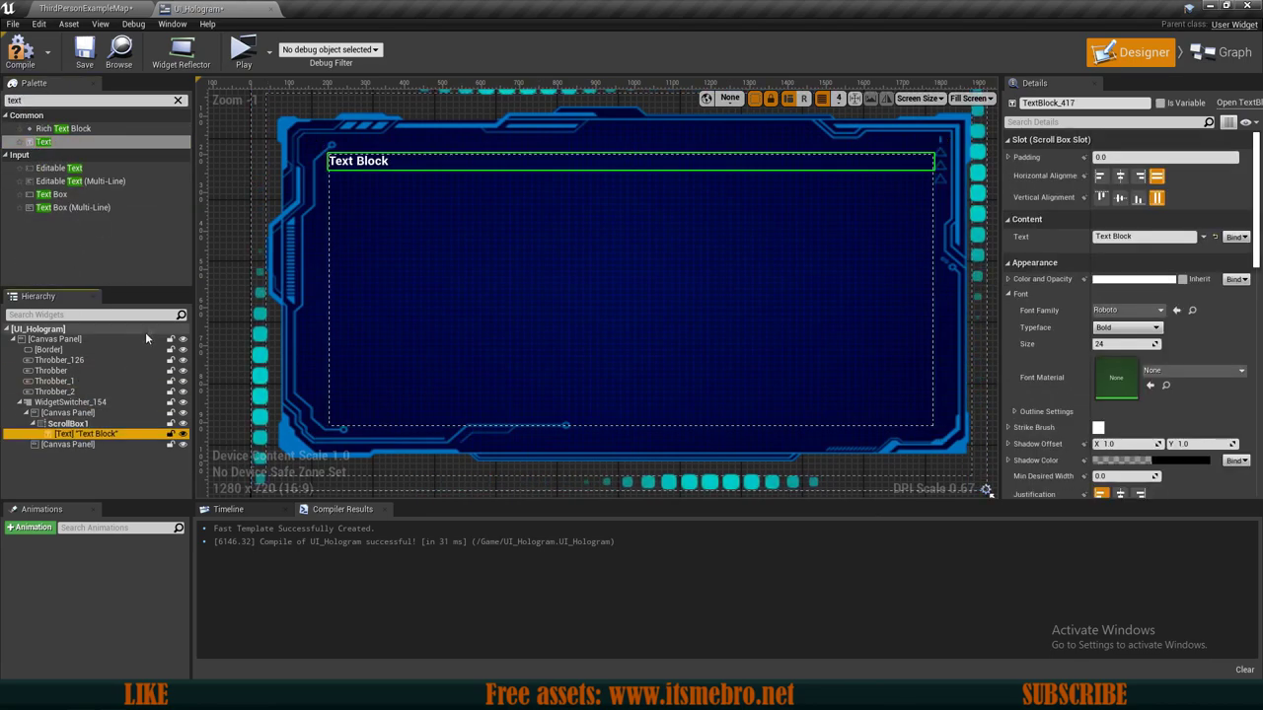
Set the text block's color to dark green with R 0.0, G 0.645833 and B 0.0.
left_click(1135, 279)
left_click_drag(890, 532, 854, 532)
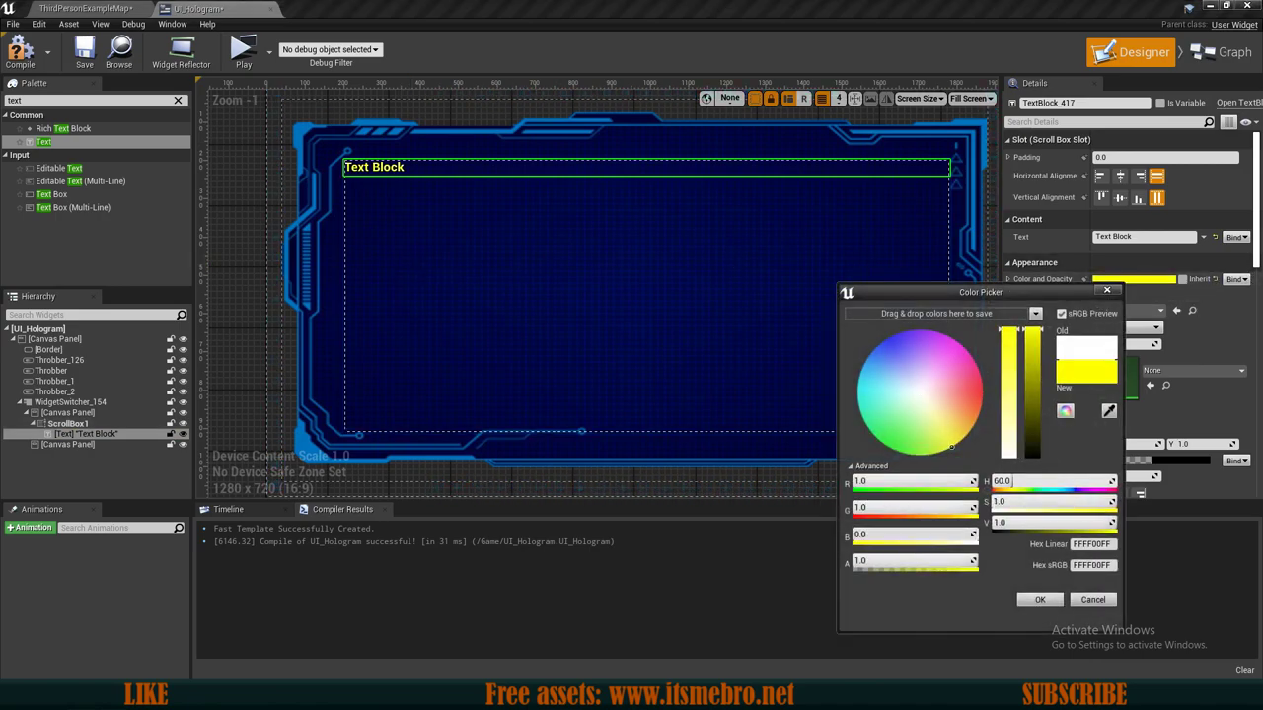
left_click_drag(918, 483, 854, 483)
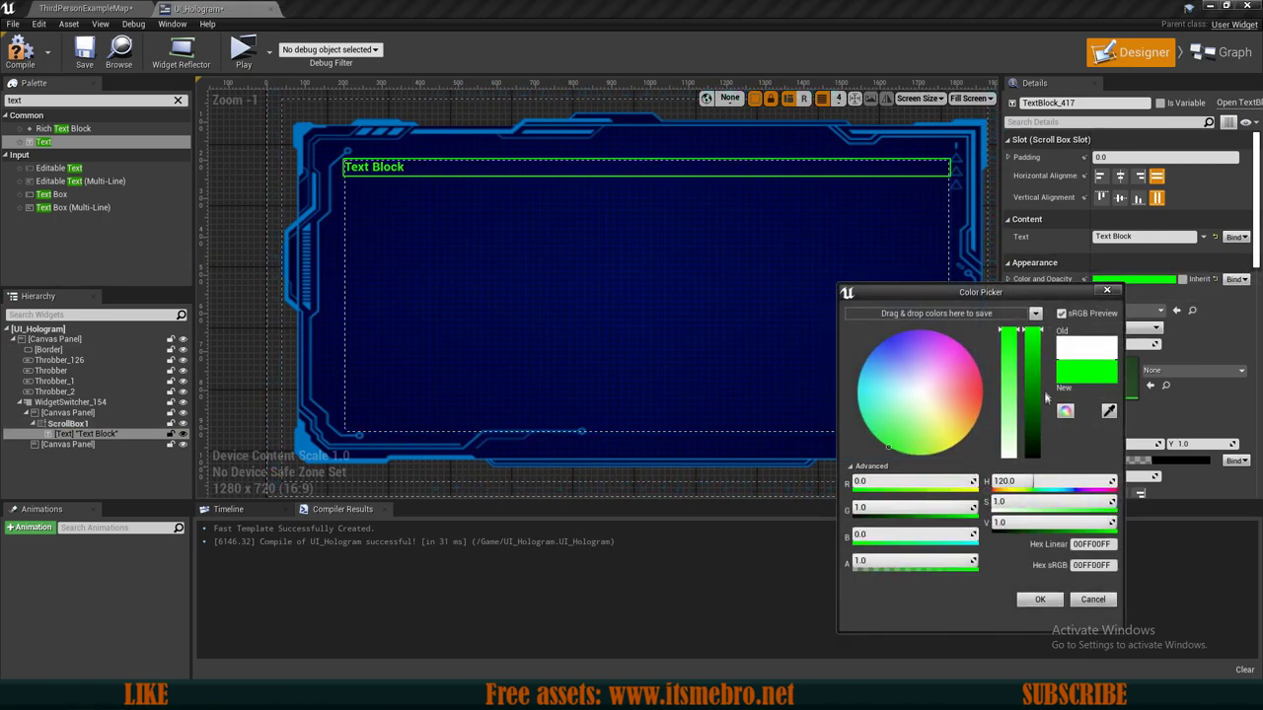
left_click_drag(1031, 345, 1044, 369)
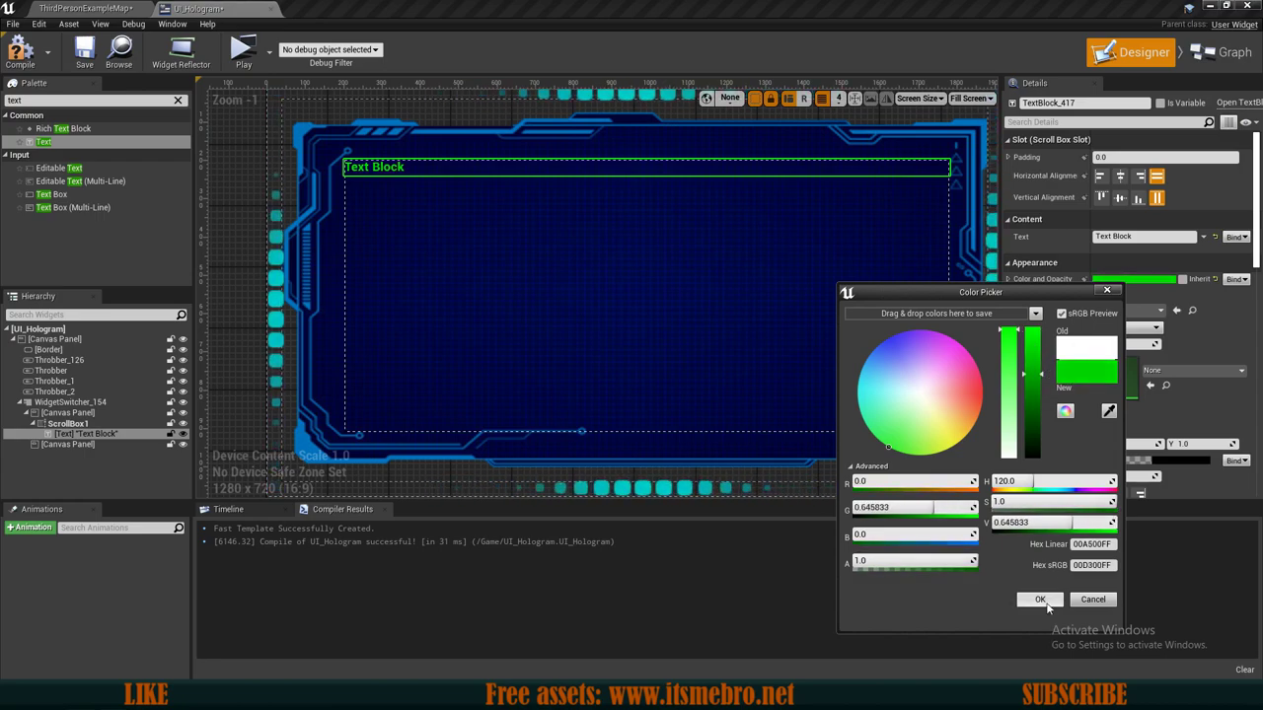
left_click(1041, 600)
Clear the placeholder content of the text block so its Text value is empty.
left_click_drag(1163, 242, 964, 252)
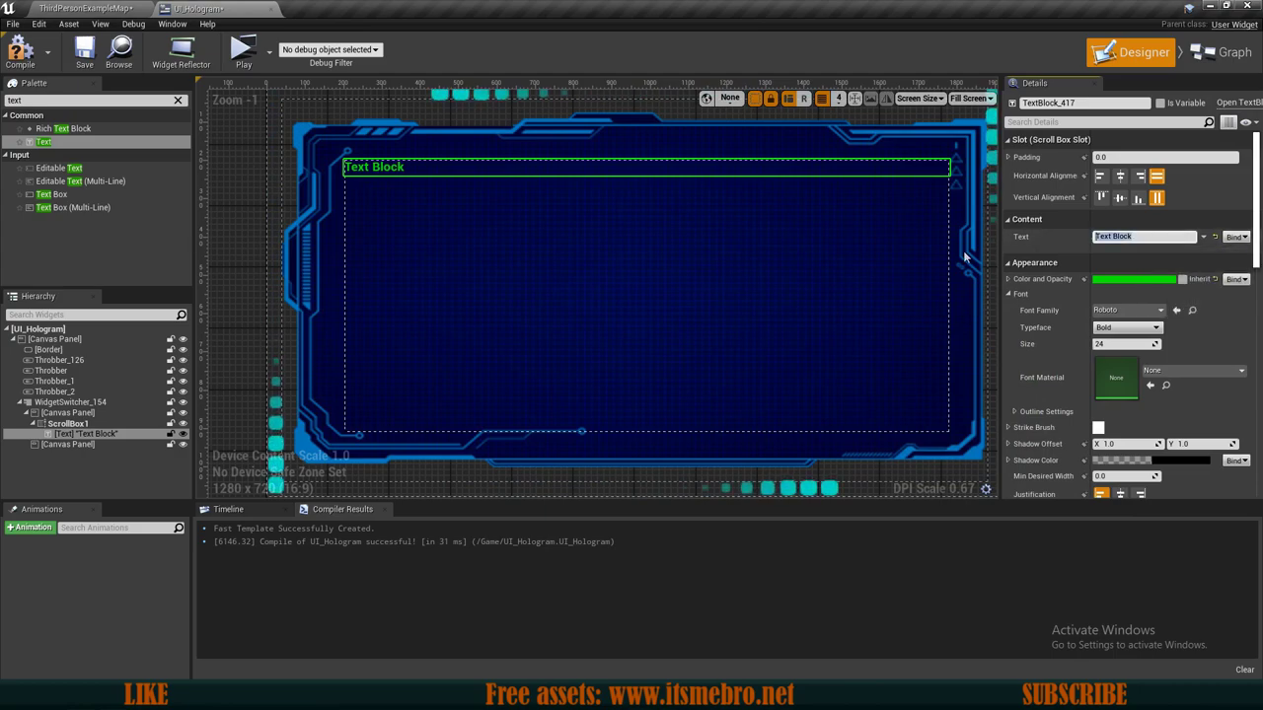
key("BackSpace")
key("Return")
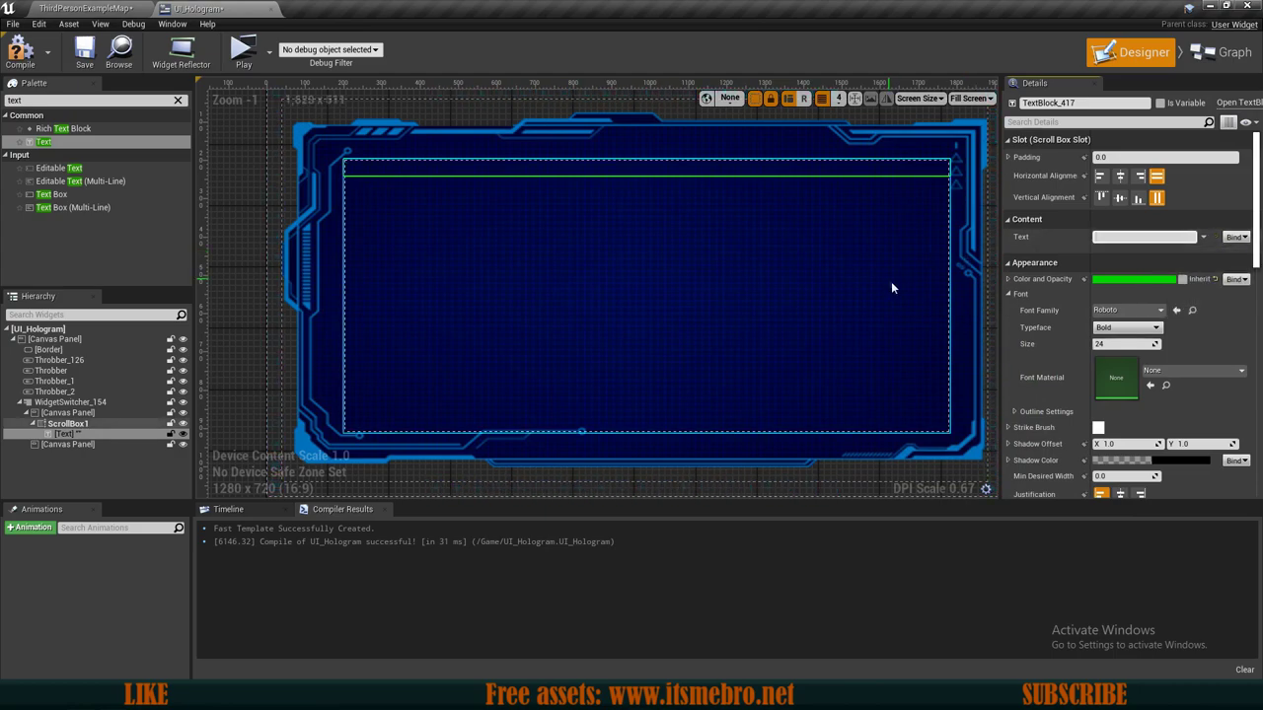
Rename the text block as TextBlock1, expose it as a variable and compile the widget.
scroll(1026, 296, "down", 2)
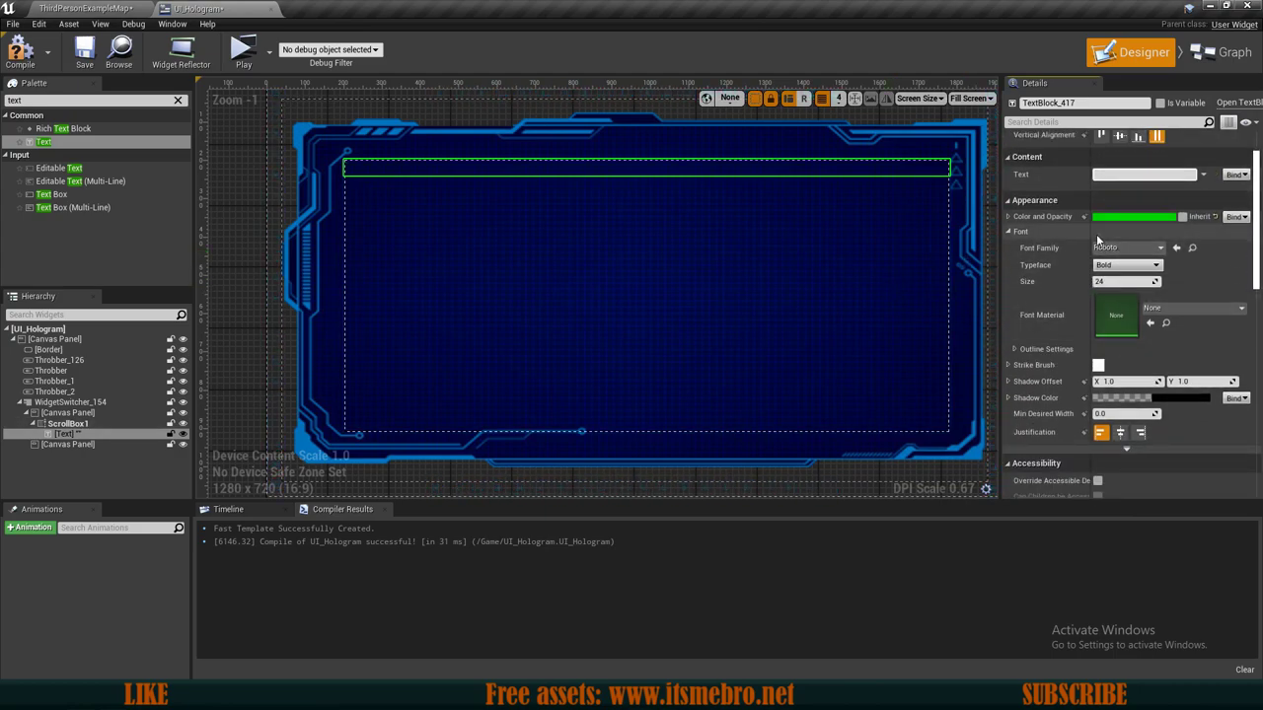
scroll(1085, 287, "up", 2)
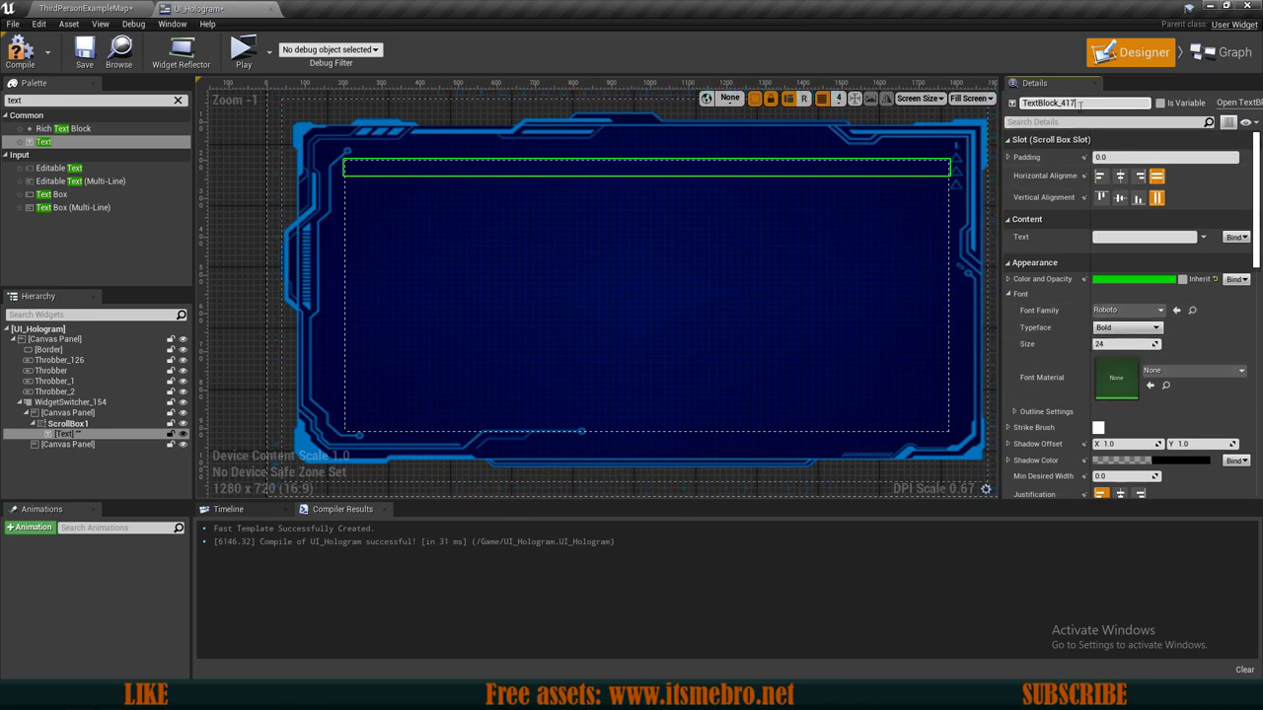
type("1")
key("Return")
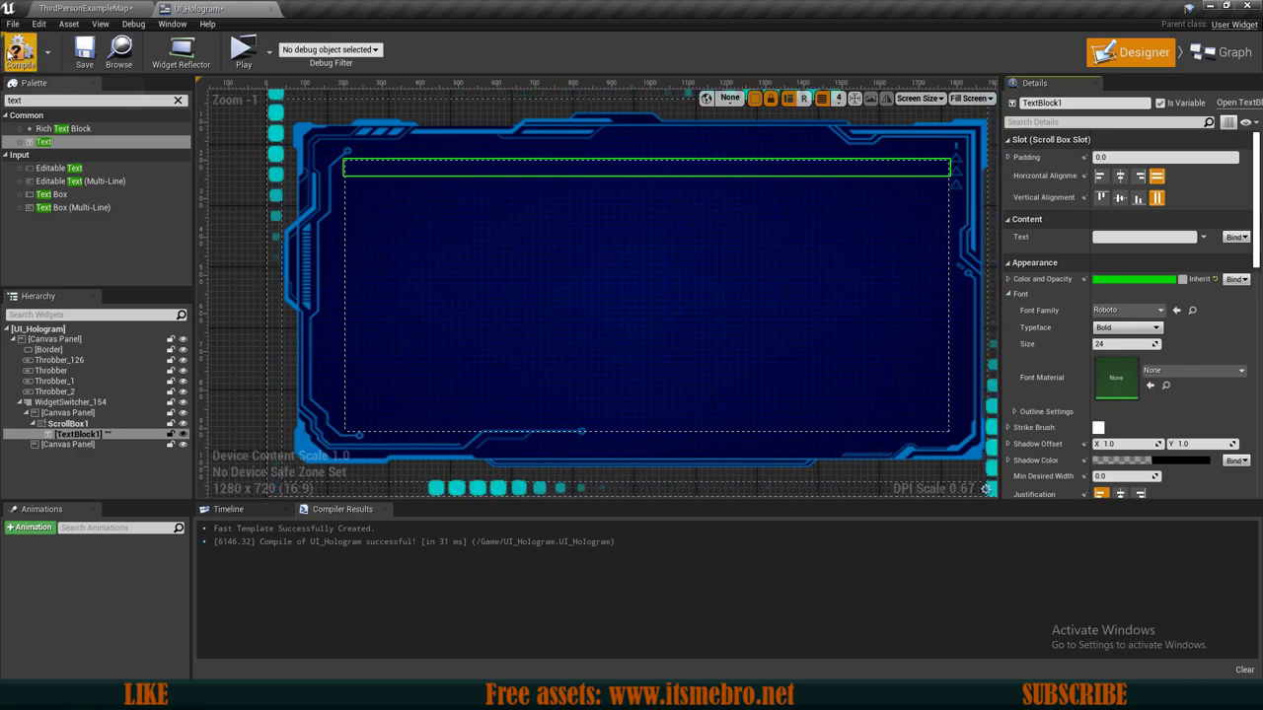
left_click(20, 51)
Copy ScrollBox1 with its text block and paste it into the switcher's second canvas panel.
left_click(69, 424)
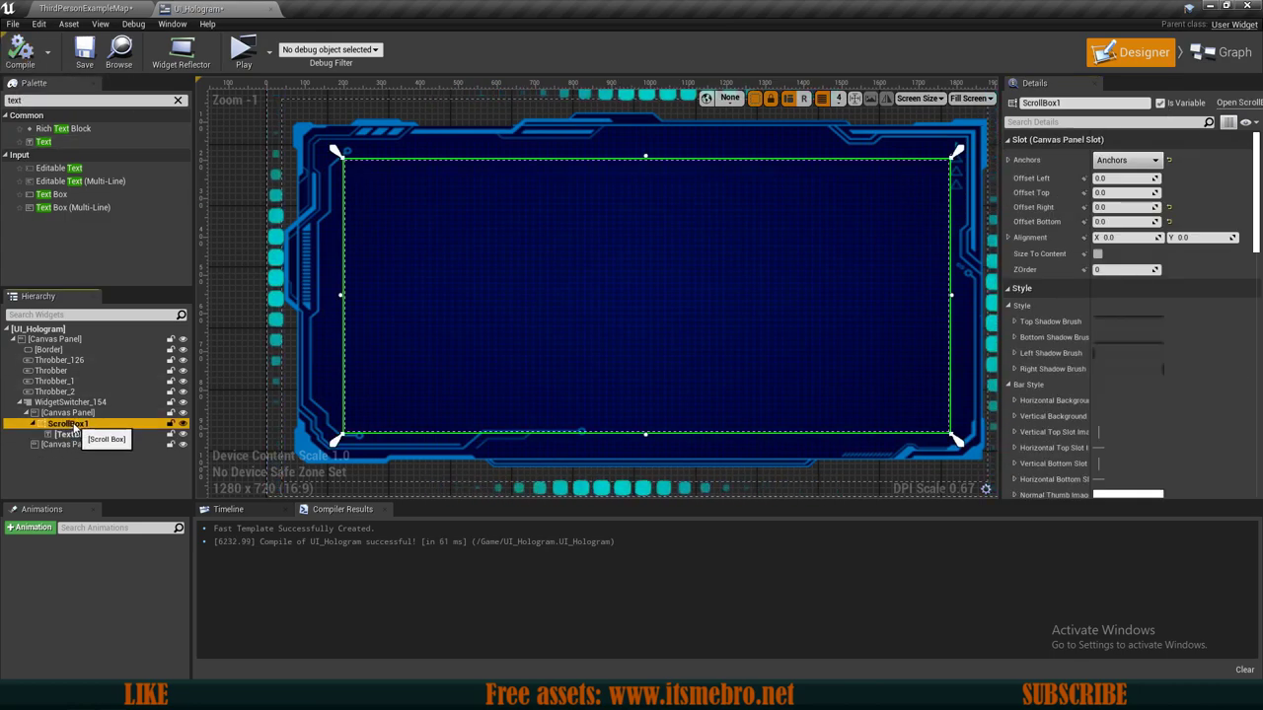
left_click(65, 445)
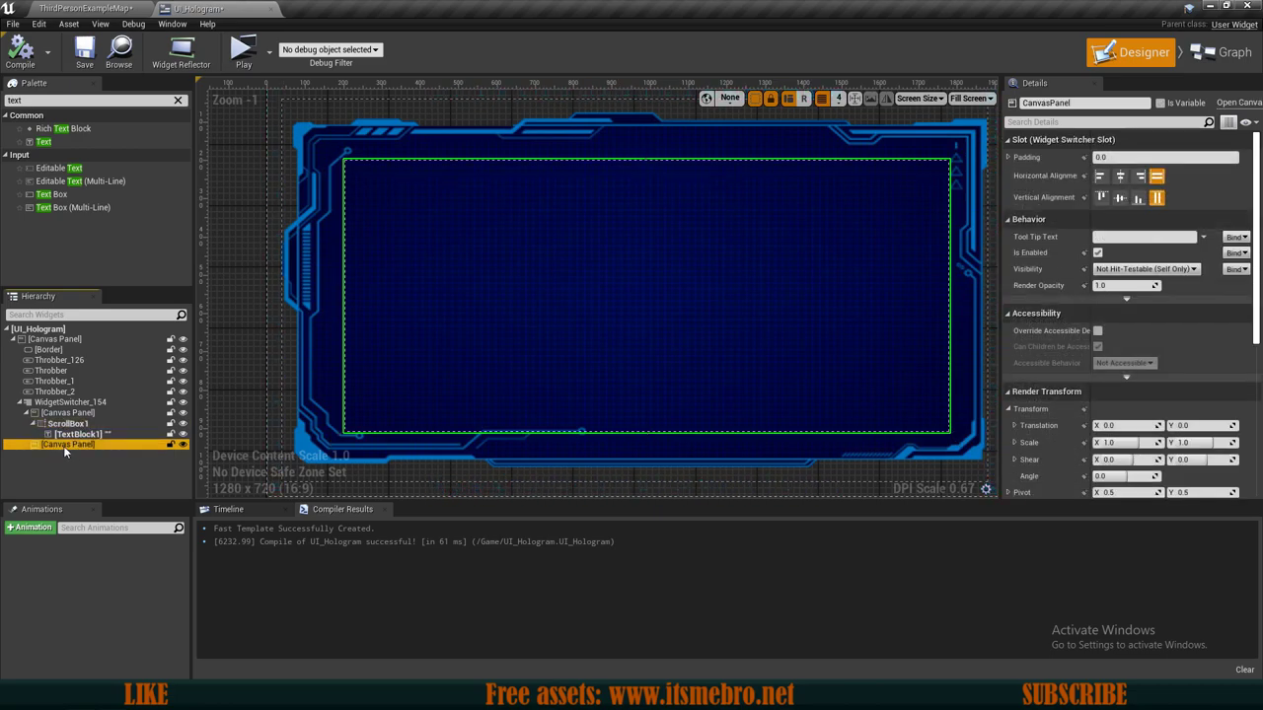
key("ctrl+v")
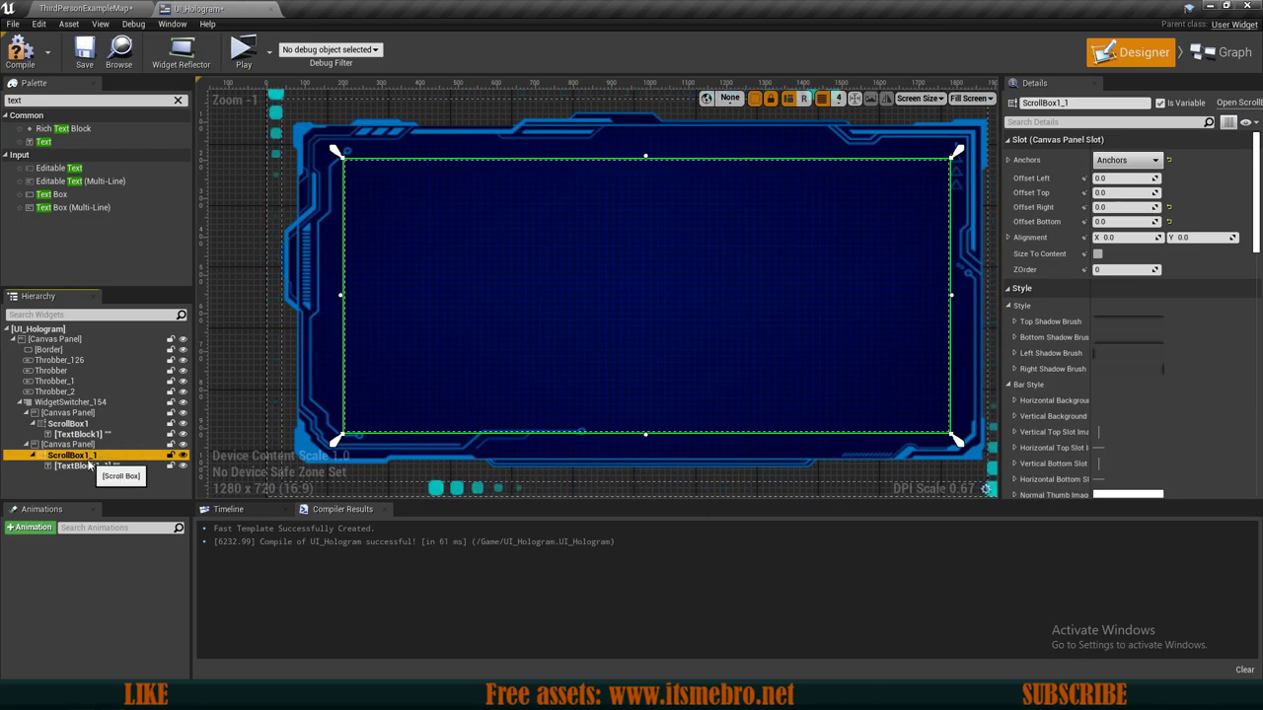
Rename the pasted scroll box as ScrollBox2 and its text block as TextBlock2.
left_click(85, 468)
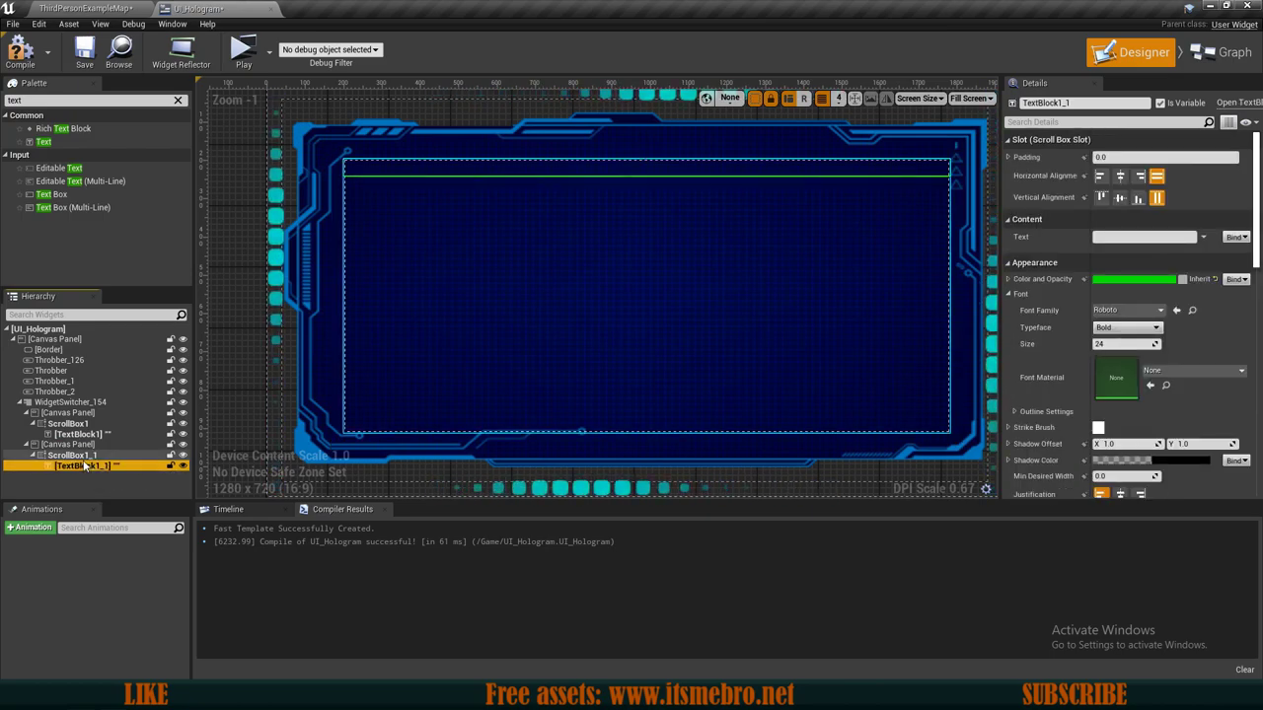
left_click(74, 457)
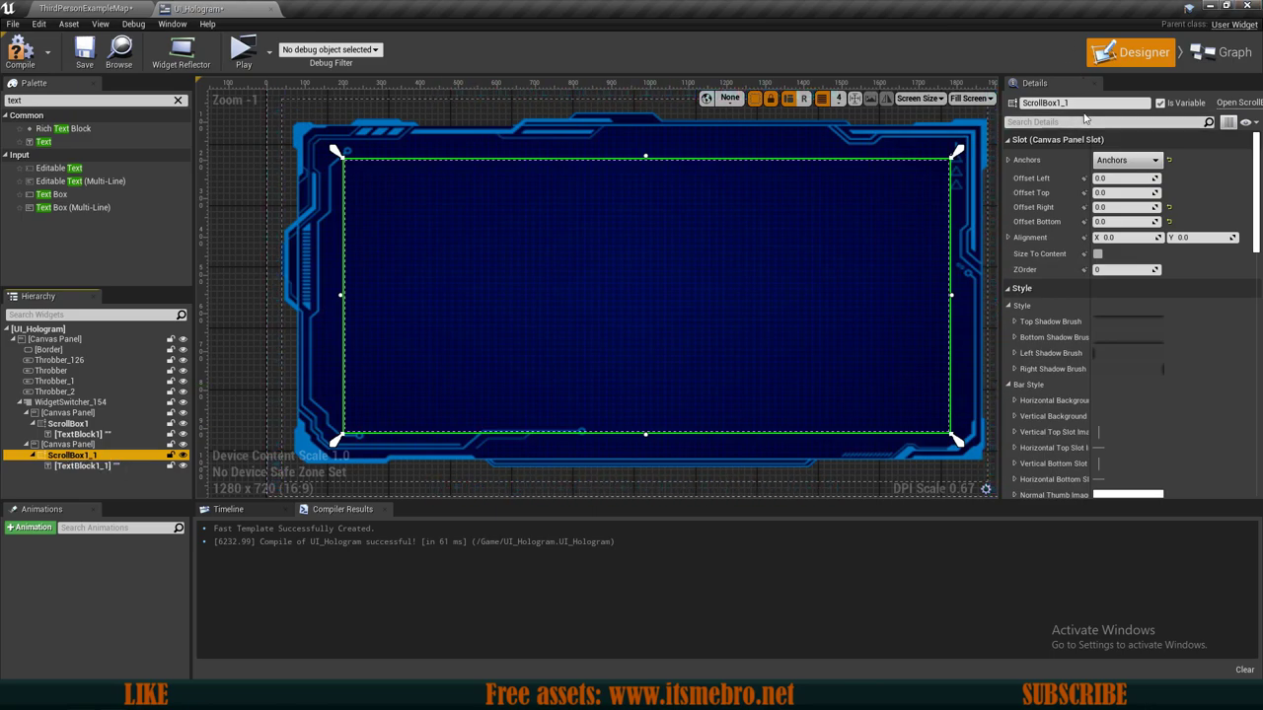
left_click(1078, 102)
type("ScrollBox2")
key("Return")
left_click(87, 468)
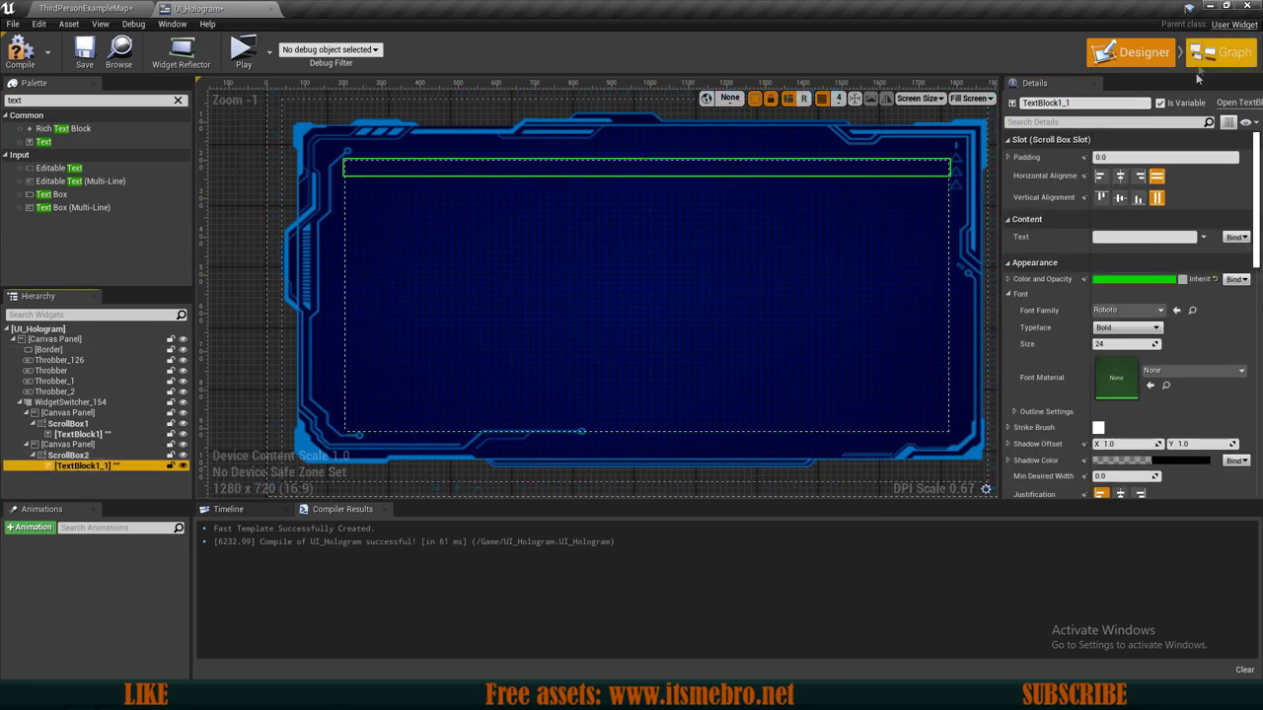
left_click(1128, 102)
type("TextBlock2")
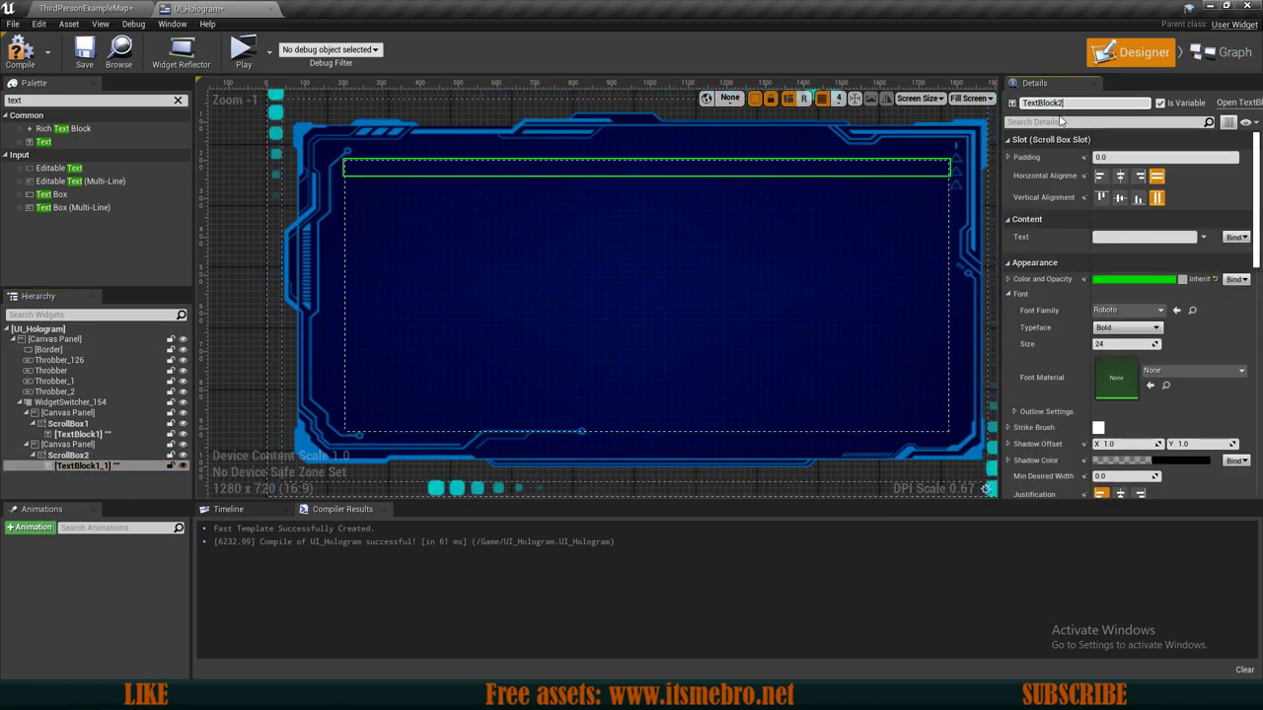
Compile and save the widget with its second scroll box and text block.
left_click(22, 53)
left_click(83, 53)
scroll(670, 262, "down", 2)
right_click_drag(670, 262, 643, 272)
scroll(656, 303, "up", 1)
scroll(646, 316, "down", 1)
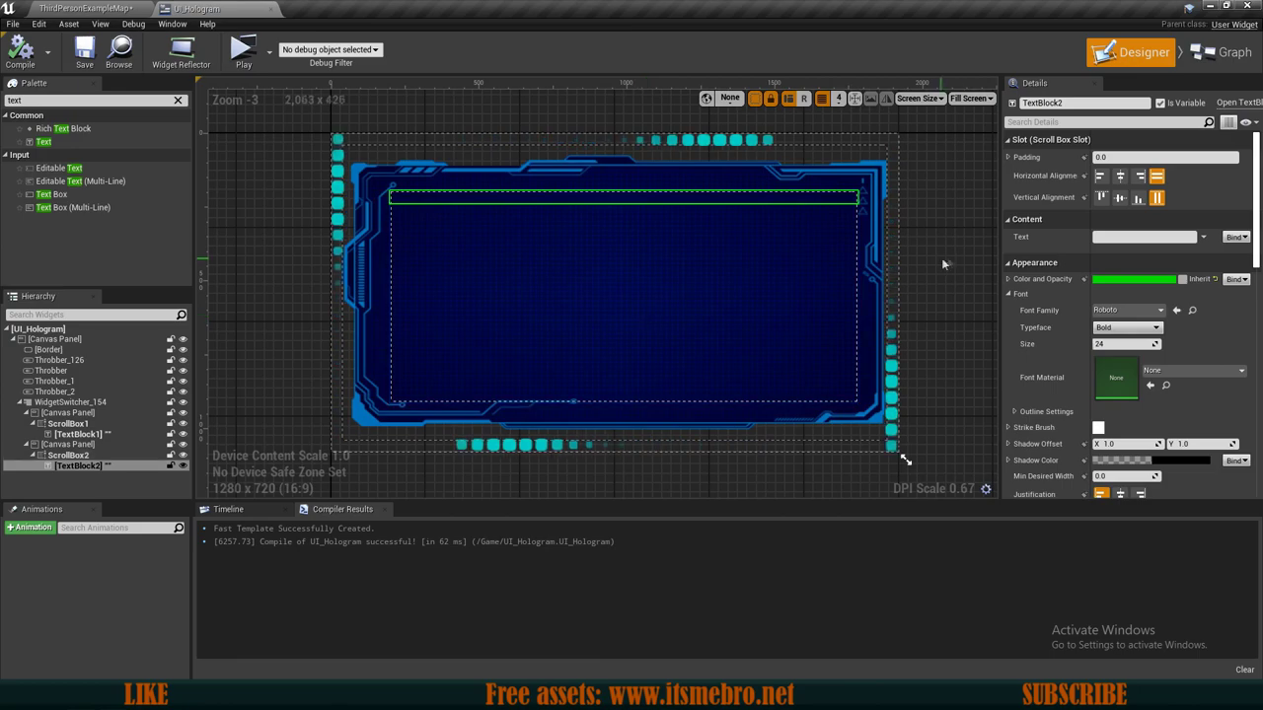
Switch to the widget's event graph and delete the default Pre Construct, Construct and Tick event nodes.
left_click(1211, 66)
right_click_drag(917, 226, 1013, 246)
scroll(1012, 245, "down", 2)
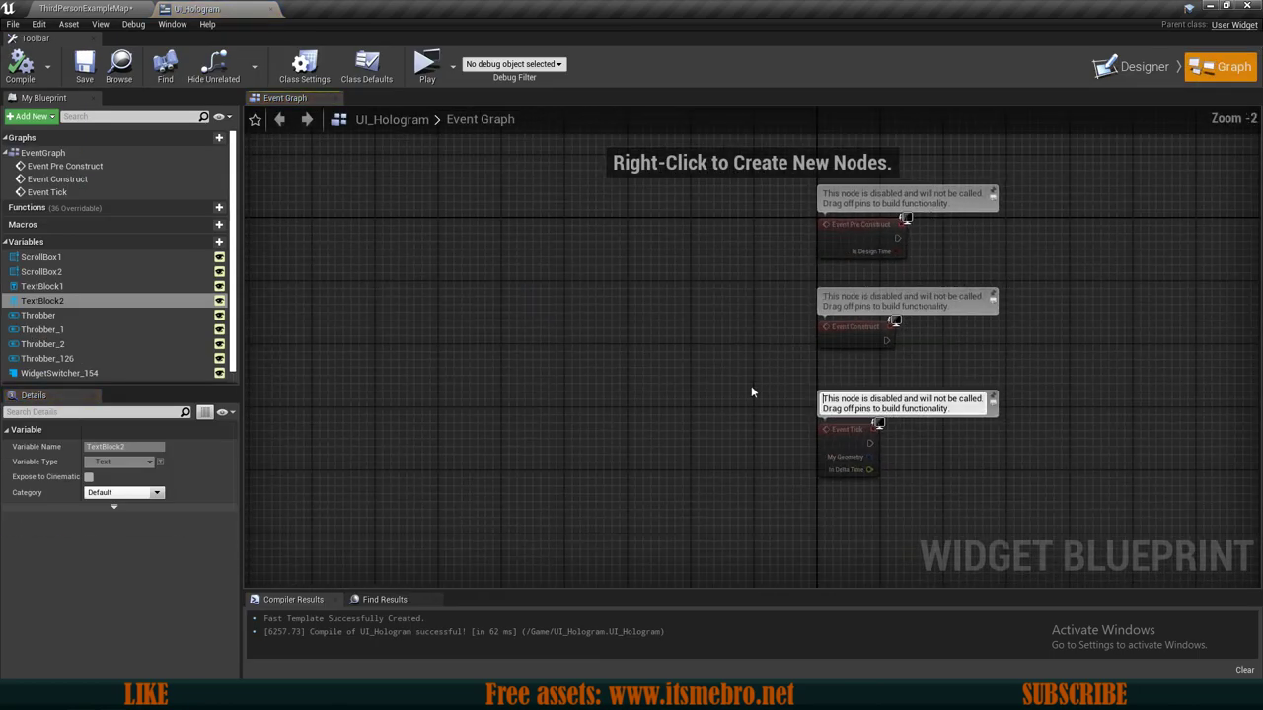
right_click_drag(772, 277, 534, 225)
left_click_drag(544, 200, 789, 523)
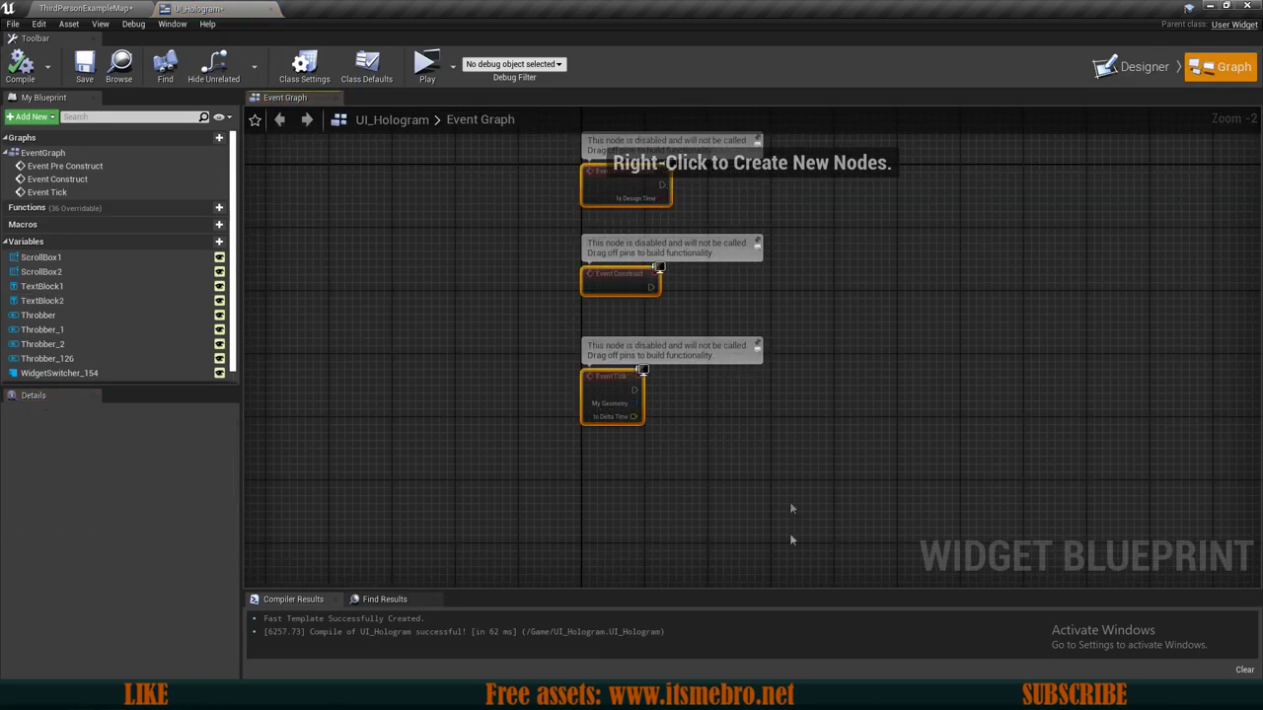
key("Delete")
scroll(755, 444, "up", 2)
right_click_drag(579, 349, 538, 368)
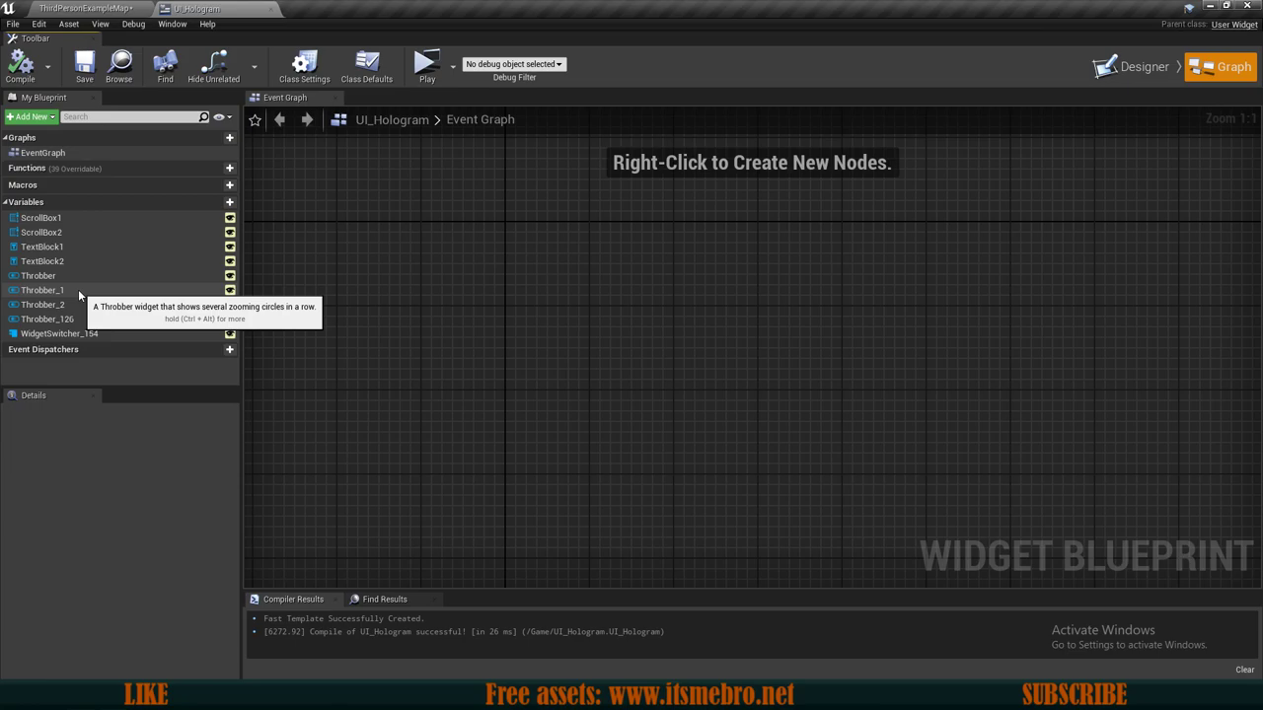
Create a String variable named FullText1, leave it not instance editable, and compile the blueprint.
left_click(214, 202)
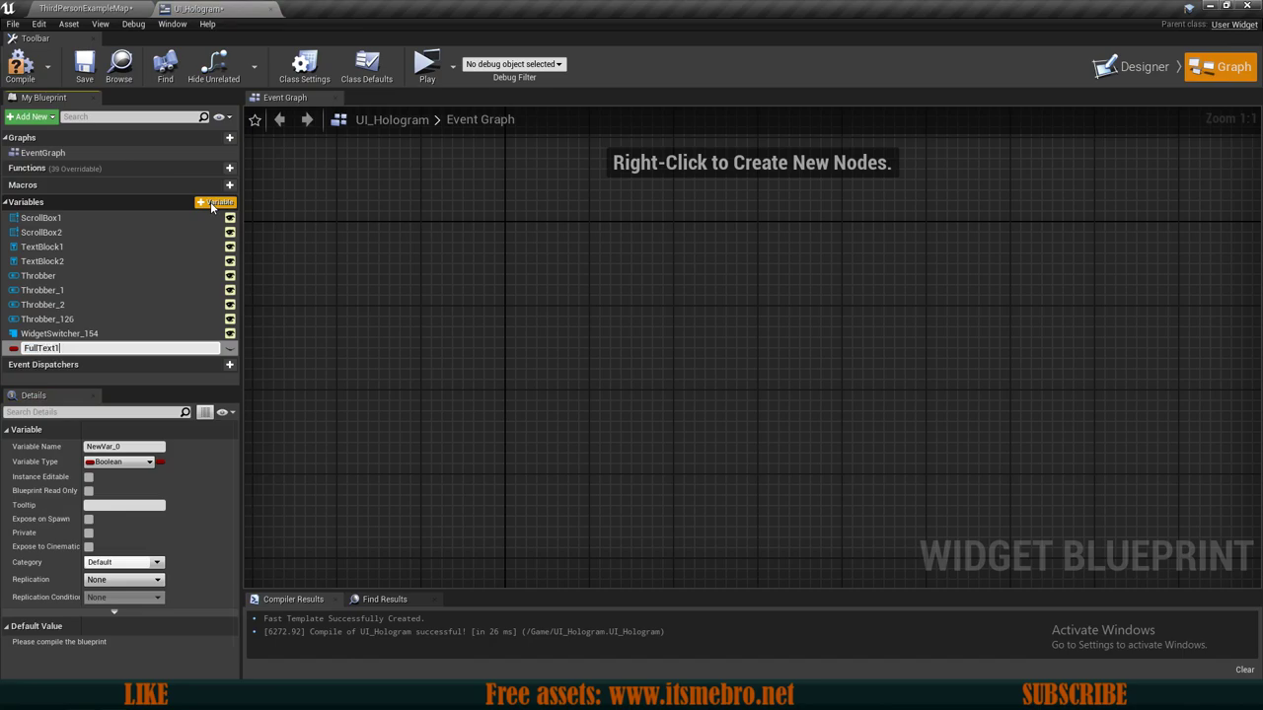
key("Return")
left_click(89, 476)
left_click(118, 462)
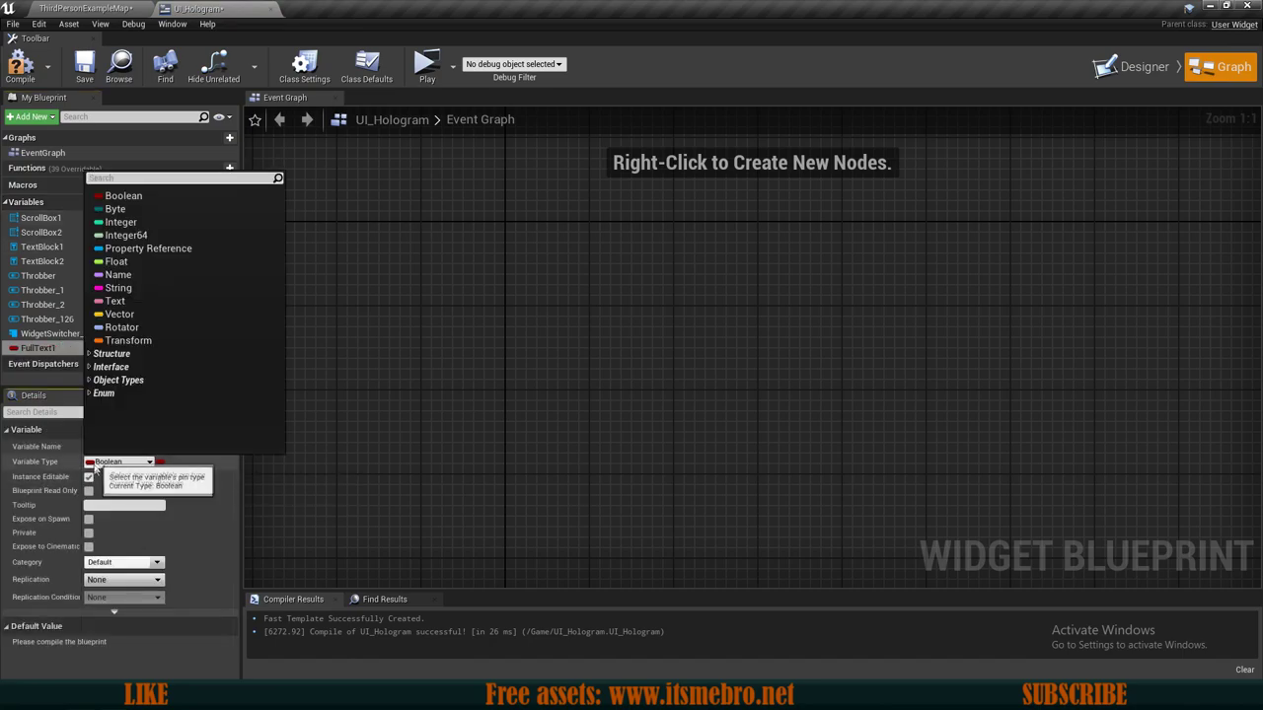
left_click(117, 288)
left_click(88, 478)
left_click(19, 62)
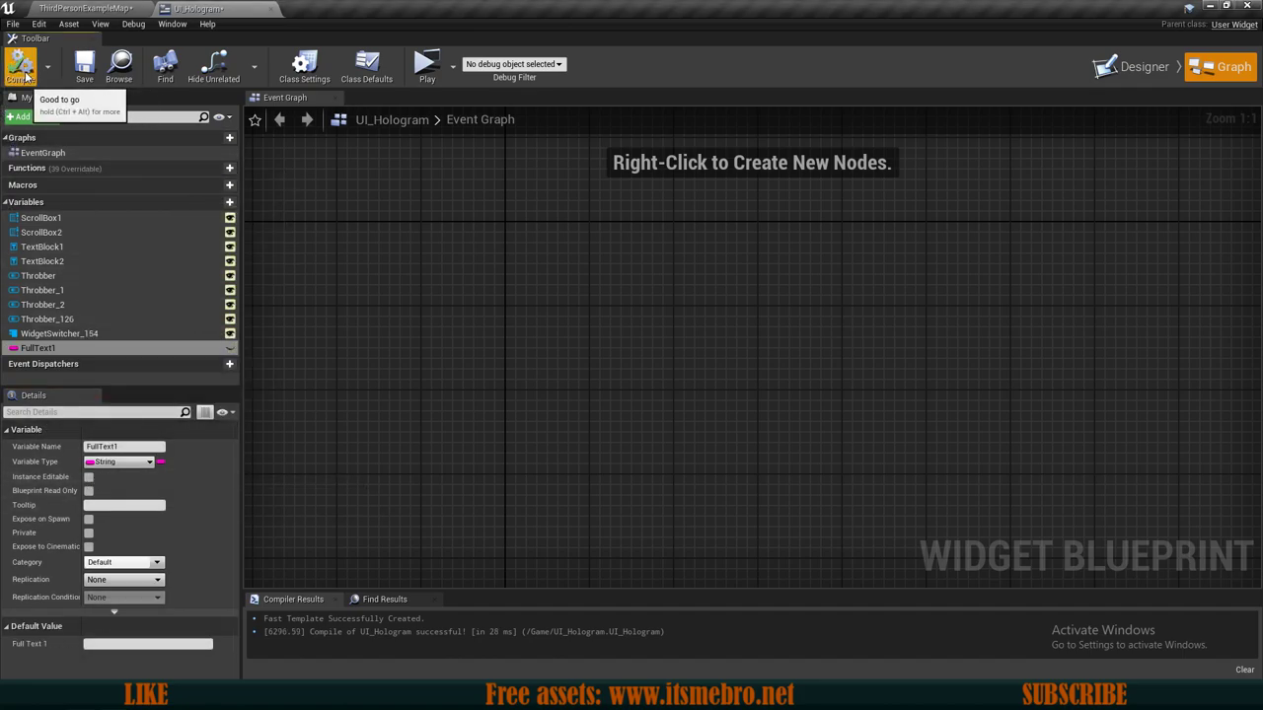
Duplicate the FullText1 variable and rename the copy as CurrentText1.
double_click(79, 348)
left_click(81, 347)
left_click(73, 335)
left_click(69, 350)
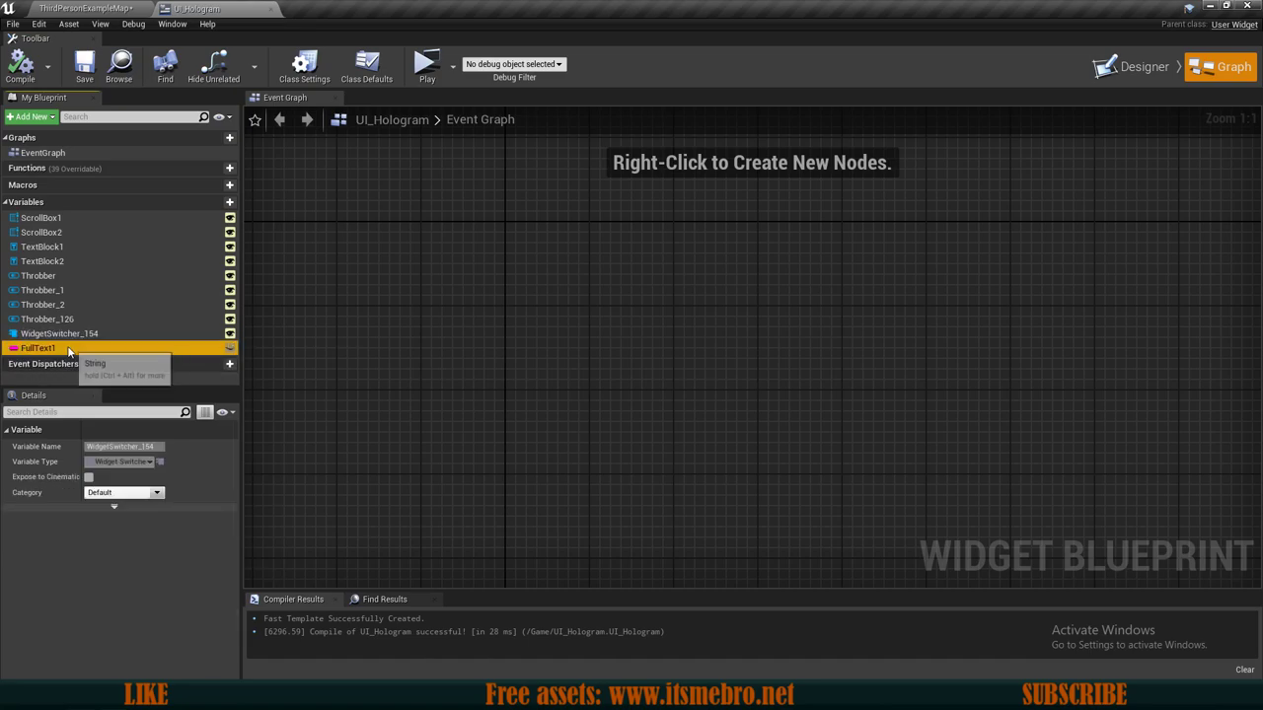
key("ctrl+w")
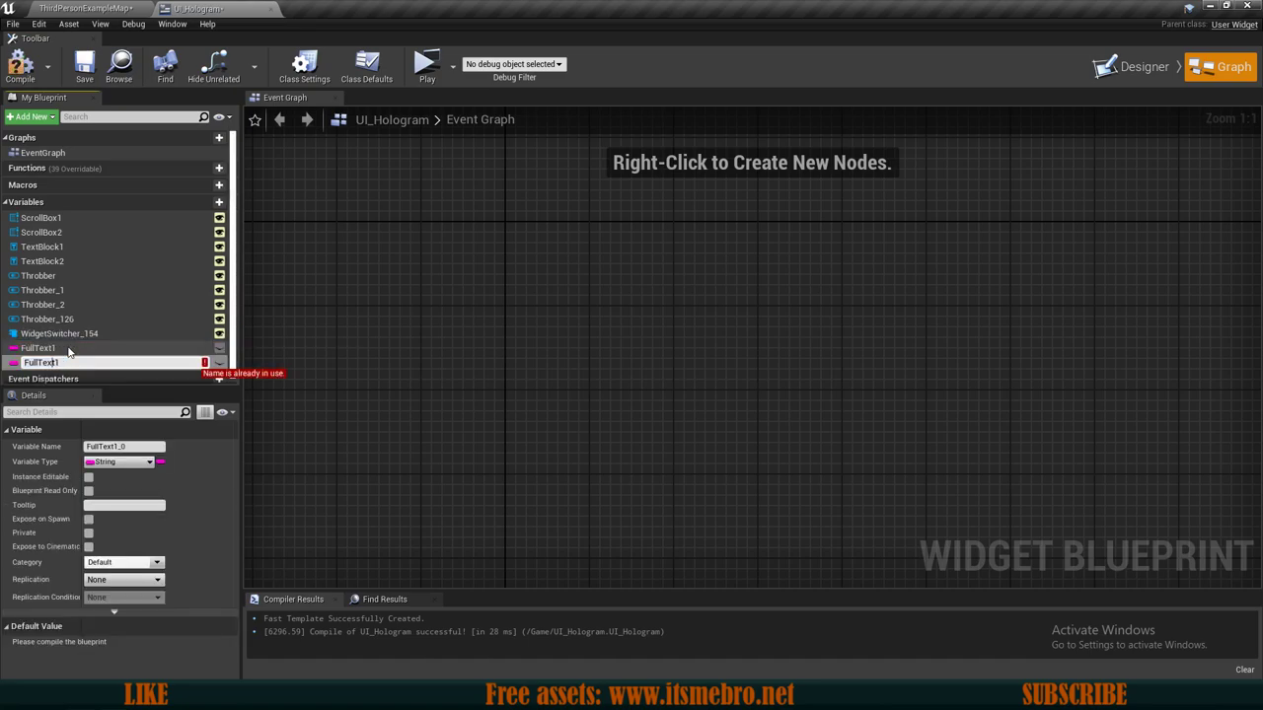
key("Escape")
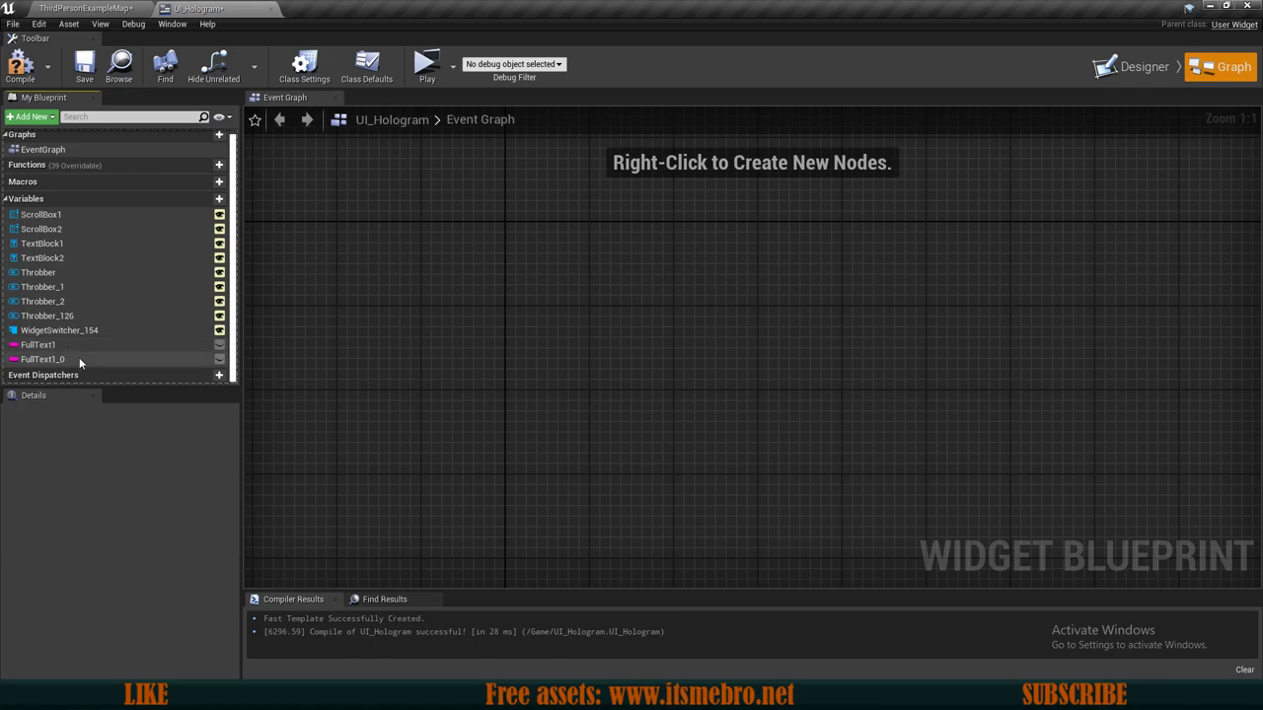
double_click(79, 359)
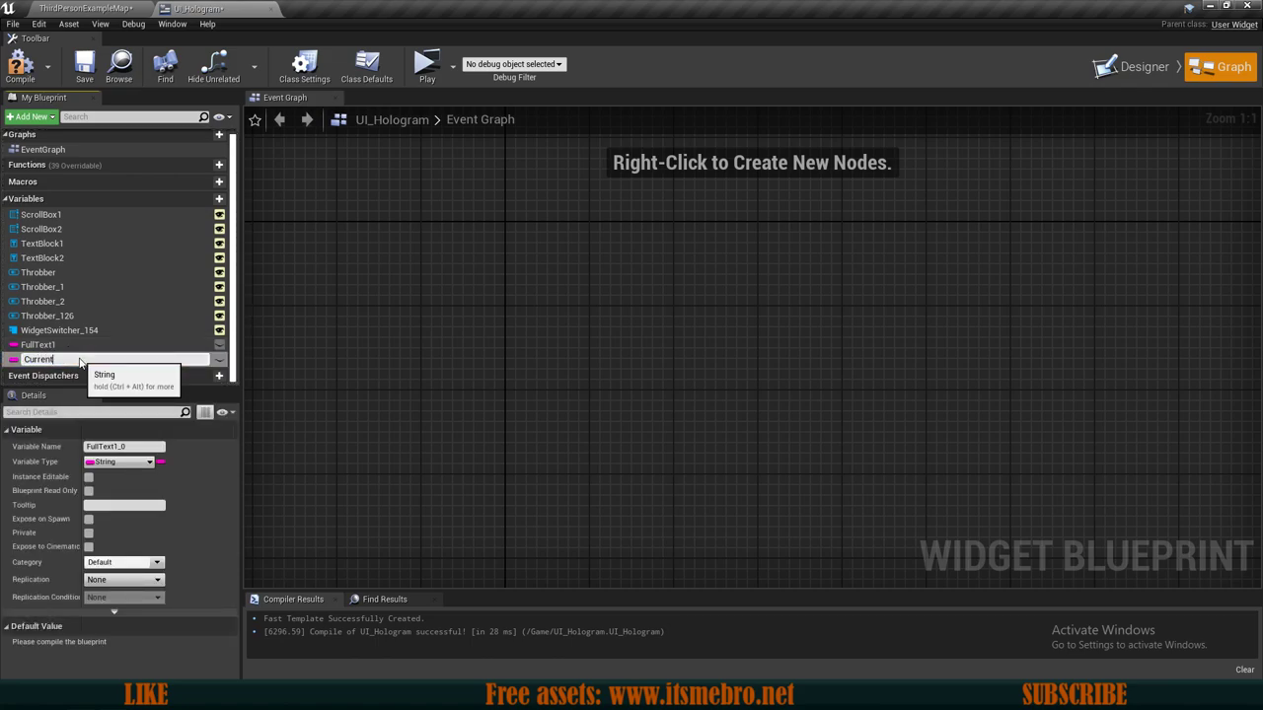
key("Return")
double_click(80, 360)
type("Text1")
key("Return")
Duplicate FullText1 and CurrentText1 as FullText2 and CurrentText2, and compile the blueprint.
left_click(20, 346)
key("ctrl+w")
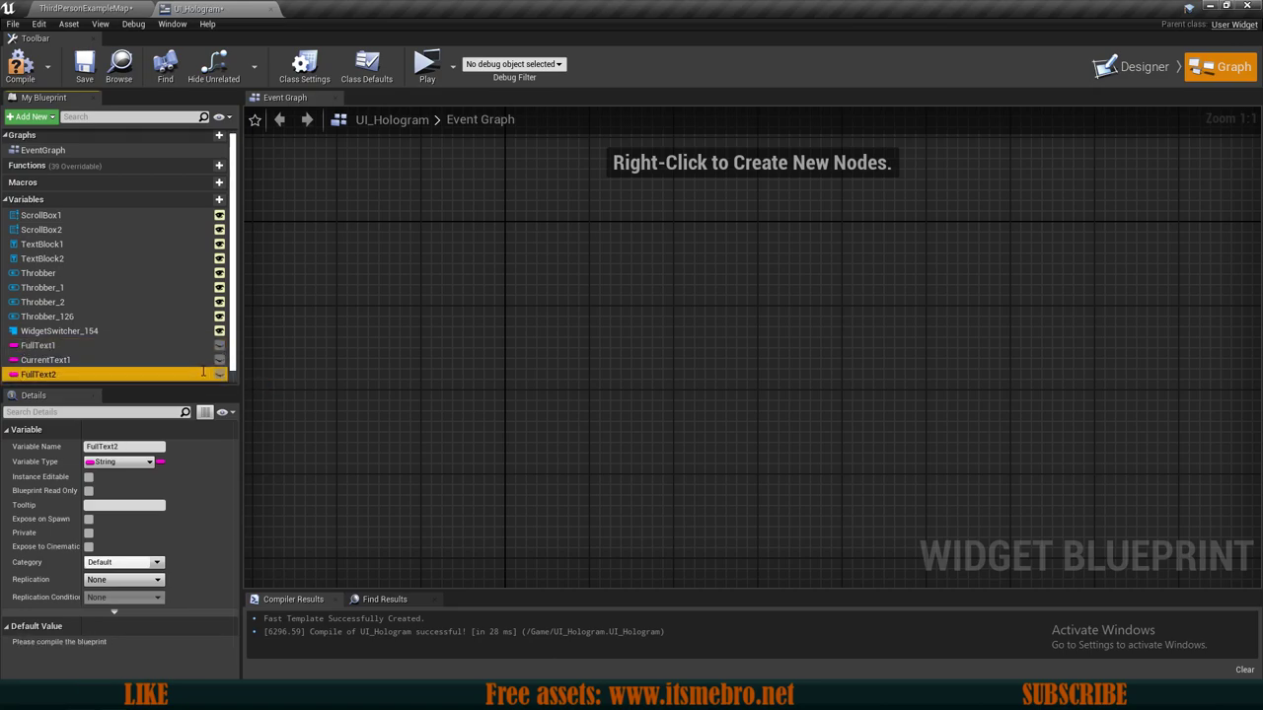
left_click(129, 361)
key("ctrl+w")
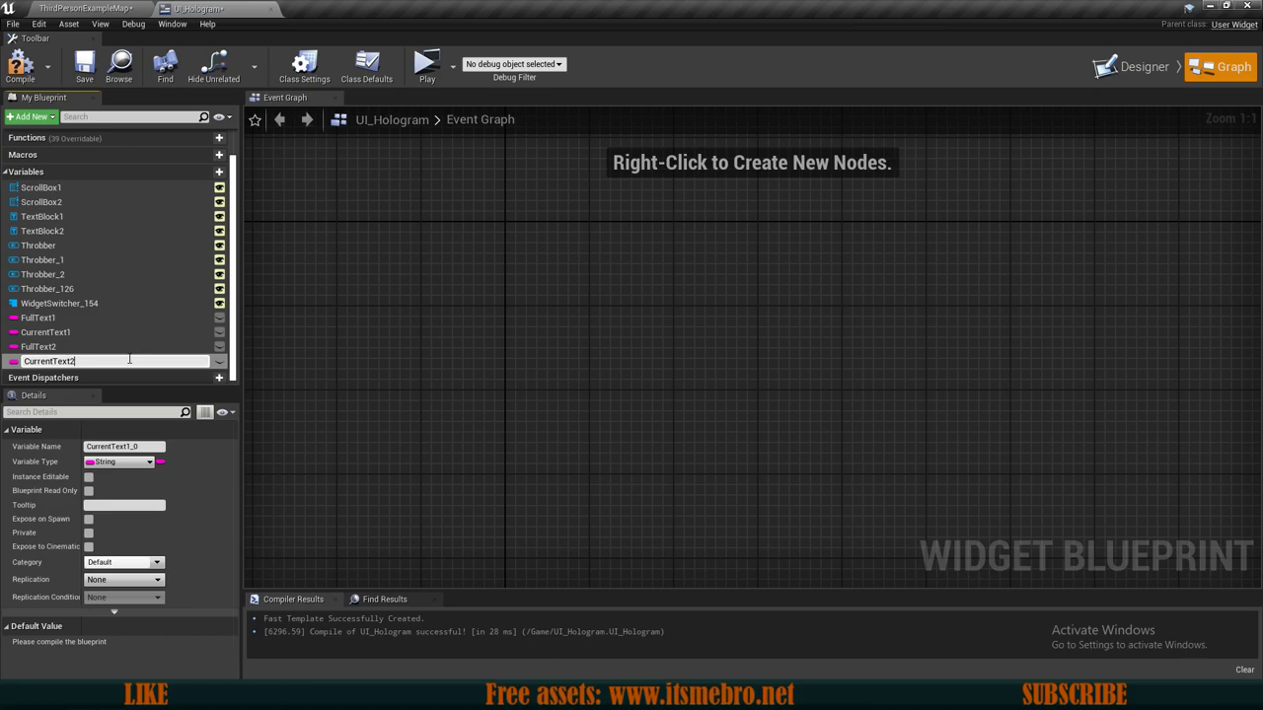
key("Return")
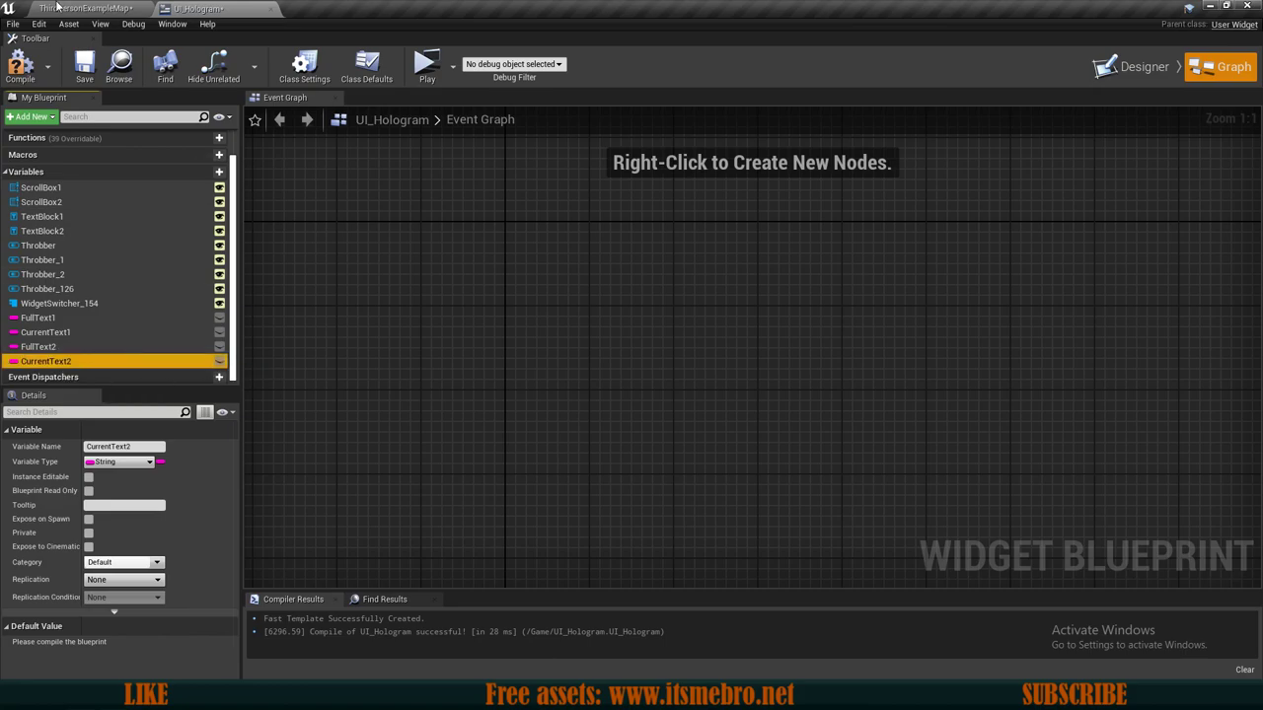
left_click(21, 65)
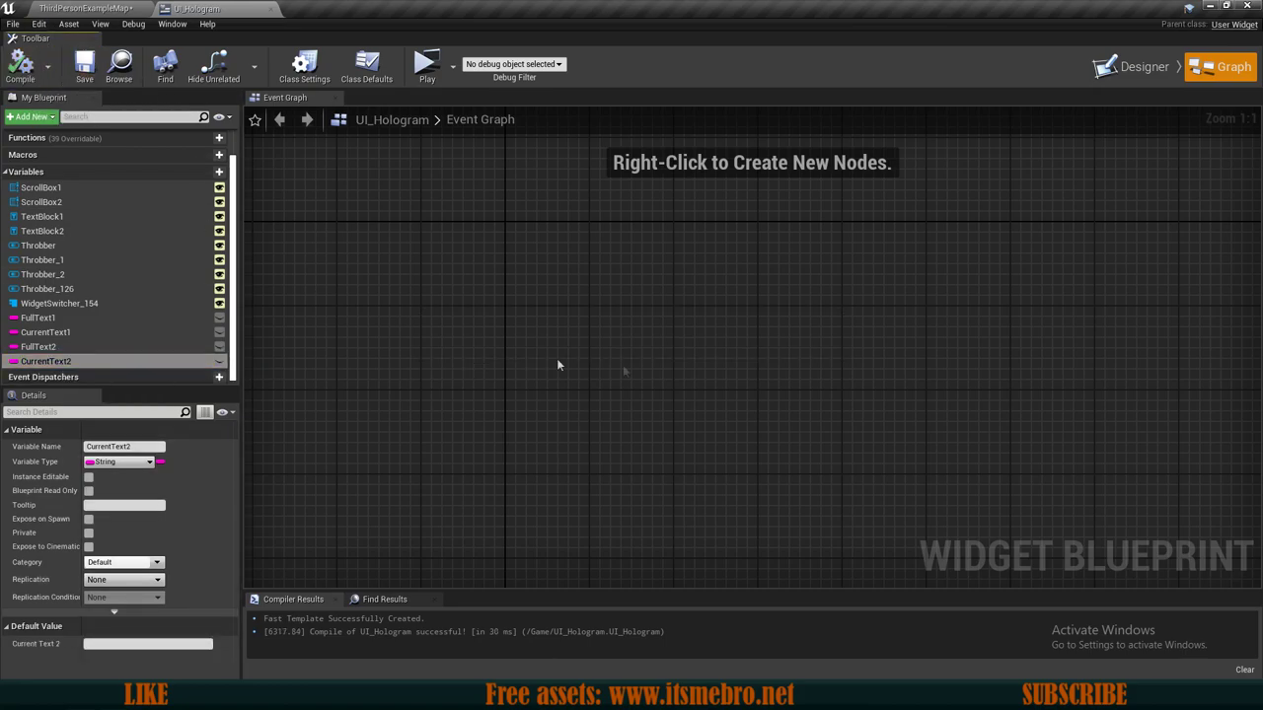
left_click(49, 319)
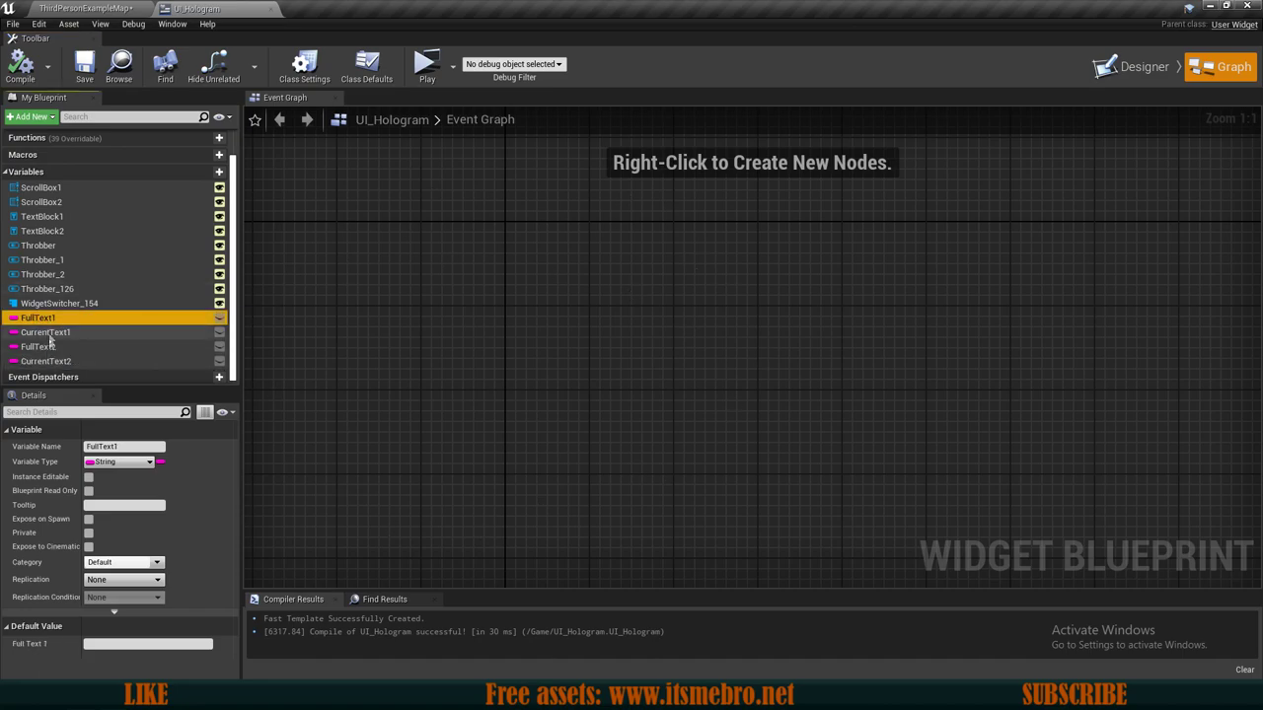
left_click(87, 646)
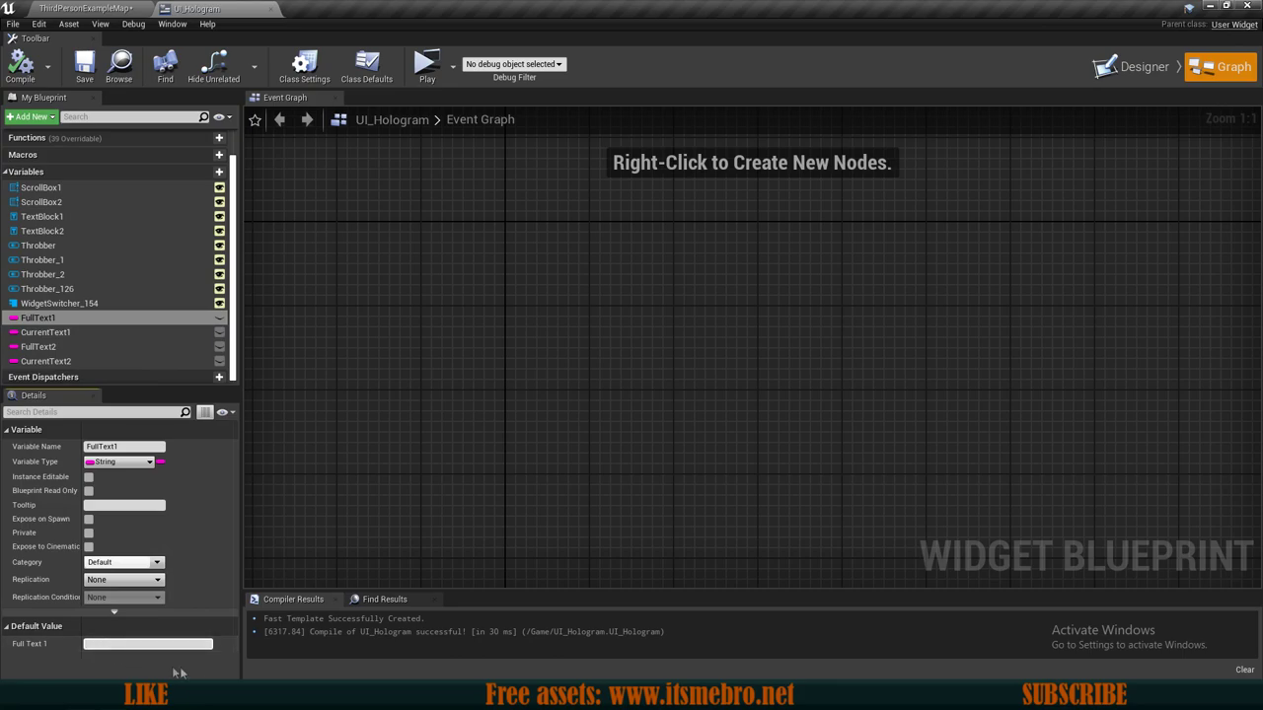
left_click(45, 319)
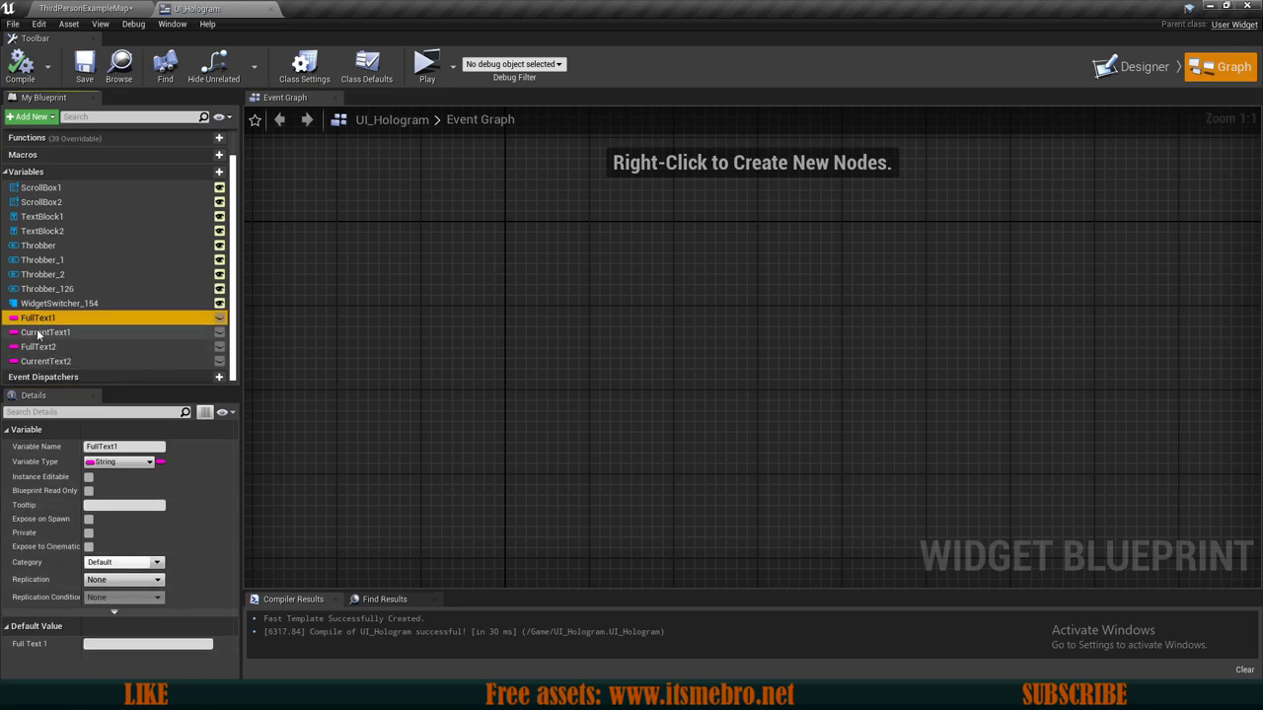
Paste the copied source code beginning with "struct group_info init_groups" as the default value of the FullText1 variable.
right_click(100, 644)
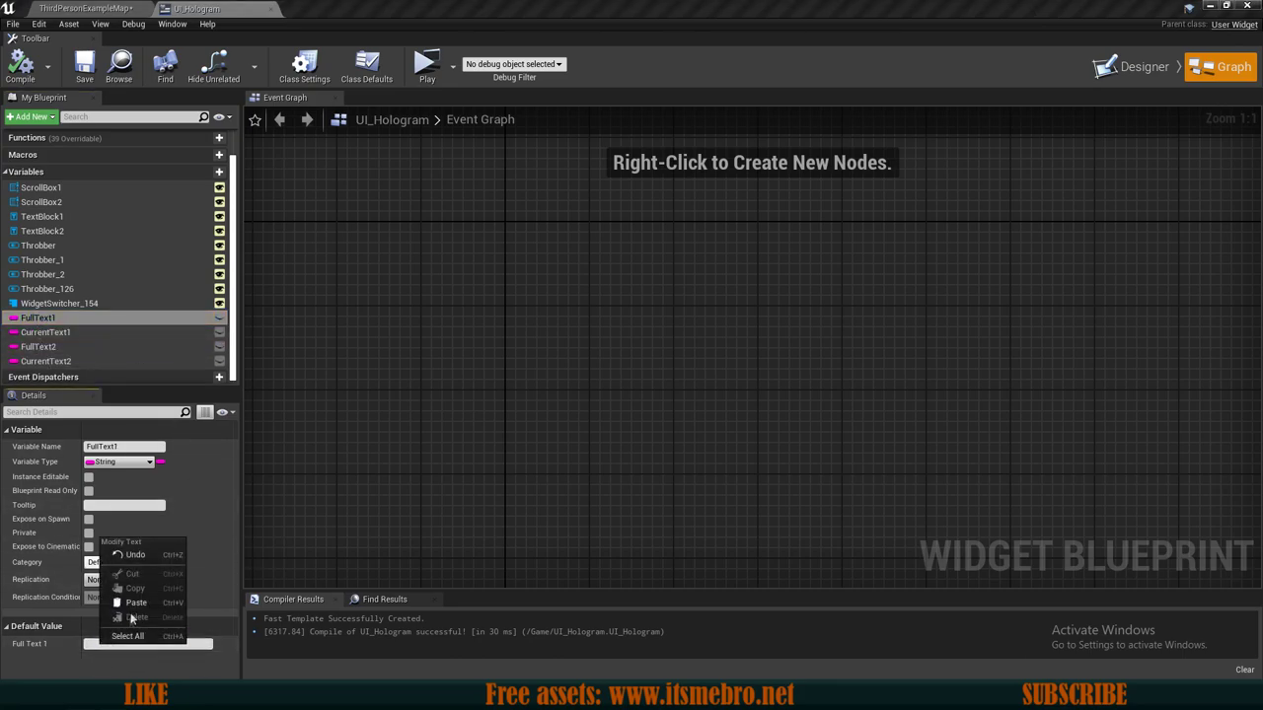
left_click(128, 615)
scroll(138, 598, "down", 5)
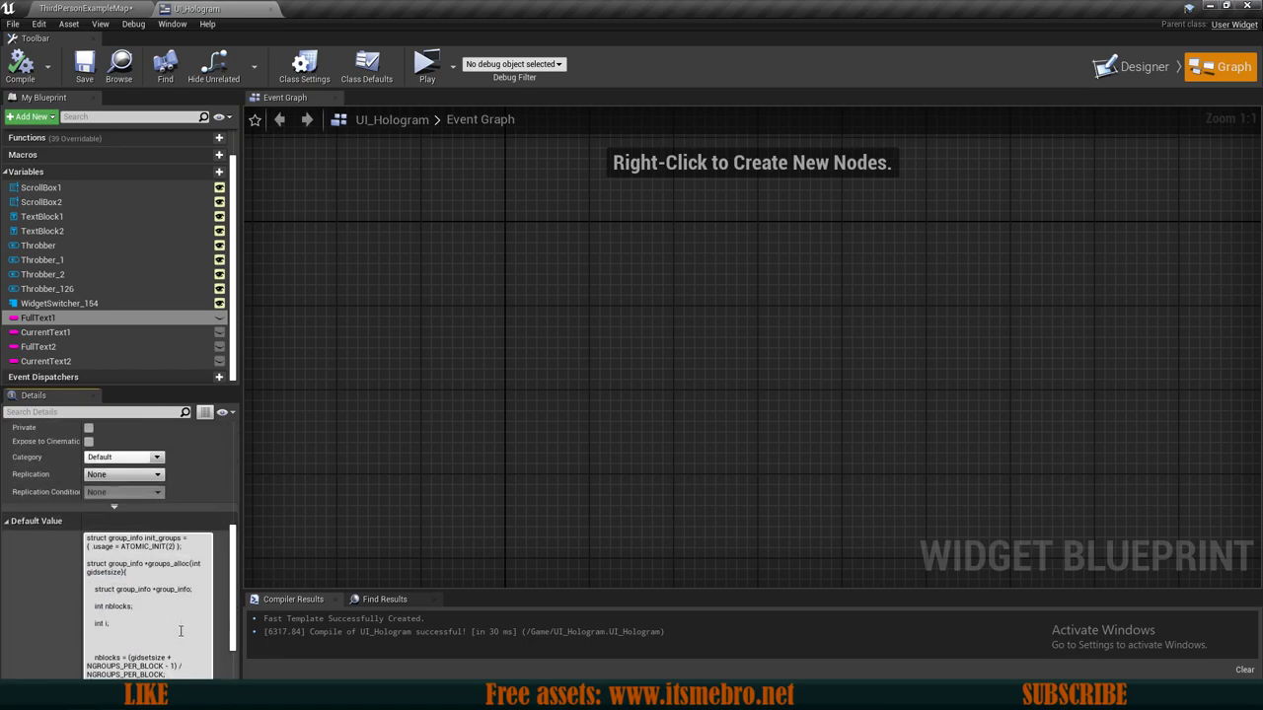
scroll(112, 557, "down", 10)
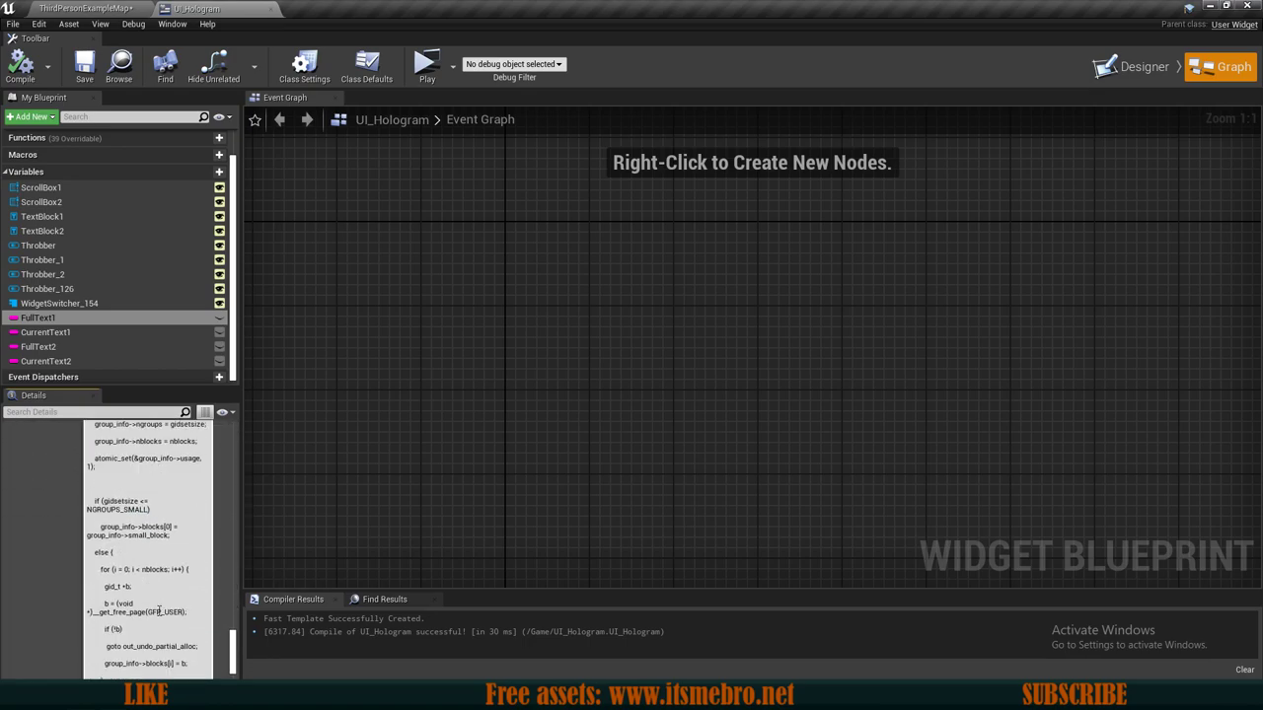
scroll(109, 552, "down", 10)
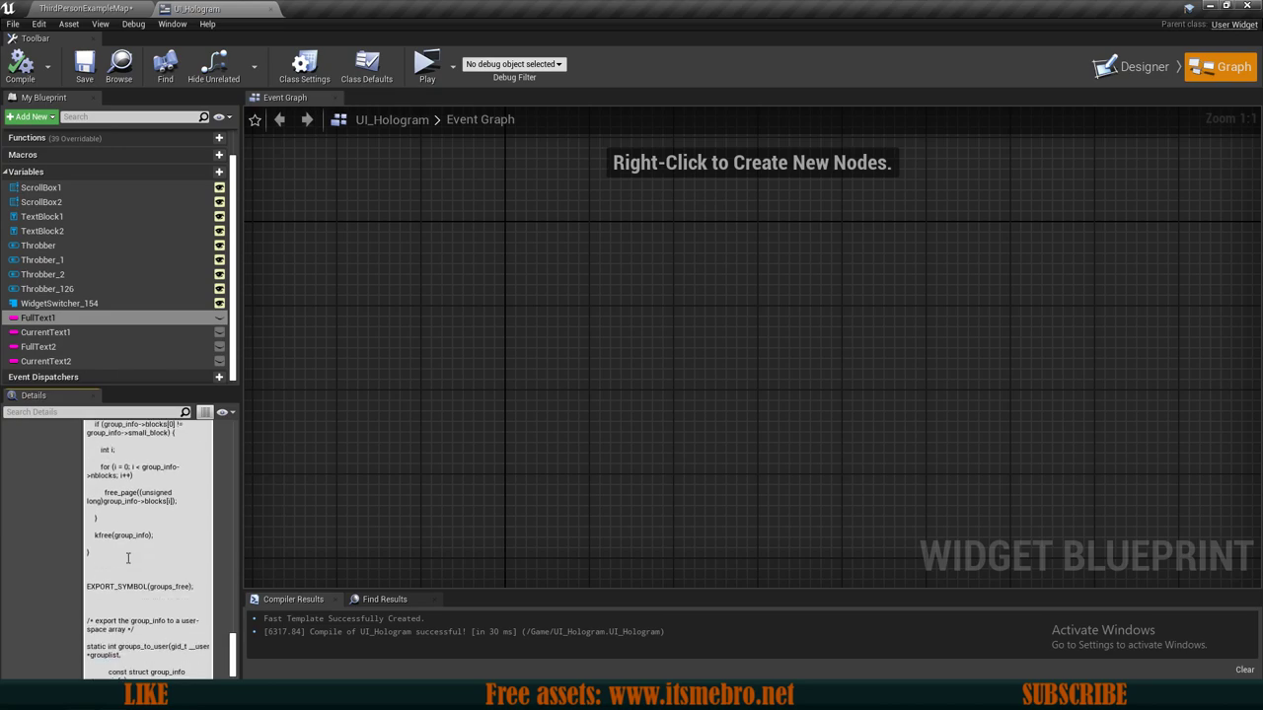
scroll(138, 538, "down", 10)
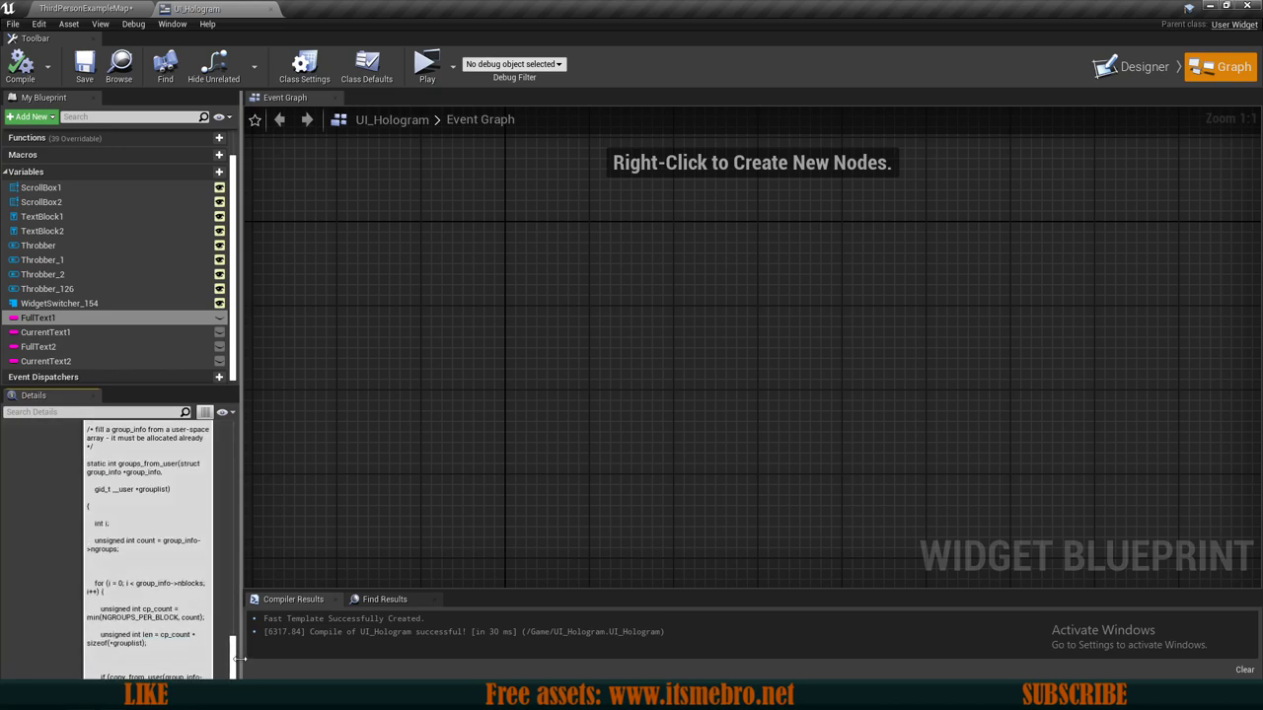
scroll(233, 659, "up", 5)
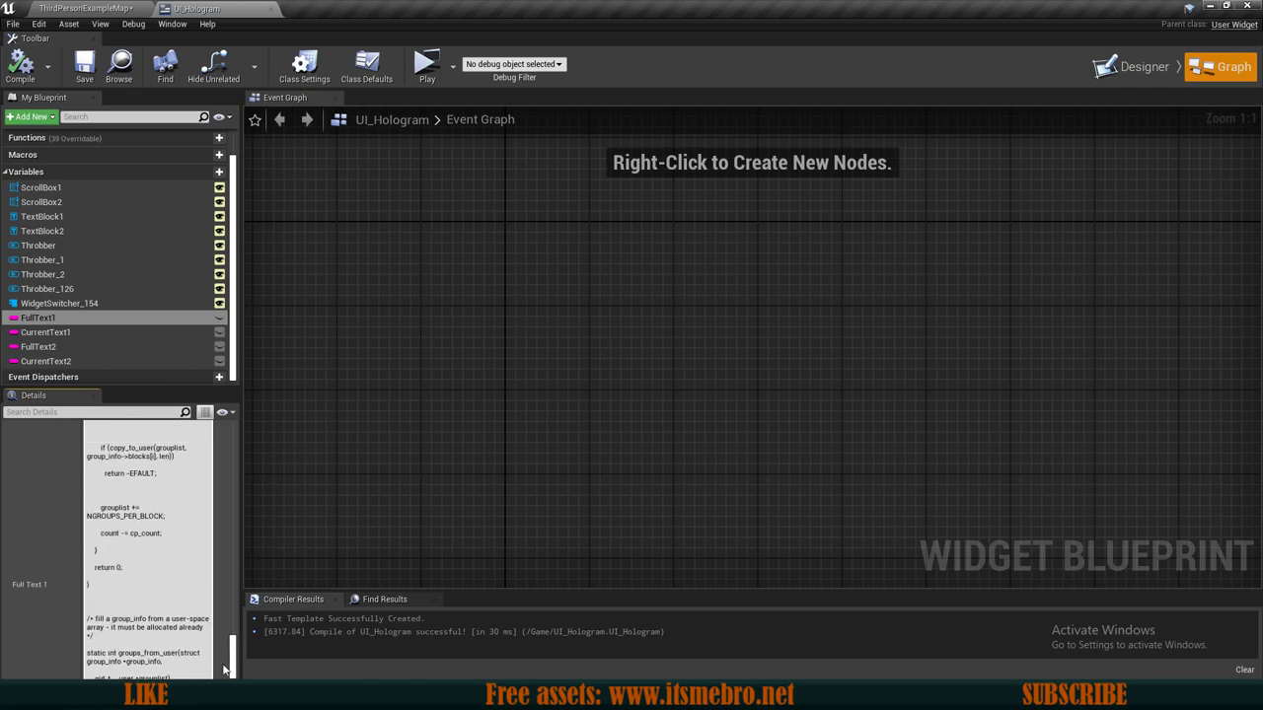
left_click_drag(233, 669, 252, 441)
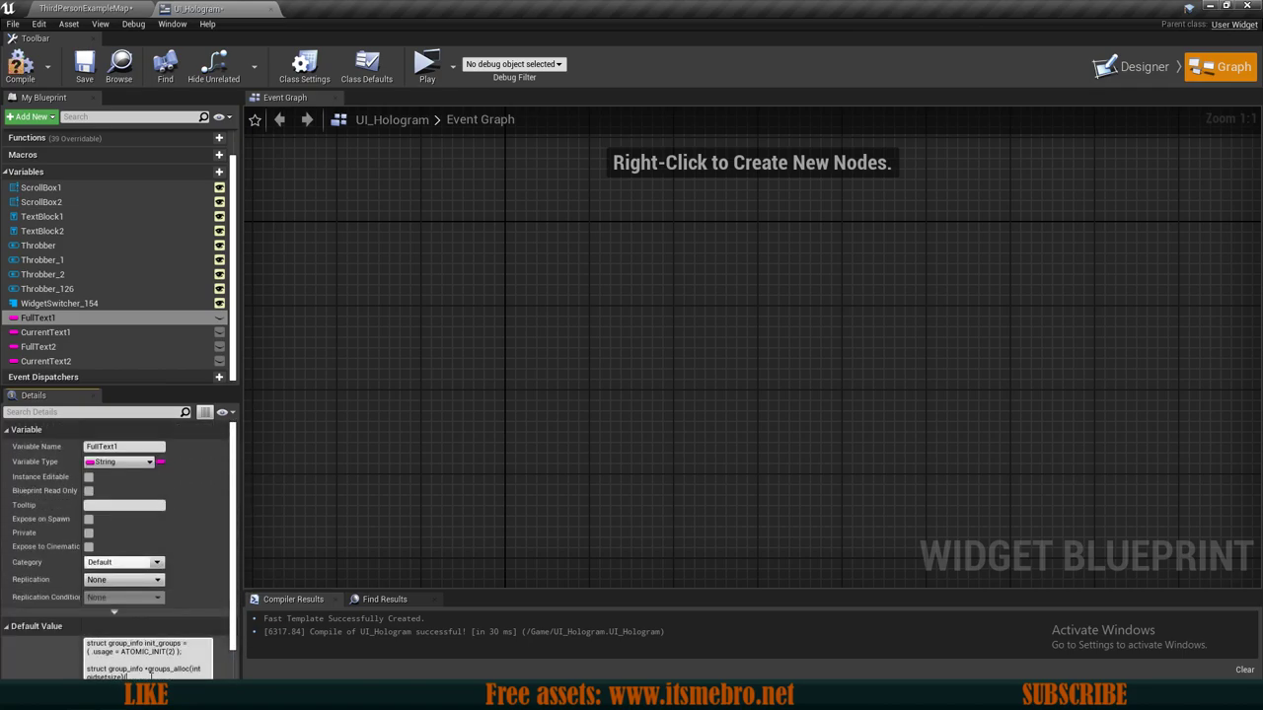
scroll(195, 634, "down", 1)
scroll(194, 634, "down", 6)
Paste the same source code as the default value of the FullText2 variable and compile the blueprint.
left_click(50, 346)
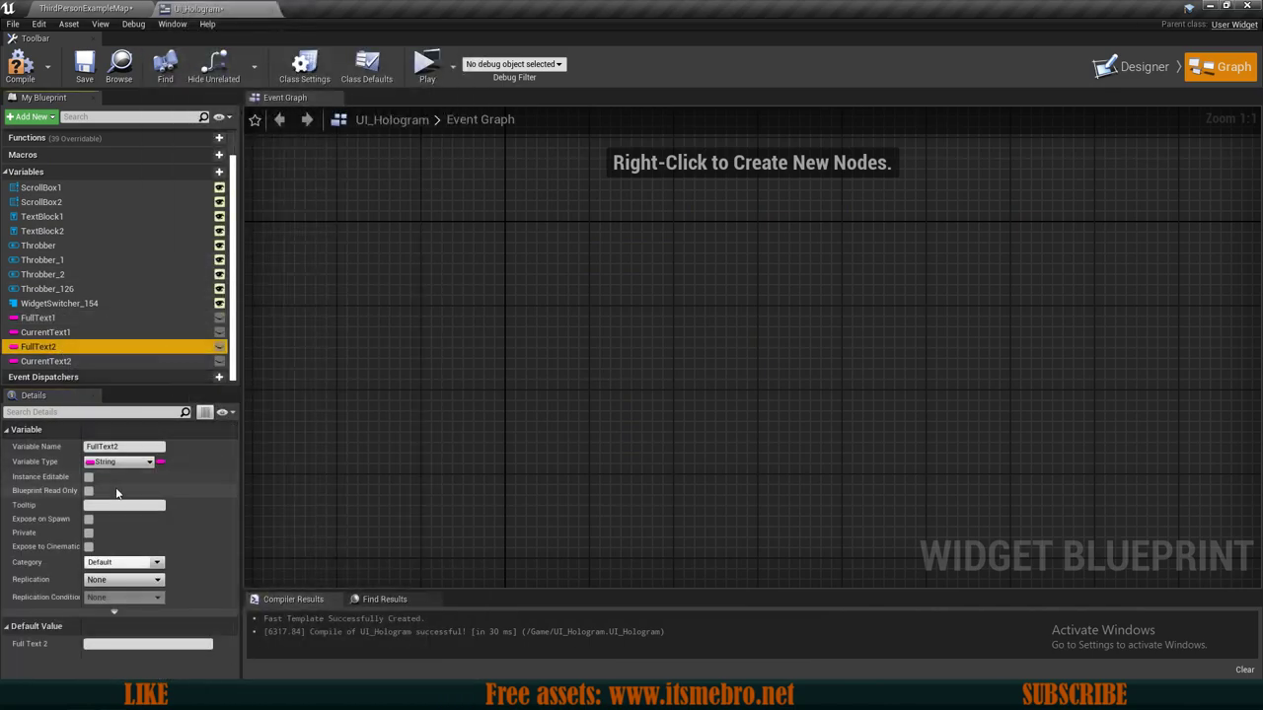
left_click(126, 644)
key("ctrl+v")
left_click(20, 65)
Add a custom event named TypeText1 to the event graph and align it with the grid lines.
right_click_drag(594, 294, 539, 420)
right_click(539, 420)
left_click(411, 396)
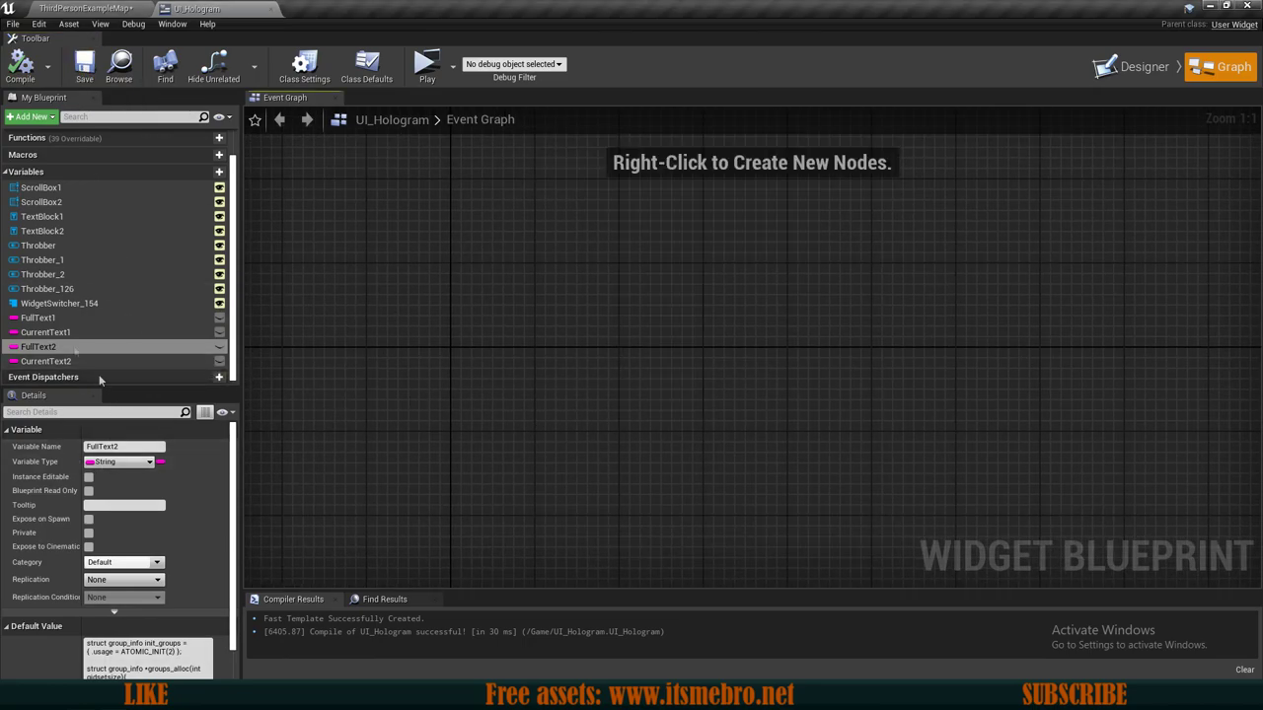
right_click_drag(405, 380, 370, 370)
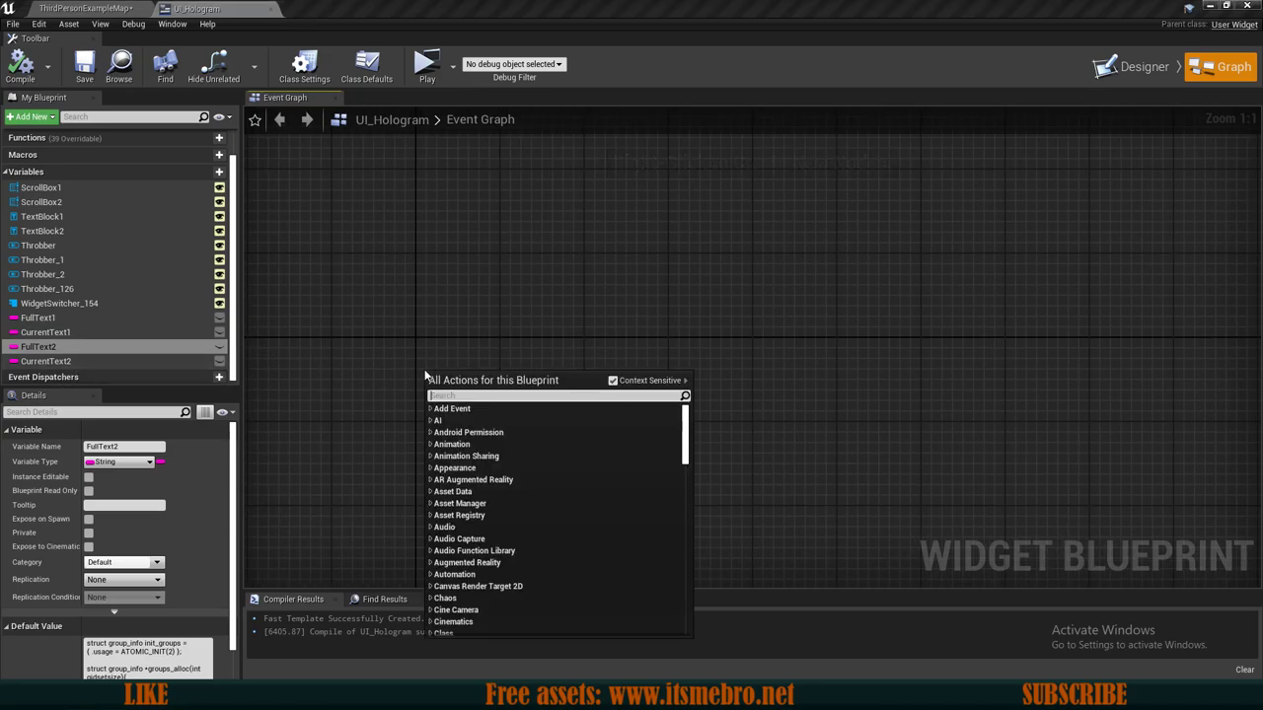
type("custom event")
key("Return")
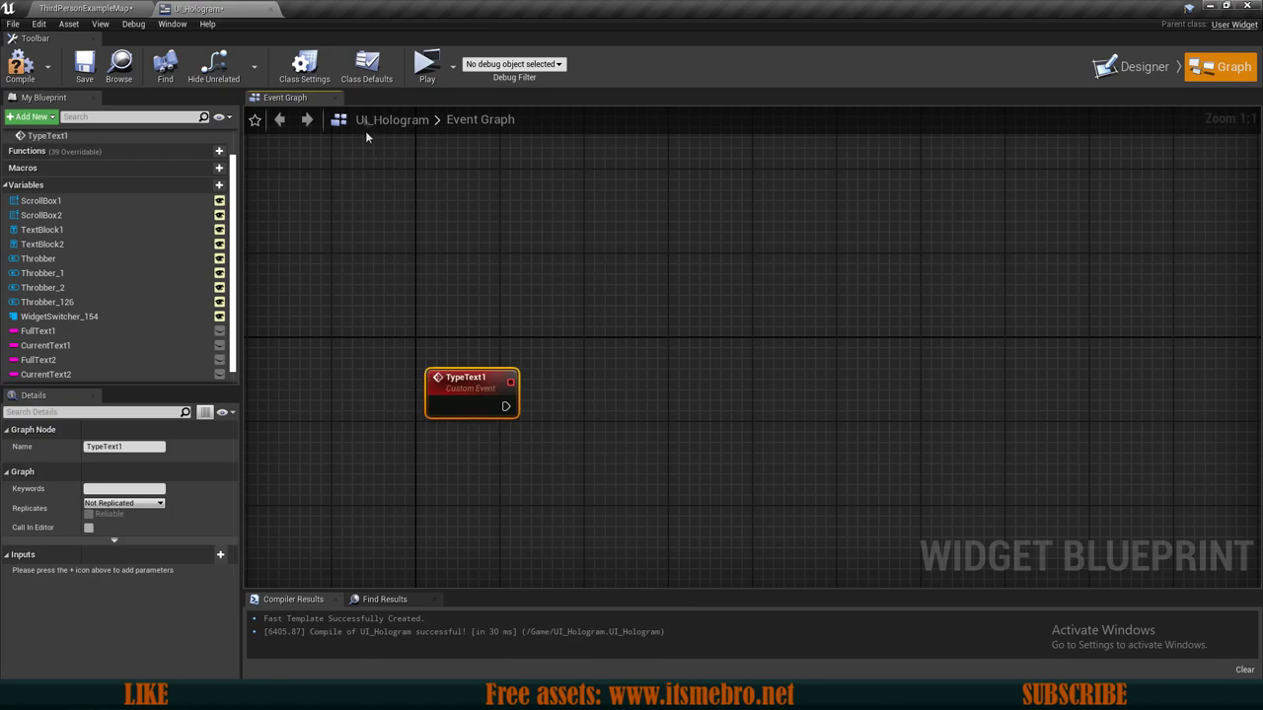
left_click_drag(484, 387, 475, 357)
left_click(488, 422)
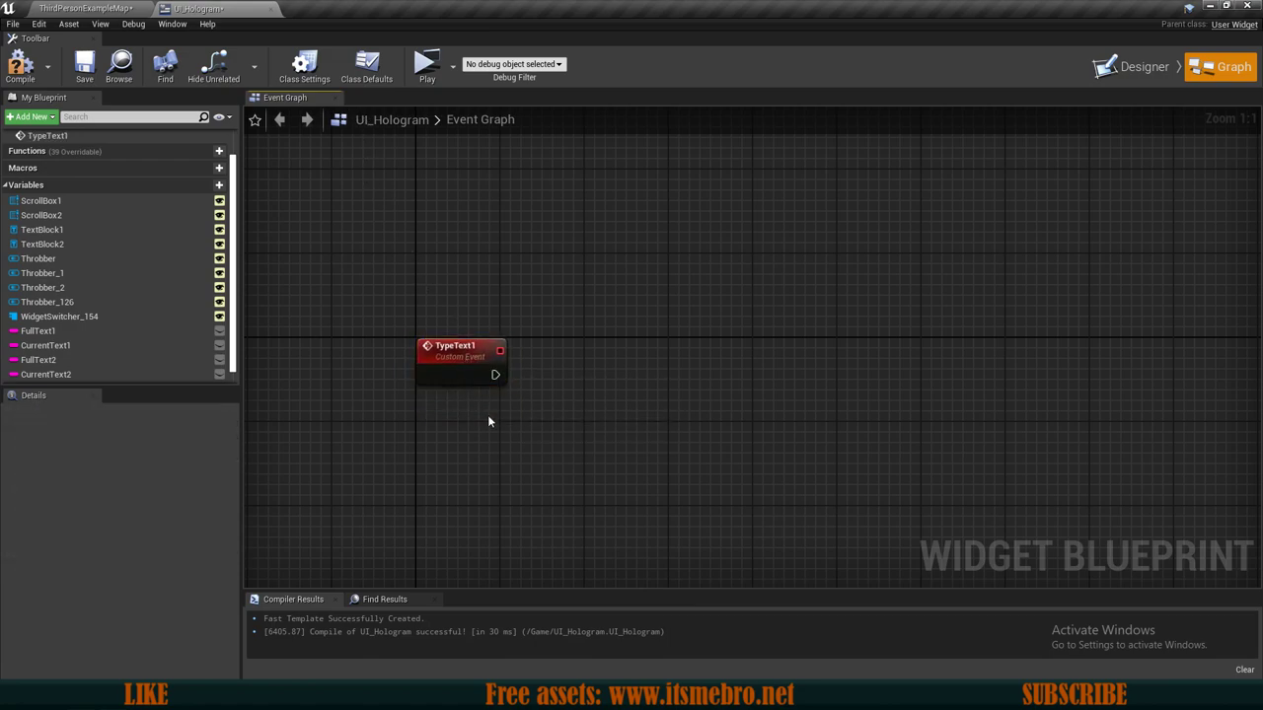
Place a FullText1 getter below the TypeText1 event and feed it into a Get Character Array from String node.
right_click_drag(487, 421, 444, 378)
left_click_drag(52, 332, 390, 431)
left_click(402, 391)
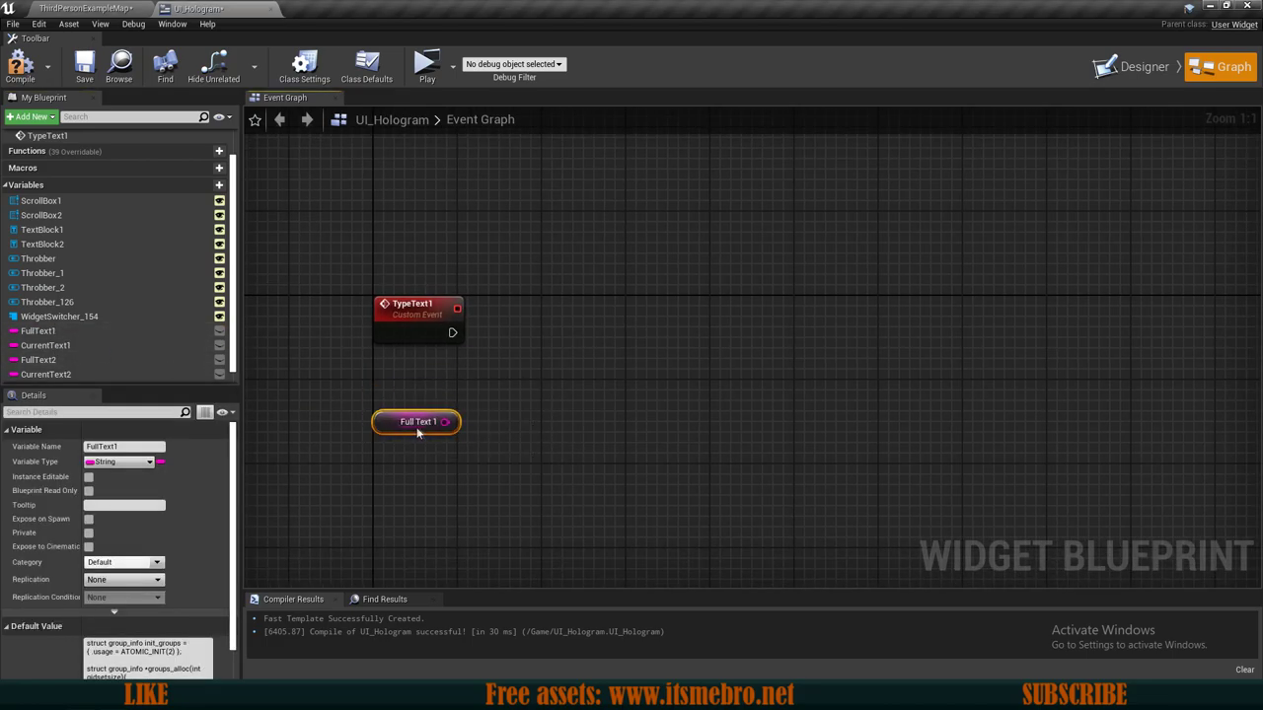
left_click_drag(508, 427, 505, 423)
type("get array")
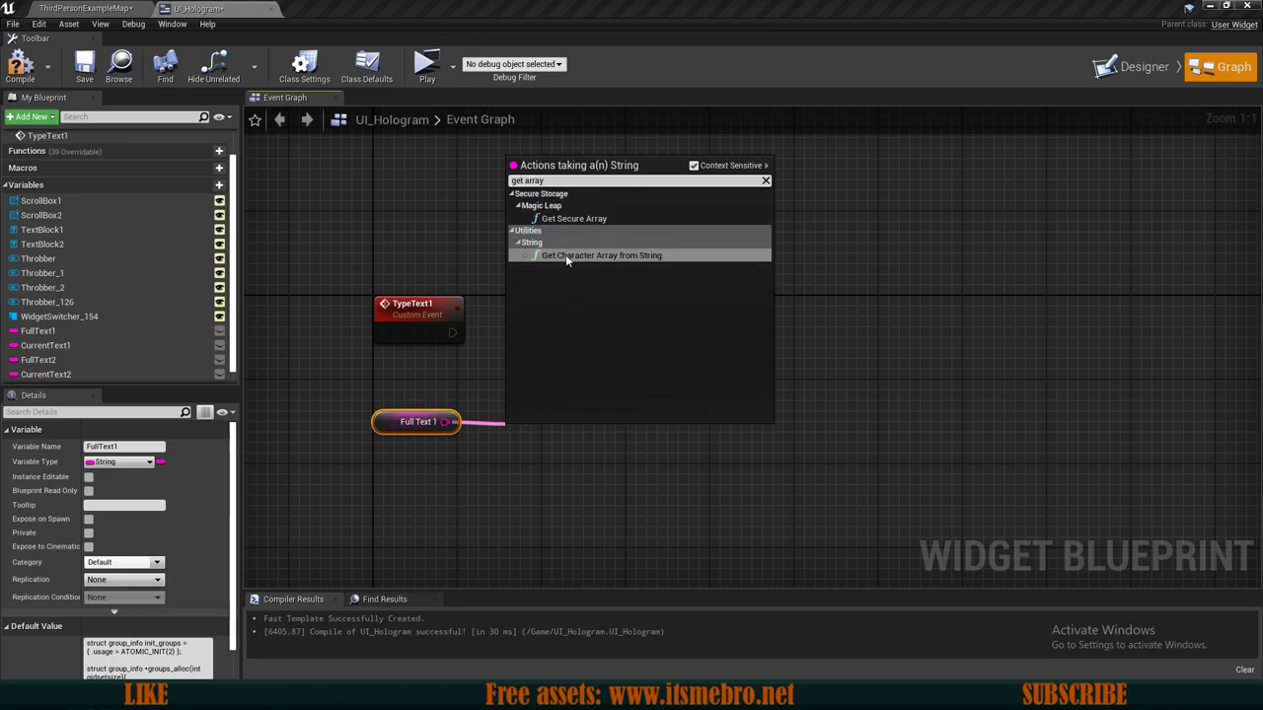
left_click(618, 257)
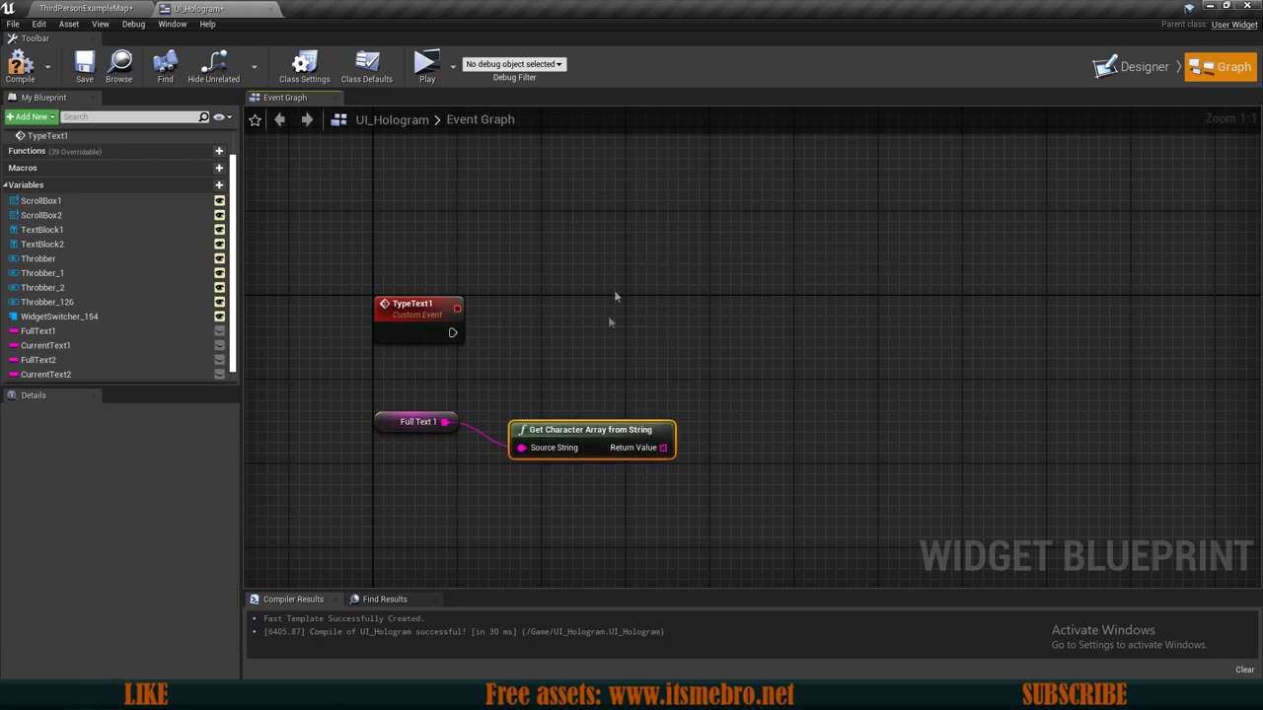
left_click_drag(604, 426, 562, 405)
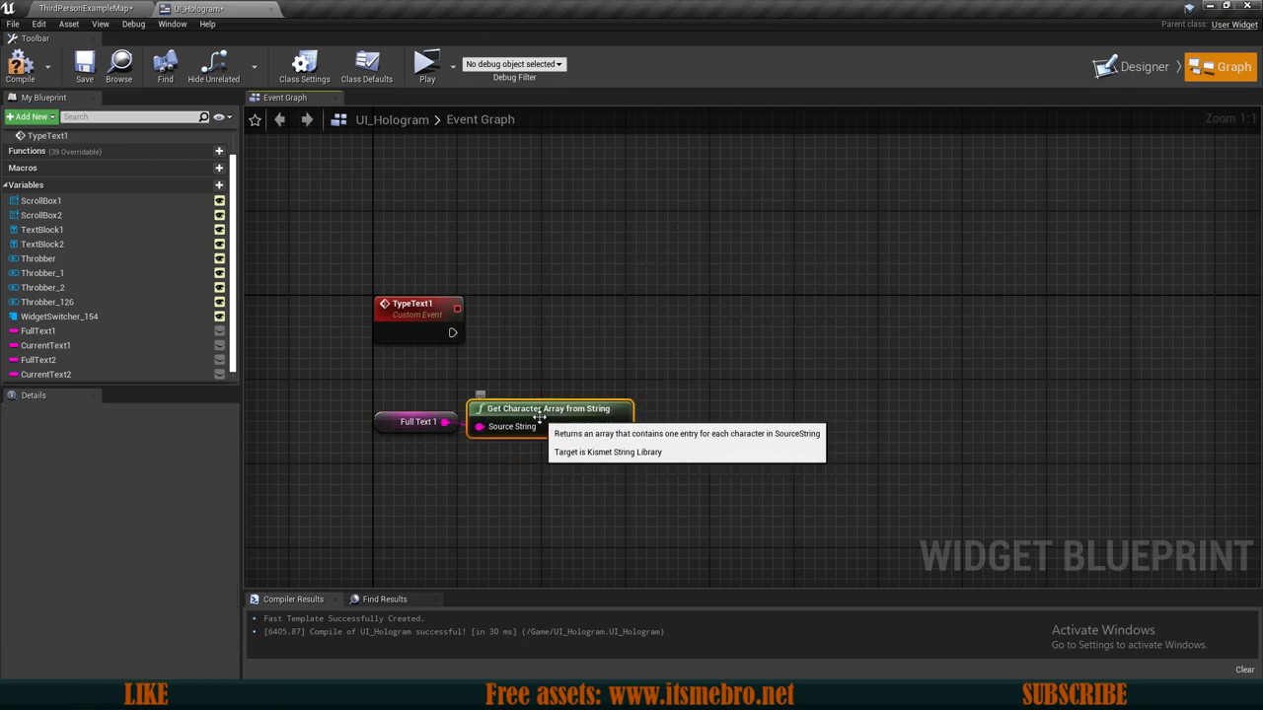
left_click(398, 426)
right_click_drag(596, 484, 529, 497)
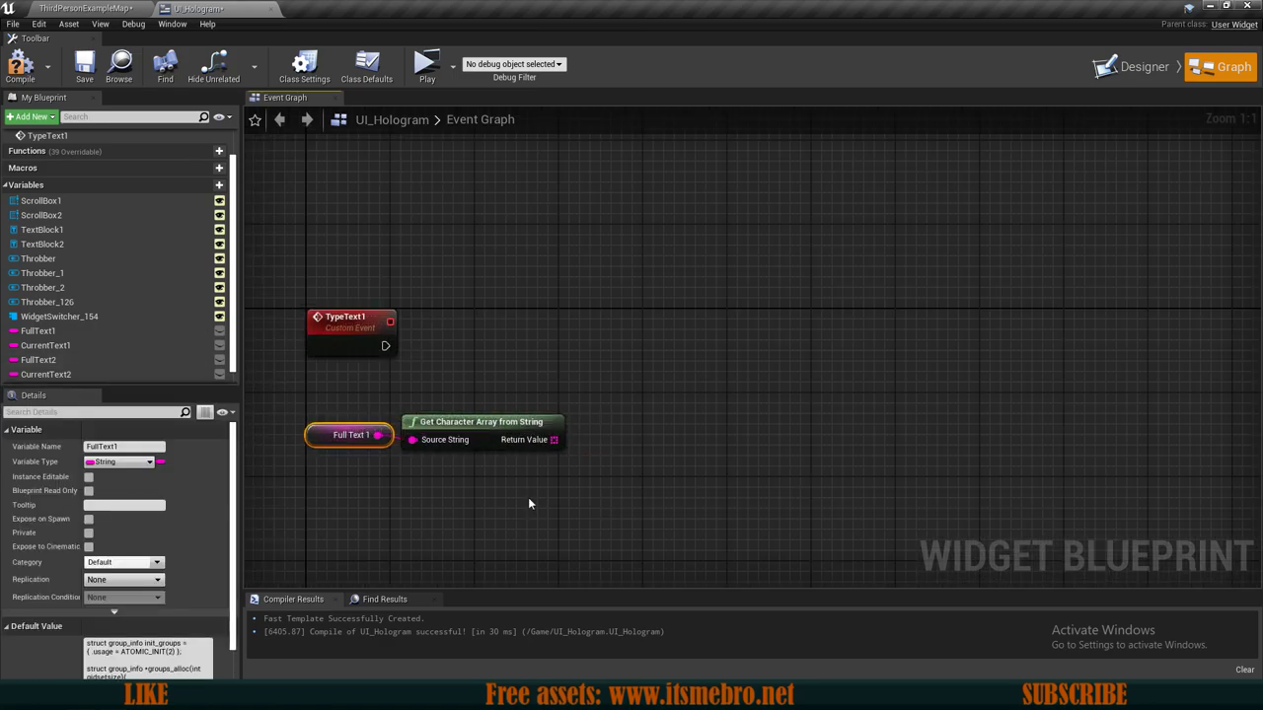
left_click(468, 428)
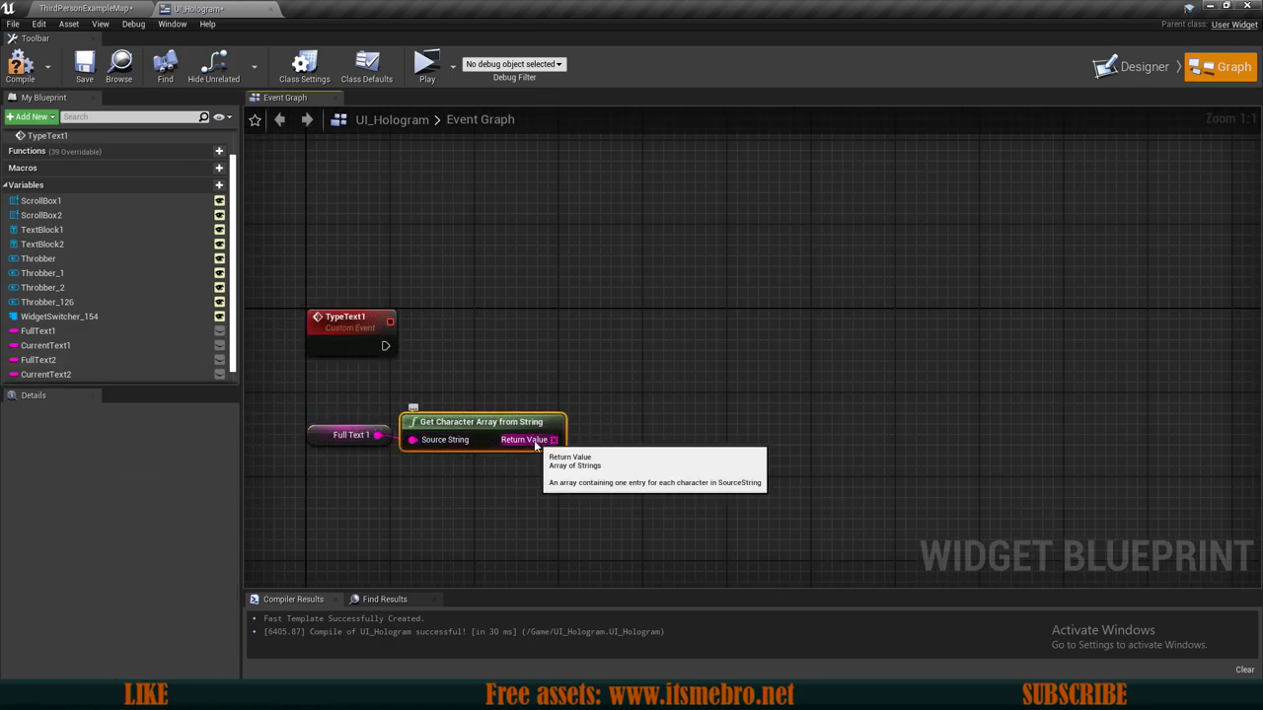
Add an array Length node fed by the Return Value of Get Character Array from String.
right_click_drag(536, 447, 506, 440)
left_click_drag(541, 440, 550, 435)
type("leng")
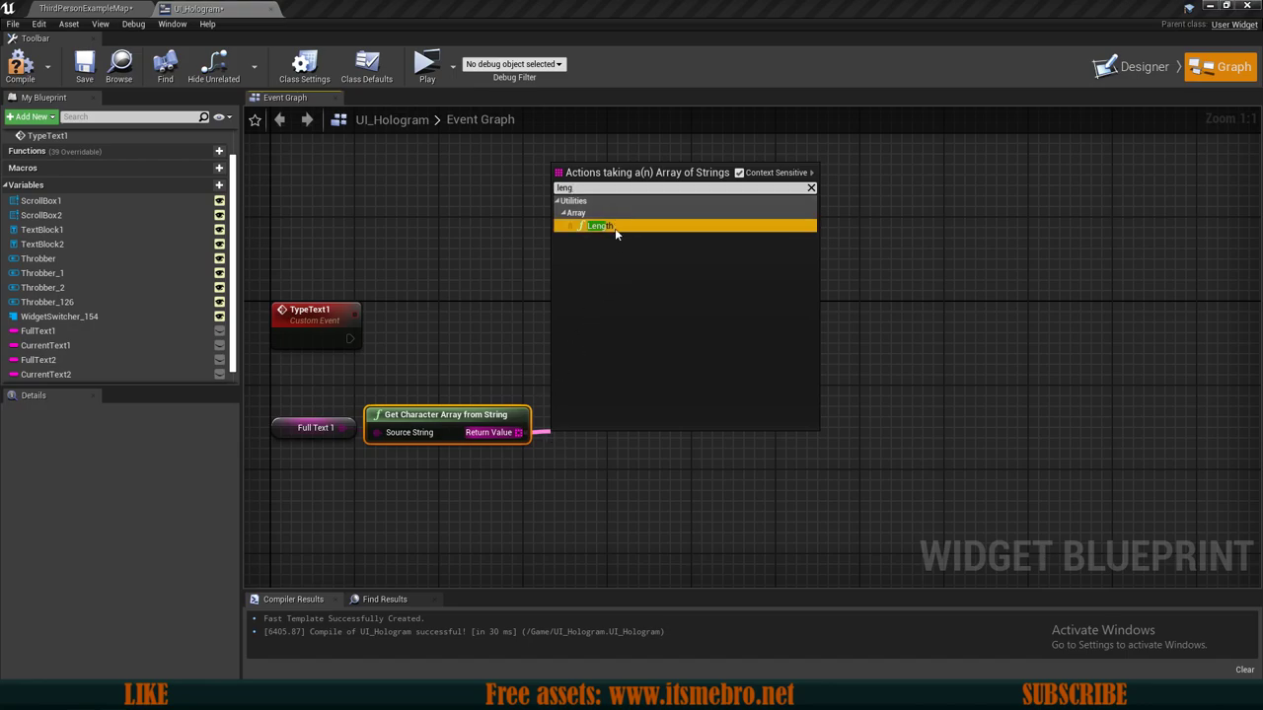
left_click(615, 228)
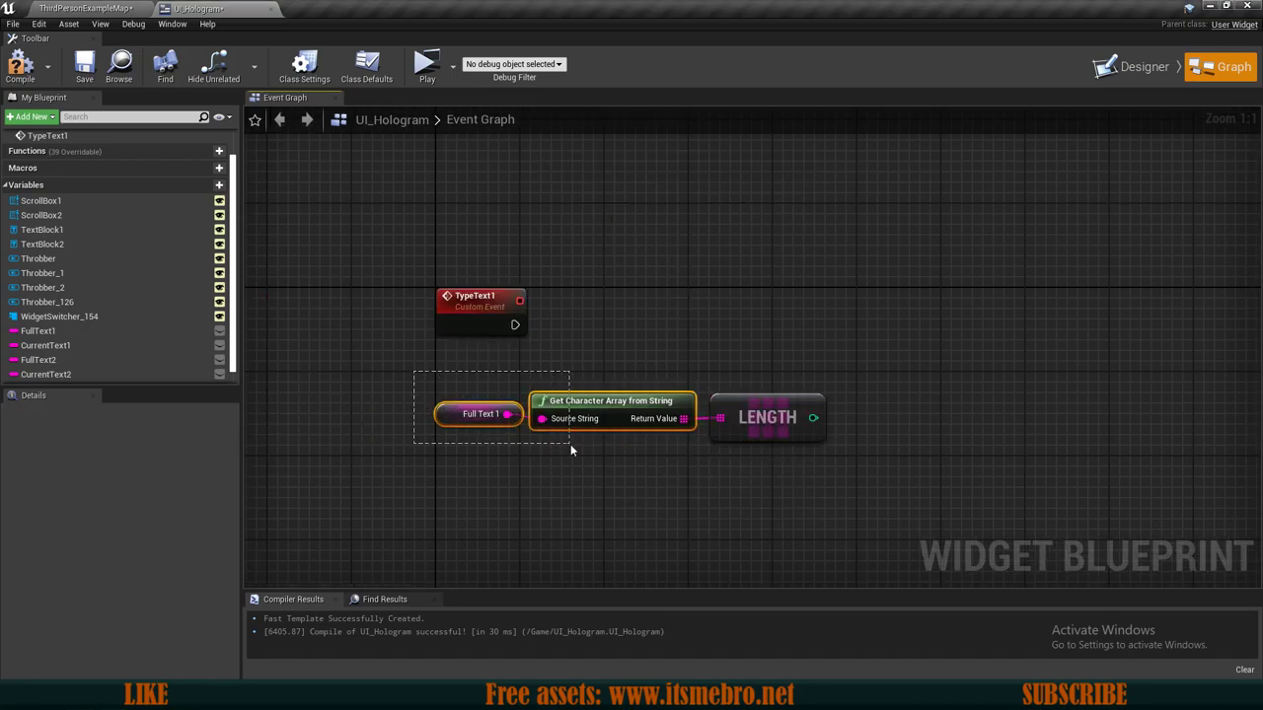
left_click_drag(570, 444, 584, 454)
left_click(659, 475)
right_click_drag(673, 479, 520, 507)
right_click_drag(536, 405, 606, 392)
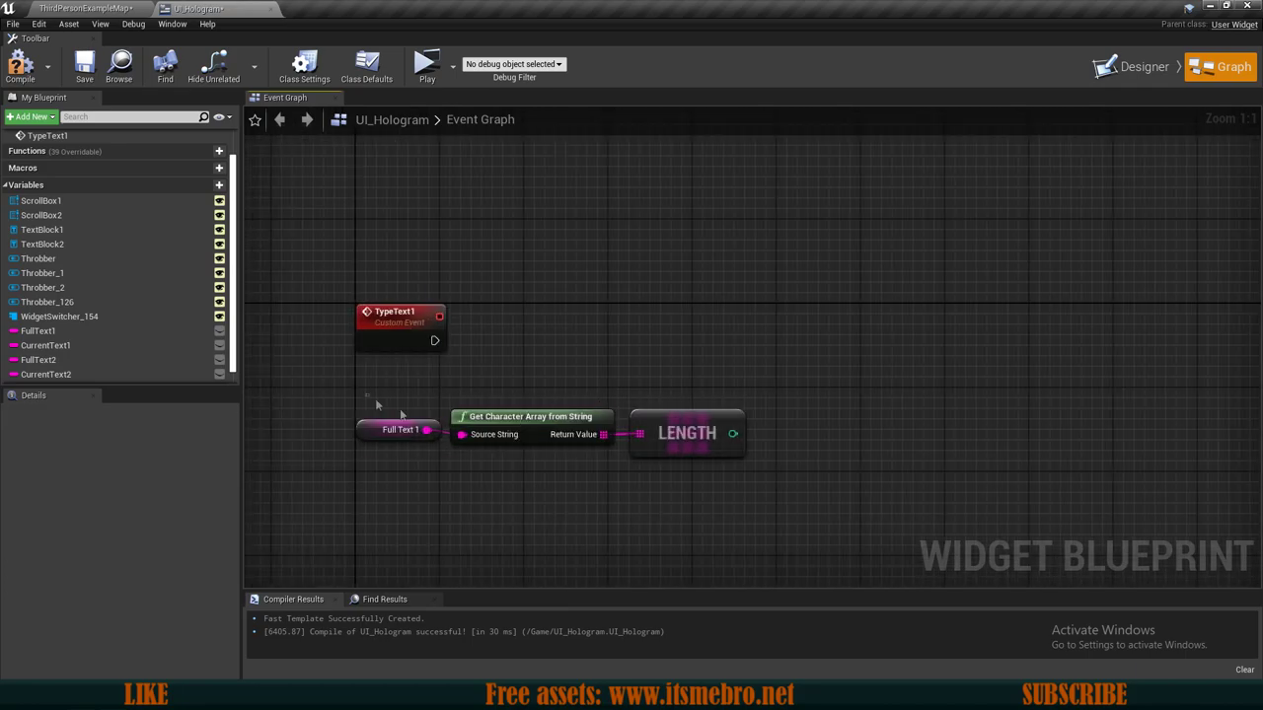
left_click(620, 483)
Place a CurrentText1 getter above the FullText1 chain and connect it to a string Len node aligned beside it.
left_click_drag(57, 347, 483, 359)
left_click_drag(558, 374, 582, 373)
type("legh")
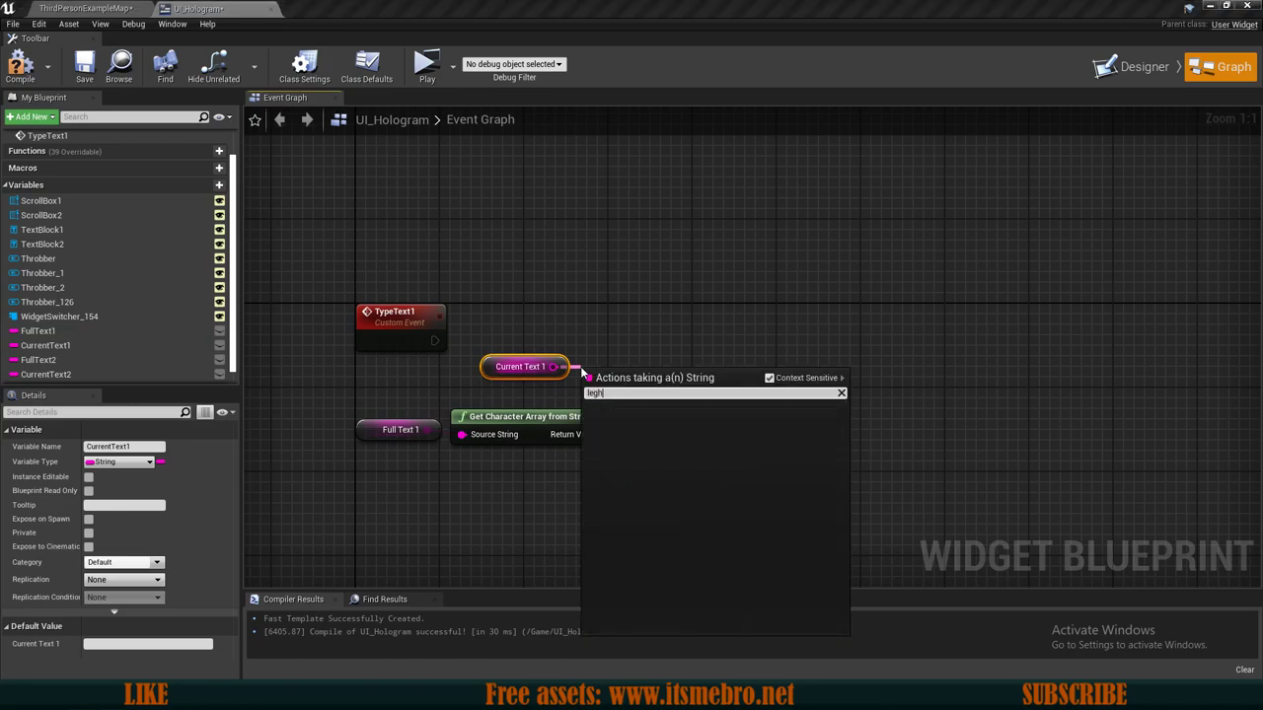
key("BackSpace")
key("BackSpace")
type("ng")
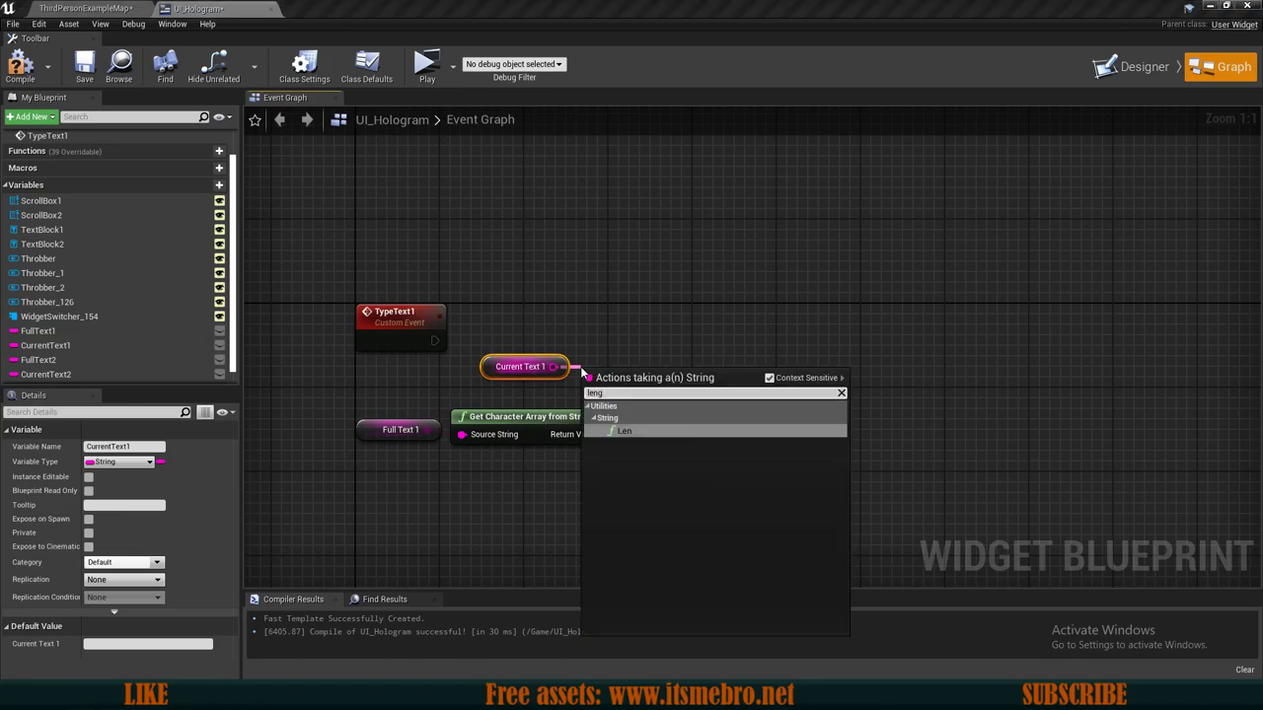
left_click(651, 430)
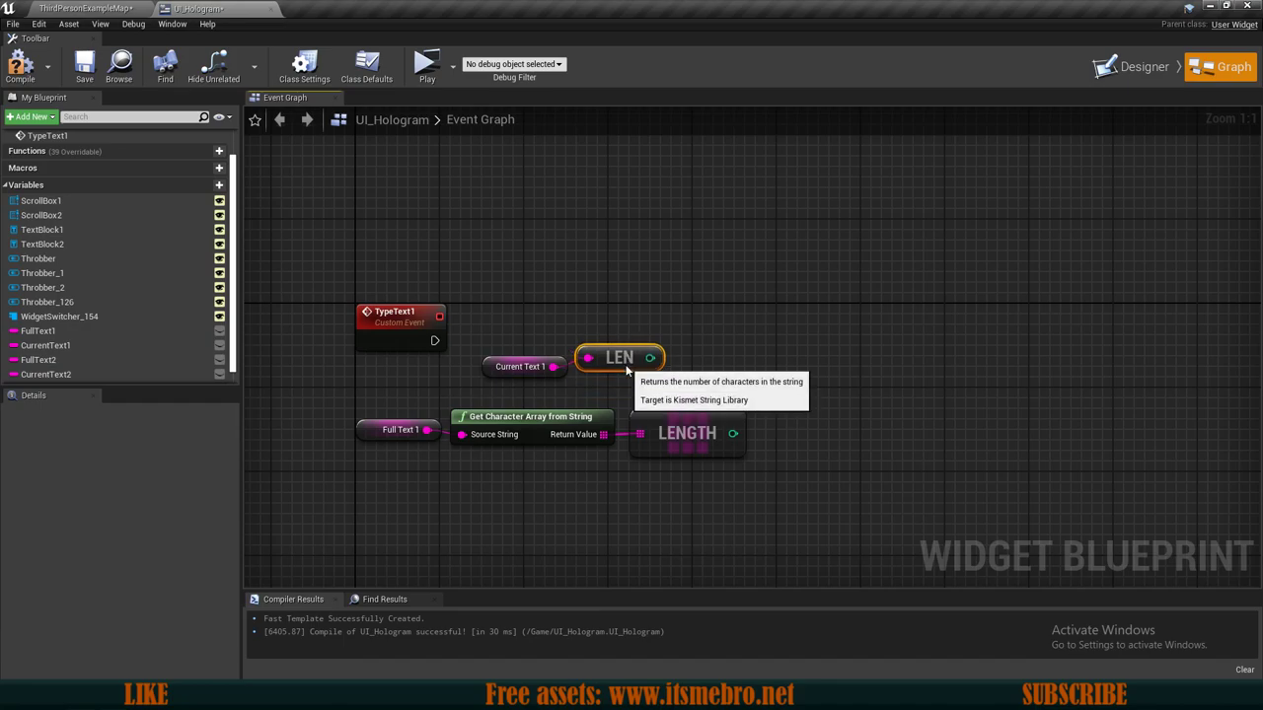
left_click_drag(627, 371, 625, 367)
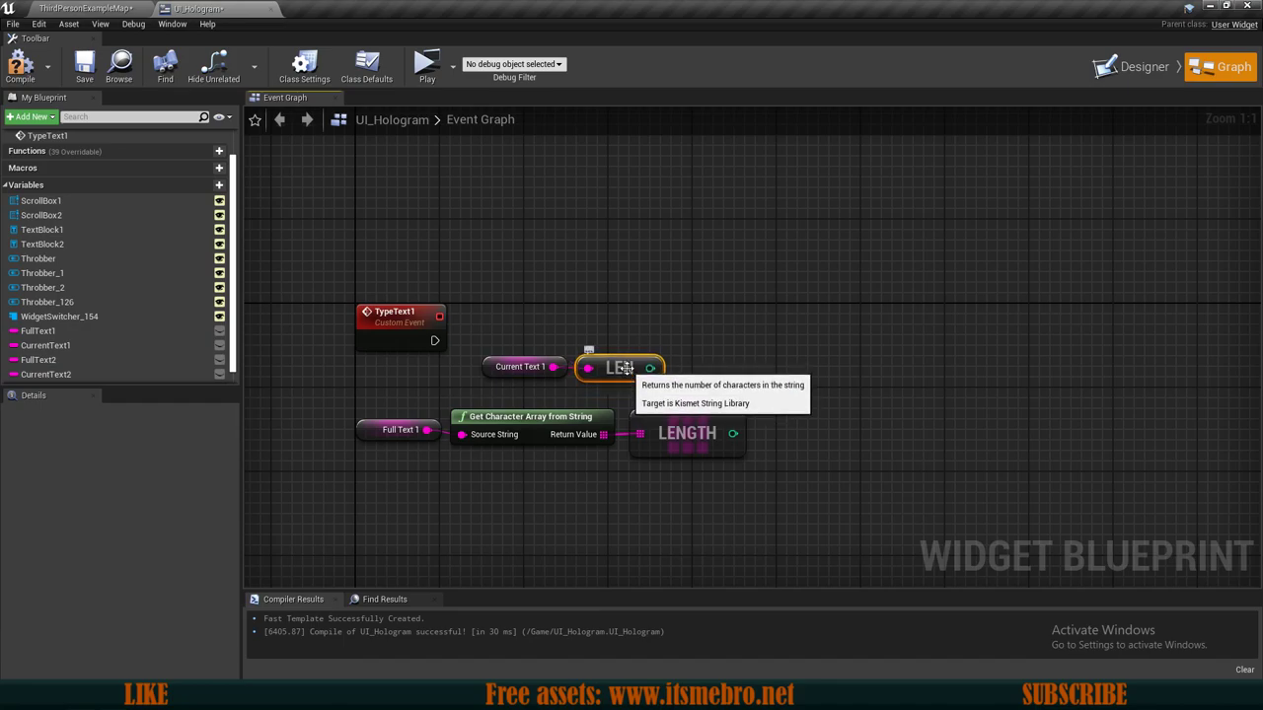
Add an integer < integer node comparing the Len of CurrentText1 with the Length of the FullText1 character array.
right_click_drag(626, 367, 519, 346)
left_click_drag(545, 346, 728, 347)
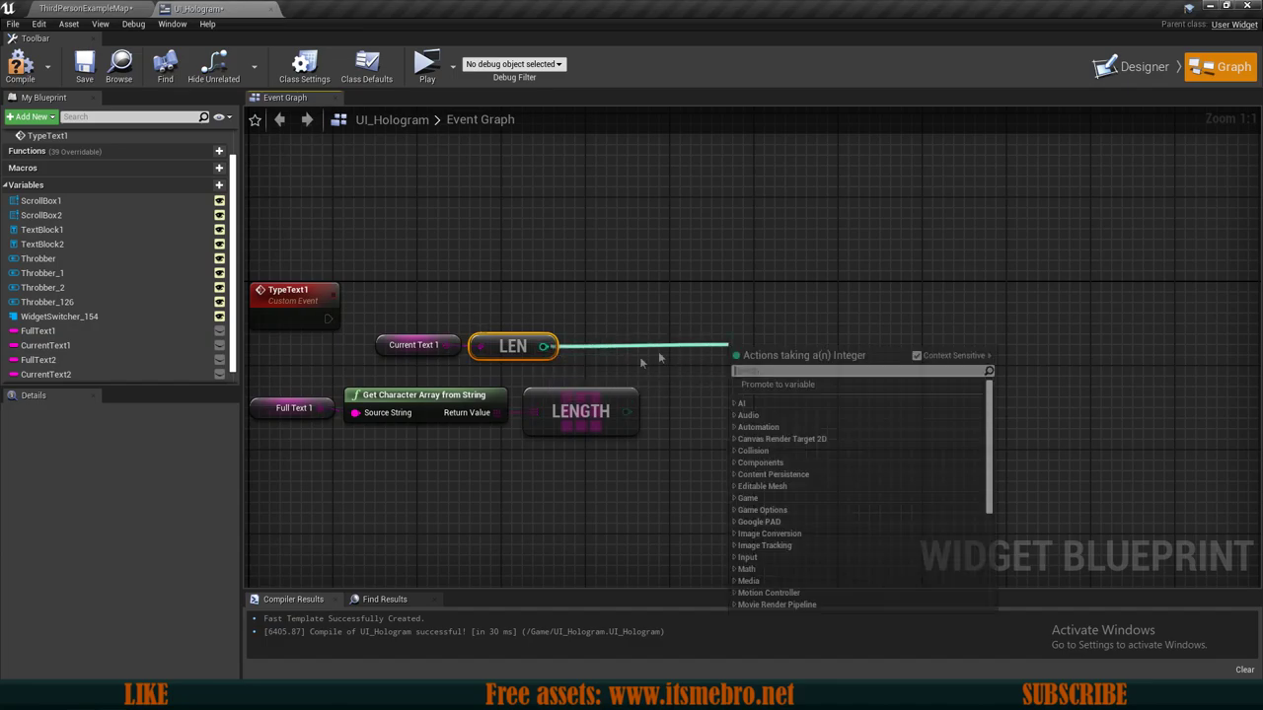
type("<")
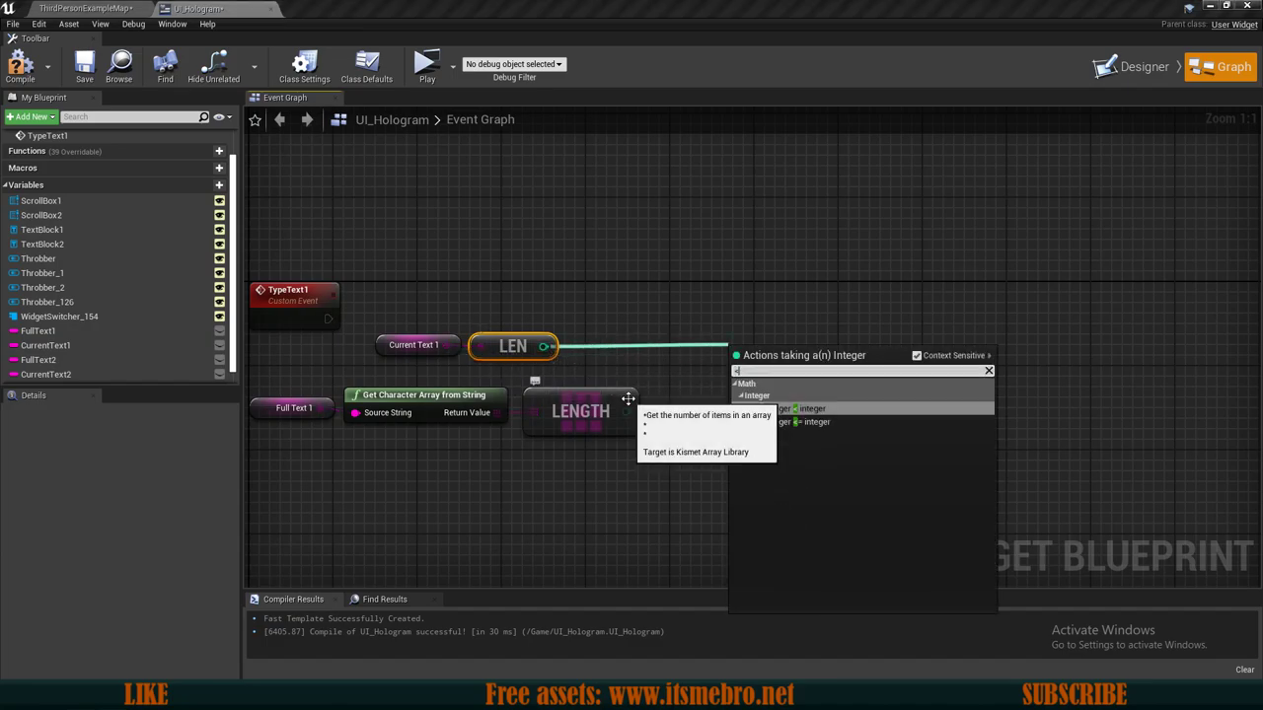
key("Return")
left_click_drag(628, 412, 750, 374)
left_click(433, 386)
right_click_drag(295, 414, 311, 453)
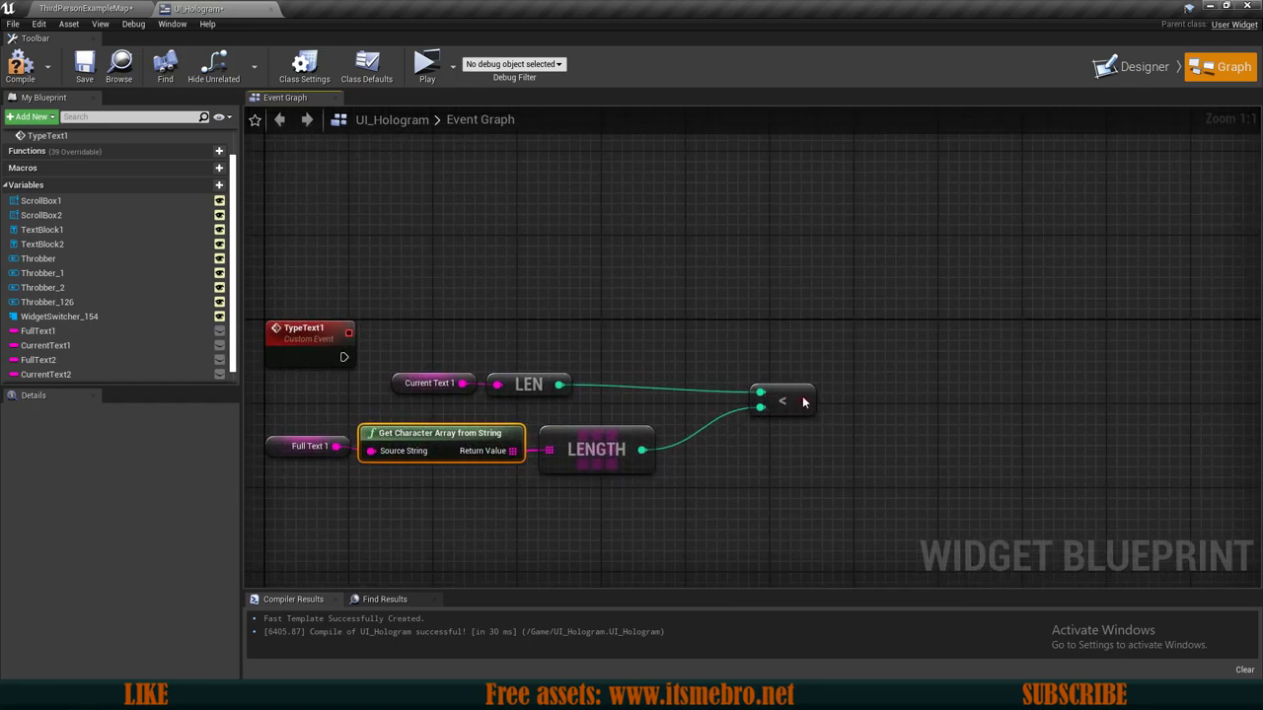
left_click_drag(782, 395, 701, 395)
Add a Branch node executed by TypeText1 and connect the less-than result to its Condition.
left_click_drag(344, 358, 813, 355)
type("branch")
key("Return")
left_click_drag(889, 374, 816, 353)
left_click_drag(719, 390, 770, 377)
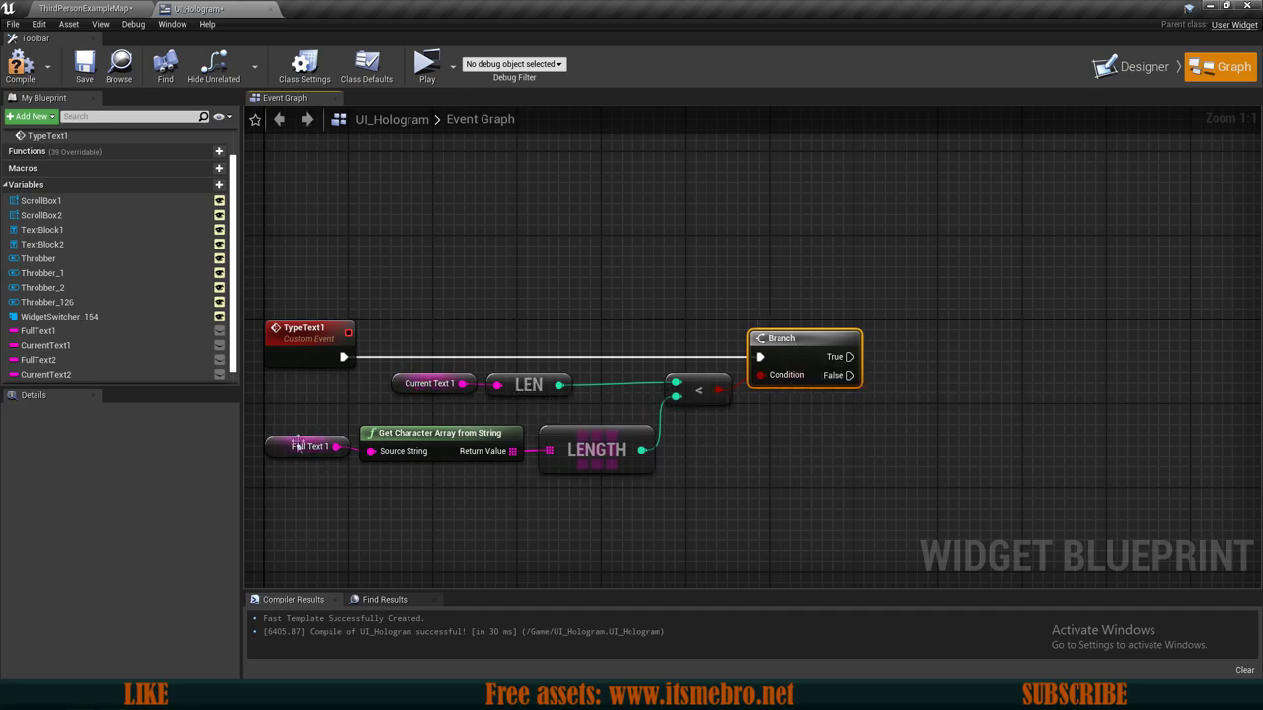
Add a Set CurrentText1 node on the Branch's True output and feed its value from an Append node.
right_click_drag(935, 429, 718, 449)
left_click_drag(56, 347, 632, 380)
left_click_drag(753, 382, 819, 412)
type("append")
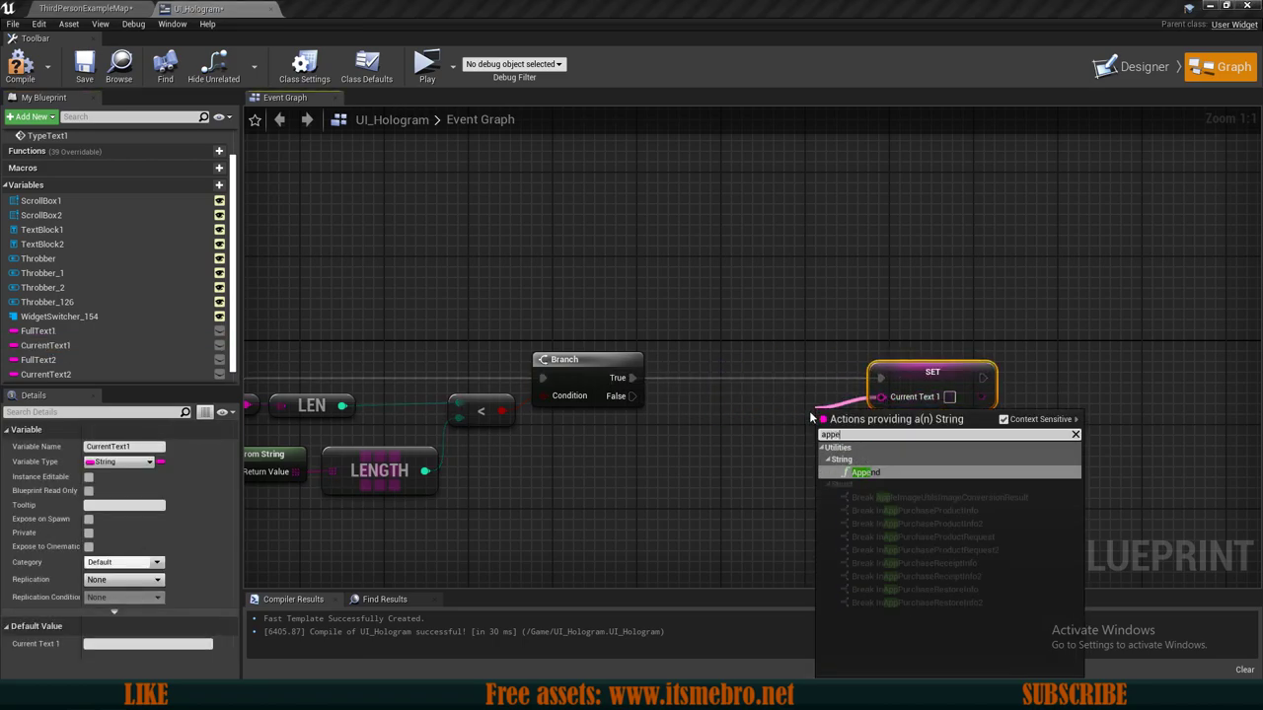
key("Return")
left_click_drag(833, 413, 737, 412)
Place another CurrentText1 getter, connect it to input A of the Append node and line it up beside the node.
right_click_drag(598, 435, 690, 416)
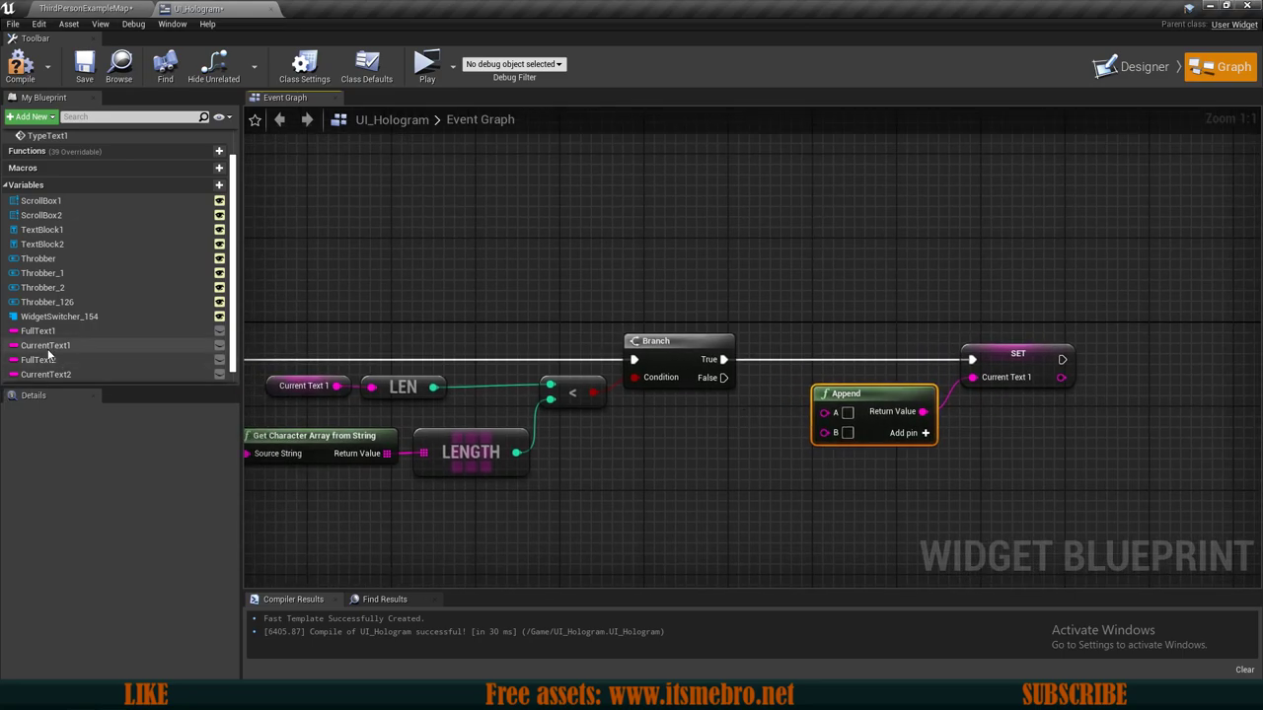
left_click_drag(47, 347, 693, 466)
left_click_drag(841, 422, 841, 422)
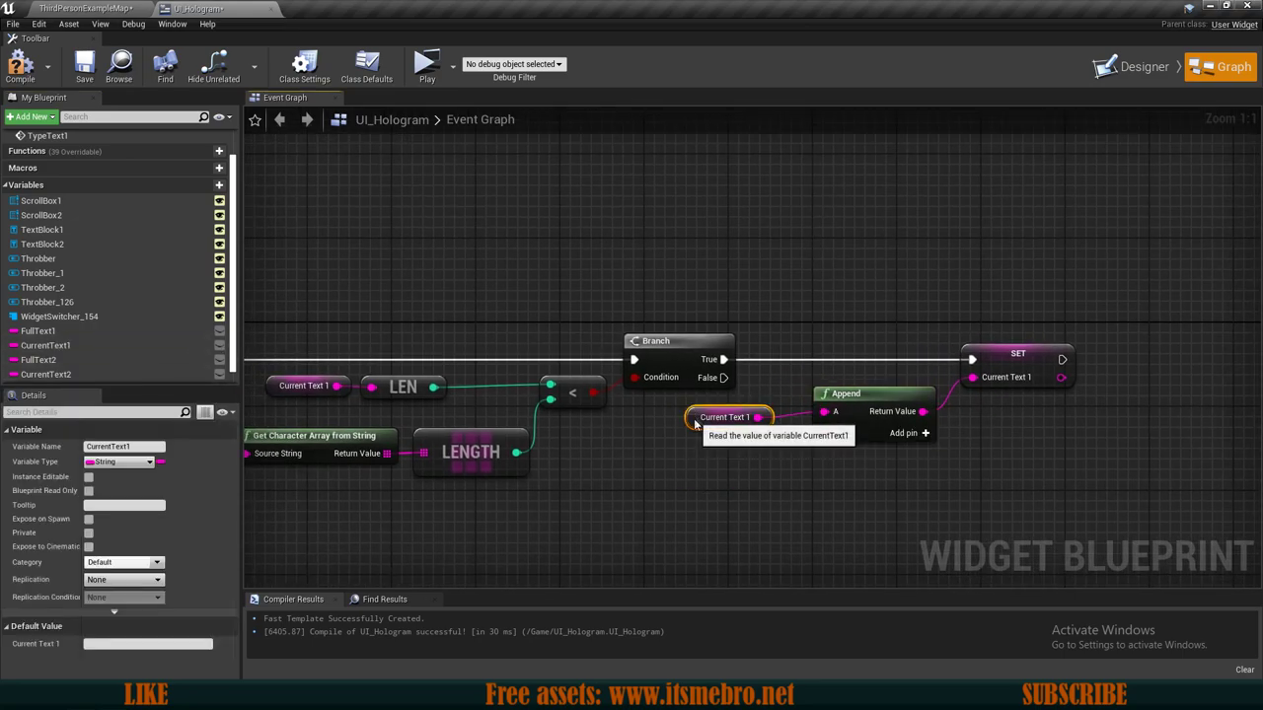
left_click_drag(721, 418, 717, 409)
left_click(670, 454)
Add a Get (a ref) array node fed by the Return Value of Get Character Array from String.
right_click_drag(668, 454, 721, 415)
scroll(719, 434, "down", 1)
scroll(716, 430, "up", 1)
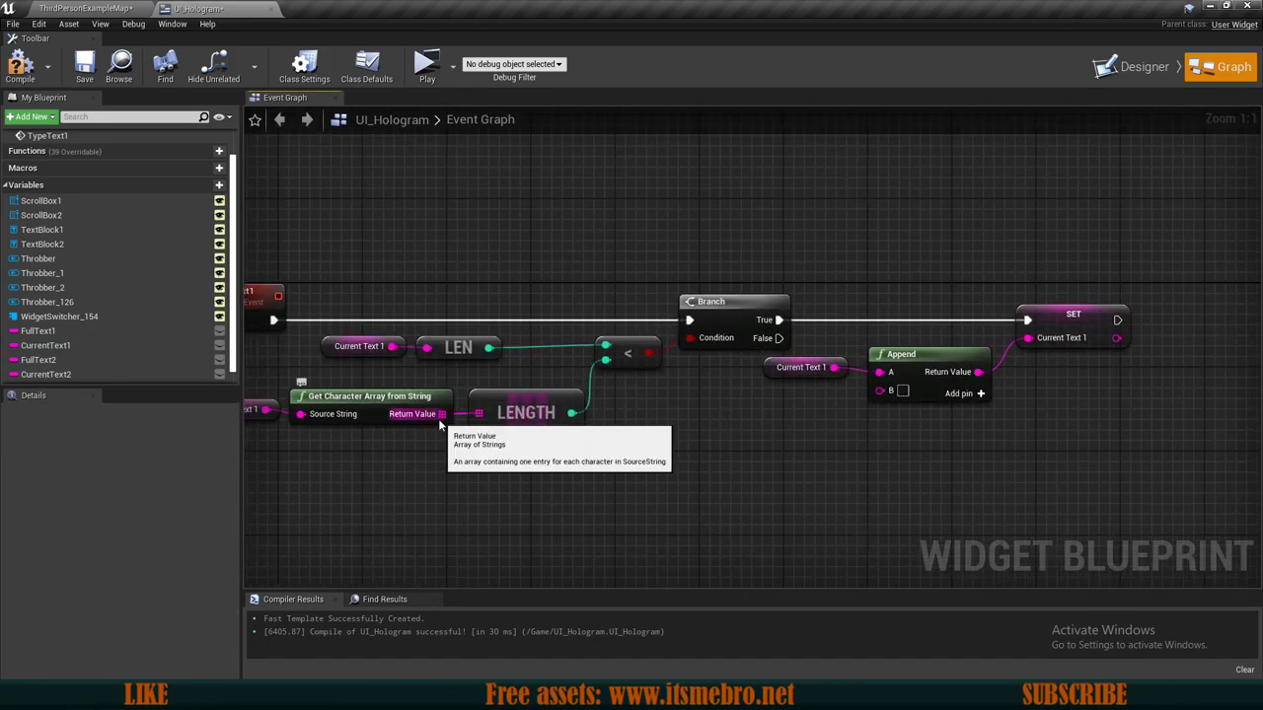
left_click_drag(443, 416, 670, 430)
type("get")
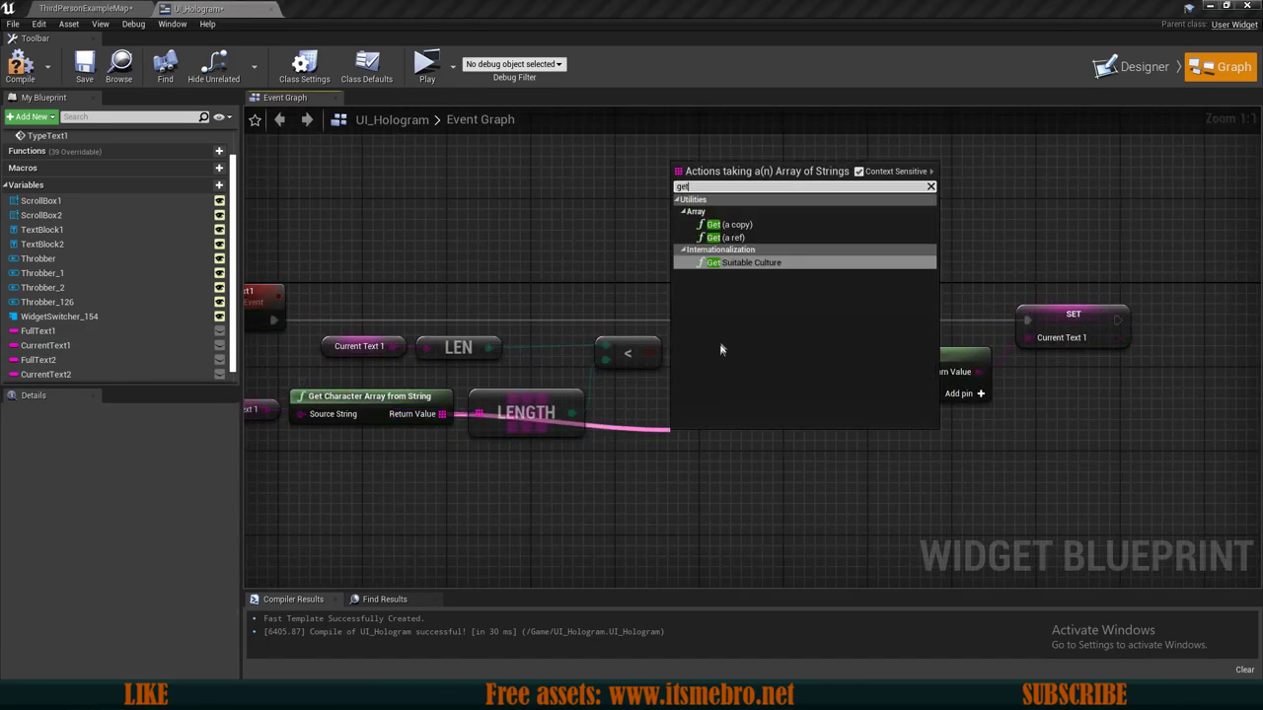
left_click(726, 238)
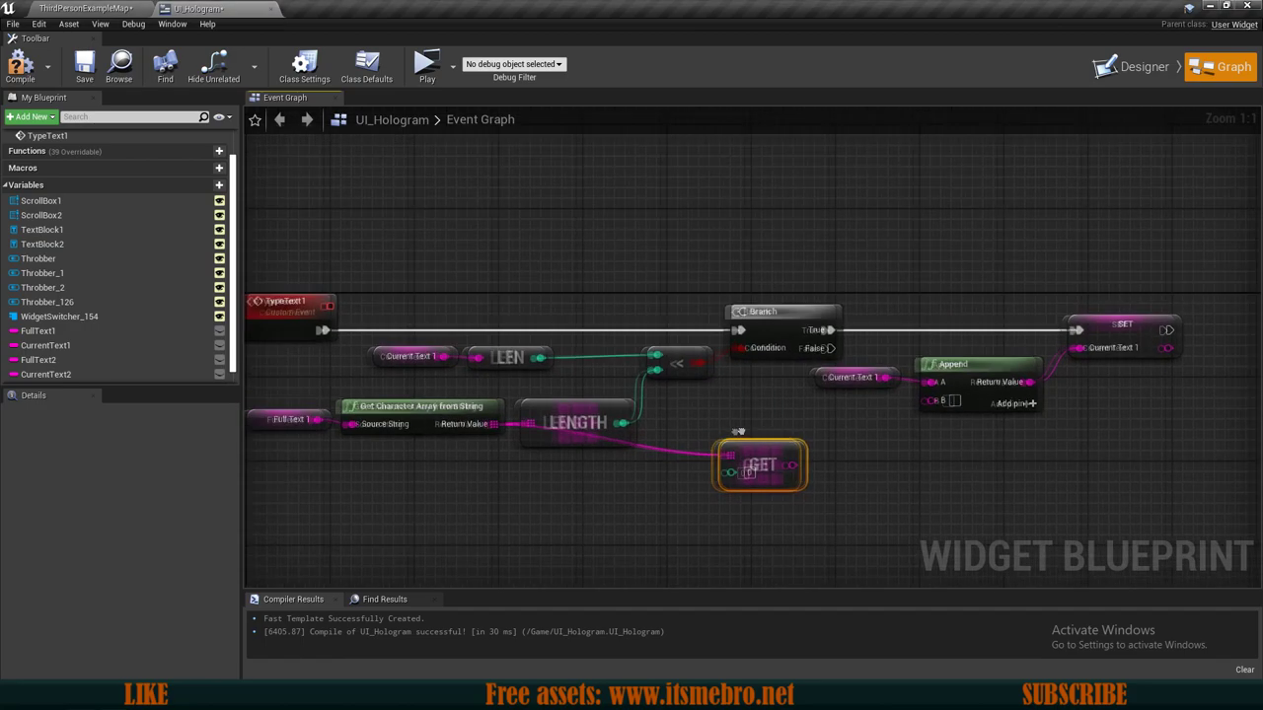
Connect the array Get node's output to Append input B, place Get below the CurrentText1 getter and feed its index from LEN.
right_click_drag(735, 431, 747, 428)
left_click_drag(766, 441, 806, 432)
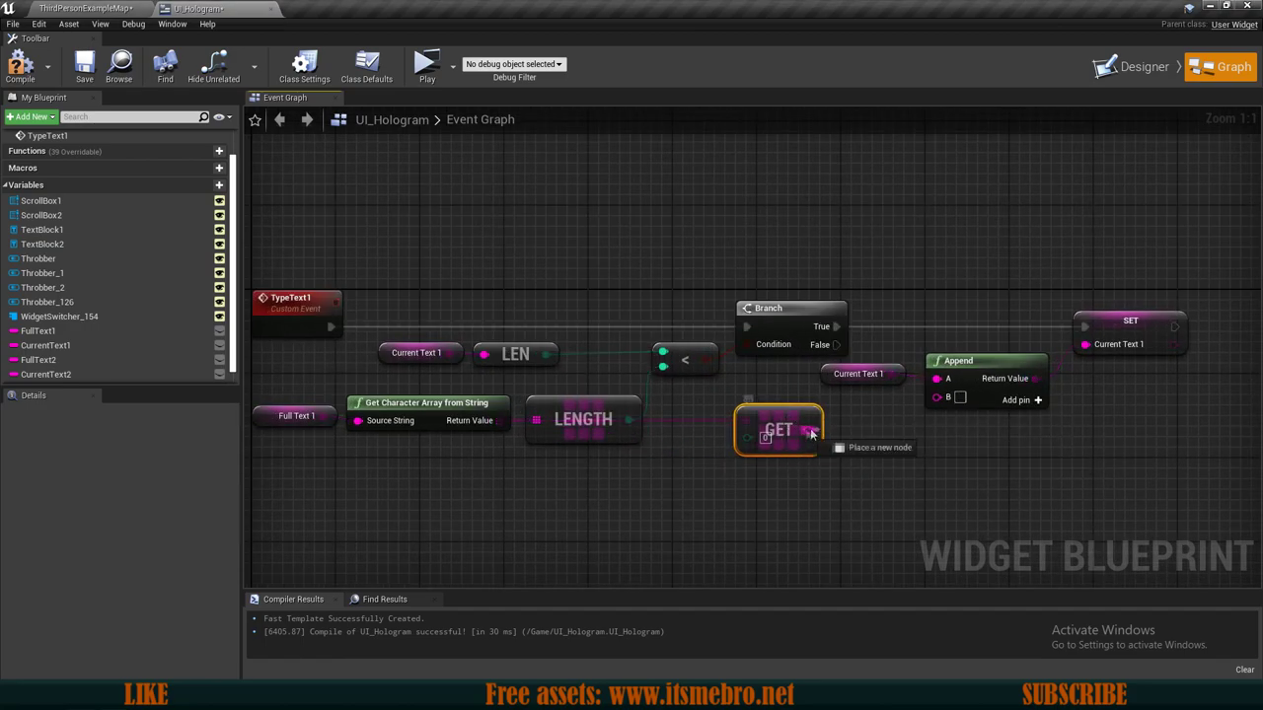
left_click_drag(950, 414, 939, 397)
left_click_drag(794, 427, 878, 406)
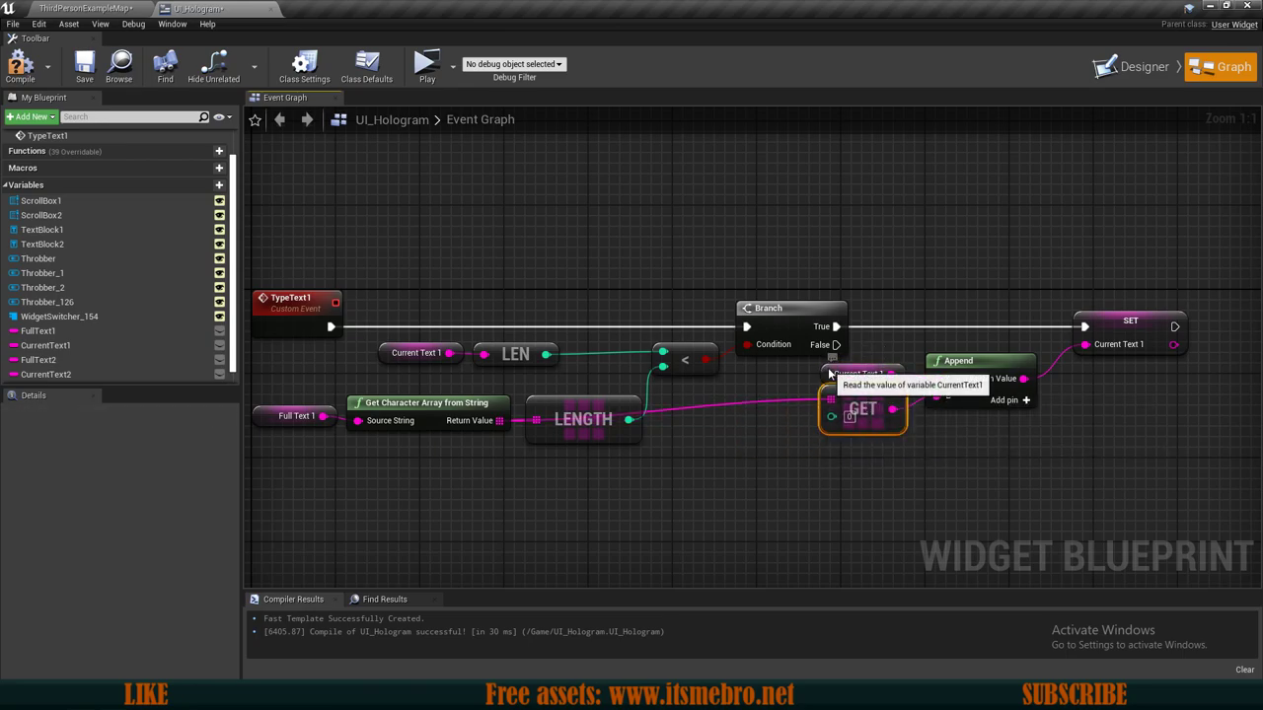
left_click(856, 374)
right_click_drag(755, 418, 811, 424)
left_click(811, 424)
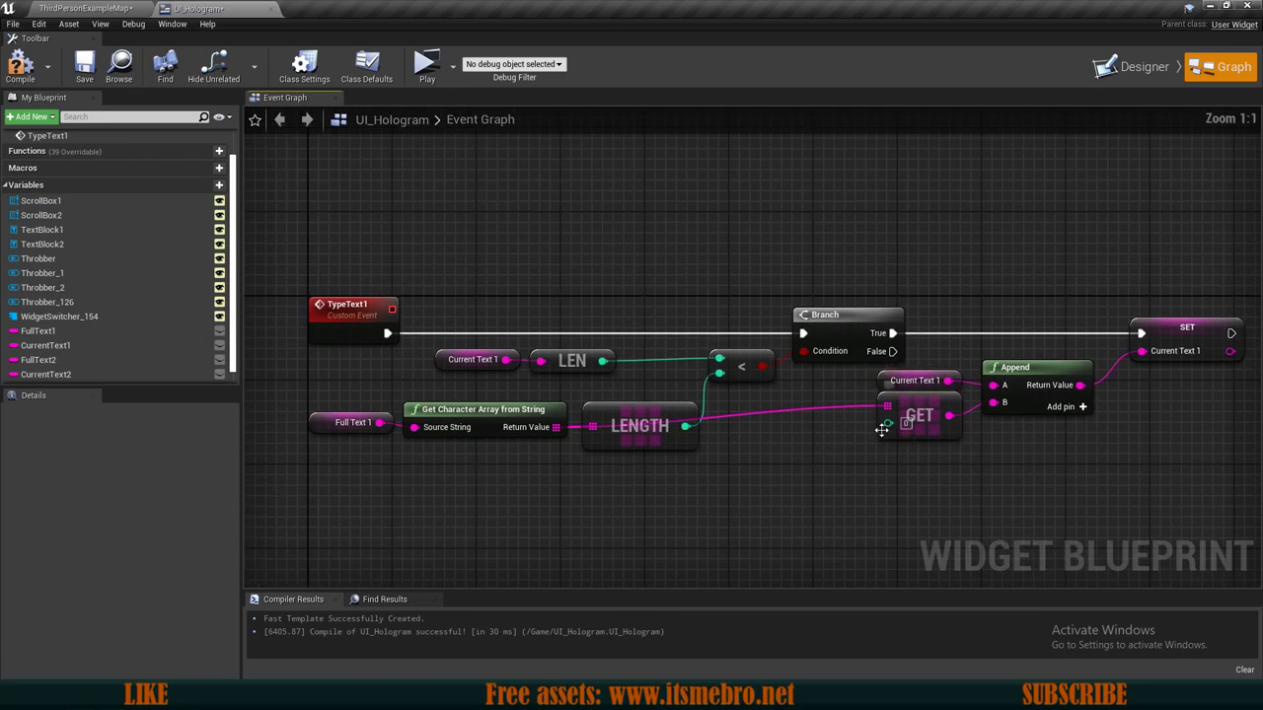
left_click_drag(889, 425, 862, 462)
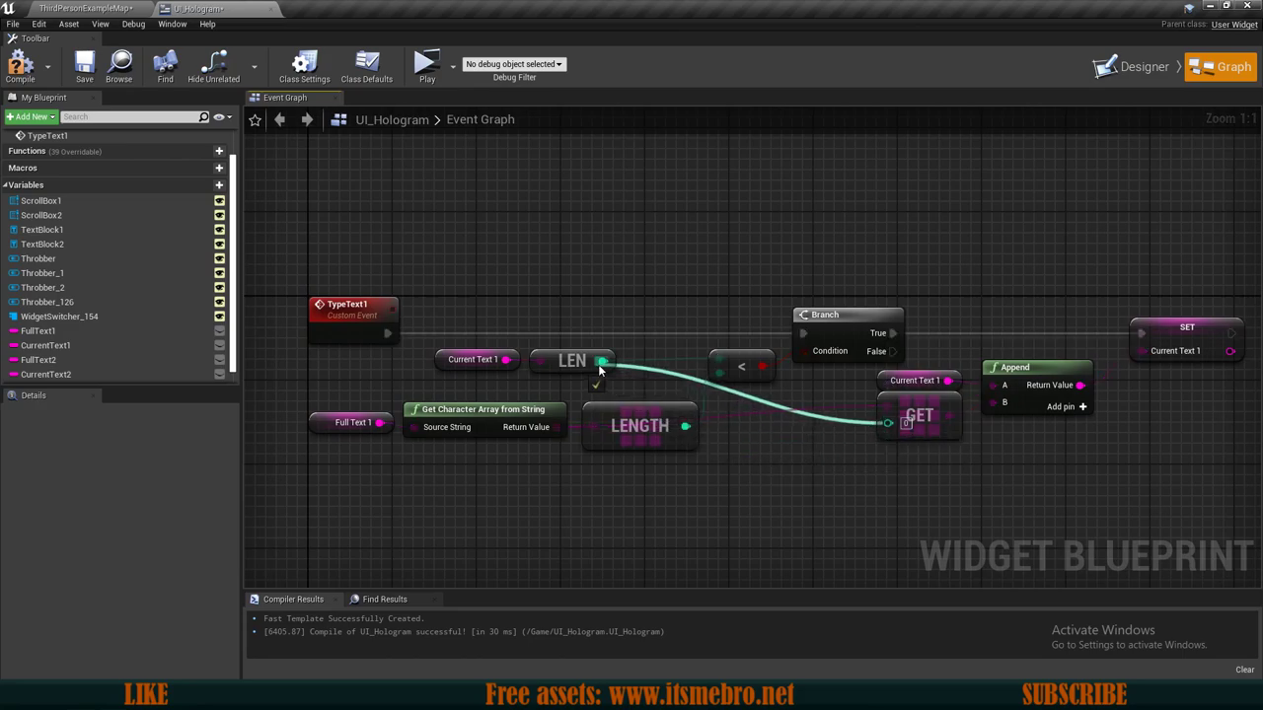
left_click_drag(599, 370, 601, 363)
Examine how the LEN, Length and Get nodes supply the next character to the Append and Set CurrentText1 nodes.
left_click(449, 359)
left_click(561, 363)
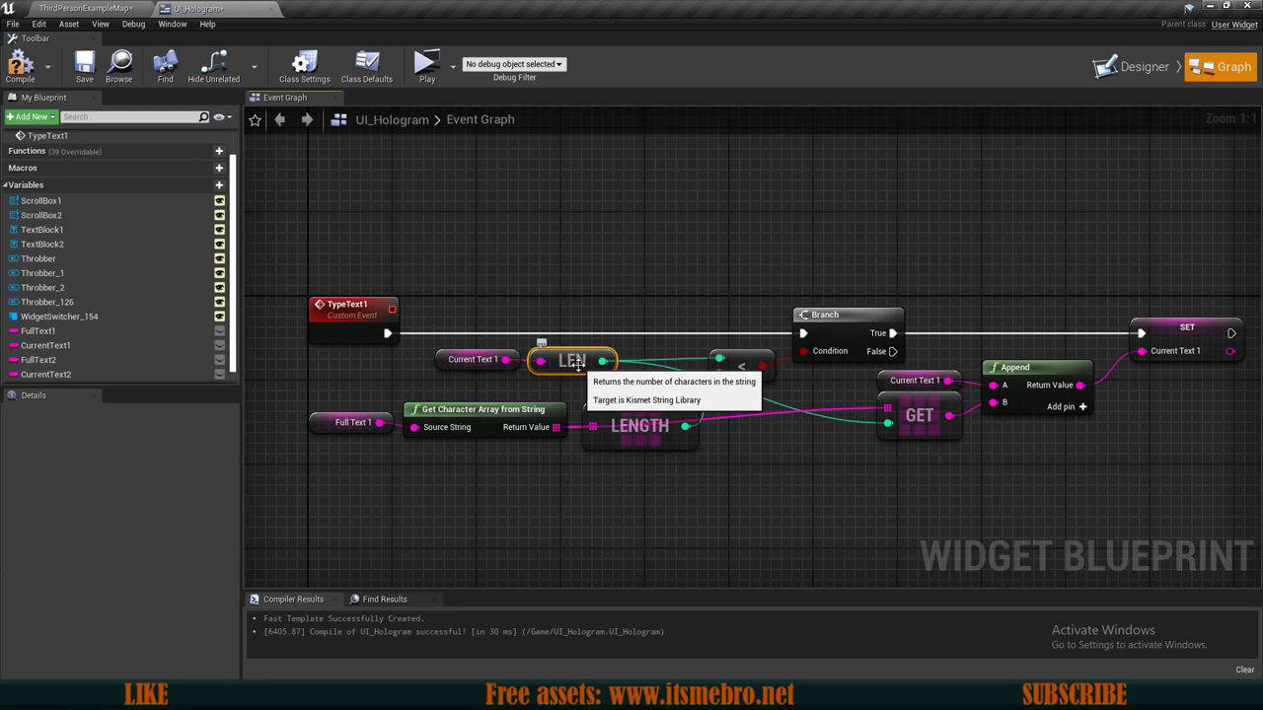
left_click(538, 431)
right_click_drag(719, 456, 651, 451)
left_click(851, 409)
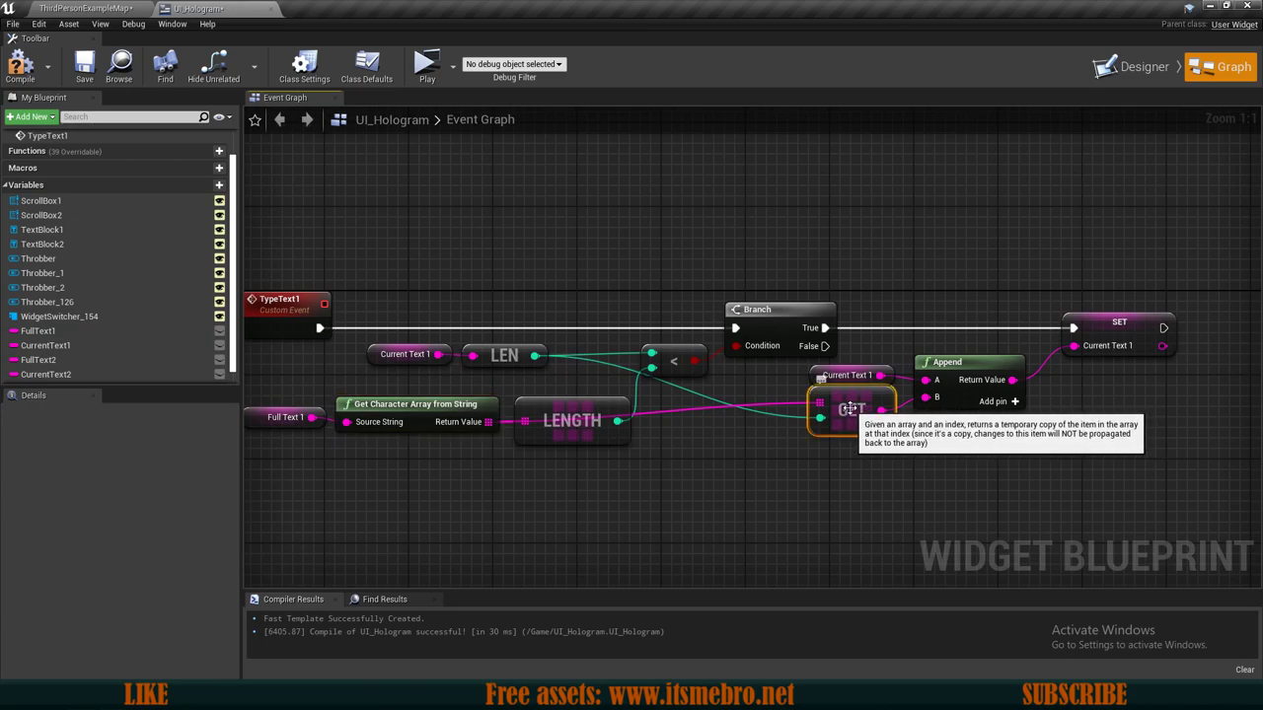
right_click_drag(941, 500, 775, 513)
left_click(945, 342)
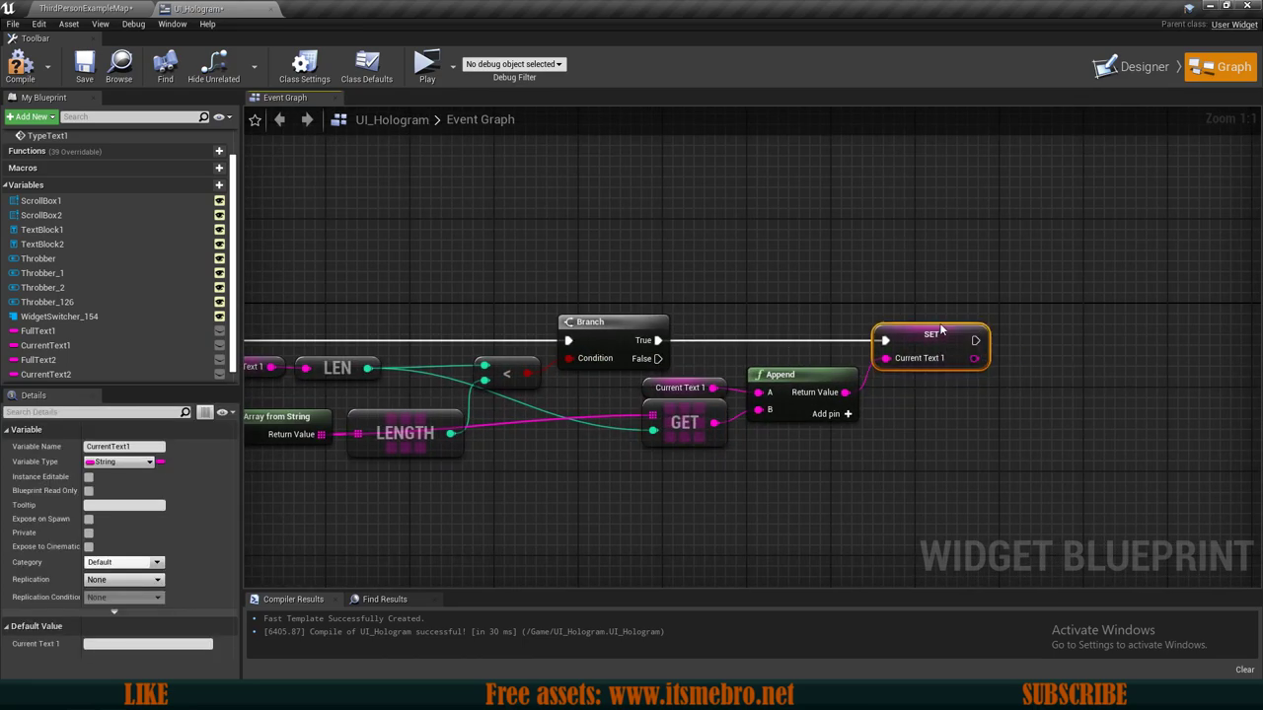
left_click(947, 403)
Place a TextBlock1 getter beyond the Set CurrentText1 node and add a SetText (Text) node from it.
right_click_drag(947, 404, 571, 436)
right_click_drag(259, 387, 361, 363)
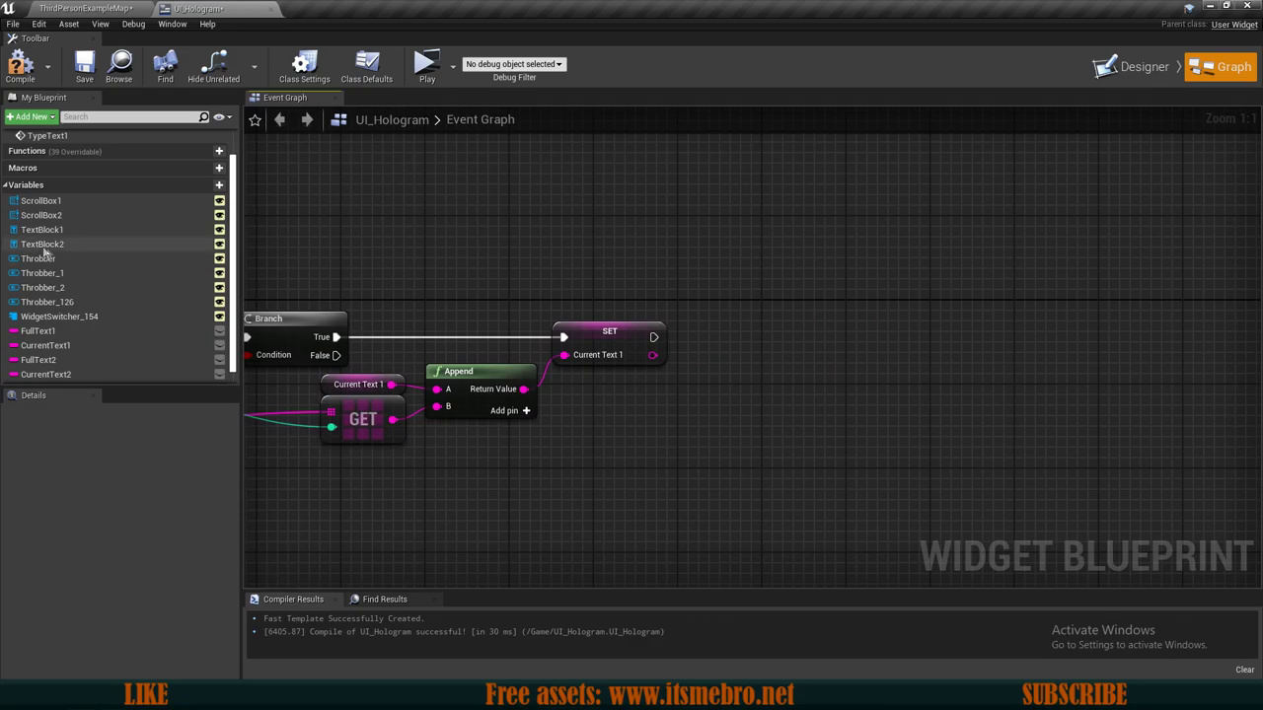
left_click_drag(43, 230, 764, 296)
type("set text")
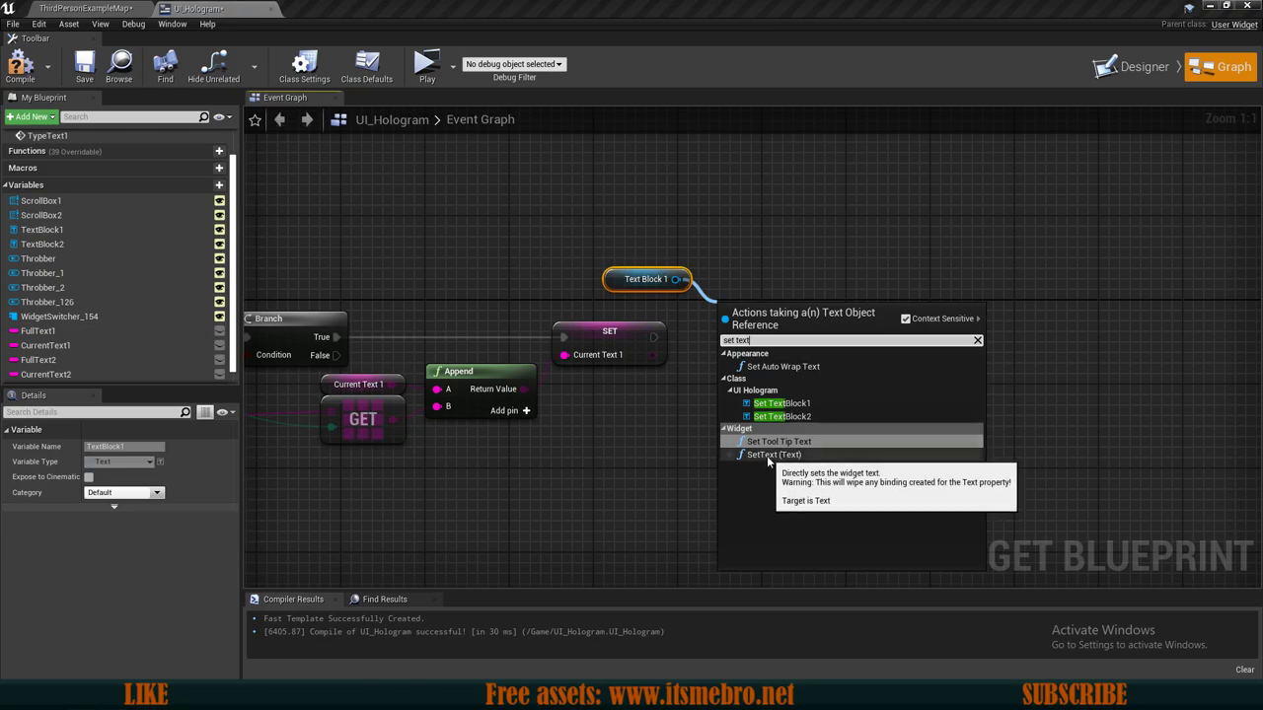
left_click(769, 459)
Execute SetText after Set CurrentText1, feed In Text from CurrentText1 through ToText (string) and arrange the nodes.
left_click_drag(751, 321, 839, 314)
left_click_drag(652, 356, 826, 373)
left_click_drag(740, 322, 728, 364)
left_click_drag(857, 314, 878, 314)
left_click_drag(641, 279, 757, 322)
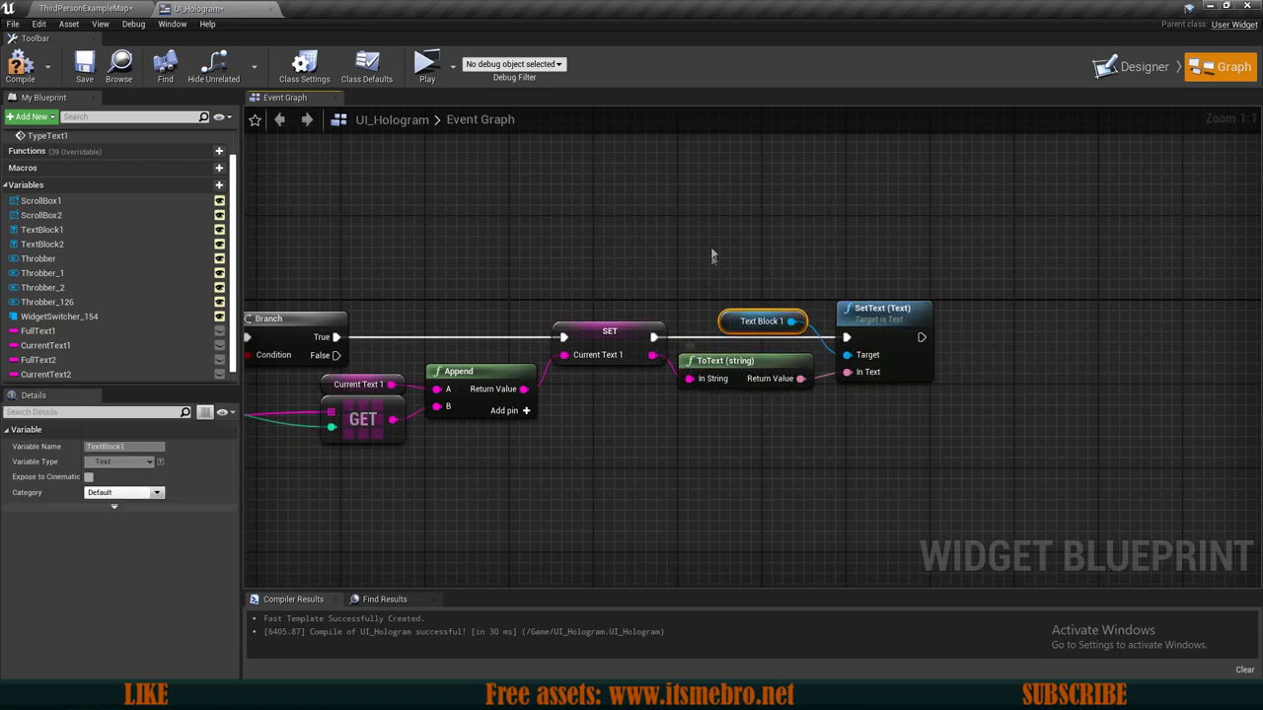
left_click(731, 379)
right_click_drag(845, 422, 745, 433)
left_click(780, 353)
right_click_drag(849, 408, 707, 443)
left_click(705, 380)
Place a ScrollBox1 getter and add a Scroll to End node from it, executed after SetText.
right_click_drag(778, 394, 705, 335)
left_click_drag(40, 201, 549, 277)
left_click(573, 281)
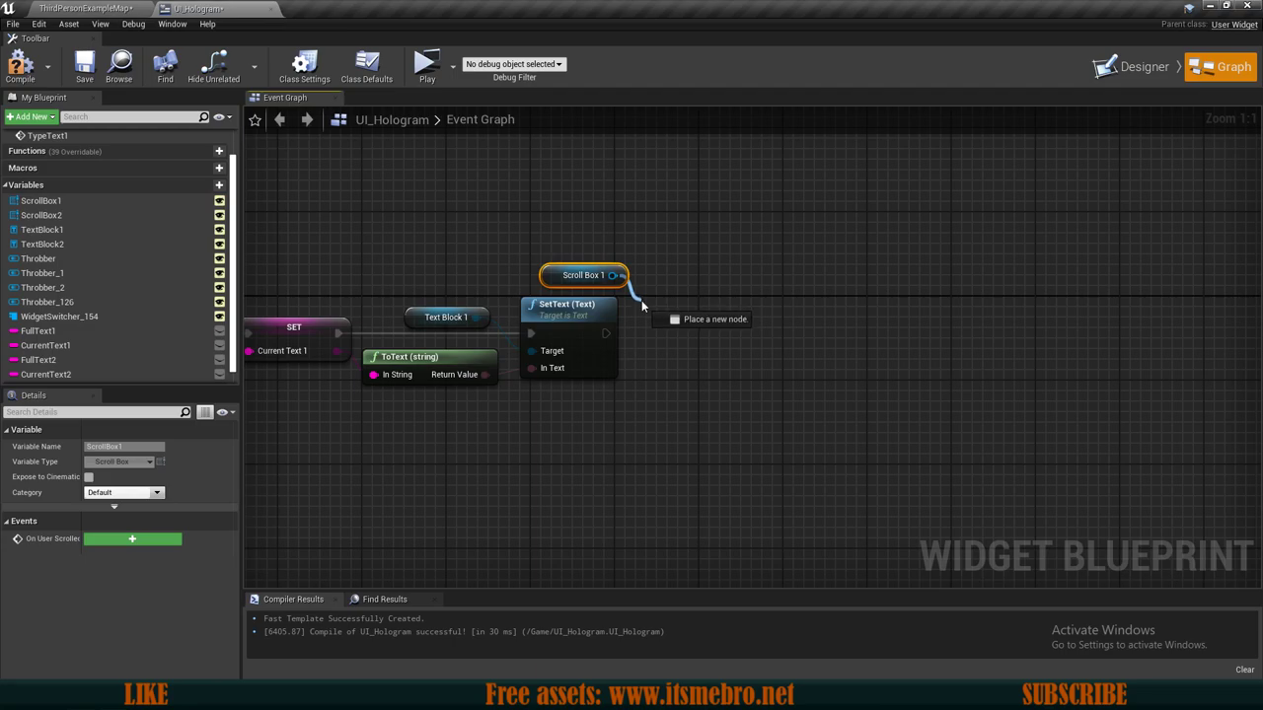
left_click_drag(641, 299, 641, 300)
type("scroll end")
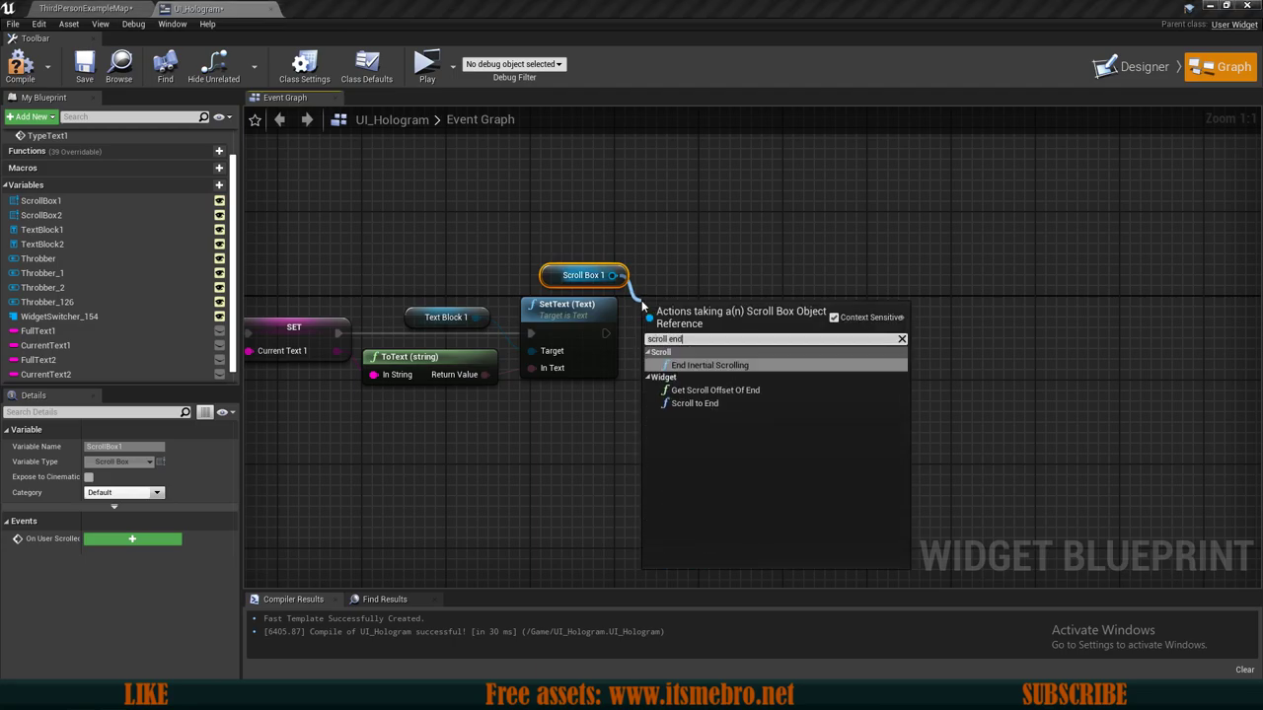
left_click(701, 403)
left_click_drag(657, 333, 604, 335)
Check the whole TypeText1 node chain through to Scroll to End and compile the widget blueprint.
scroll(713, 262, "down", 4)
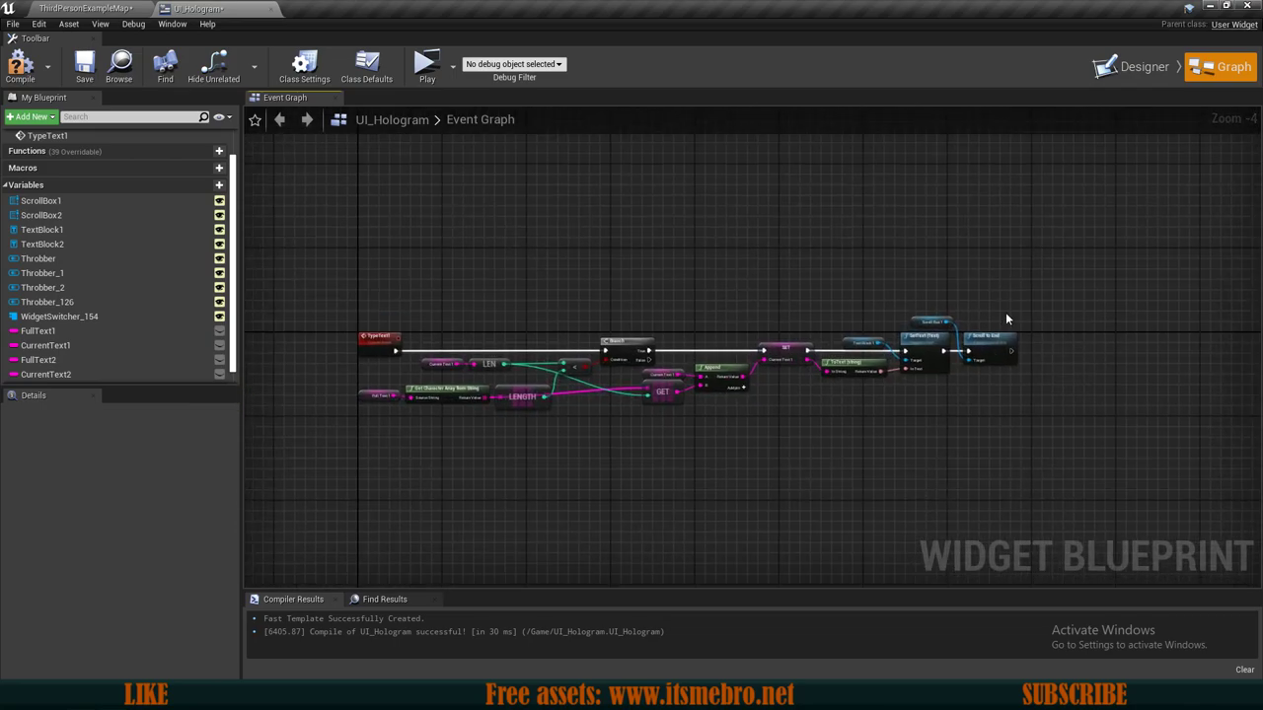
scroll(642, 265, "up", 1)
scroll(572, 399, "up", 1)
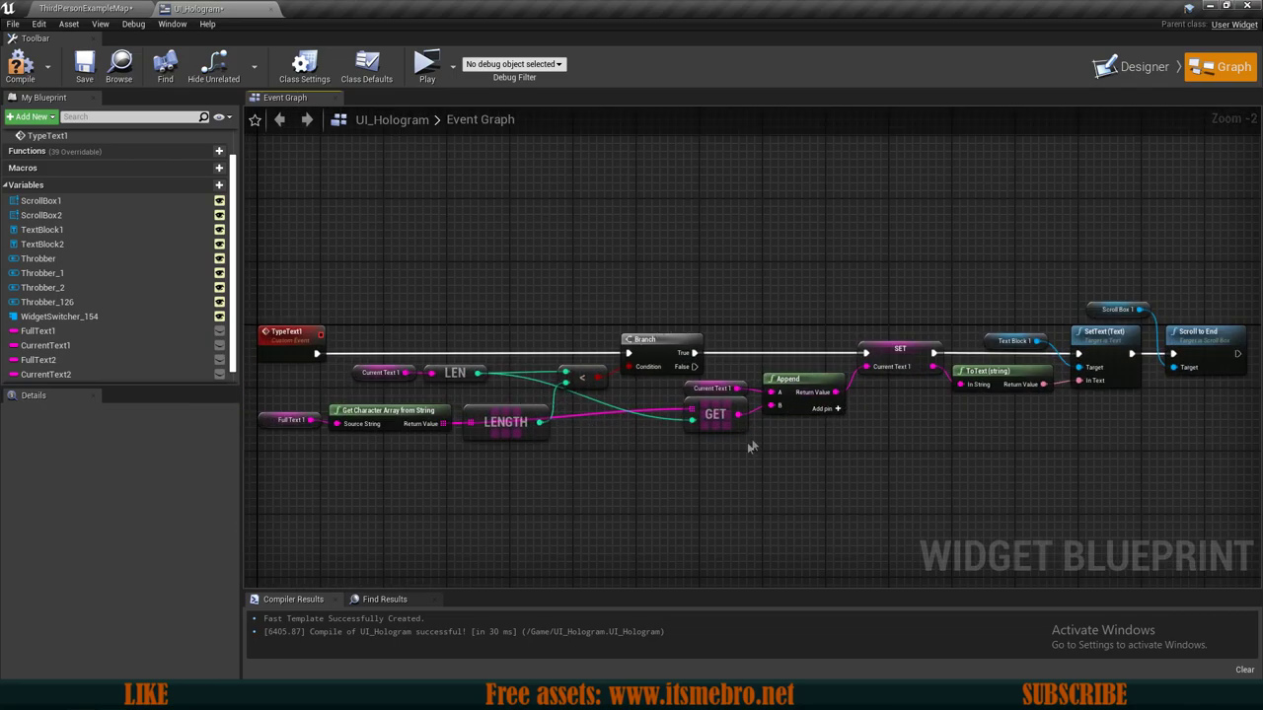
right_click_drag(748, 443, 600, 449)
right_click_drag(854, 442, 645, 474)
scroll(644, 473, "up", 2)
left_click(962, 339)
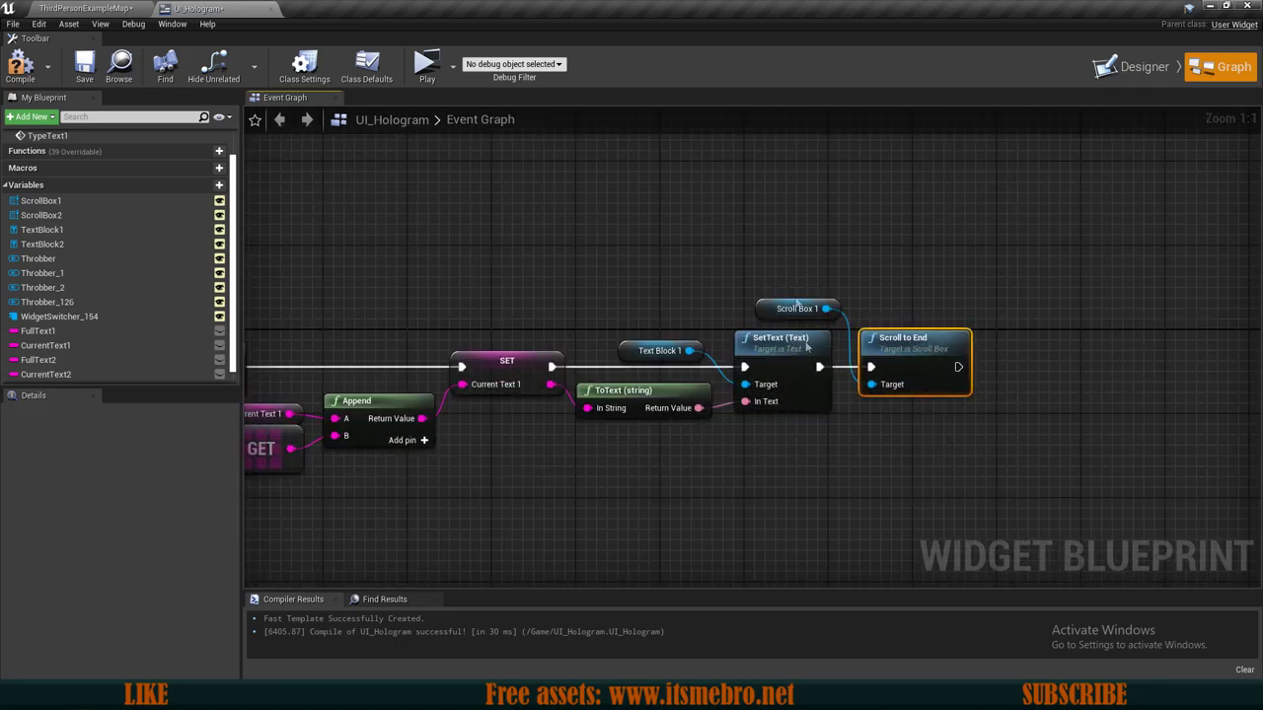
scroll(1036, 342, "down", 2)
scroll(1036, 343, "down", 2)
scroll(518, 357, "up", 1)
left_click(19, 66)
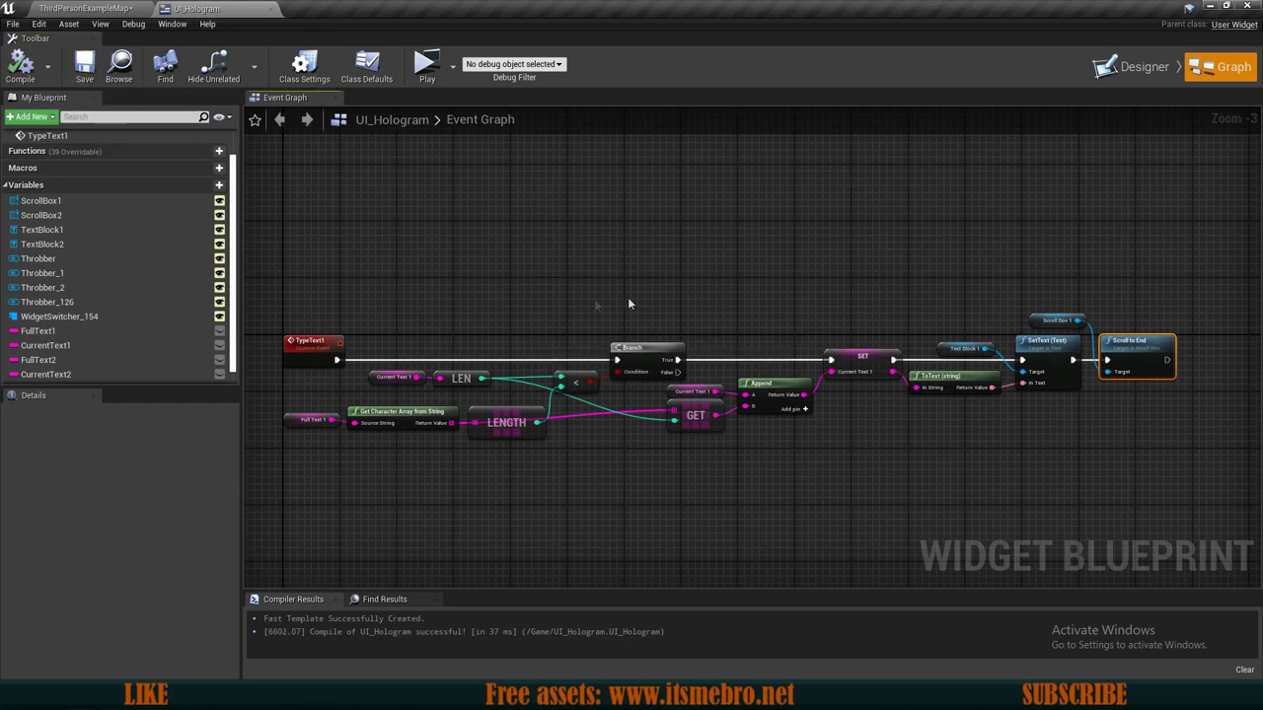
Add a custom event named ClickButton1 and line it up above the TypeText1 event.
scroll(410, 346, "up", 4)
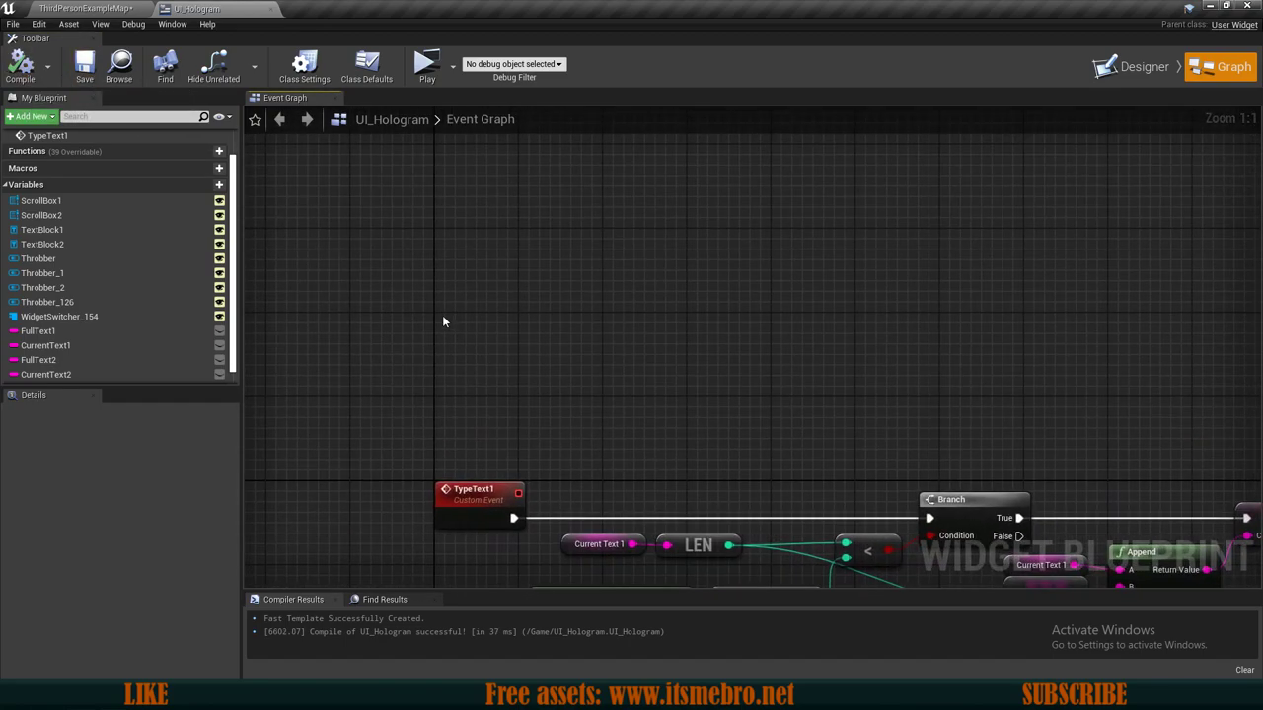
right_click_drag(548, 438, 474, 266)
right_click_drag(379, 313, 426, 510)
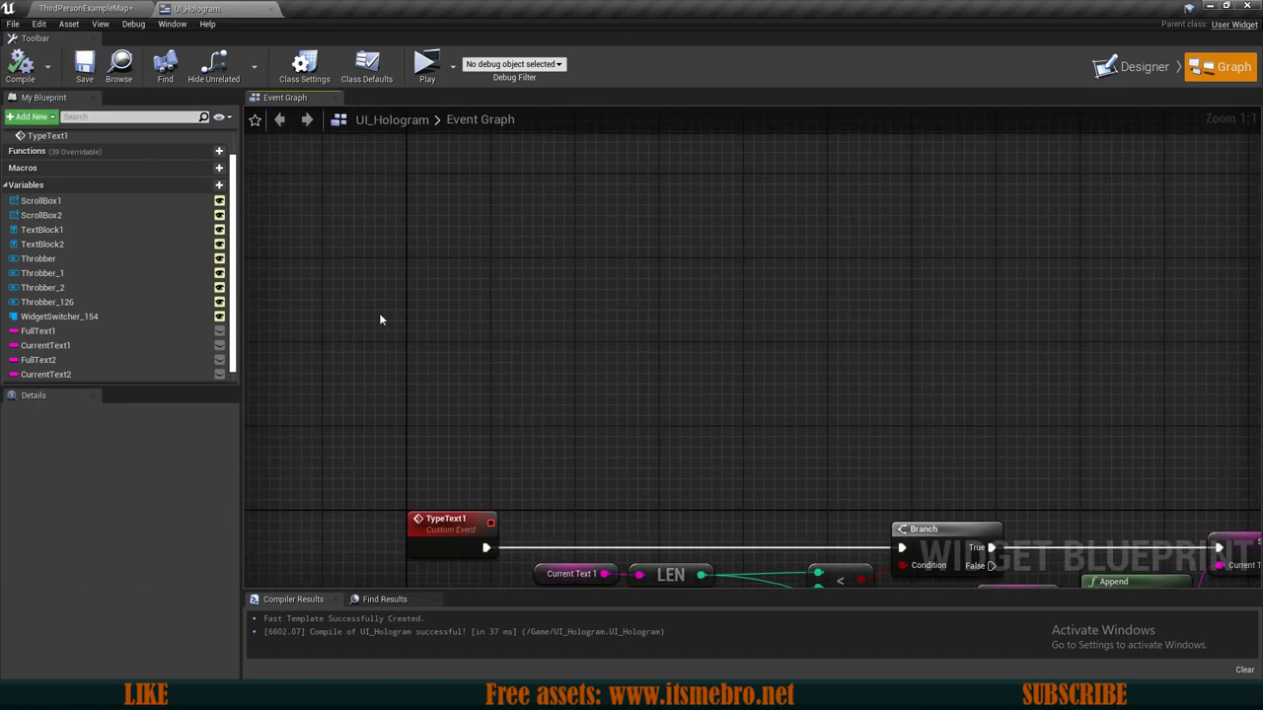
right_click(378, 313)
type("custom")
key("Return")
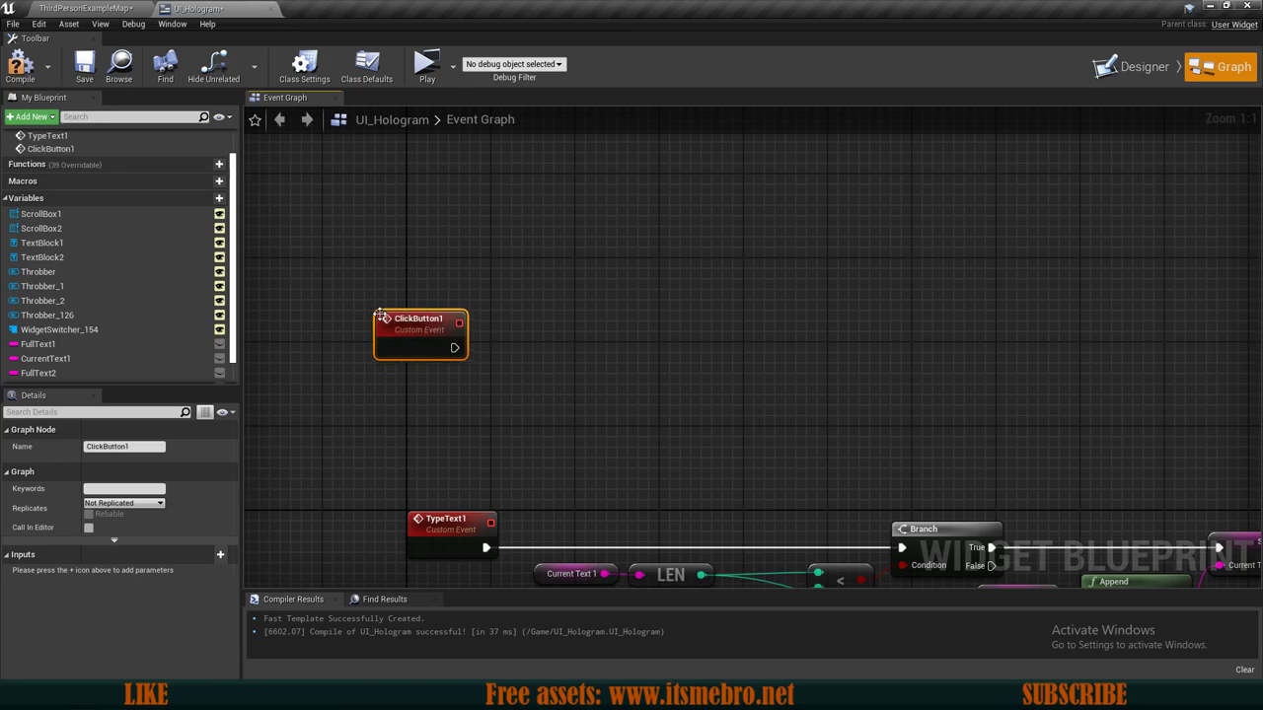
left_click_drag(432, 323, 463, 271)
left_click(582, 290)
right_click_drag(556, 286, 476, 290)
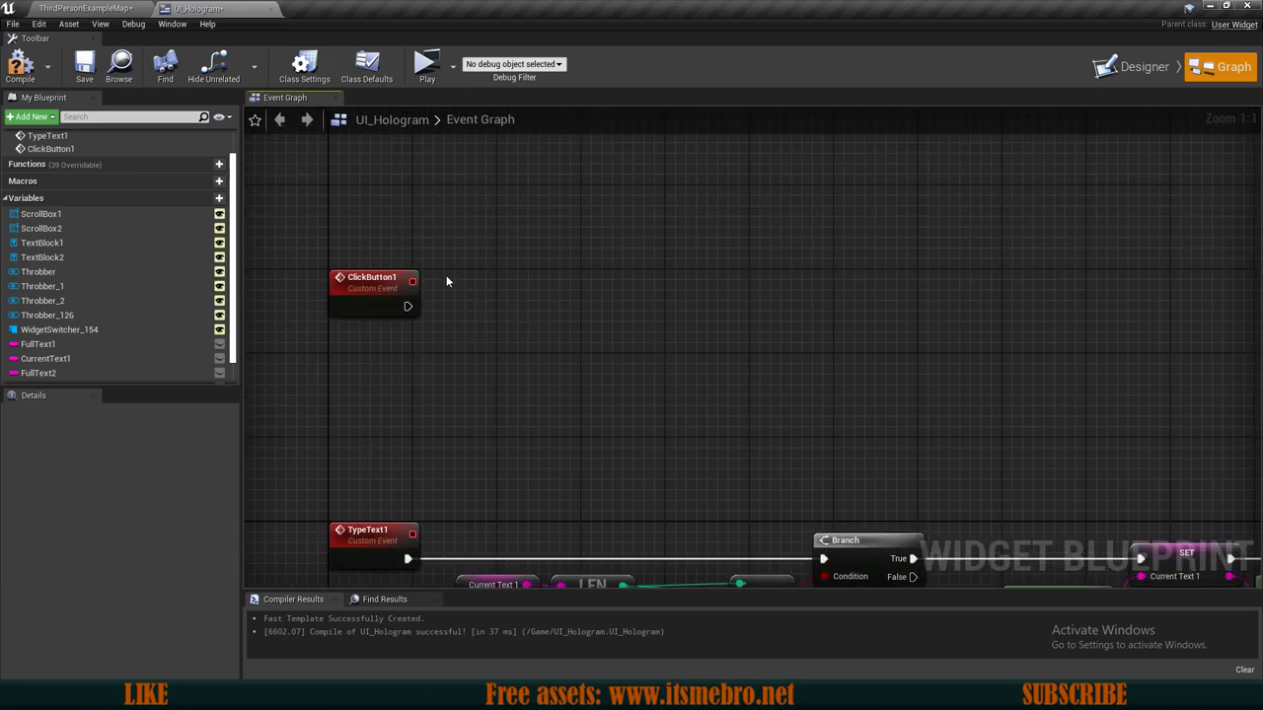
Place a WidgetSwitcher_154 getter directly below the ClickButton1 event.
left_click(370, 298)
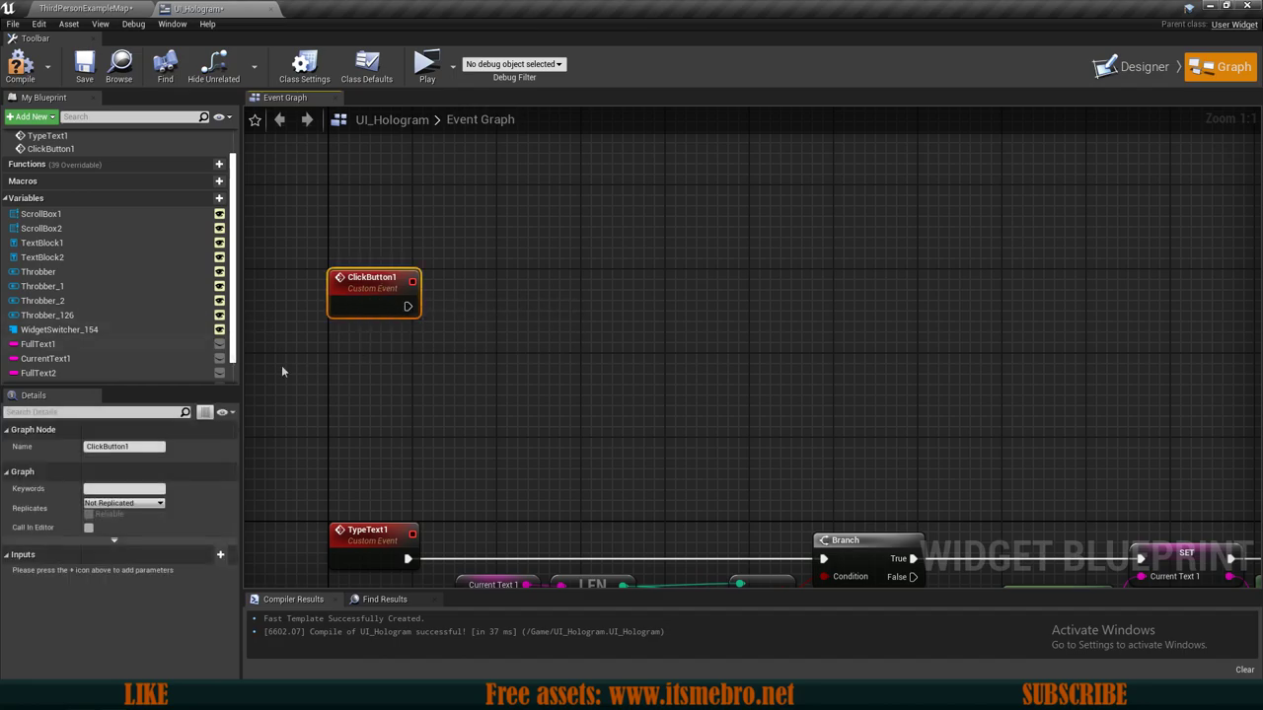
right_click_drag(465, 357, 512, 324)
left_click(550, 274)
right_click_drag(366, 257, 350, 329)
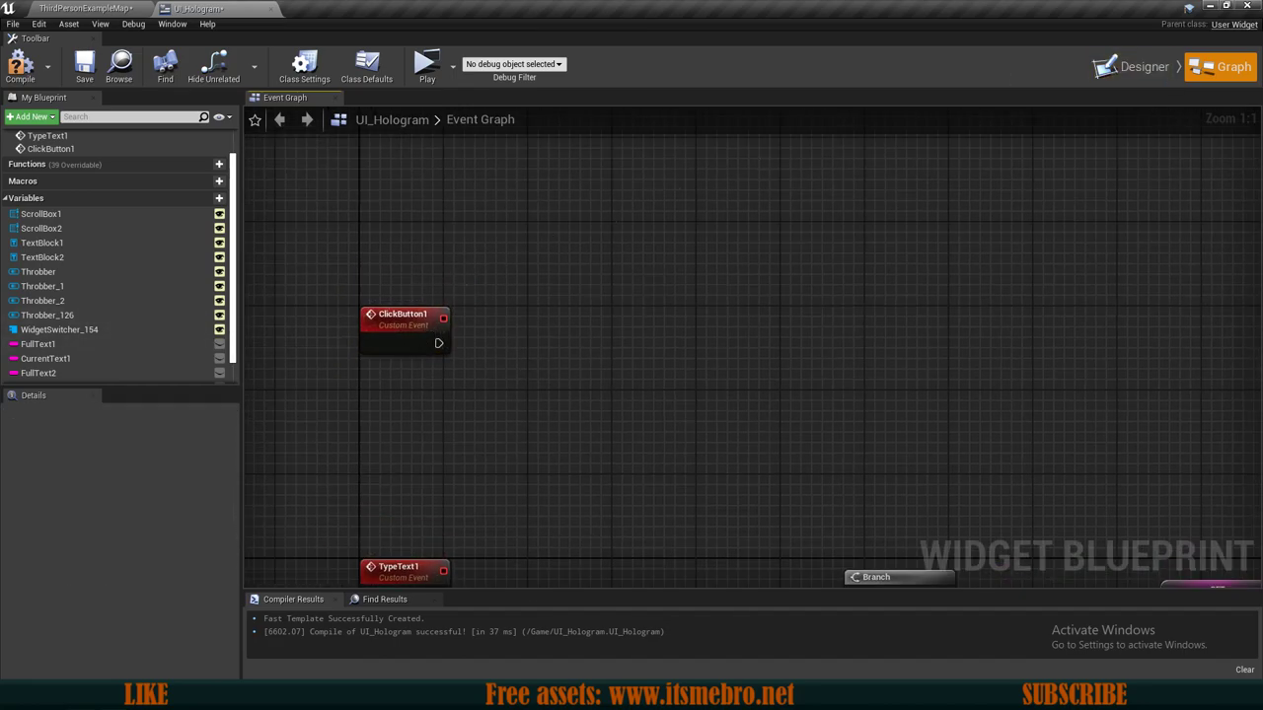
left_click(1154, 75)
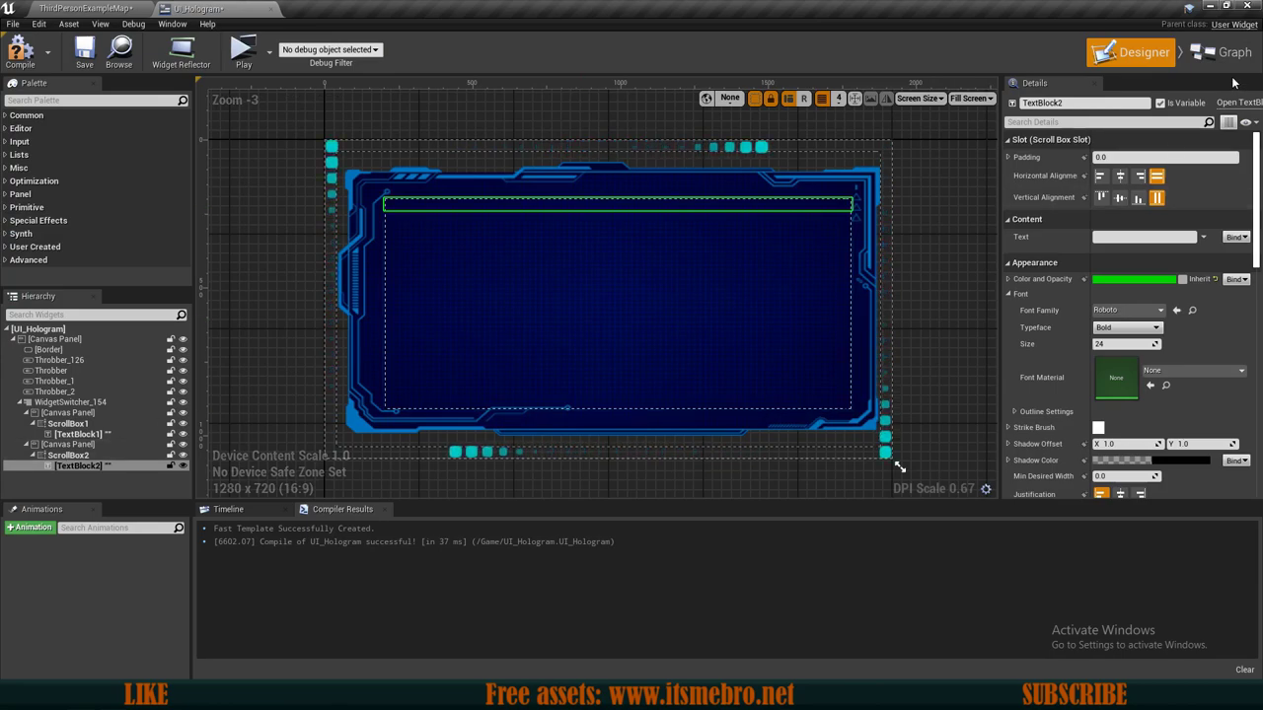
left_click(1223, 52)
left_click_drag(59, 330, 393, 439)
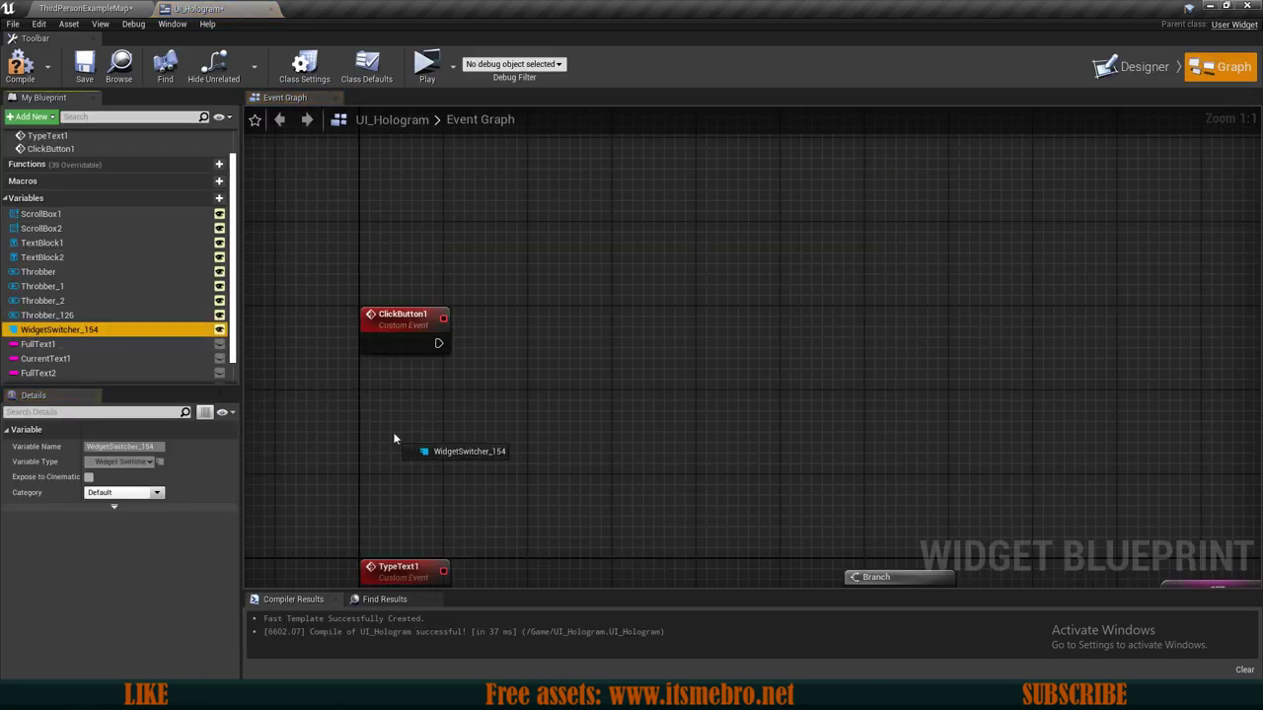
left_click_drag(351, 373, 355, 381)
left_click(394, 391)
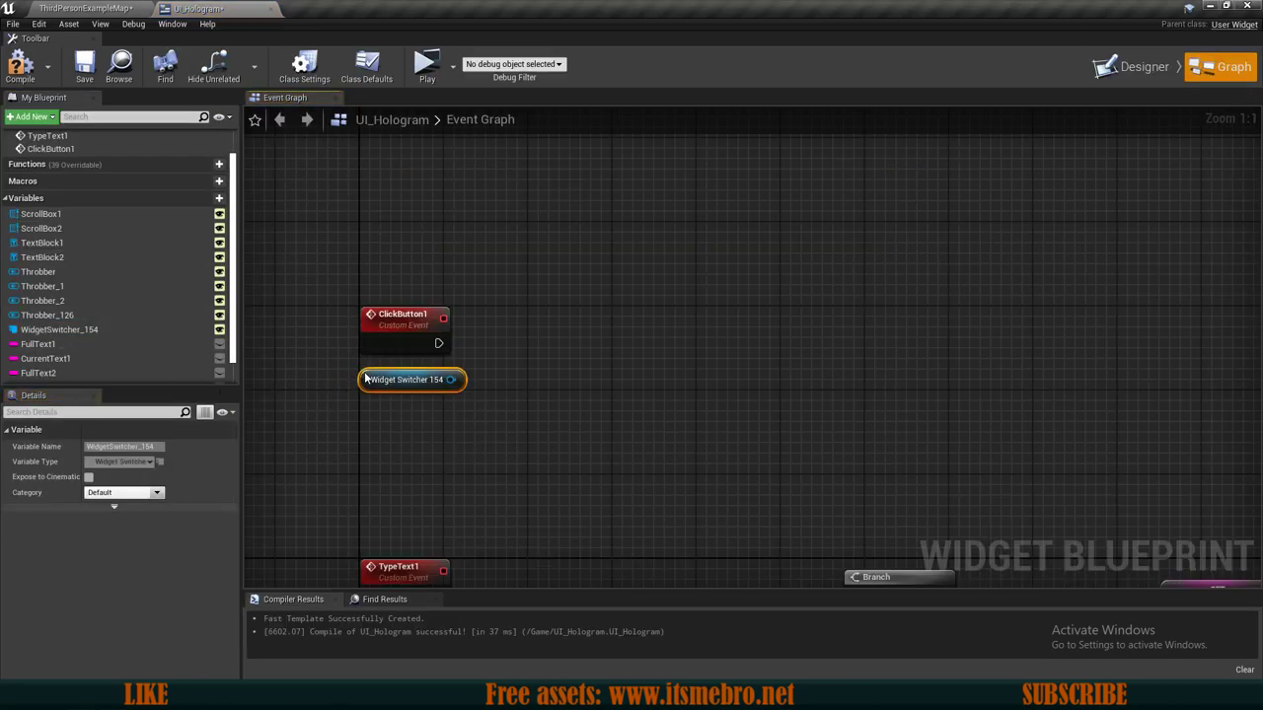
Add a Set Active Widget Index node from the Widget Switcher getter and execute it from ClickButton1.
left_click_drag(460, 375, 491, 347)
type("set act")
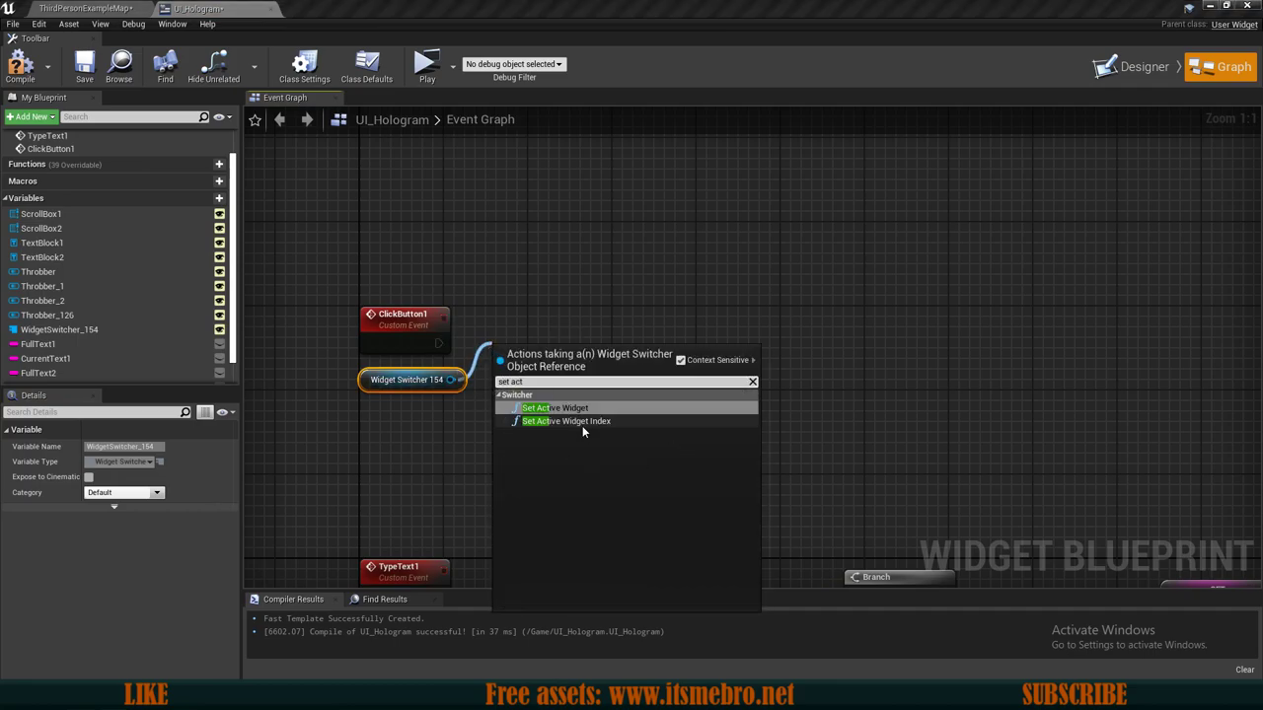
left_click(582, 421)
left_click_drag(572, 395, 440, 350)
left_click_drag(570, 327, 538, 337)
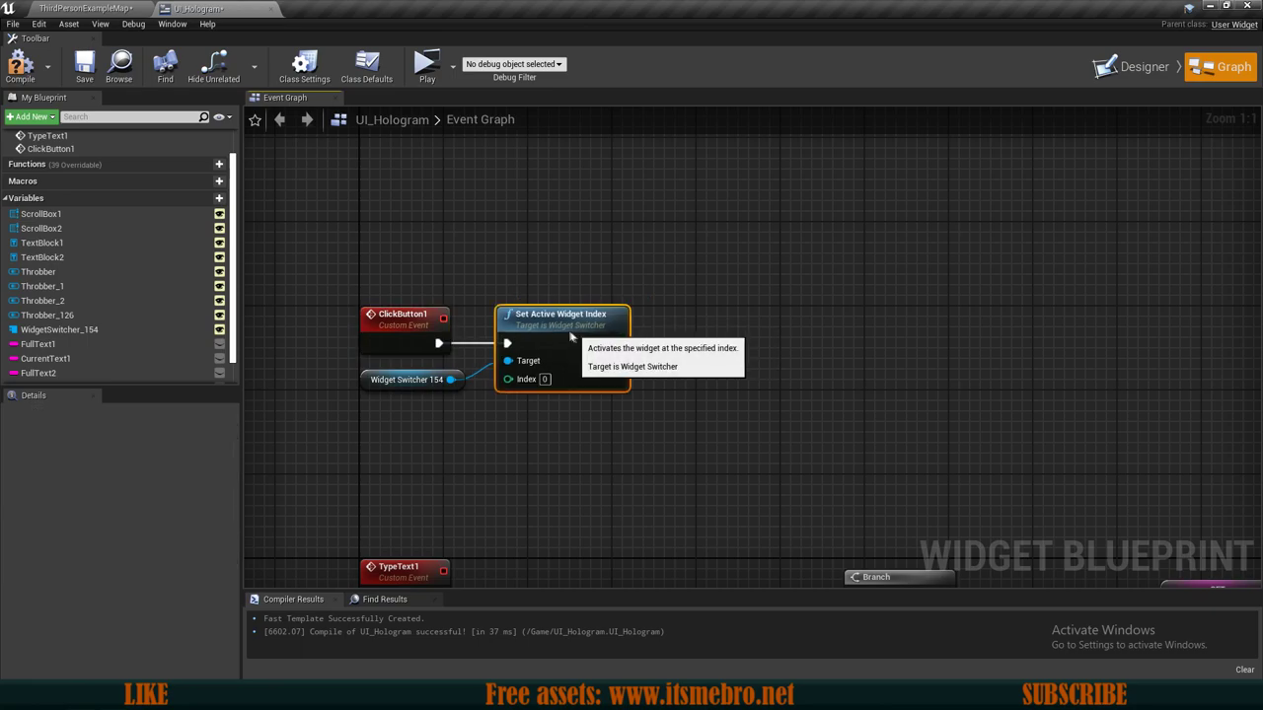
right_click_drag(538, 338, 563, 305)
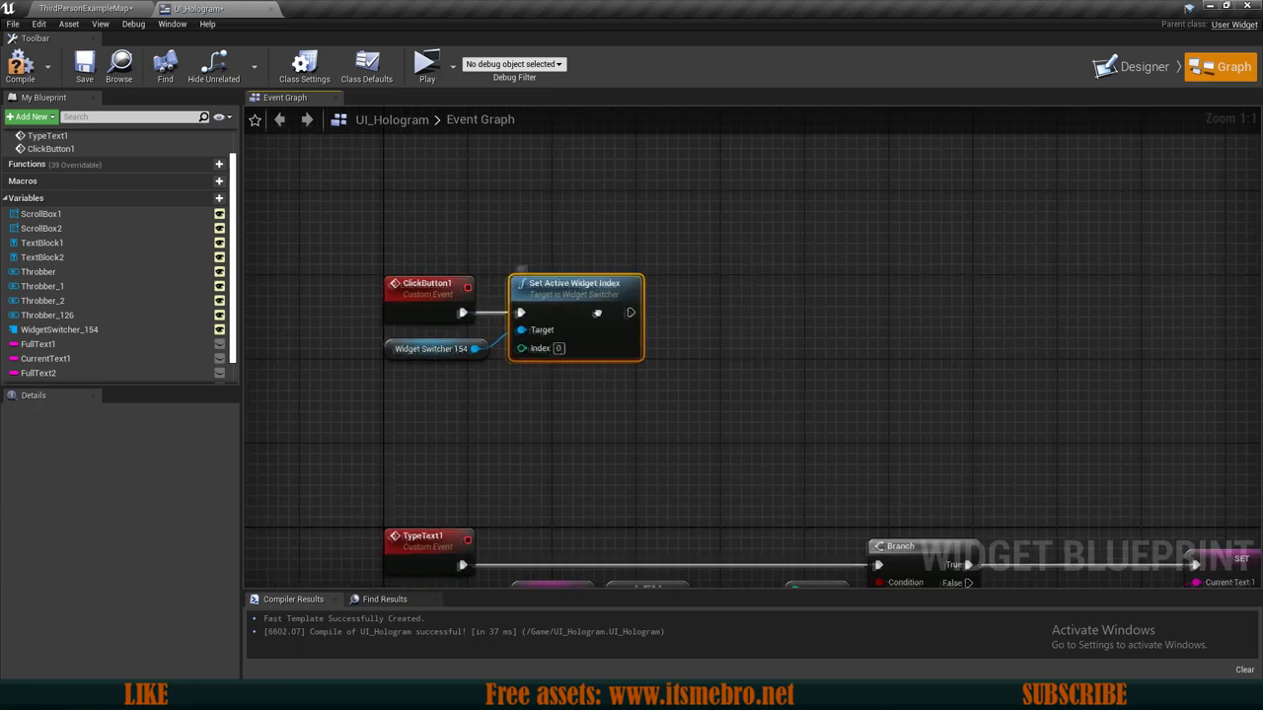
Duplicate the Set Active Widget Index node and place the copy directly below the original.
key("ctrl+c")
key("ctrl+v")
left_click_drag(669, 418, 550, 390)
Add a custom event named ClickButton2 and connect it to the copied Set Active Widget Index node.
right_click(353, 422)
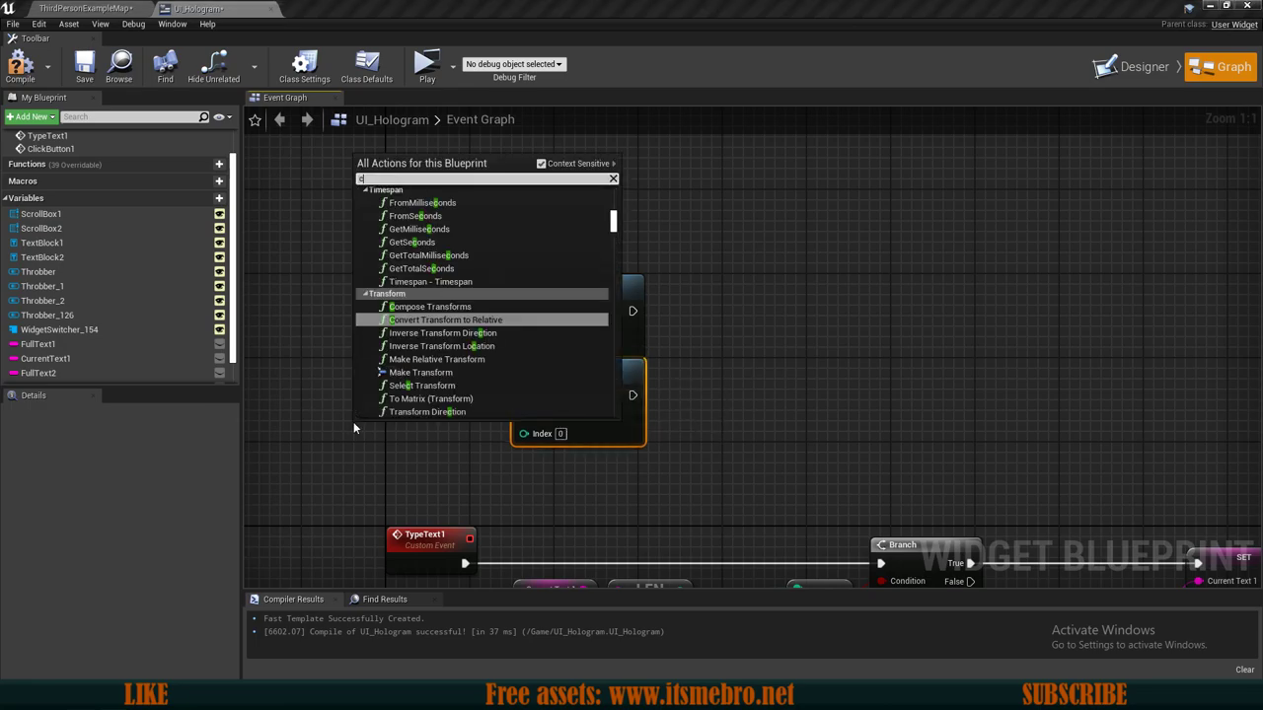
type("cu")
key("Return")
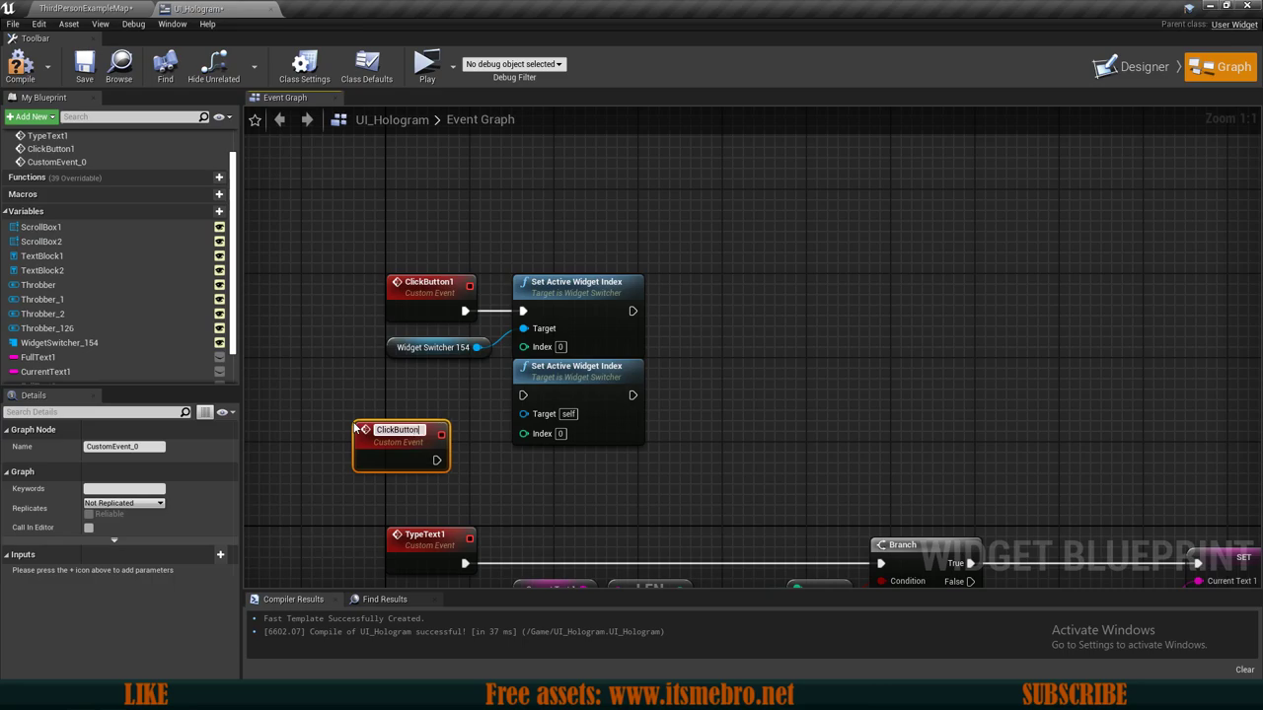
left_click_drag(420, 457, 523, 394)
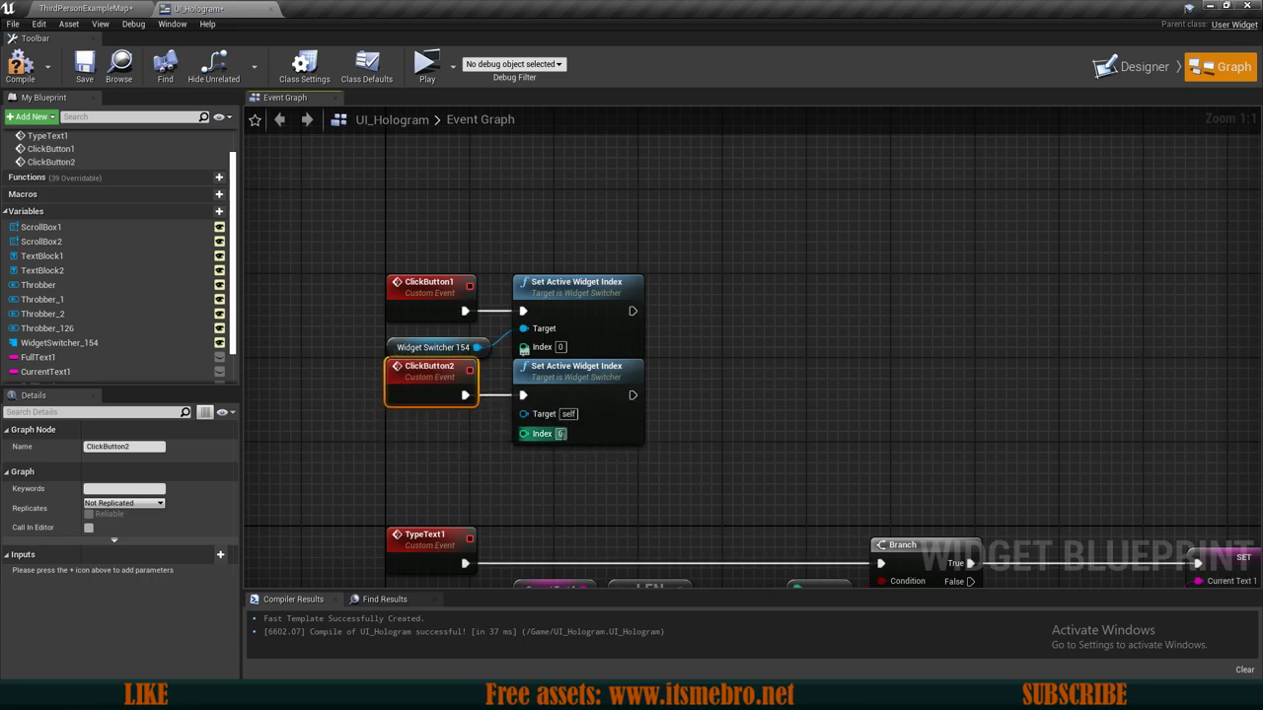
Set the ClickButton2 node's Index to 1 and shift the Widget Switcher getter up clear of the ClickButton2 event.
left_click(474, 415)
left_click_drag(388, 350, 395, 337)
left_click(394, 361)
right_click_drag(751, 331, 711, 331)
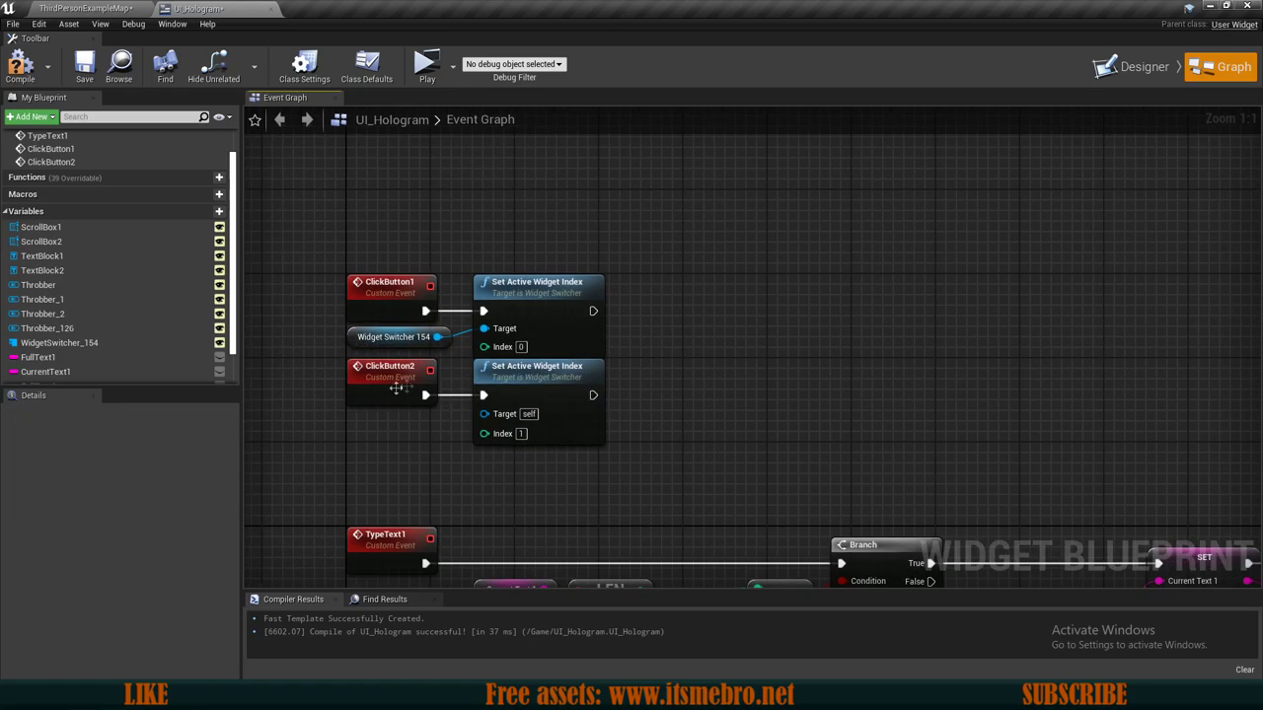
Move the ClickButton1 nodes up, connect Widget Switcher 154 to the ClickButton2 node's Target and place the getter between both events.
left_click_drag(470, 425, 494, 432)
left_click_drag(285, 227, 569, 270)
left_click_drag(441, 276, 458, 333)
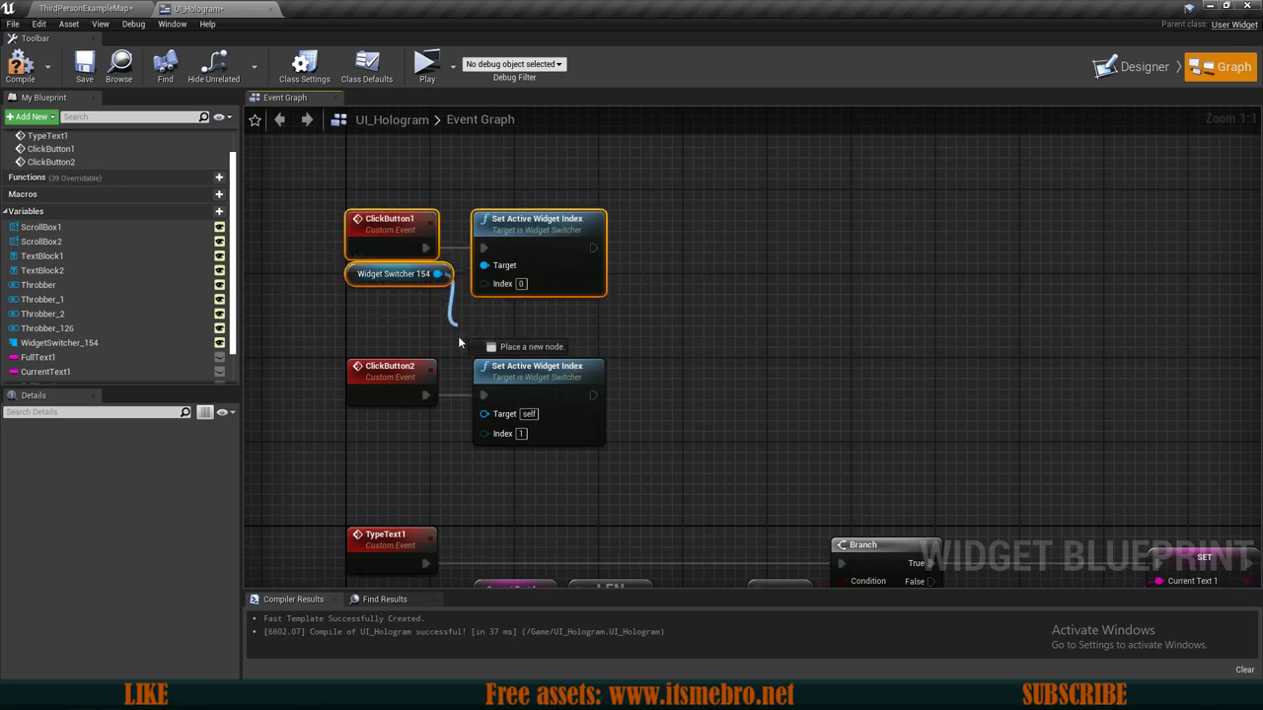
left_click_drag(488, 418, 488, 417)
left_click(439, 337)
left_click_drag(352, 277, 357, 316)
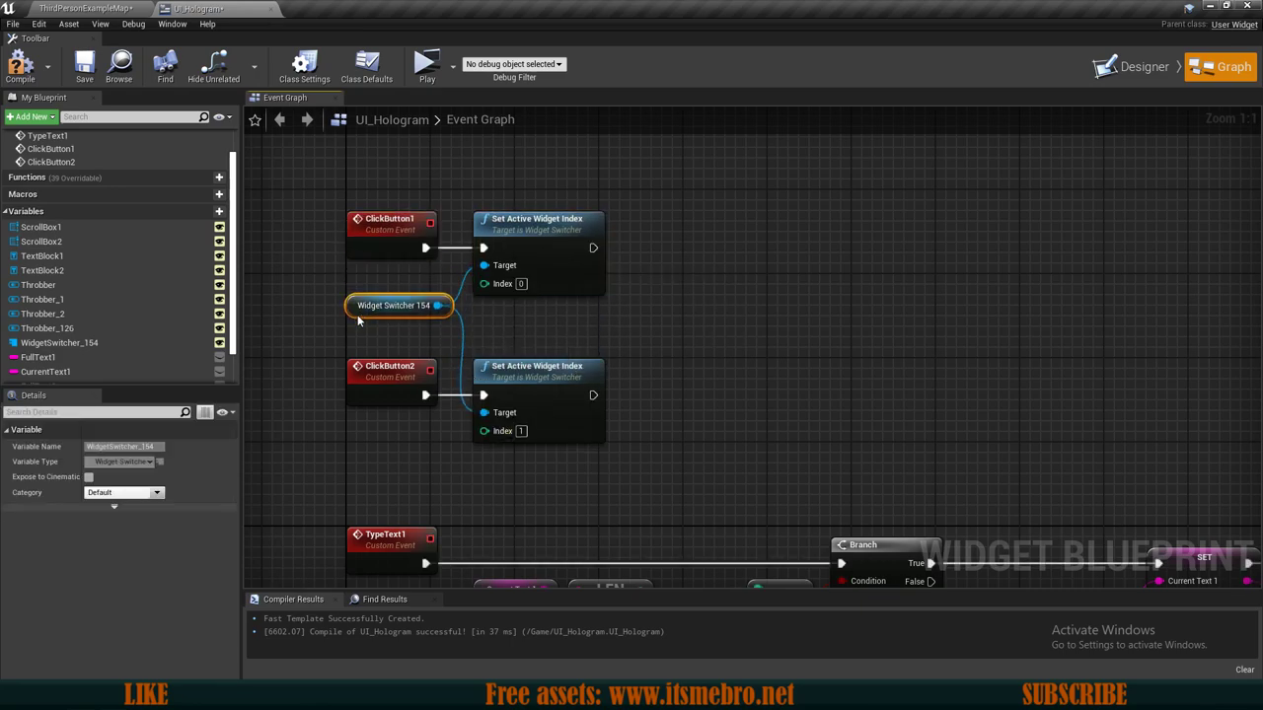
left_click(582, 347)
scroll(592, 356, "down", 4)
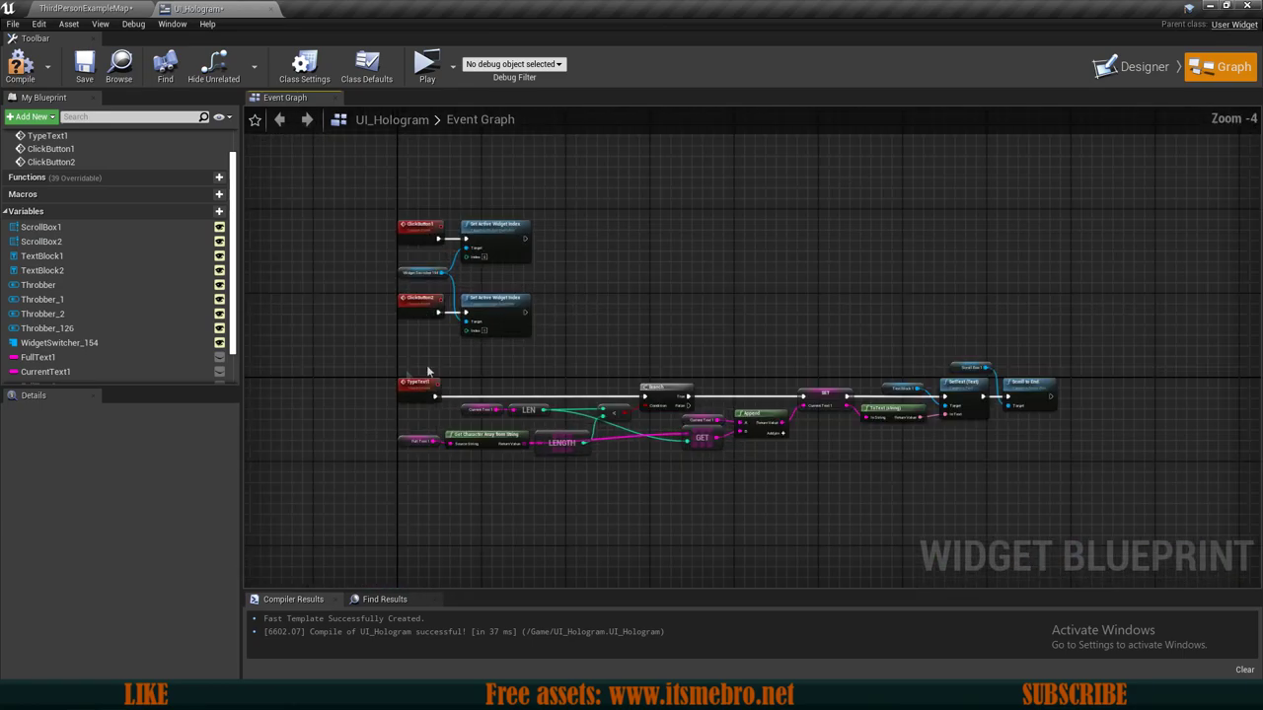
Move the whole TypeText1 node chain above the ClickButton1 and ClickButton2 nodes.
left_click_drag(637, 440, 1137, 522)
right_click_drag(557, 391, 606, 482)
left_click_drag(460, 484, 471, 227)
scroll(577, 324, "up", 4)
right_click_drag(563, 335, 511, 383)
Add a Set Timer by Event node after ClickButton1's Set Active Widget Index node and line it up beside it.
left_click(579, 360)
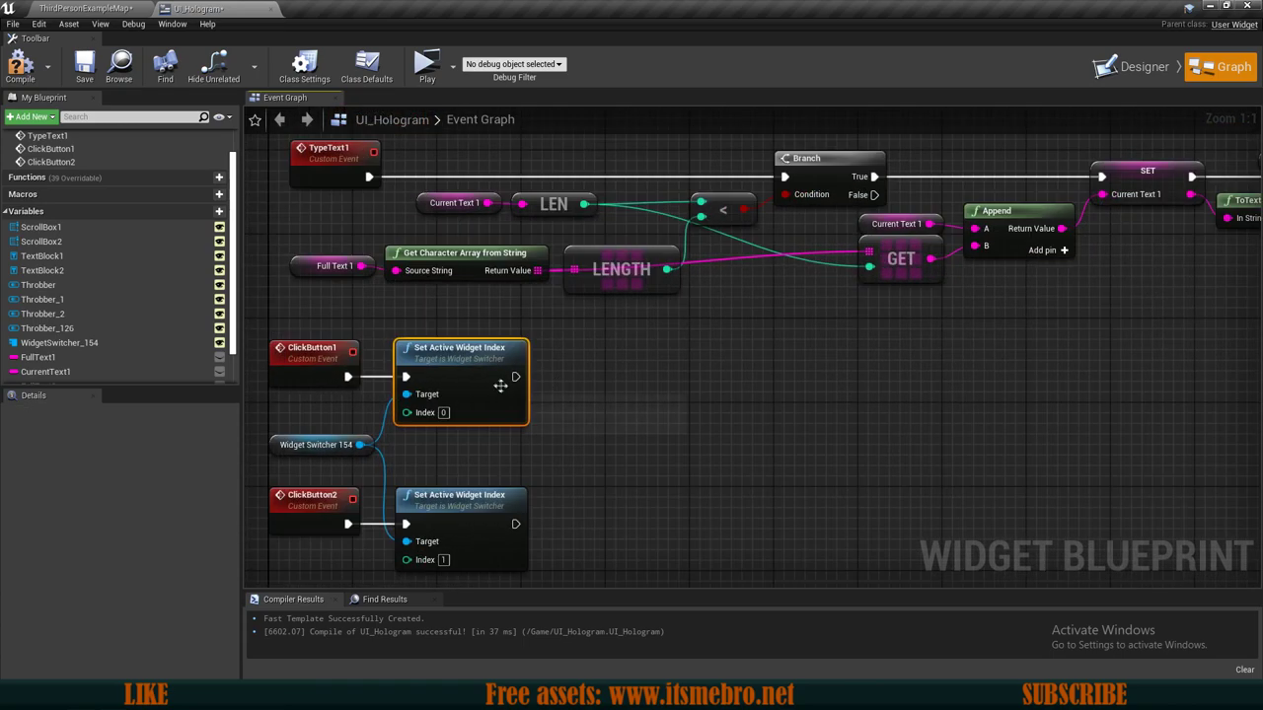
left_click_drag(515, 377, 540, 378)
type("set")
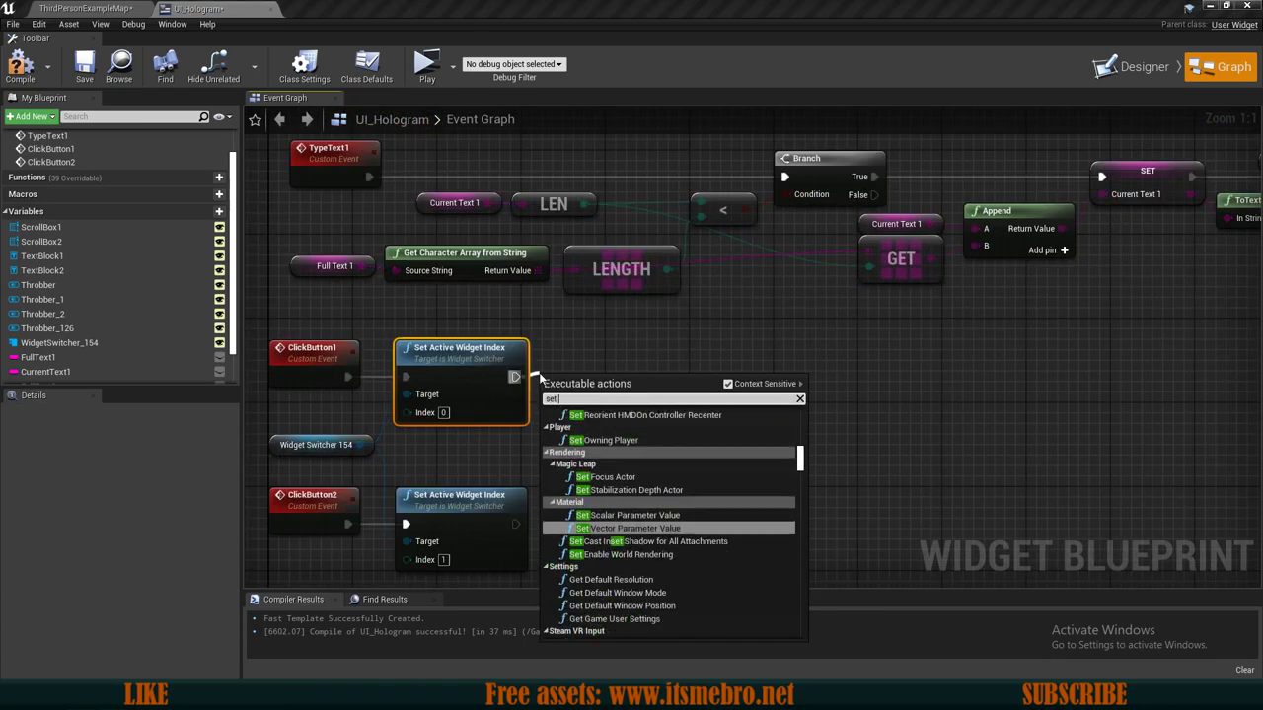
type(" timer by")
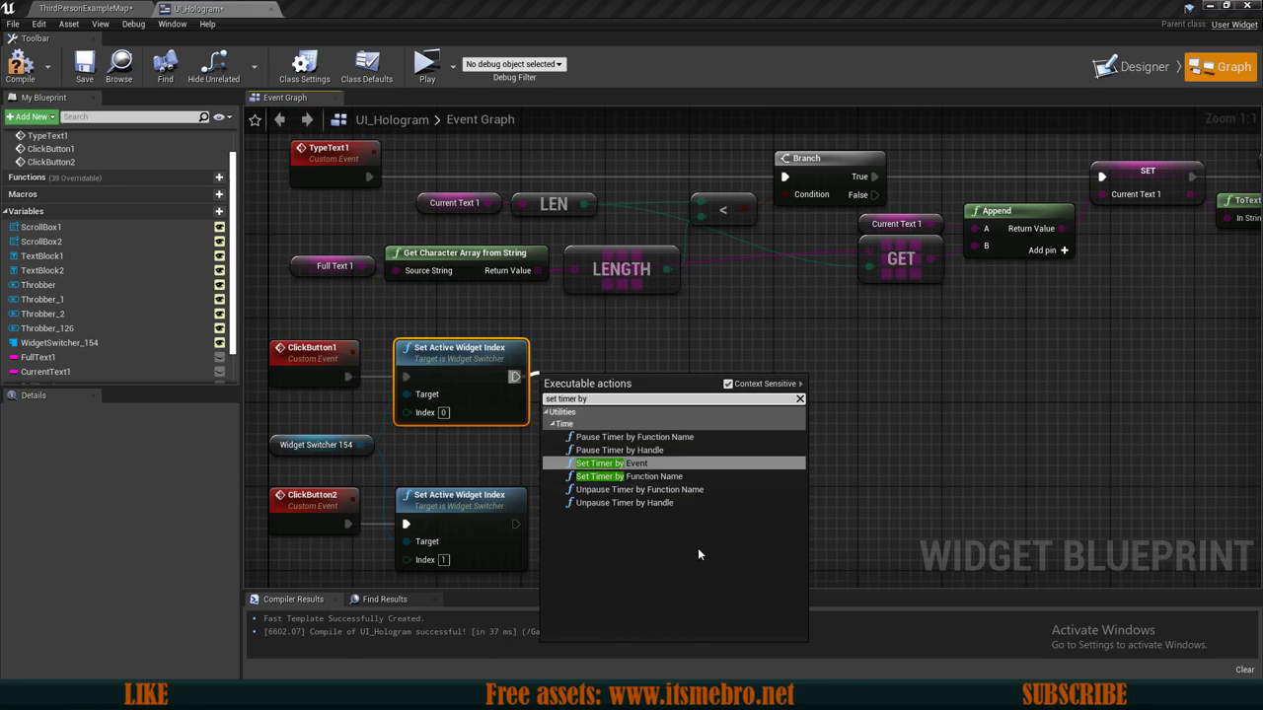
left_click(612, 463)
right_click_drag(452, 139, 464, 257)
left_click_drag(459, 240, 848, 427)
Connect the TypeText1 event's delegate to the Event input of ClickButton1's timer node.
right_click_drag(1071, 425, 774, 426)
left_click(773, 425)
scroll(631, 265, "down", 2)
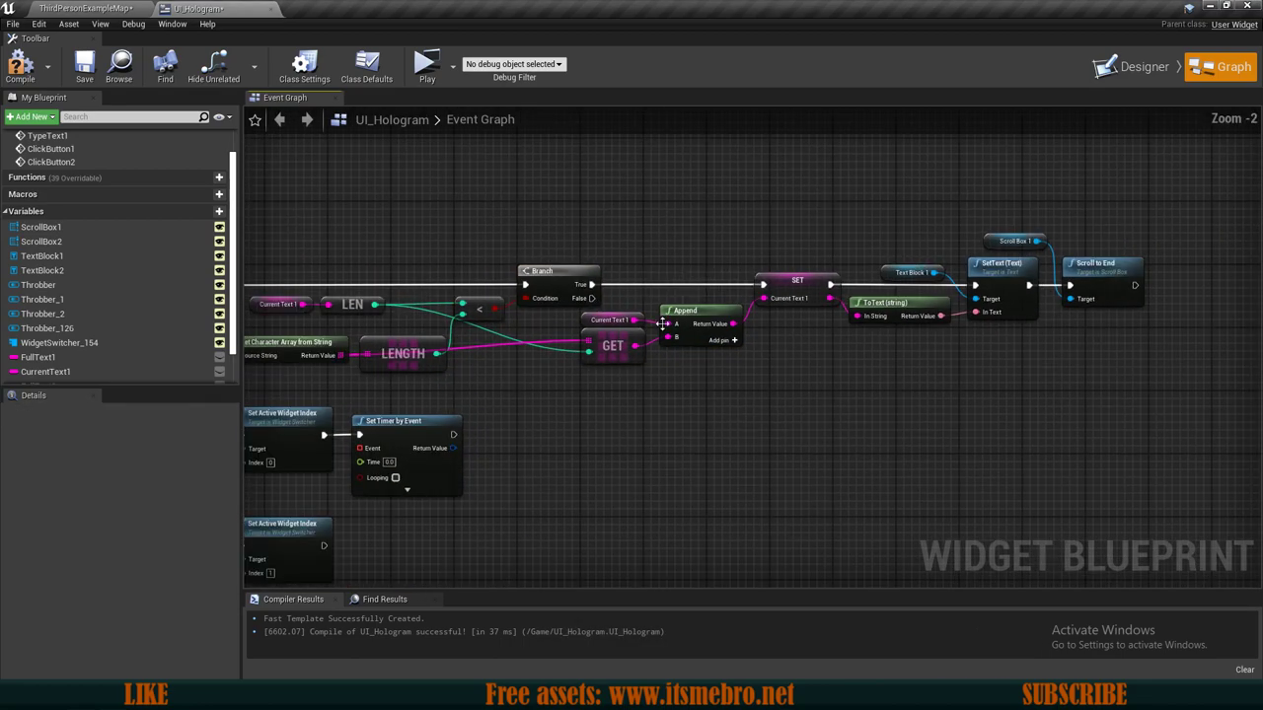
right_click_drag(348, 338, 601, 350)
scroll(601, 349, "up", 2)
right_click_drag(654, 455, 600, 391)
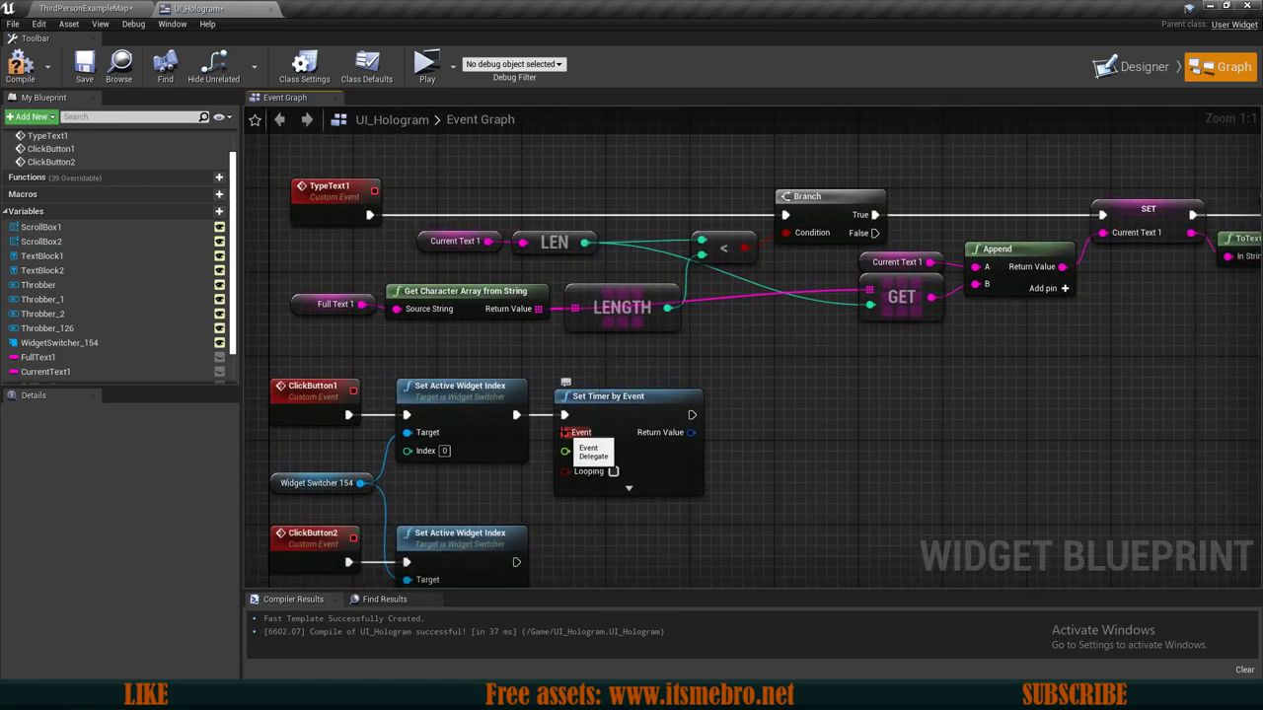
left_click_drag(567, 433, 611, 398)
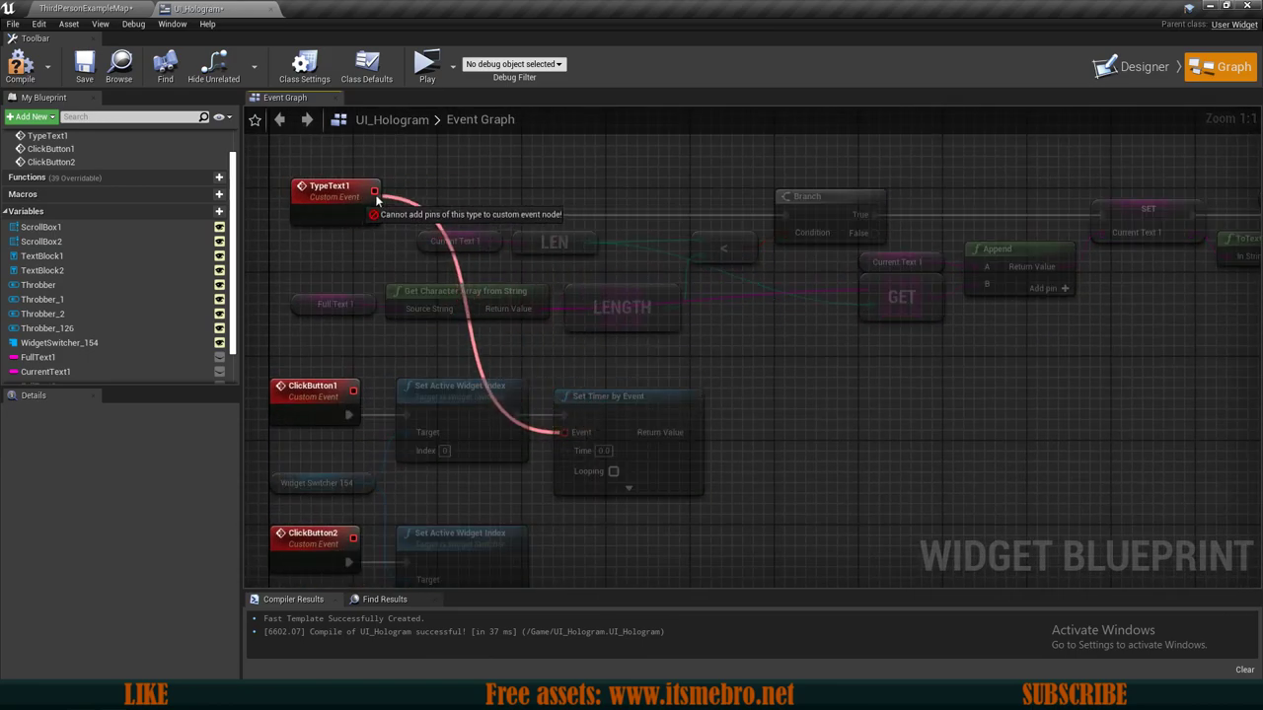
left_click_drag(376, 200, 374, 191)
left_click(331, 187)
Set the Time of ClickButton1's timer to 0.03 and enable Looping.
right_click_drag(602, 463, 586, 390)
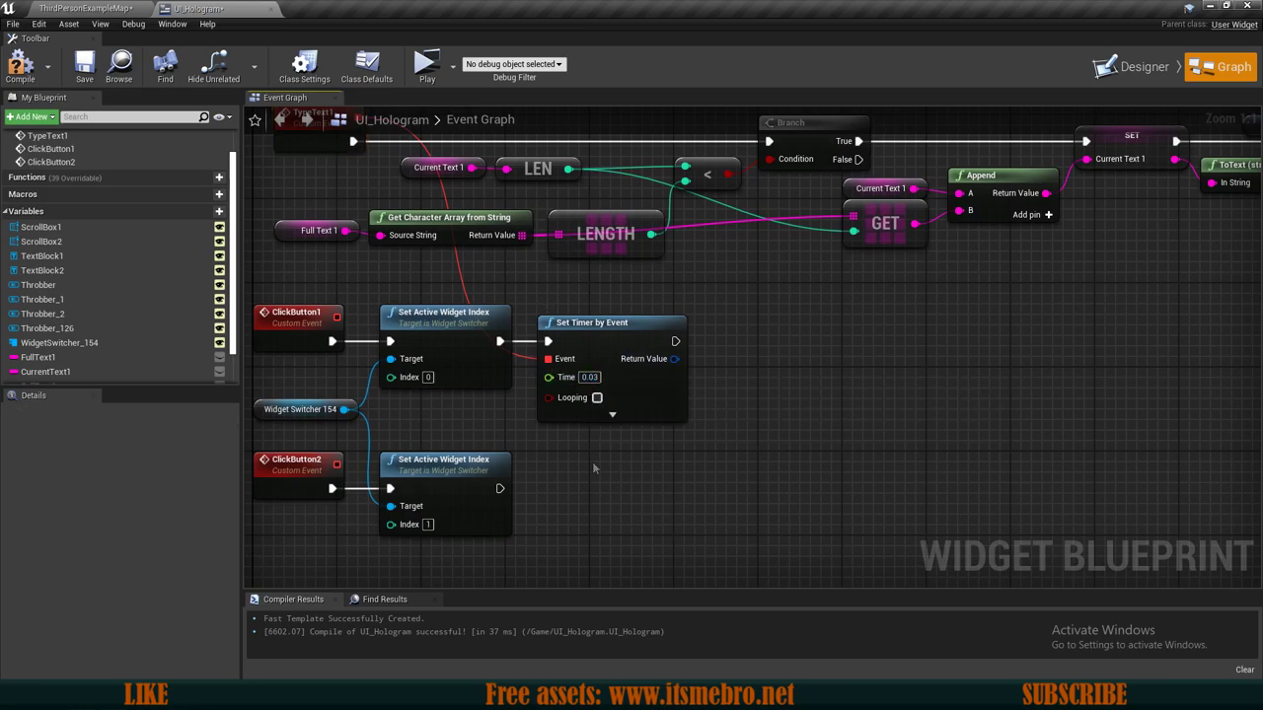
right_click_drag(596, 400, 637, 416)
left_click(637, 415)
Copy the entire TypeText1 node chain and paste it below the ClickButton2 nodes, aligned with their left edge.
scroll(636, 415, "down", 2)
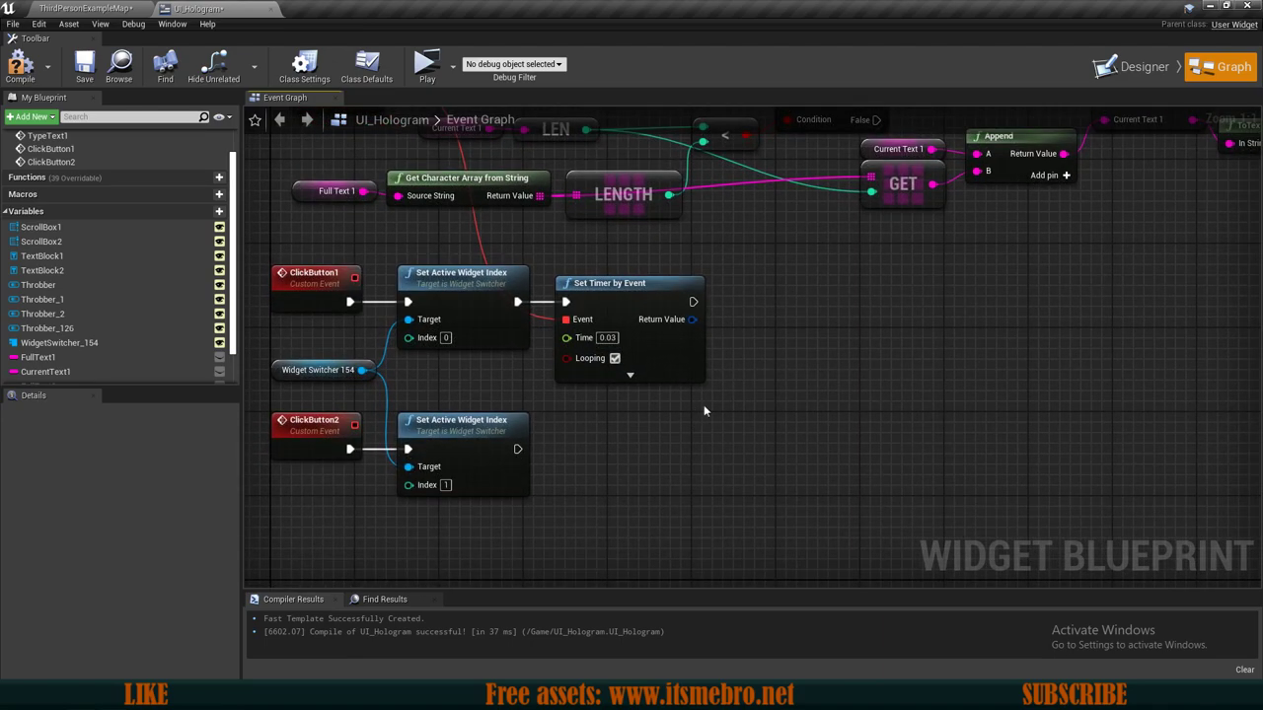
scroll(708, 449, "down", 1)
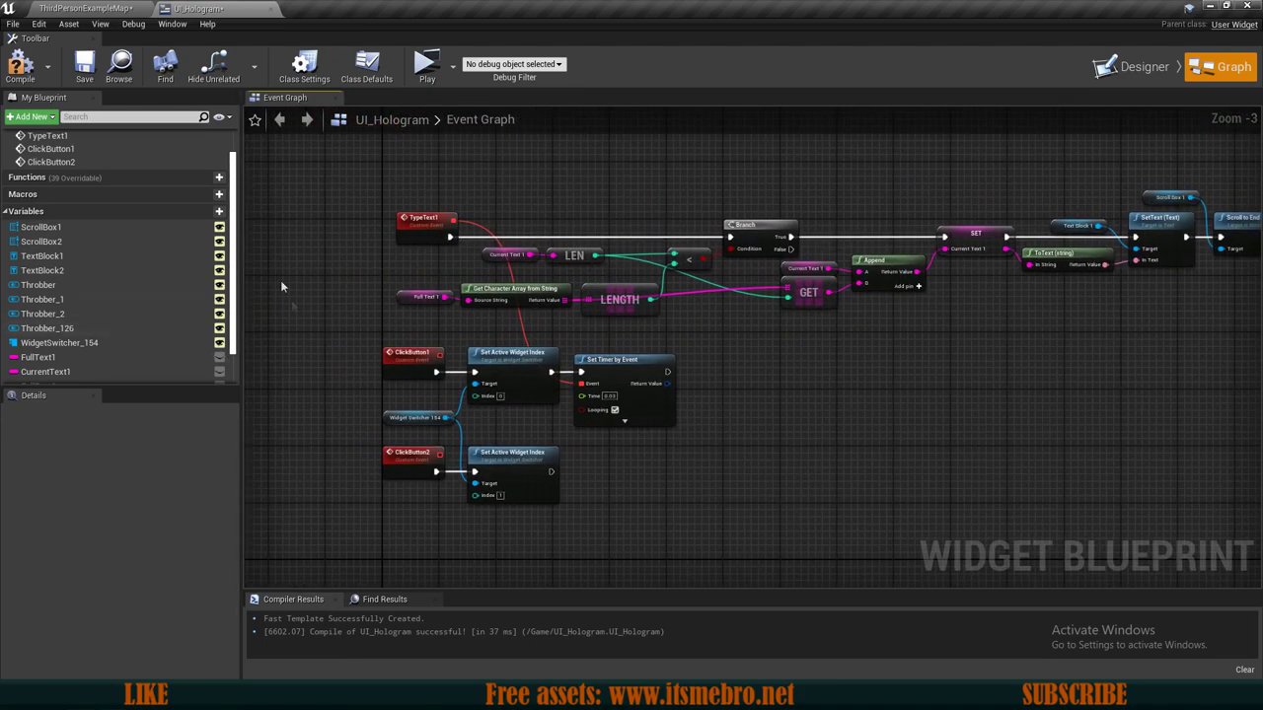
scroll(281, 231, "down", 2)
left_click_drag(266, 222, 565, 268)
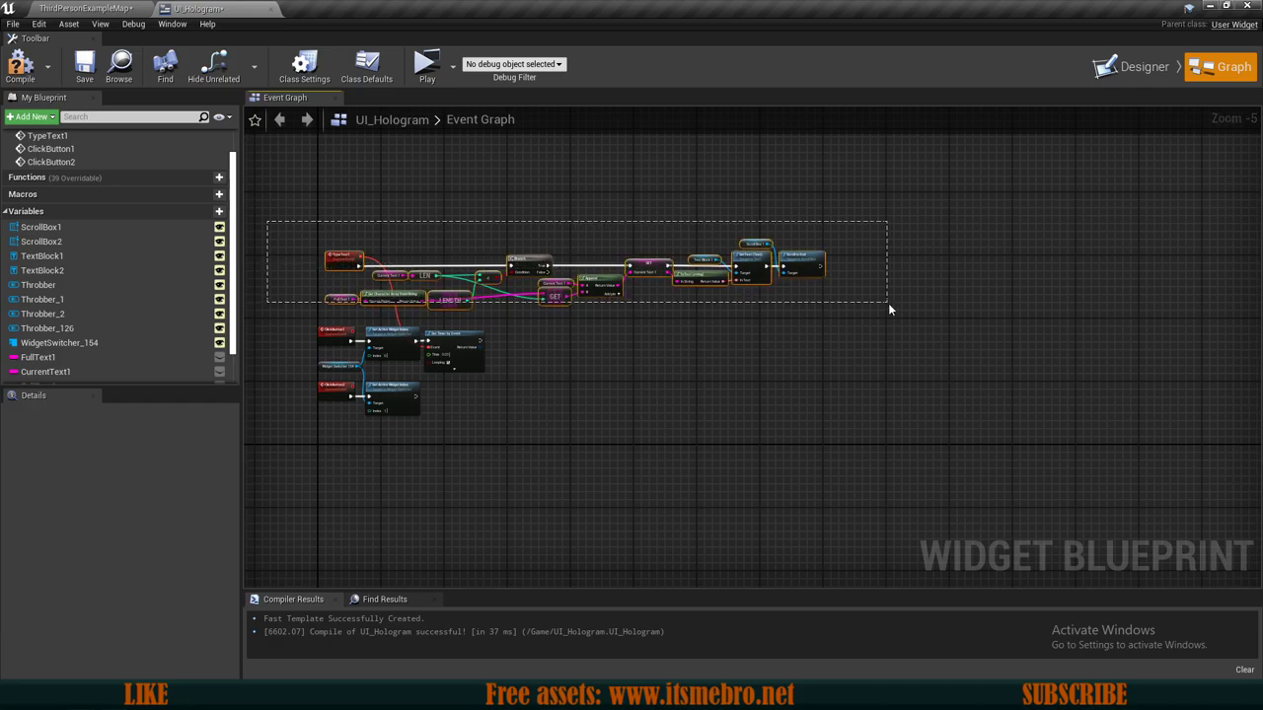
left_click_drag(893, 305, 893, 305)
key("ctrl+c")
right_click_drag(399, 451, 558, 366)
left_click(496, 379)
scroll(493, 379, "up", 4)
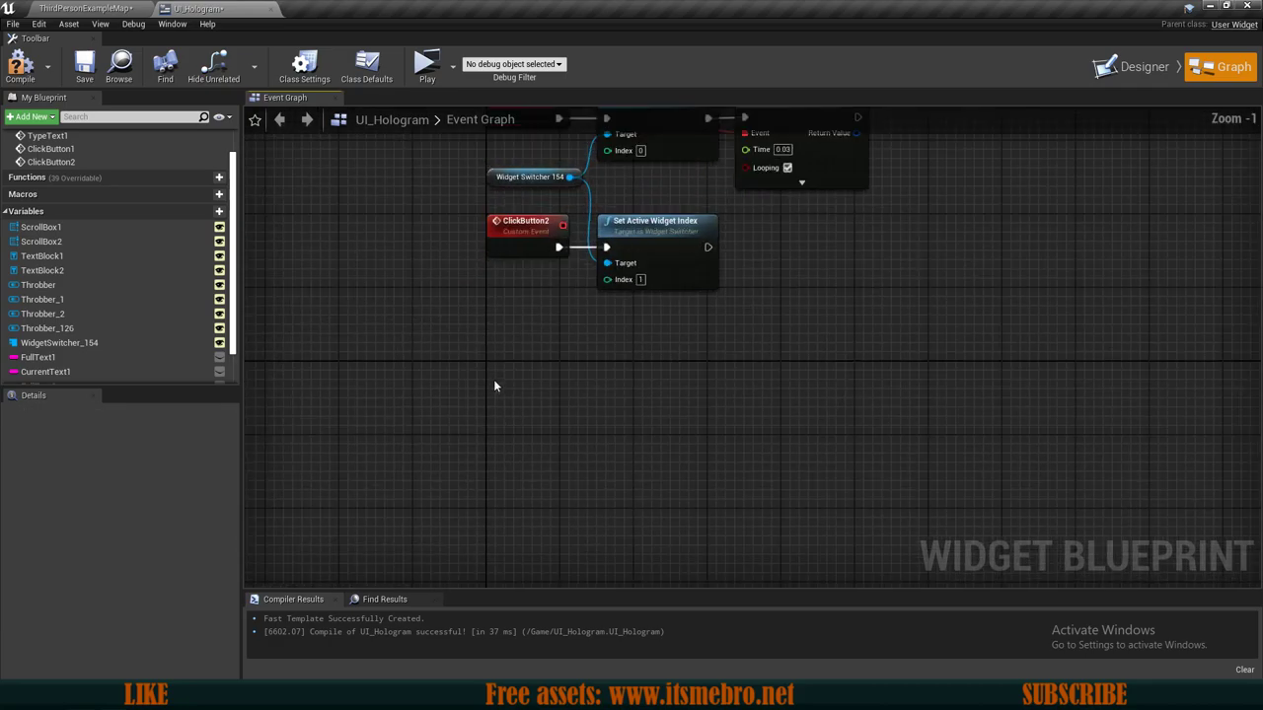
key("ctrl+v")
left_click_drag(498, 350, 977, 369)
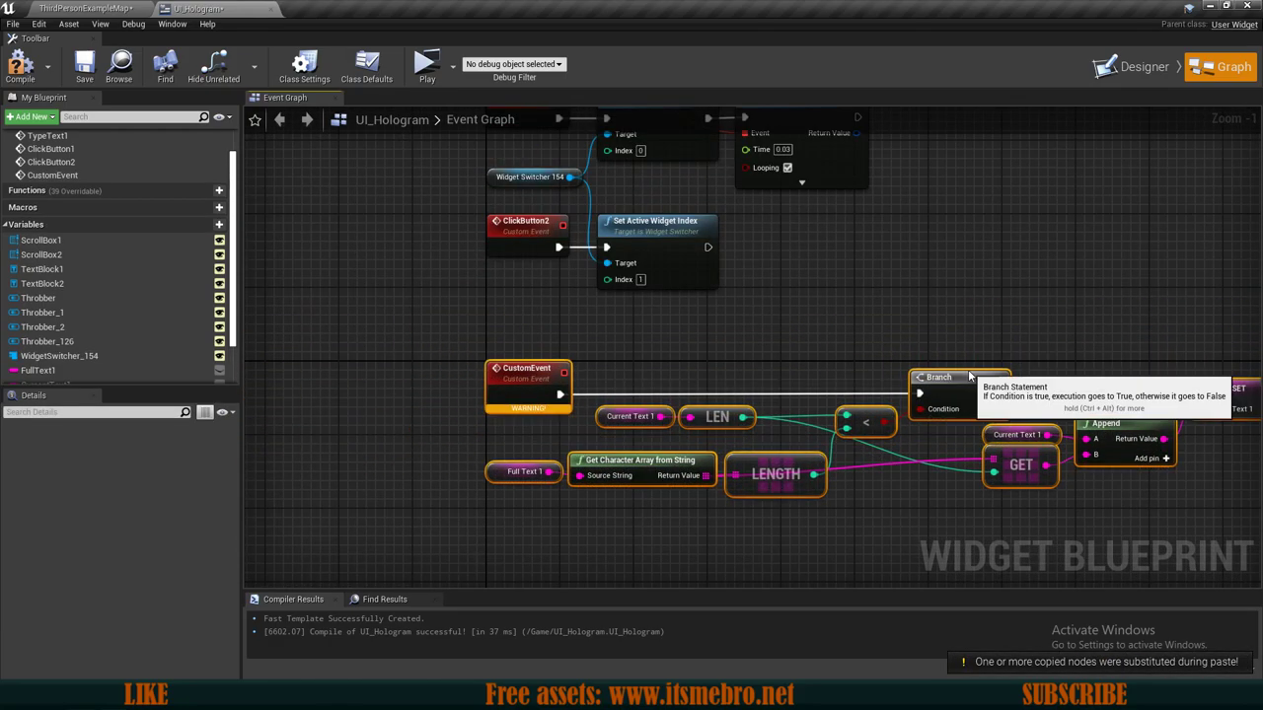
Rename the pasted custom event as TypeText2.
scroll(565, 382, "up", 1)
double_click(565, 379)
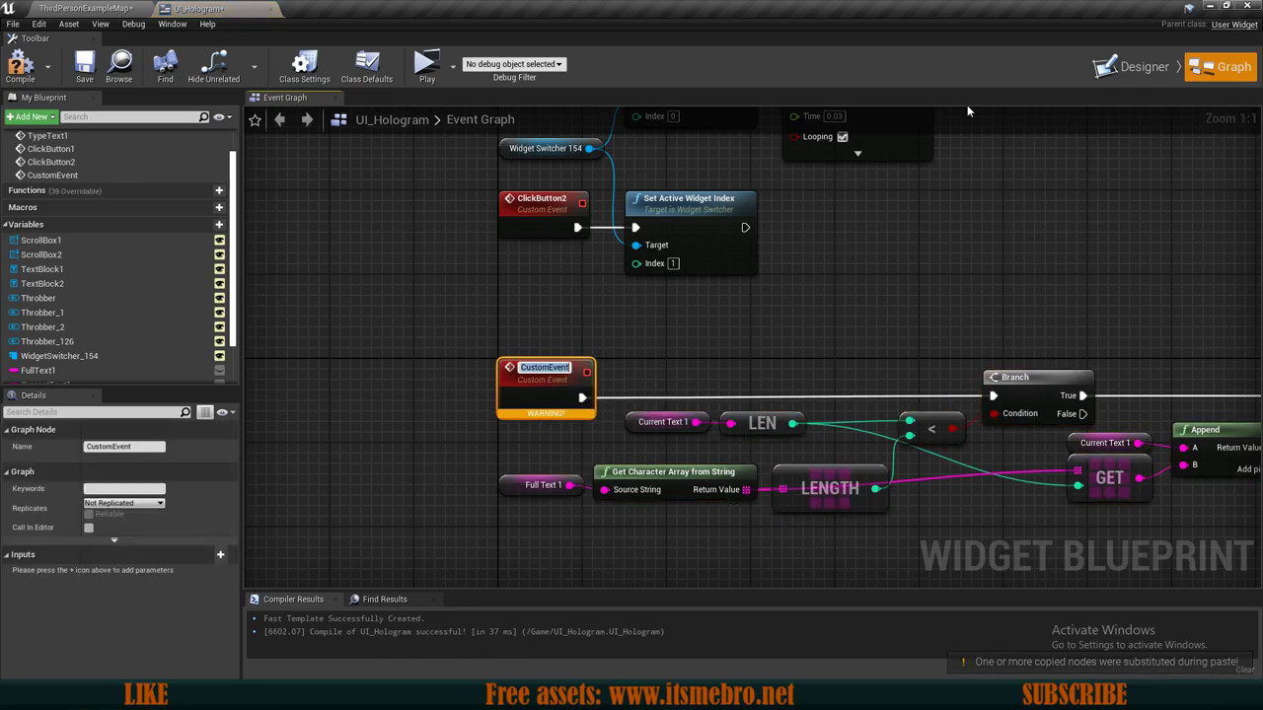
type("TypeText2")
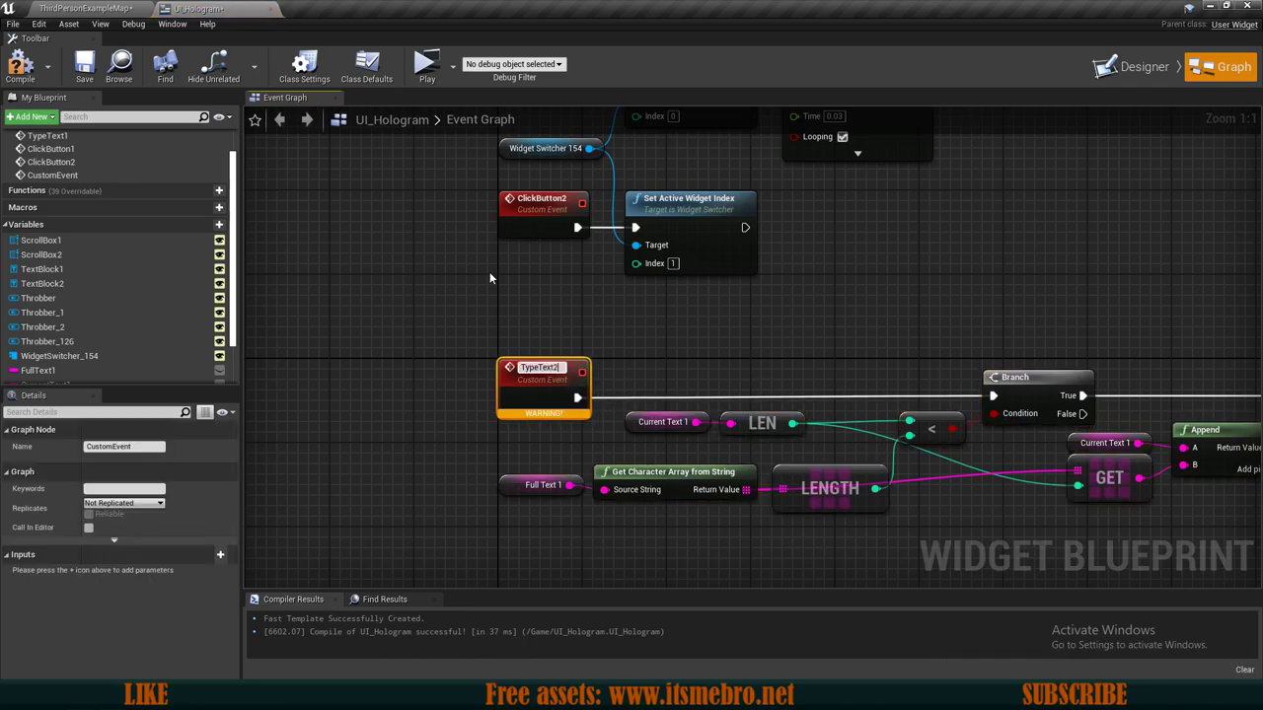
key("Return")
Replace the Full Text 1 getter in the TypeText2 chain with the FullText2 variable.
right_click_drag(672, 433, 564, 366)
scroll(118, 300, "down", 3)
left_click_drag(81, 347, 329, 407)
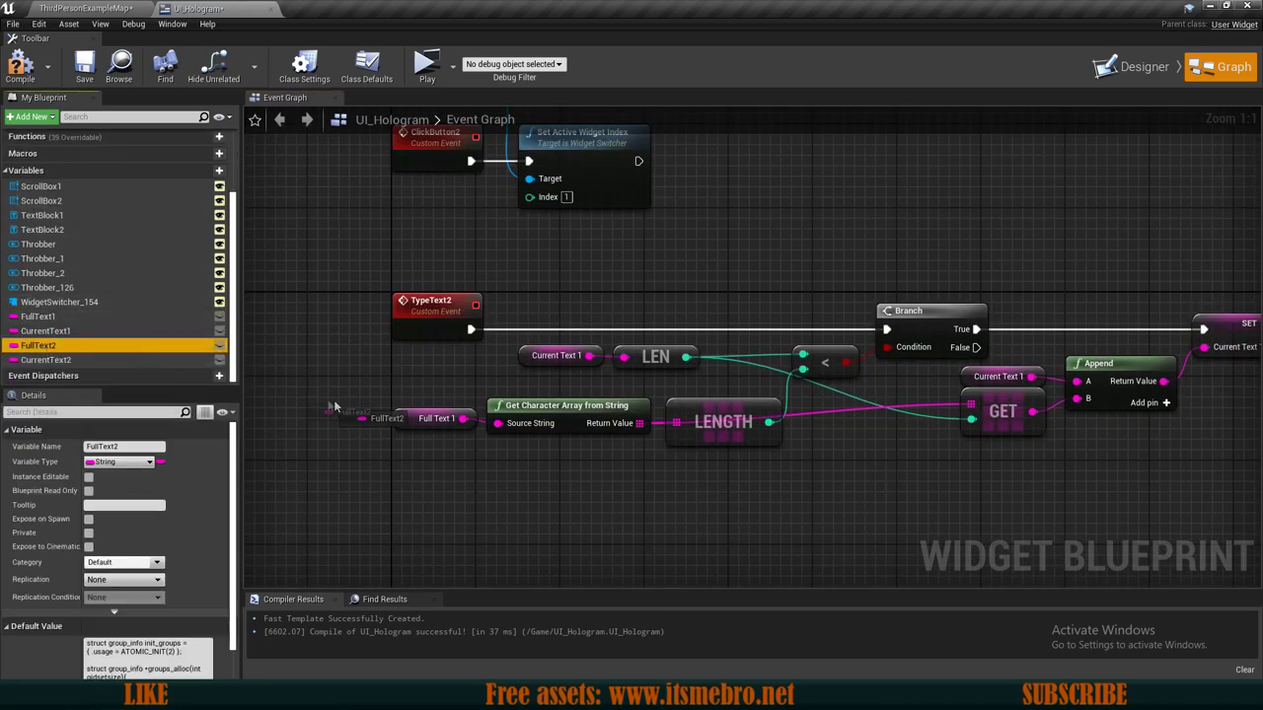
left_click_drag(404, 417, 403, 417)
right_click_drag(579, 498, 535, 476)
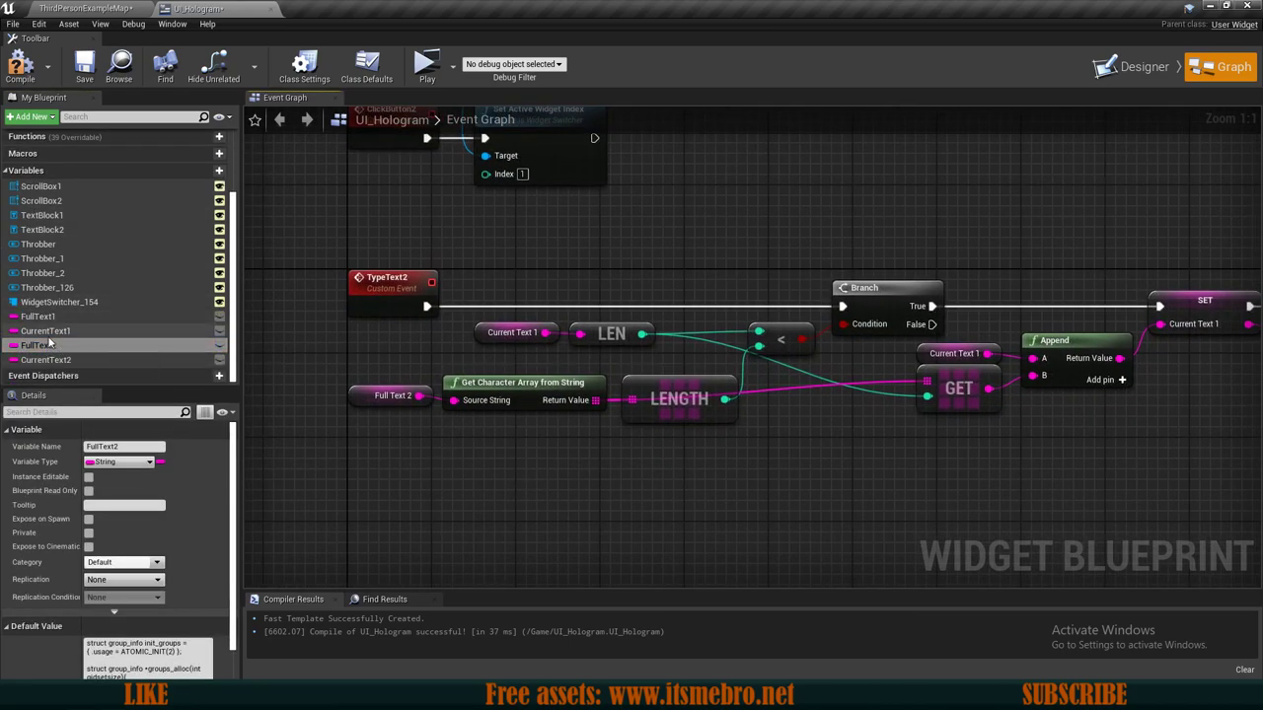
Switch both Current Text 1 getters and the SET node in the TypeText2 chain to the CurrentText2 variable.
left_click_drag(49, 361, 480, 333)
right_click_drag(480, 332, 173, 340)
left_click_drag(47, 361, 614, 364)
right_click_drag(933, 460, 682, 455)
left_click_drag(44, 362, 611, 348)
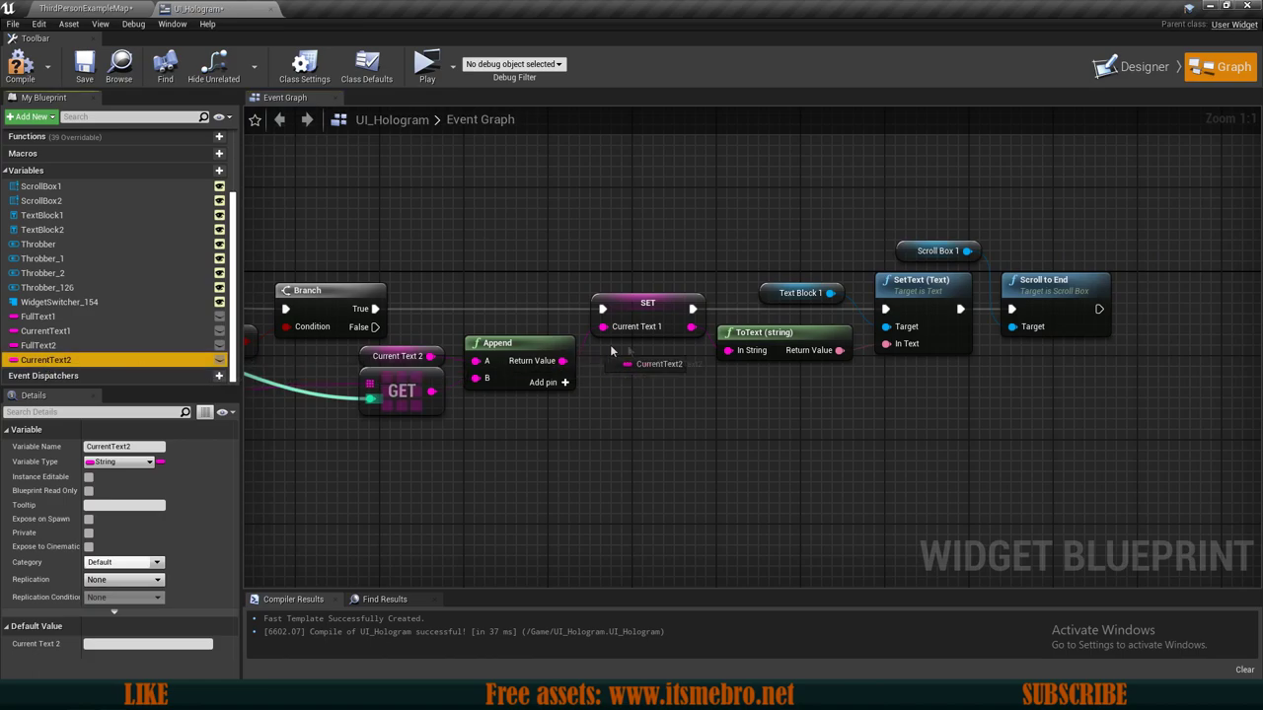
left_click_drag(640, 296, 641, 296)
Replace the Text Block 1 and Scroll Box 1 getters in the TypeText2 chain with TextBlock2 and ScrollBox2.
right_click_drag(640, 296, 411, 334)
scroll(108, 264, "up", 2)
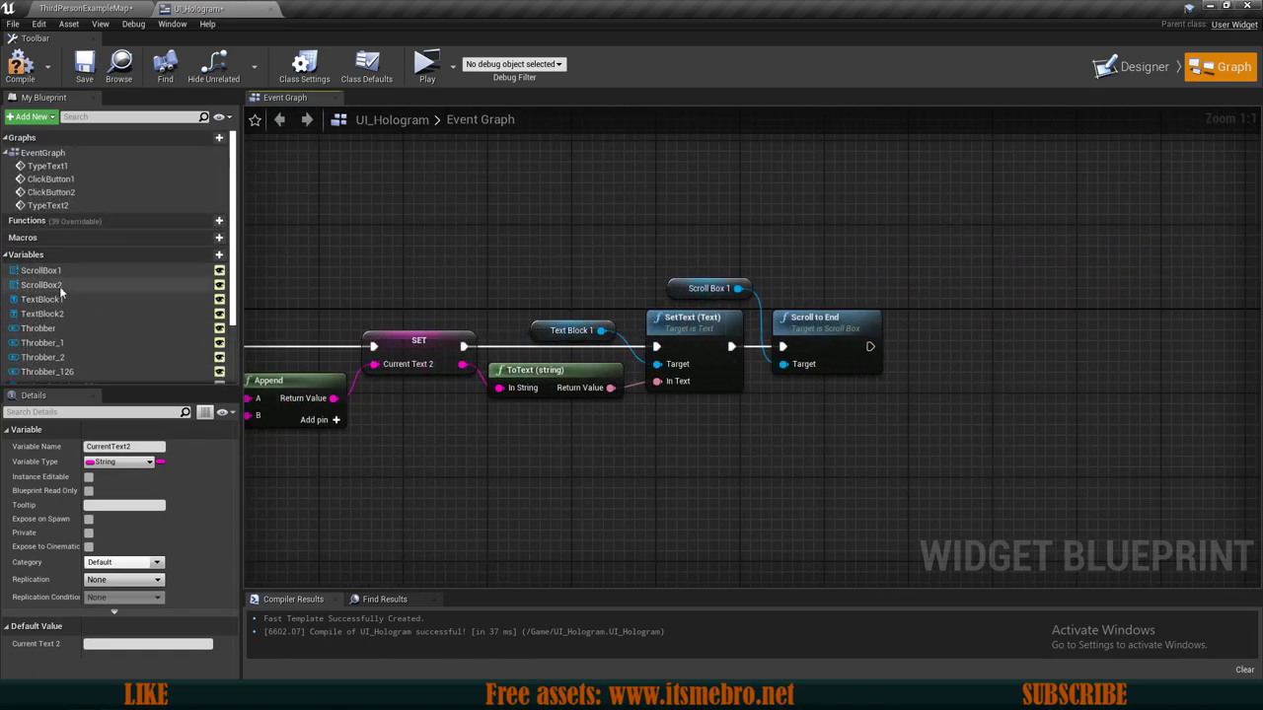
left_click_drag(55, 272, 524, 349)
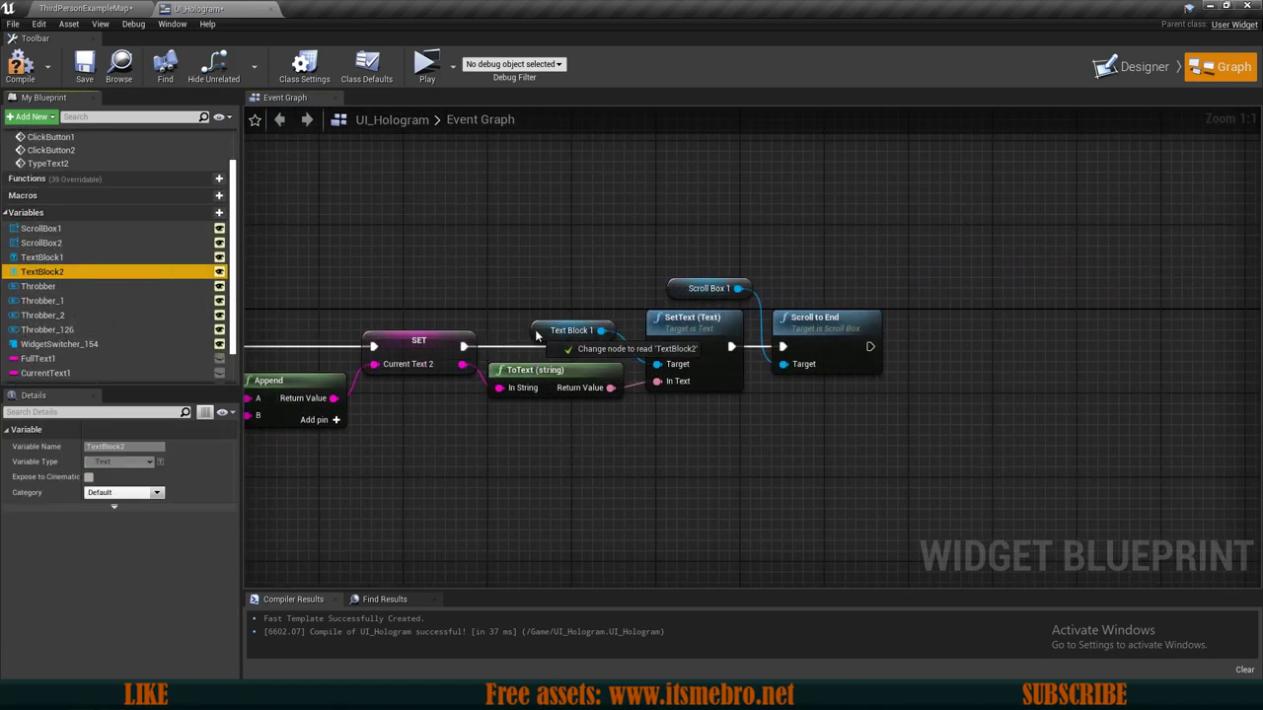
left_click_drag(89, 242, 648, 300)
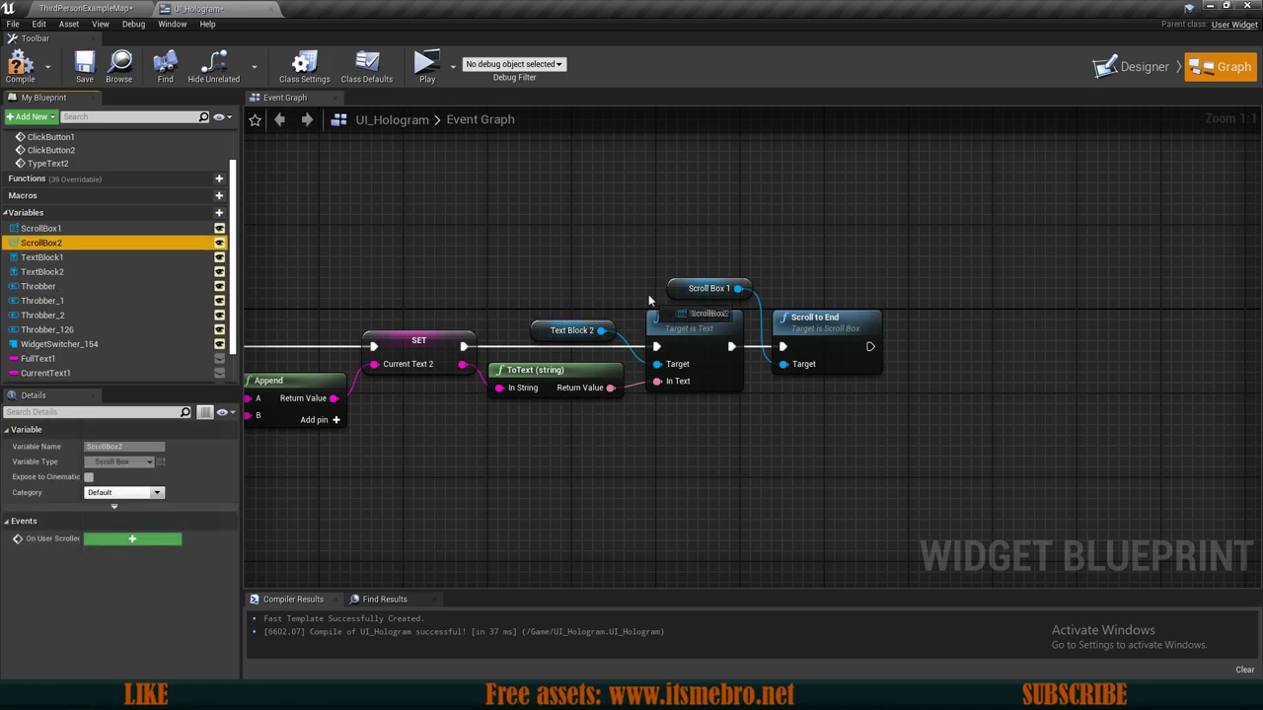
Add a Set Timer by Event node after ClickButton2's Set Active Widget Index node.
scroll(609, 271, "down", 2)
right_click_drag(493, 274, 822, 283)
scroll(823, 282, "down", 2)
right_click_drag(446, 209, 461, 293)
scroll(529, 277, "up", 3)
left_click(461, 293)
scroll(356, 302, "up", 1)
left_click(356, 302)
right_click_drag(586, 347, 518, 331)
left_click_drag(504, 302, 554, 306)
type("set timer by")
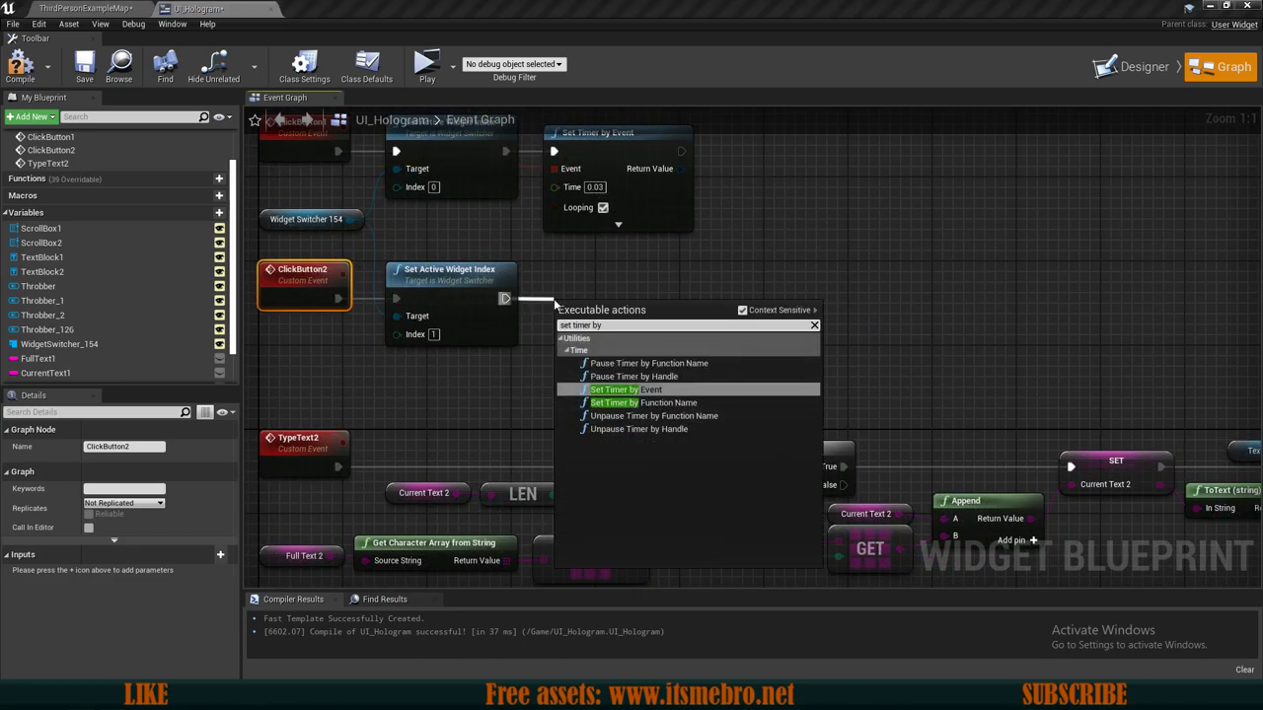
key("Return")
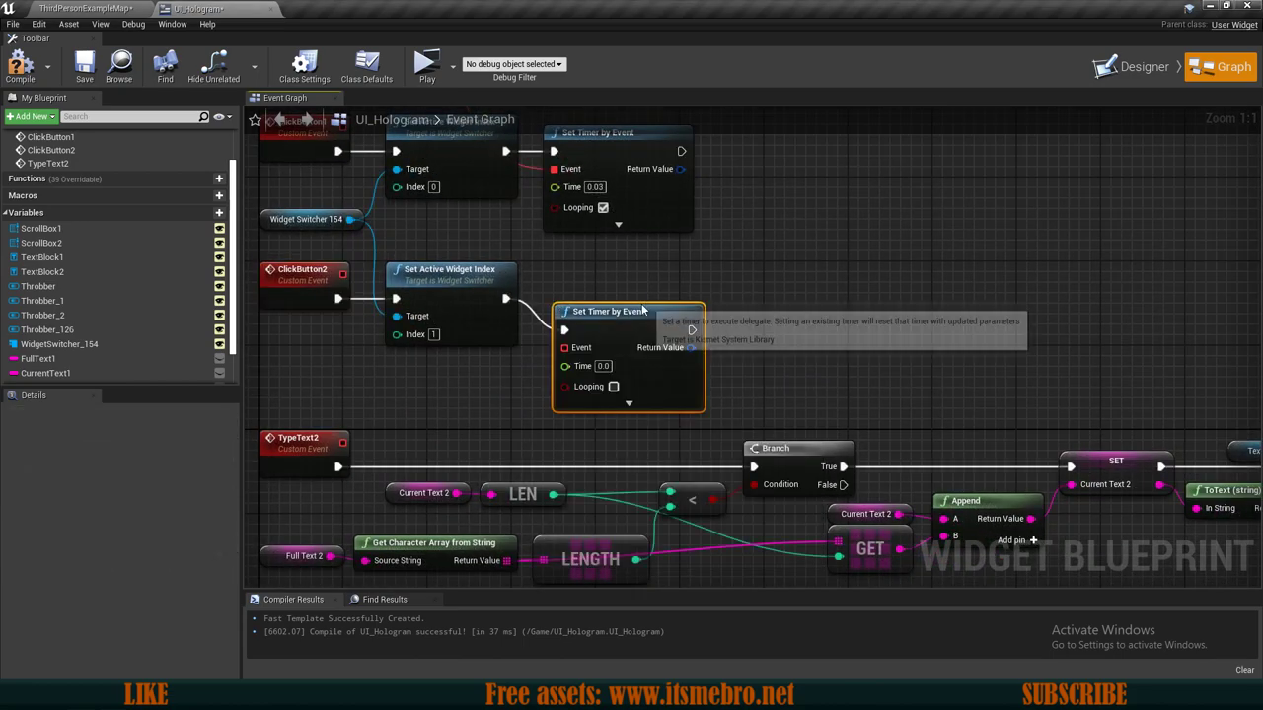
Connect the TypeText2 delegate to ClickButton2's timer Event input, with Time set to 0.03 and Looping enabled.
right_click_drag(395, 439, 475, 444)
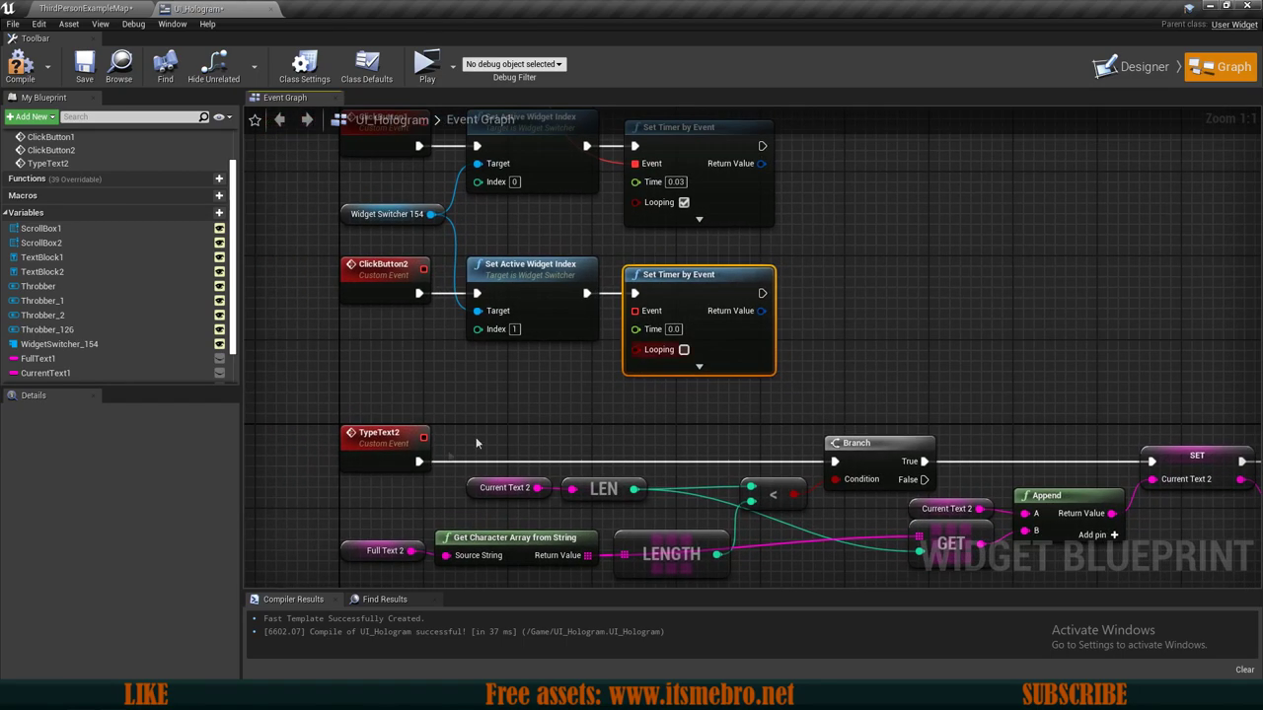
left_click_drag(423, 436, 651, 312)
right_click_drag(663, 339, 623, 380)
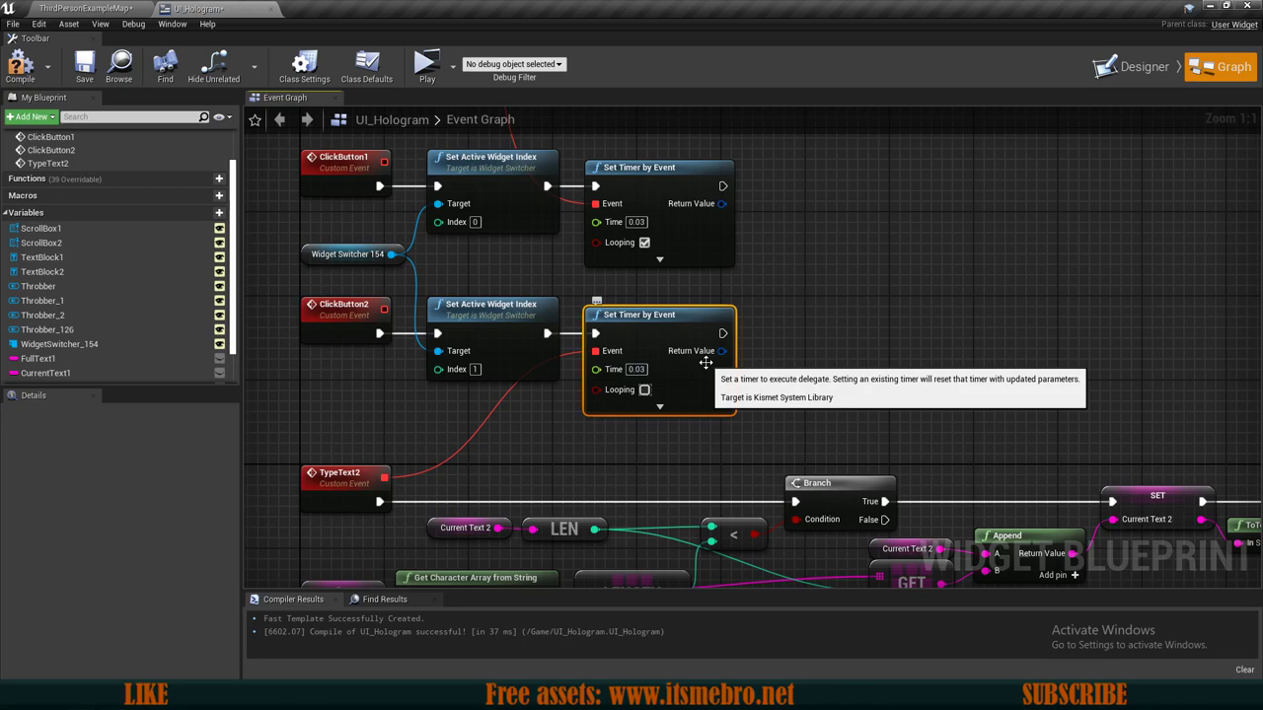
left_click(643, 392)
left_click(861, 336)
right_click_drag(860, 336, 832, 347)
scroll(832, 346, "down", 2)
scroll(661, 334, "up", 2)
left_click(668, 329)
left_click(693, 195)
Add a Clear and Invalidate Timer by Handle node from the Return Value of ClickButton2's timer.
right_click_drag(966, 356, 807, 406)
left_click(591, 422)
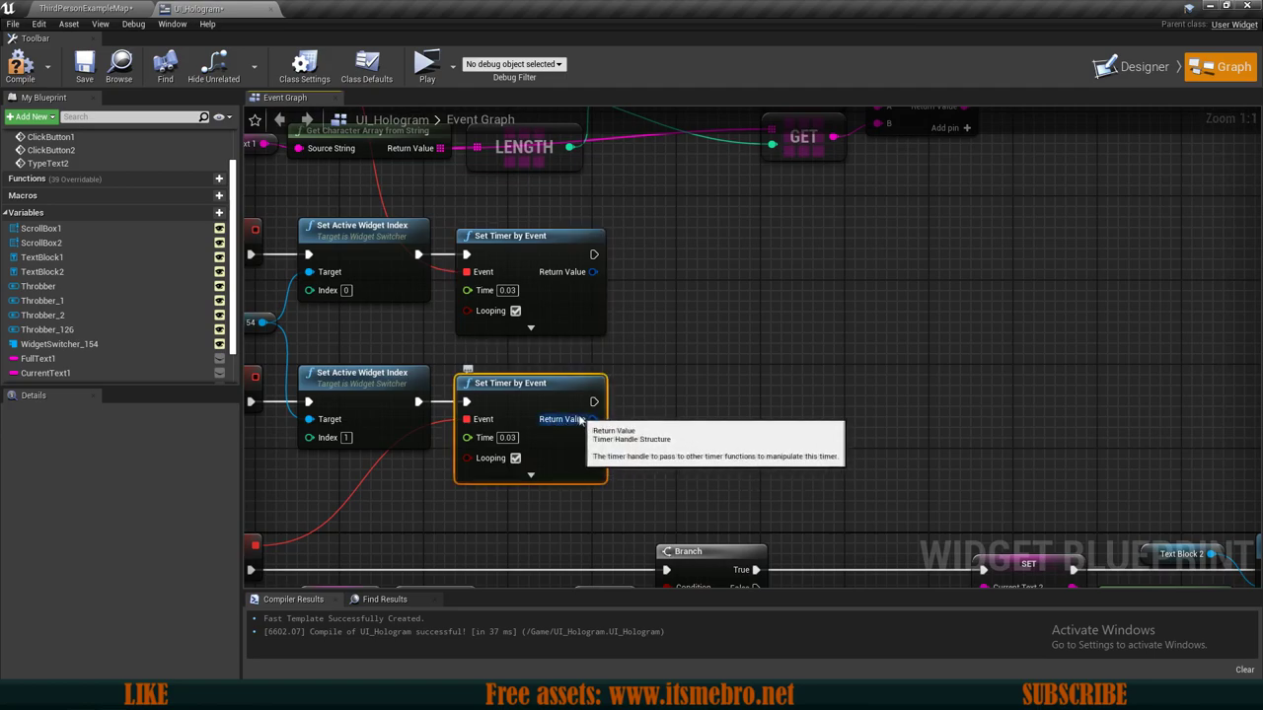
left_click_drag(590, 419, 706, 410)
type("timer")
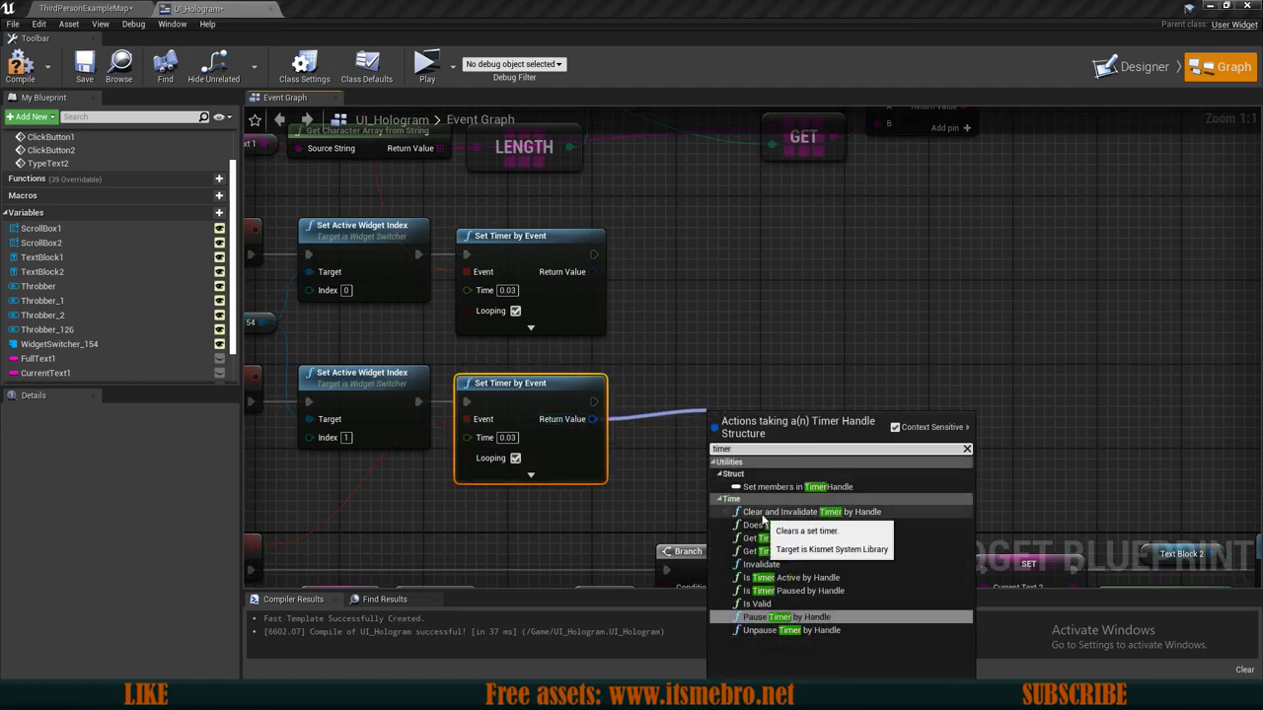
left_click(834, 513)
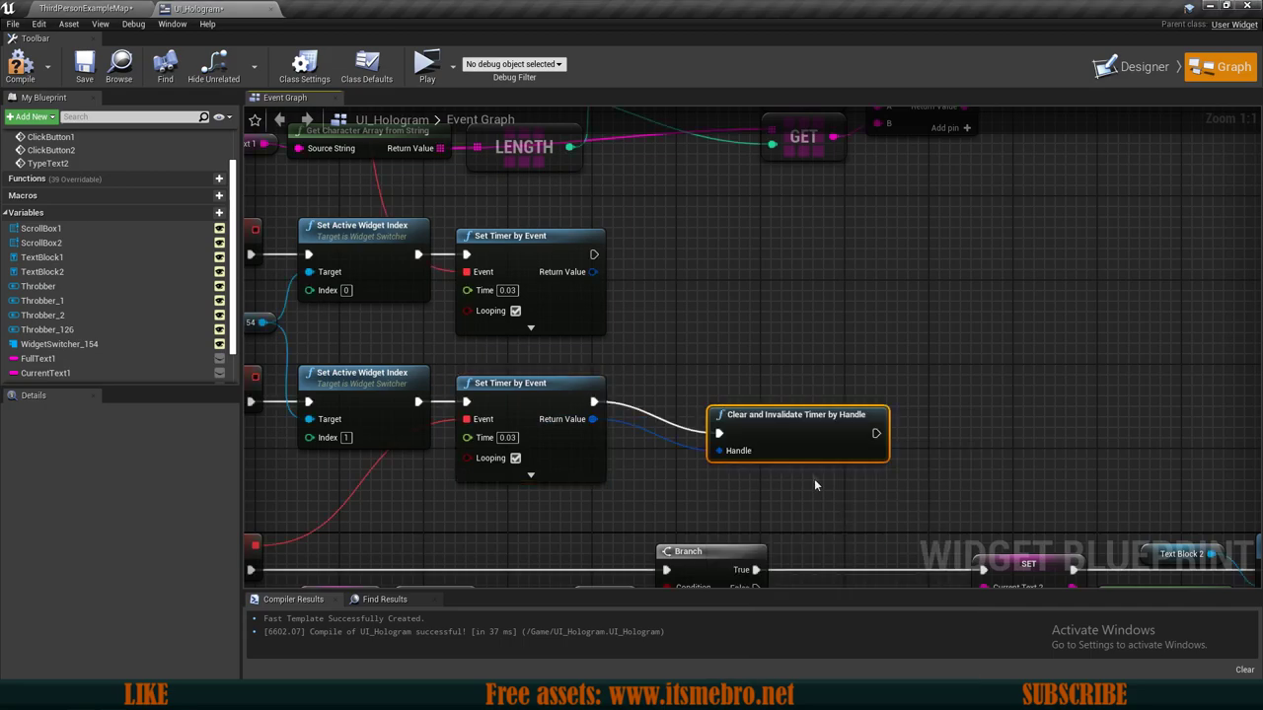
Duplicate the Clear and Invalidate Timer by Handle node and place the copy beside ClickButton1's timer.
key("ctrl+w")
left_click_drag(875, 541, 591, 278)
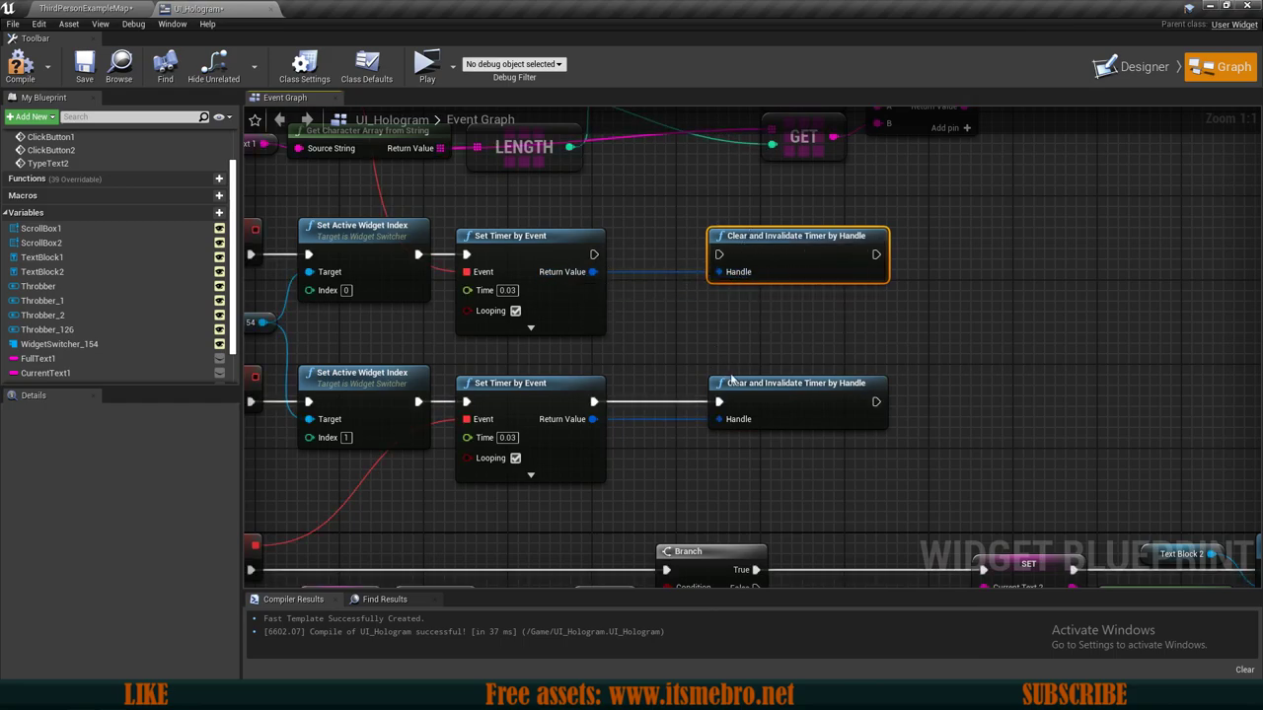
left_click_drag(790, 399, 789, 305)
Cross-connect the timers' Return Values so each ClickButton branch clears the other's timer handle, and run each timer's execution into its adjacent clear node.
left_click_drag(785, 251, 594, 403)
left_click_drag(738, 426, 733, 398)
right_click_drag(717, 402, 811, 471)
left_click(630, 306)
left_click_drag(819, 360, 774, 330)
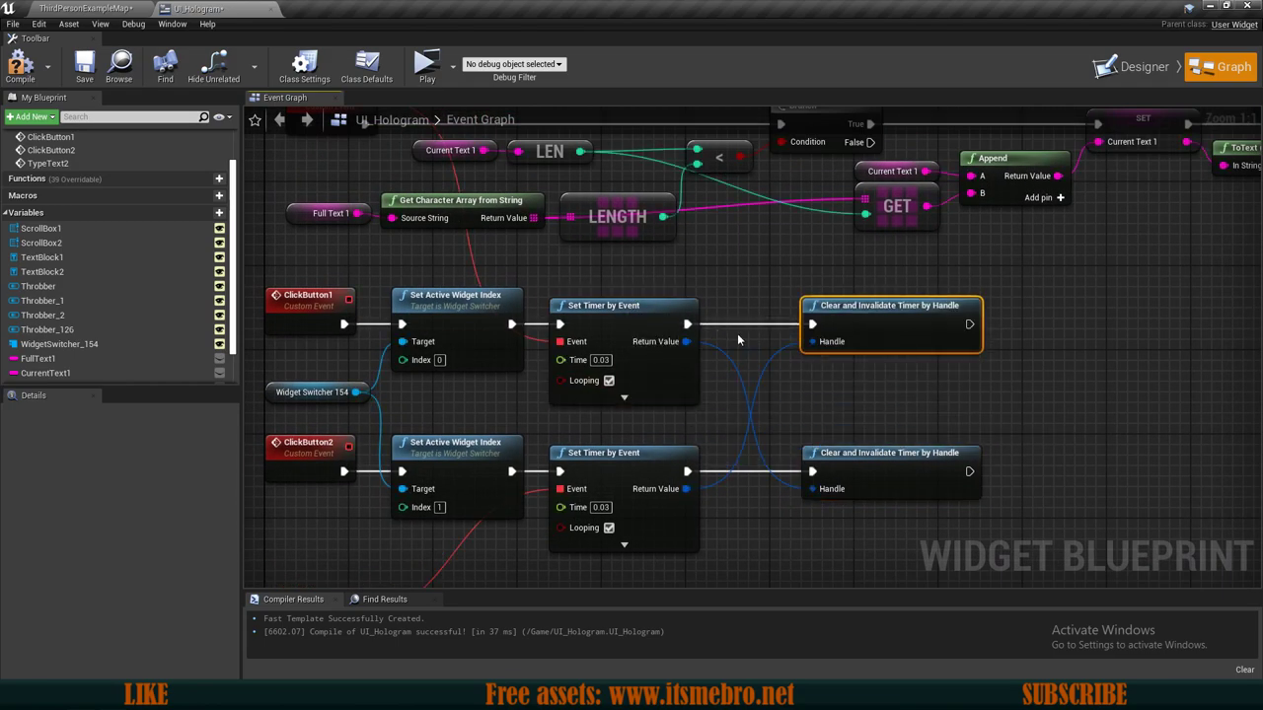
Examine how the ClickButton1 and ClickButton2 branches start their own timers and clear each other's.
scroll(823, 389, "down", 3)
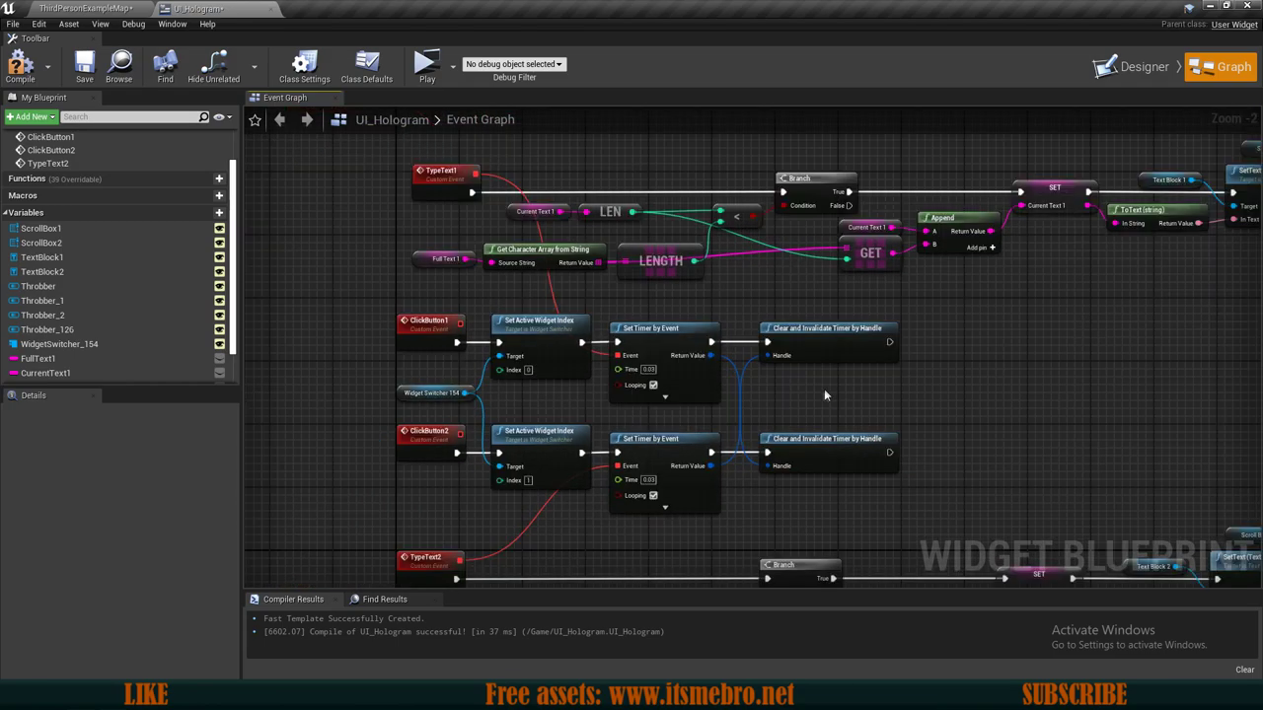
right_click_drag(894, 399, 790, 351)
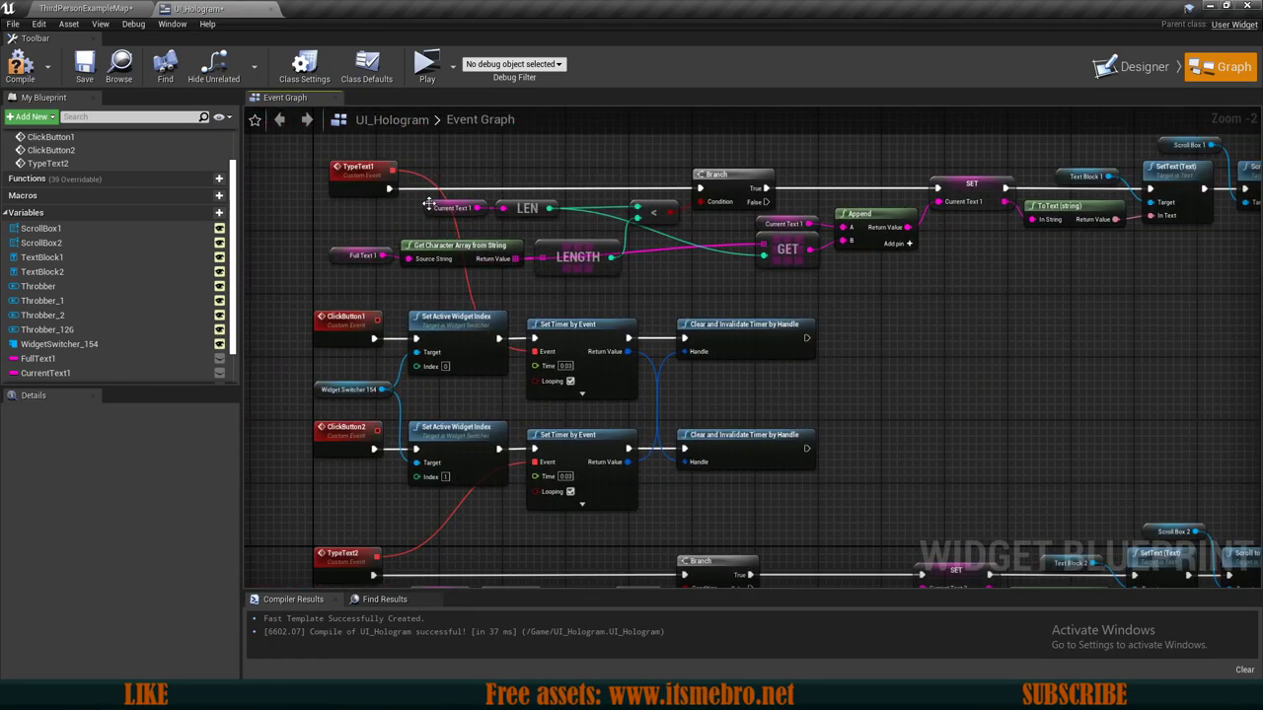
scroll(526, 291, "up", 1)
scroll(668, 355, "down", 2)
scroll(856, 375, "up", 1)
right_click_drag(856, 375, 842, 397)
scroll(869, 388, "down", 2)
scroll(869, 388, "up", 4)
left_click(674, 310)
scroll(832, 367, "down", 3)
scroll(679, 343, "up", 3)
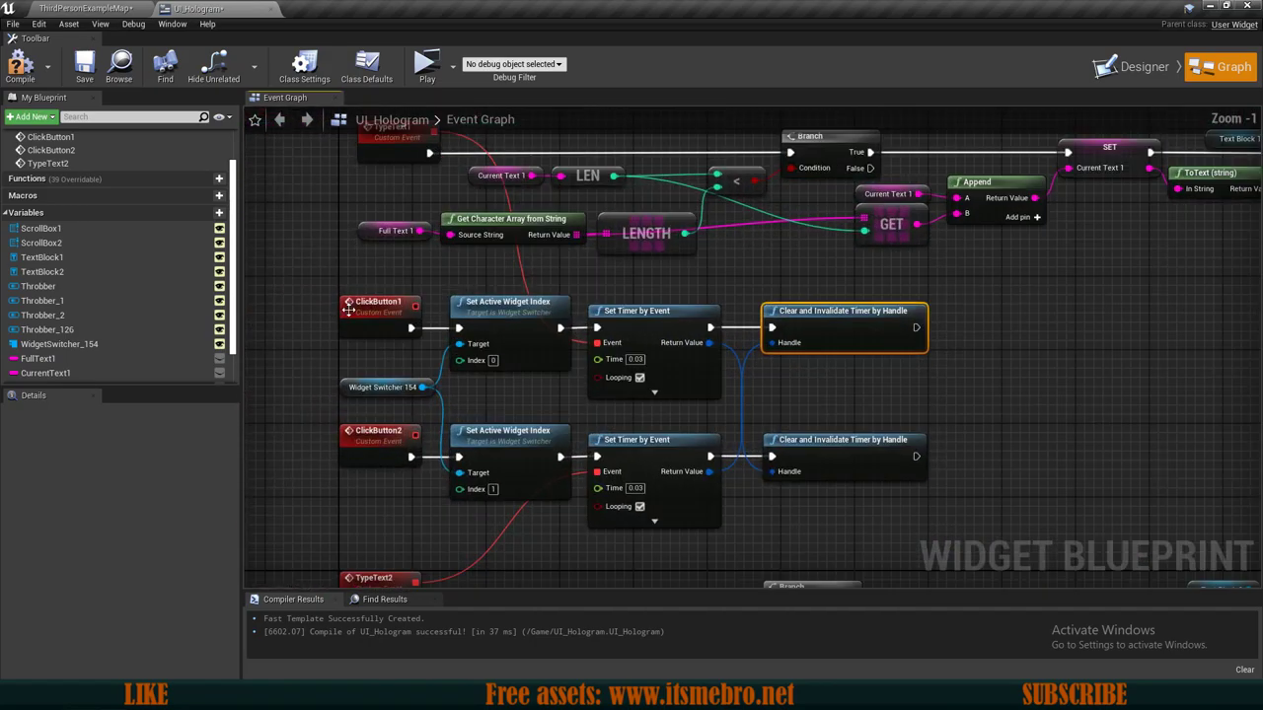
Add an empty SET Current Text 2 node after ClickButton1's clear node and an empty SET Current Text 1 node after ClickButton2's.
scroll(159, 343, "down", 1)
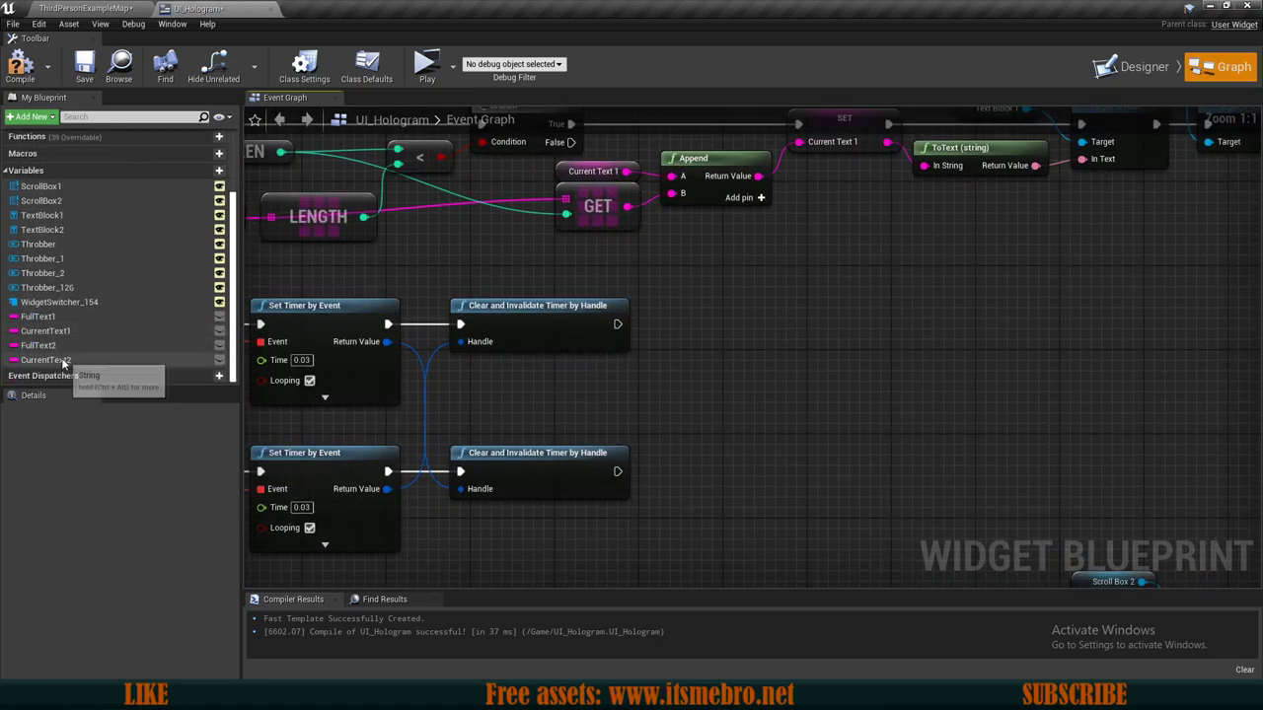
left_click_drag(62, 359, 646, 411)
left_click_drag(615, 327, 697, 342)
left_click(717, 424)
right_click_drag(717, 427, 712, 393)
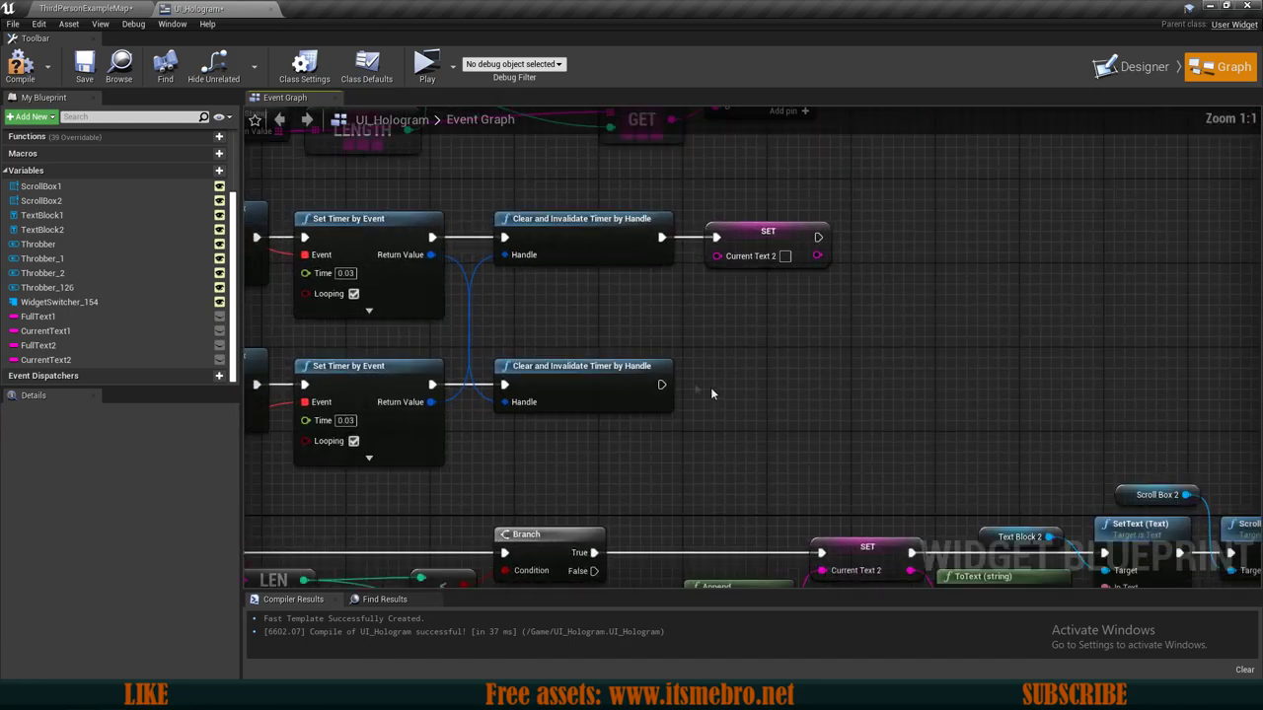
left_click_drag(46, 332, 661, 385)
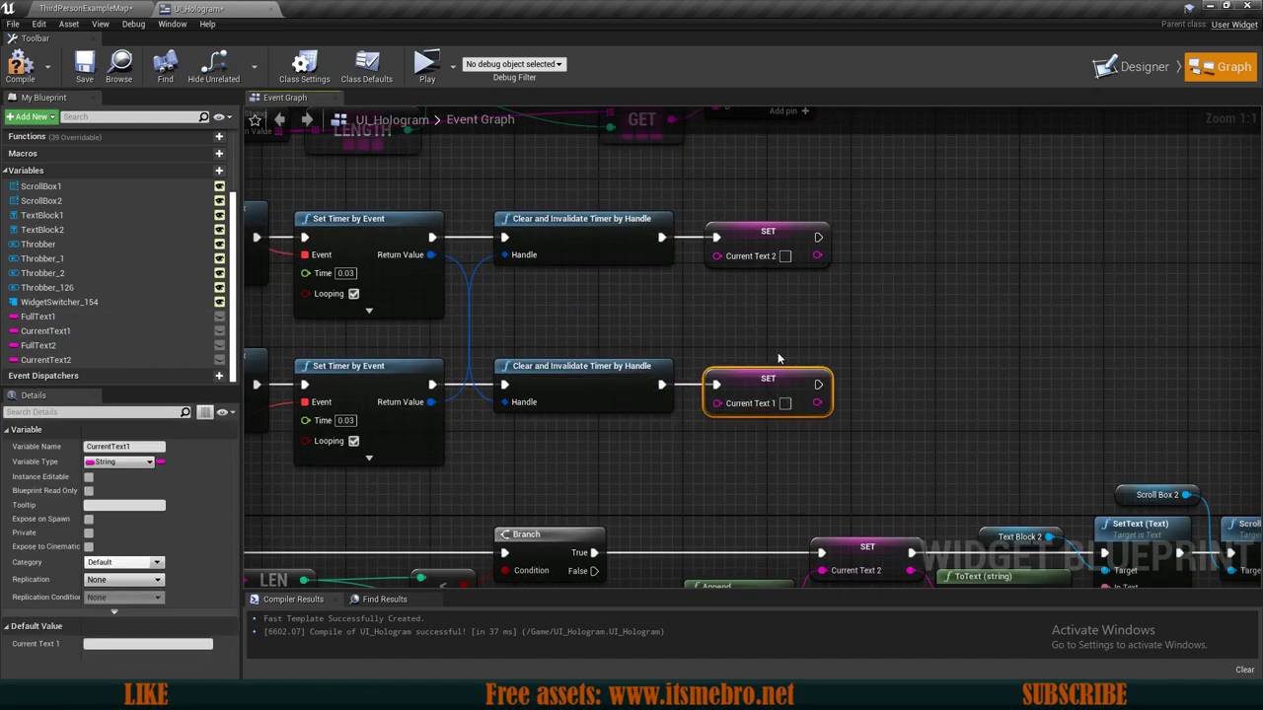
Compile and save the UI_Hologram widget blueprint and return to its Designer view.
left_click(778, 359)
scroll(779, 359, "down", 3)
scroll(731, 362, "up", 3)
scroll(602, 298, "down", 5)
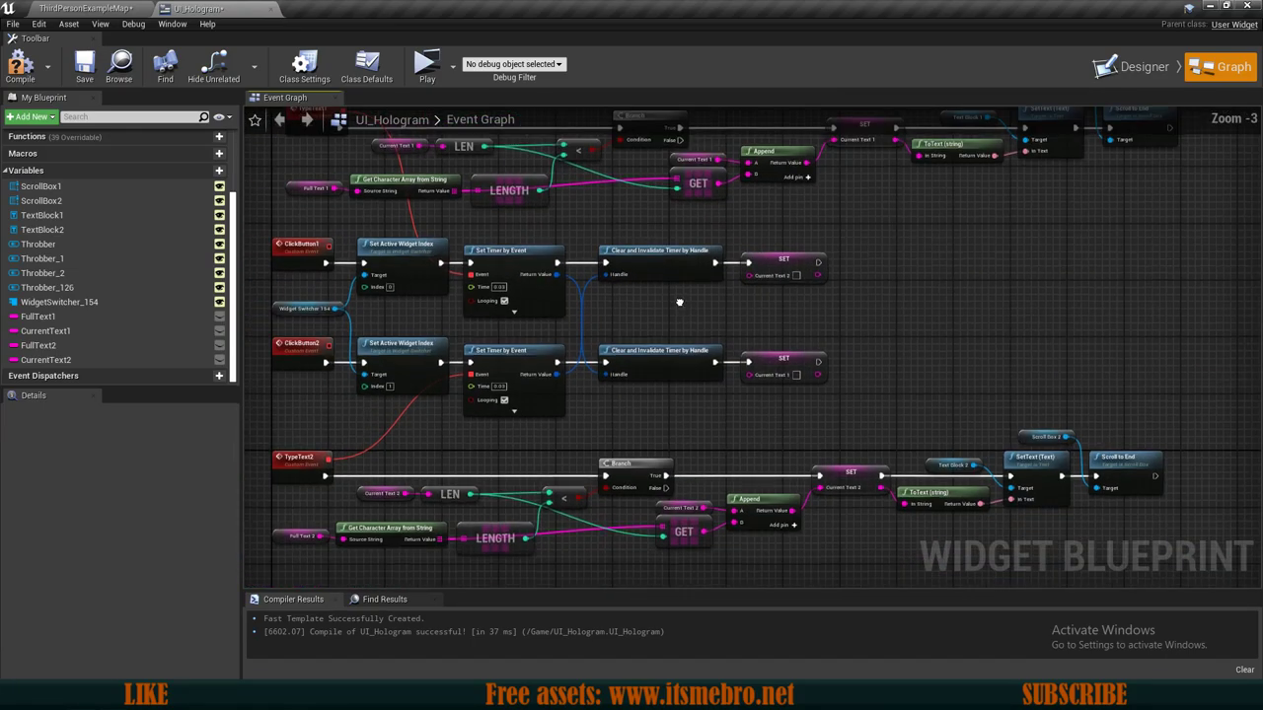
left_click(86, 74)
scroll(601, 334, "up", 1)
right_click_drag(602, 333, 723, 393)
scroll(753, 381, "down", 2)
scroll(737, 379, "up", 1)
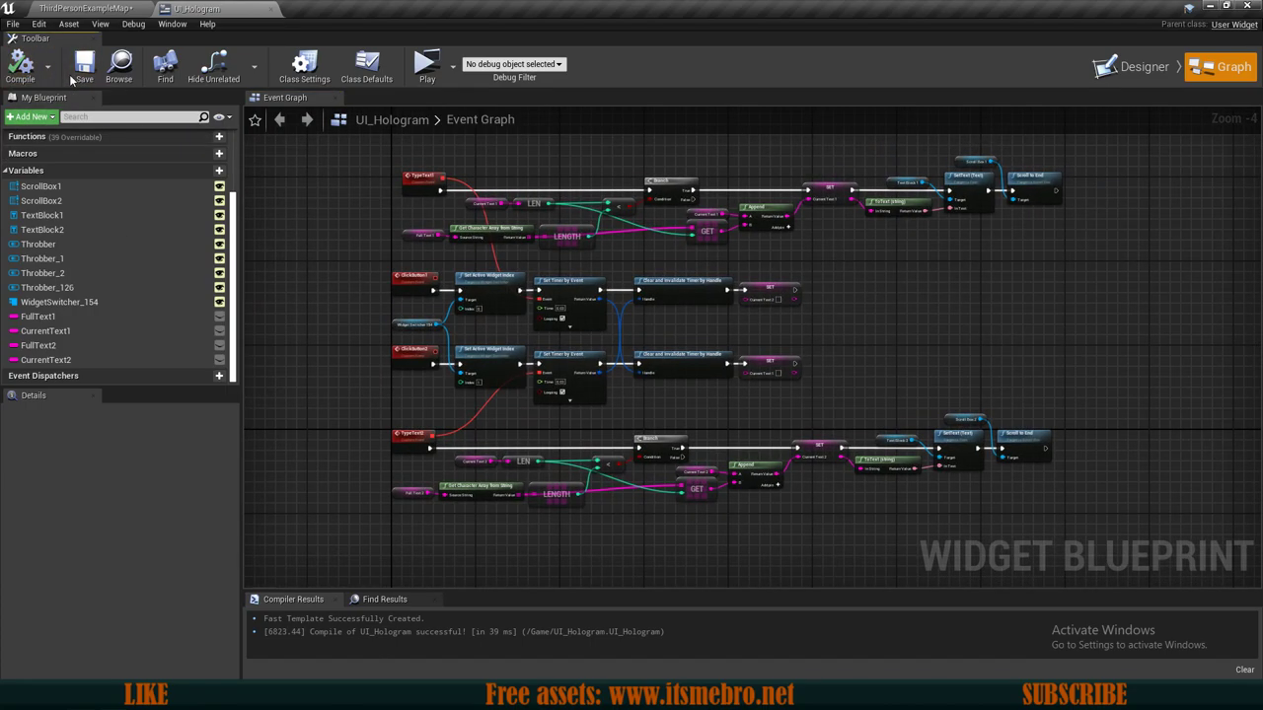
left_click(1136, 66)
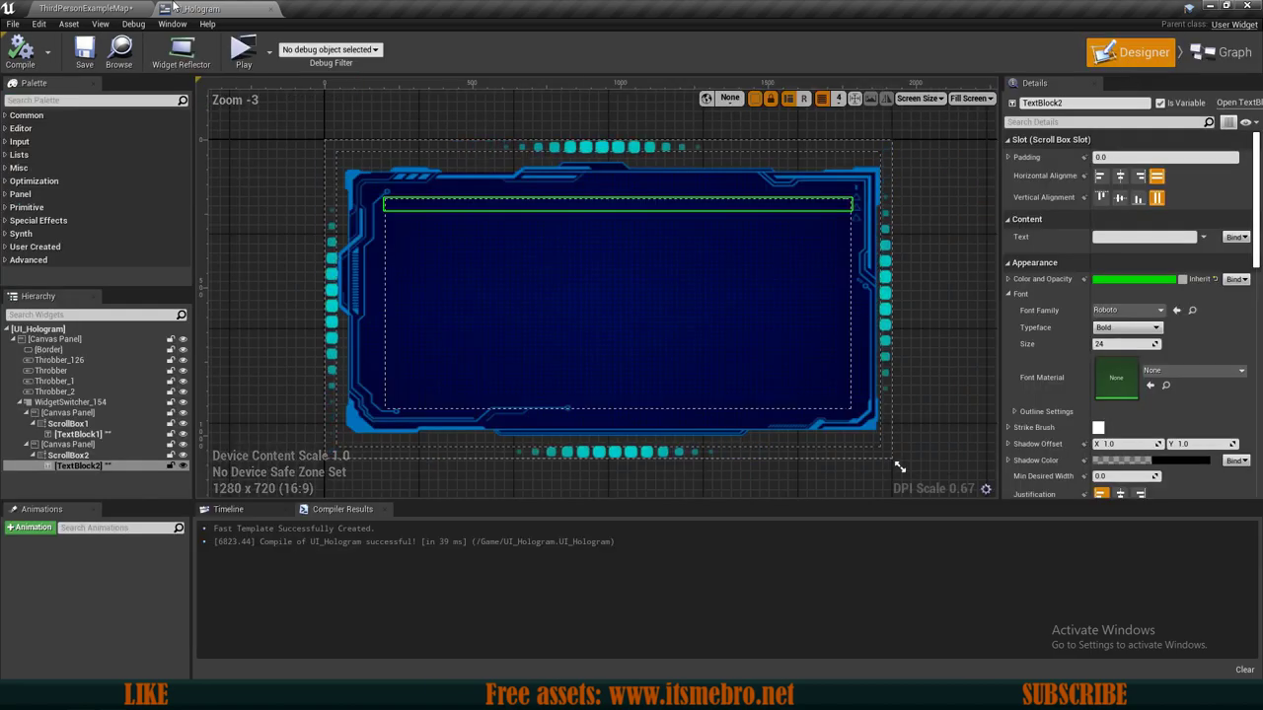
Create an Actor-based Blueprint class named WidgetActor in the level project's Content folder and open it.
left_click(110, 8)
left_click(817, 634)
mouse_move(616, 333)
right_mouse_down()
mouse_move(671, 361)
mouse_move(663, 380)
mouse_move(615, 333)
right_mouse_up()
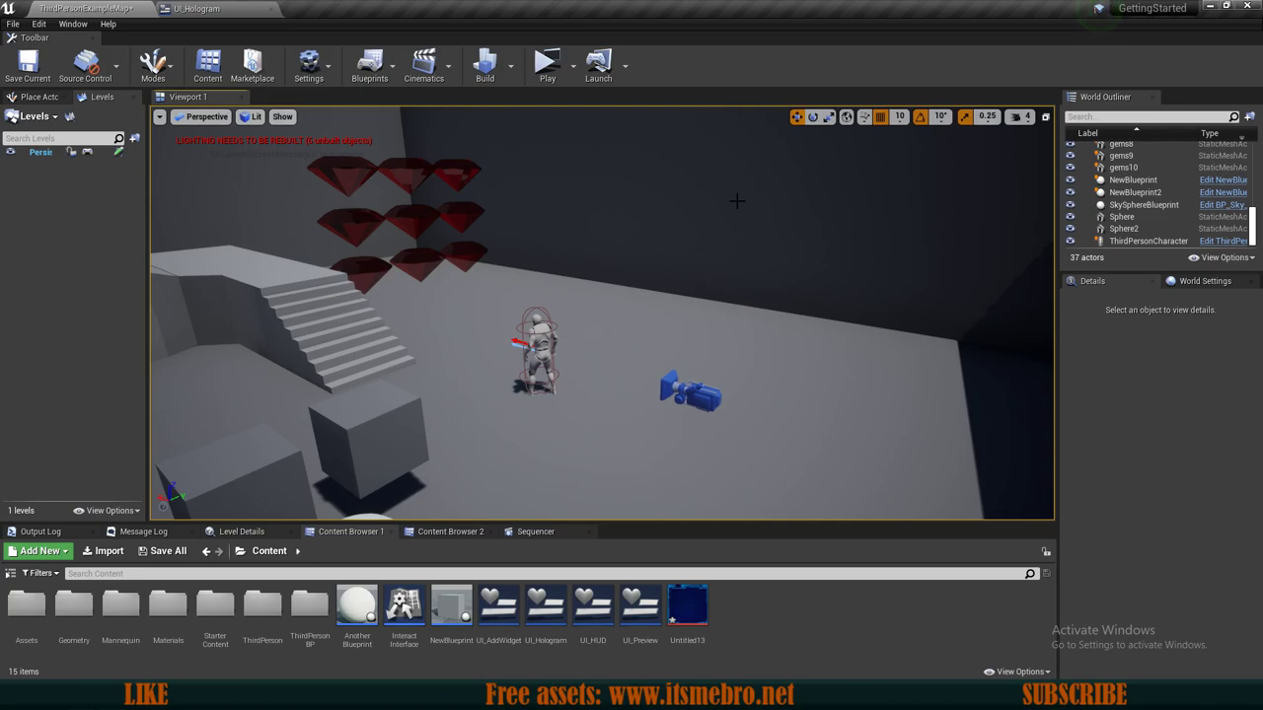
right_click(776, 637)
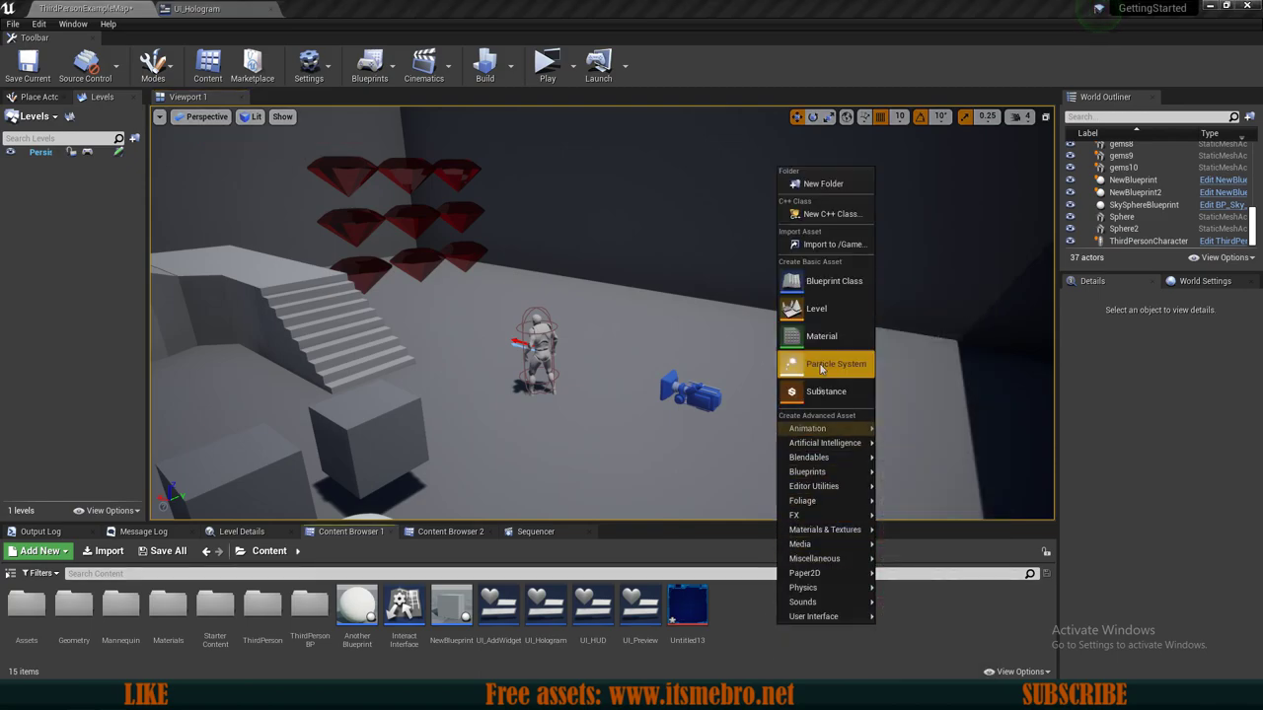
left_click(823, 286)
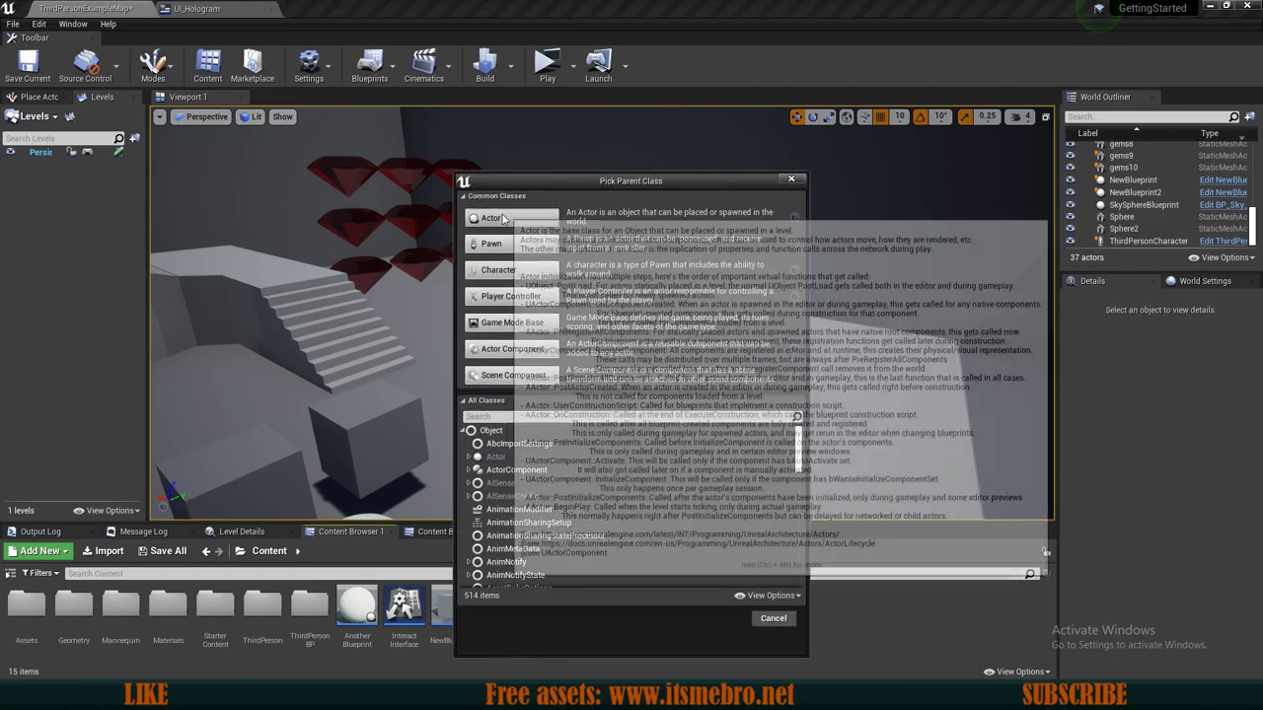
left_click(501, 213)
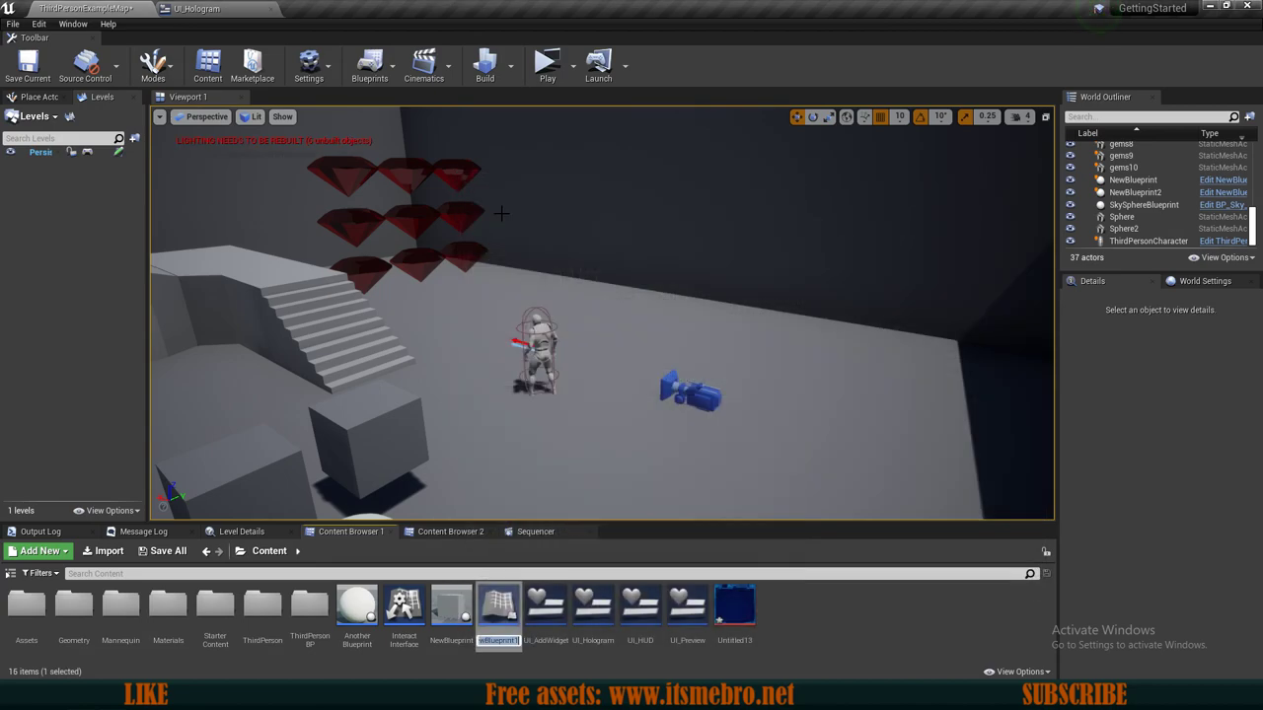
type("WidgetActor")
key("Return")
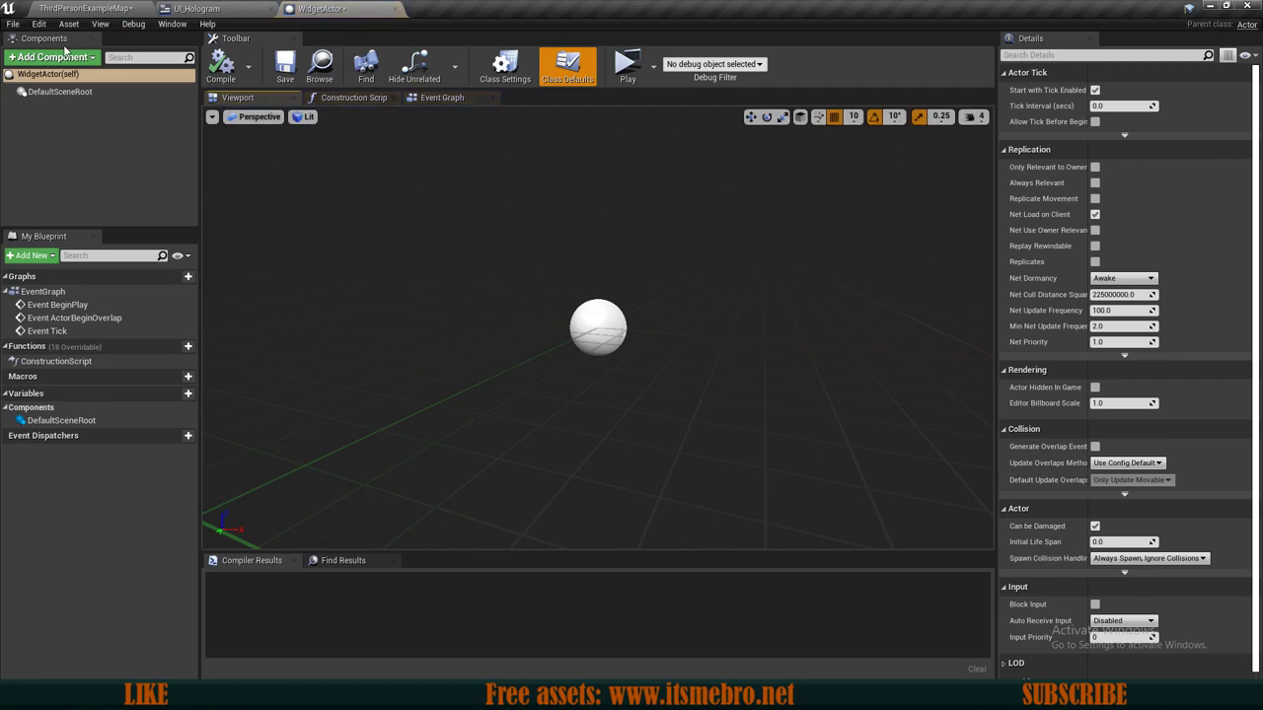
Add a Widget component under WidgetActor's DefaultSceneRoot, keeping the name Widget.
left_click(55, 58)
type("widg")
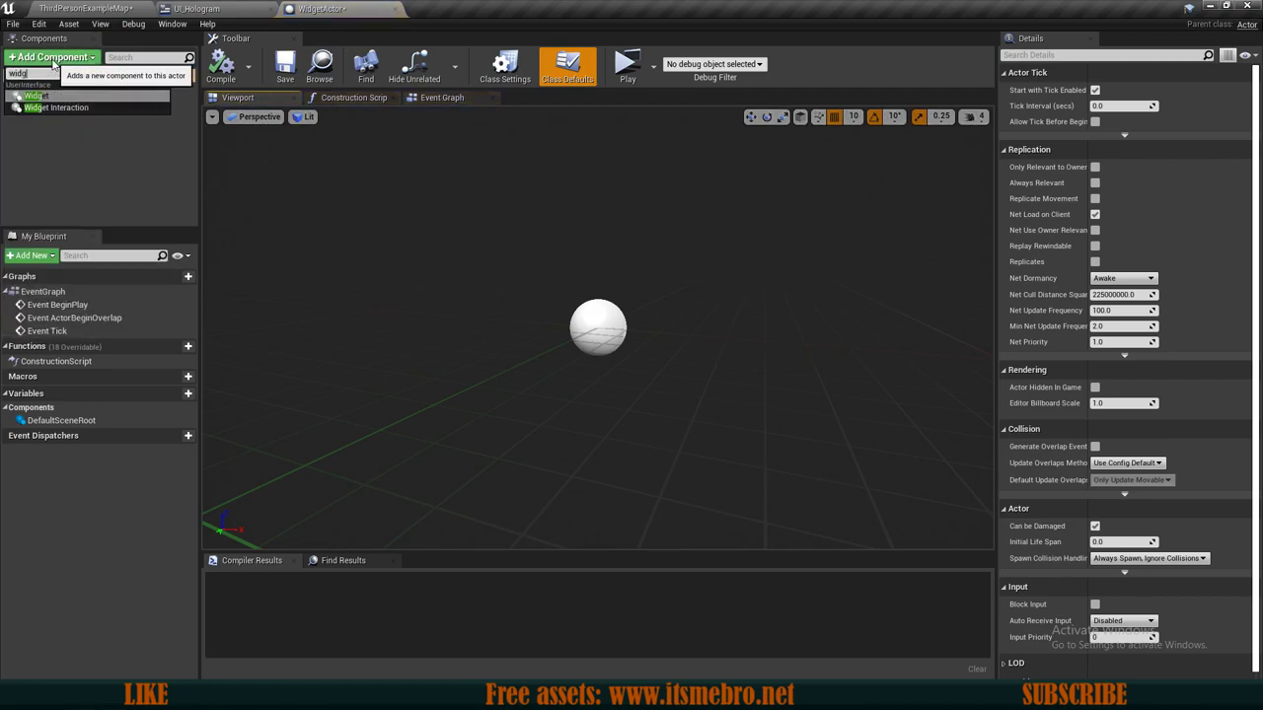
left_click(45, 94)
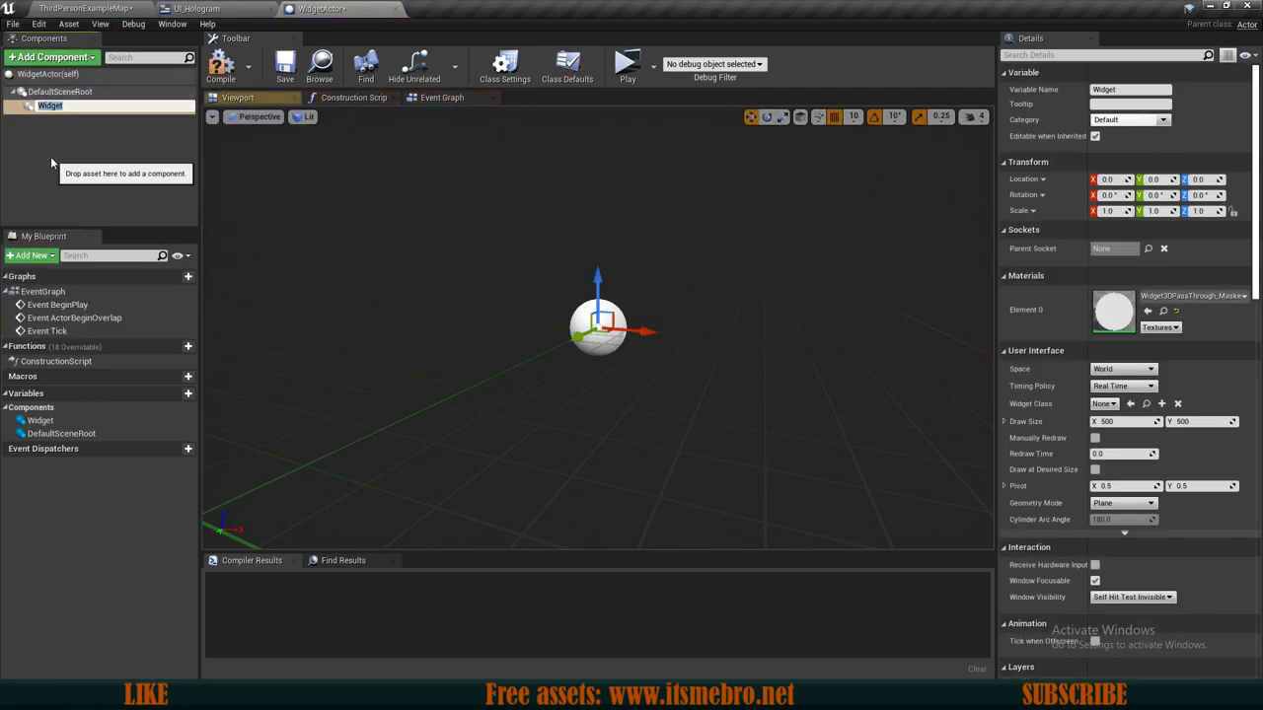
left_click(48, 92)
left_click(46, 104)
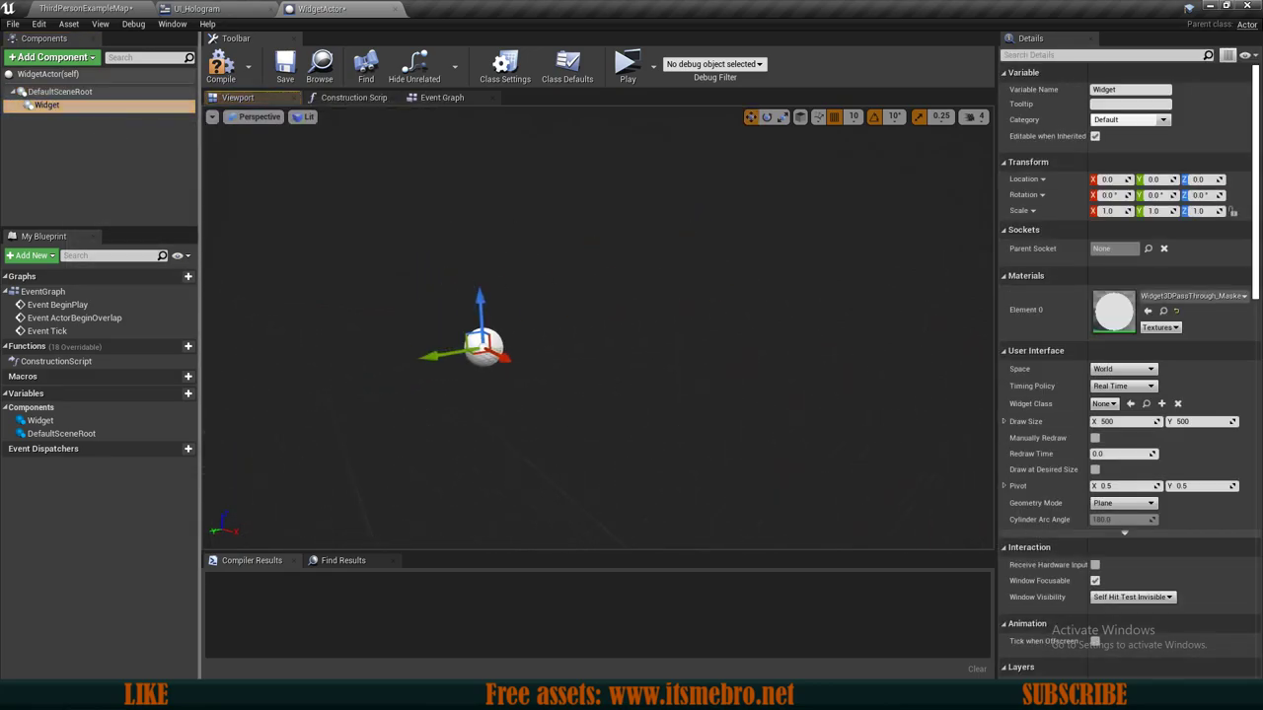
left_click(48, 92)
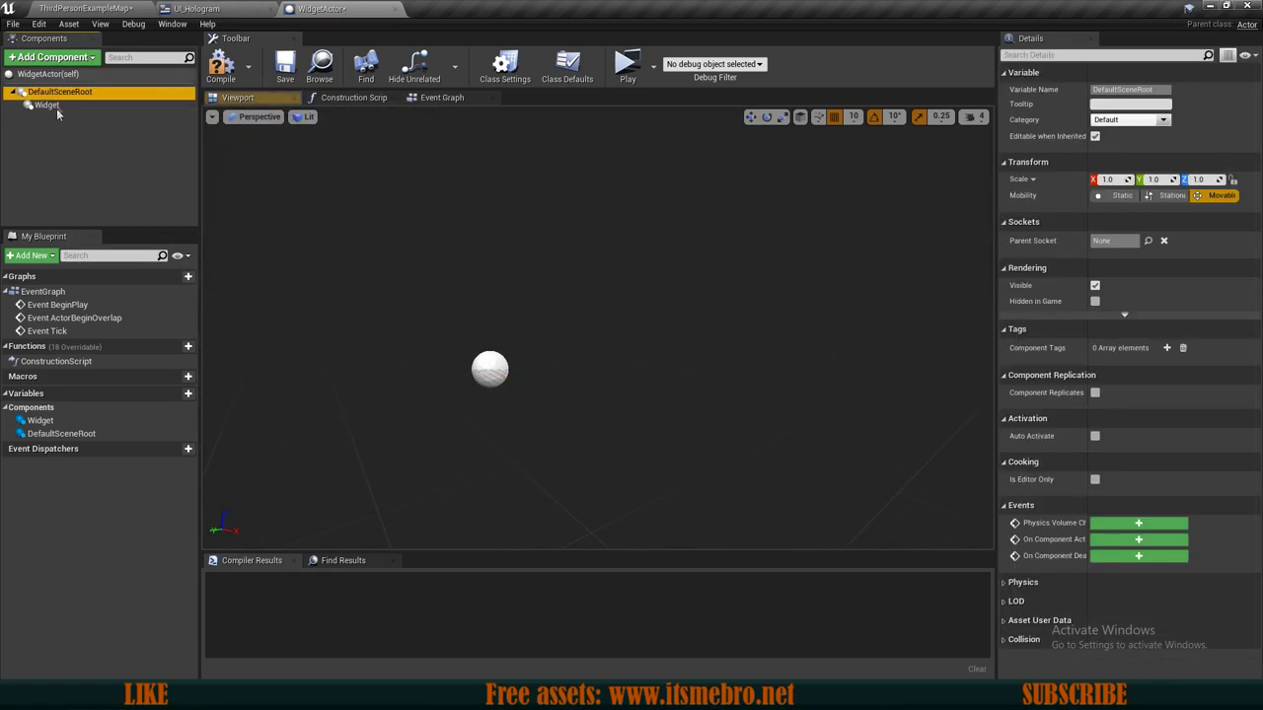
Assign UI_Hologram as the Widget component's widget class and set its draw size to 1920 by 1080.
left_click(47, 105)
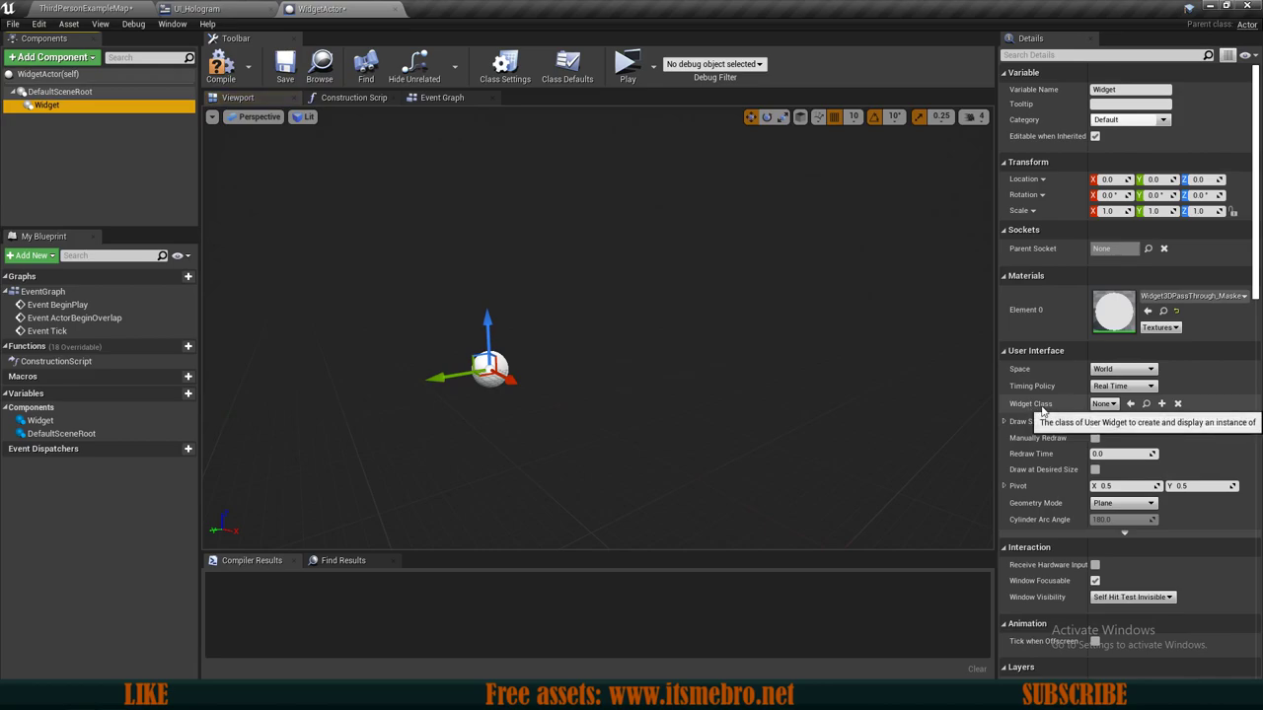
left_click(1102, 405)
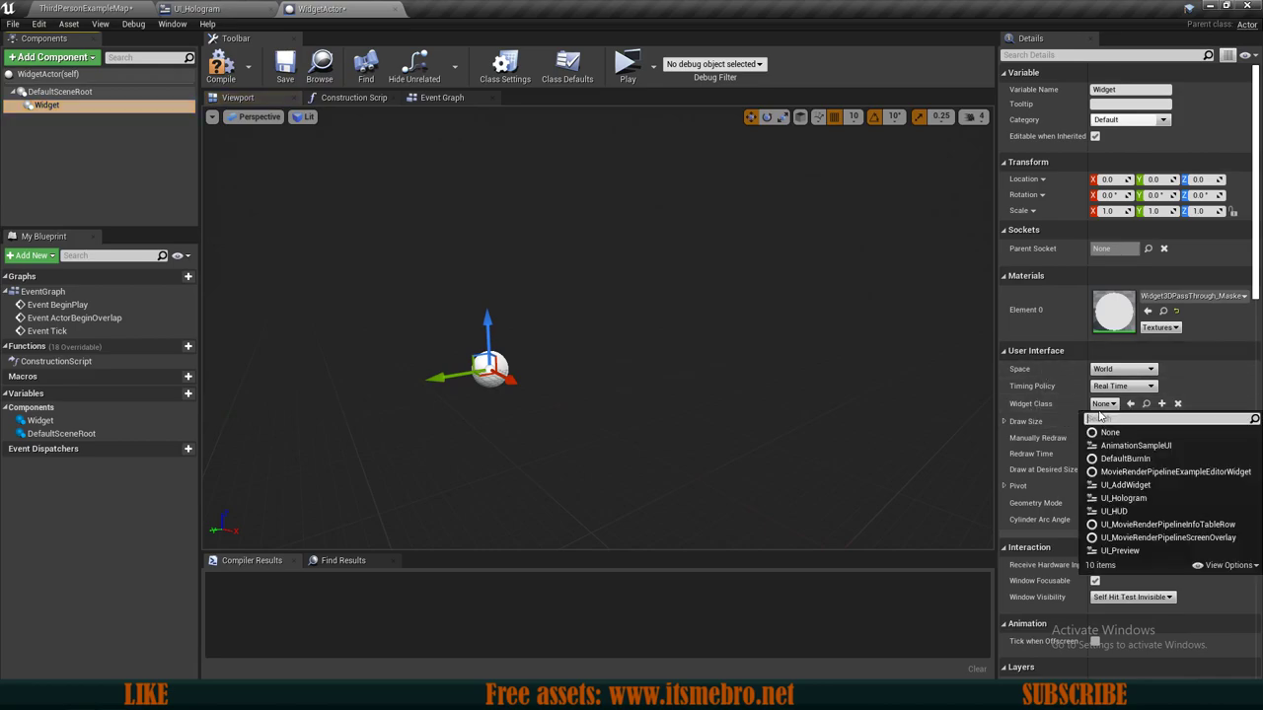
left_click(1124, 498)
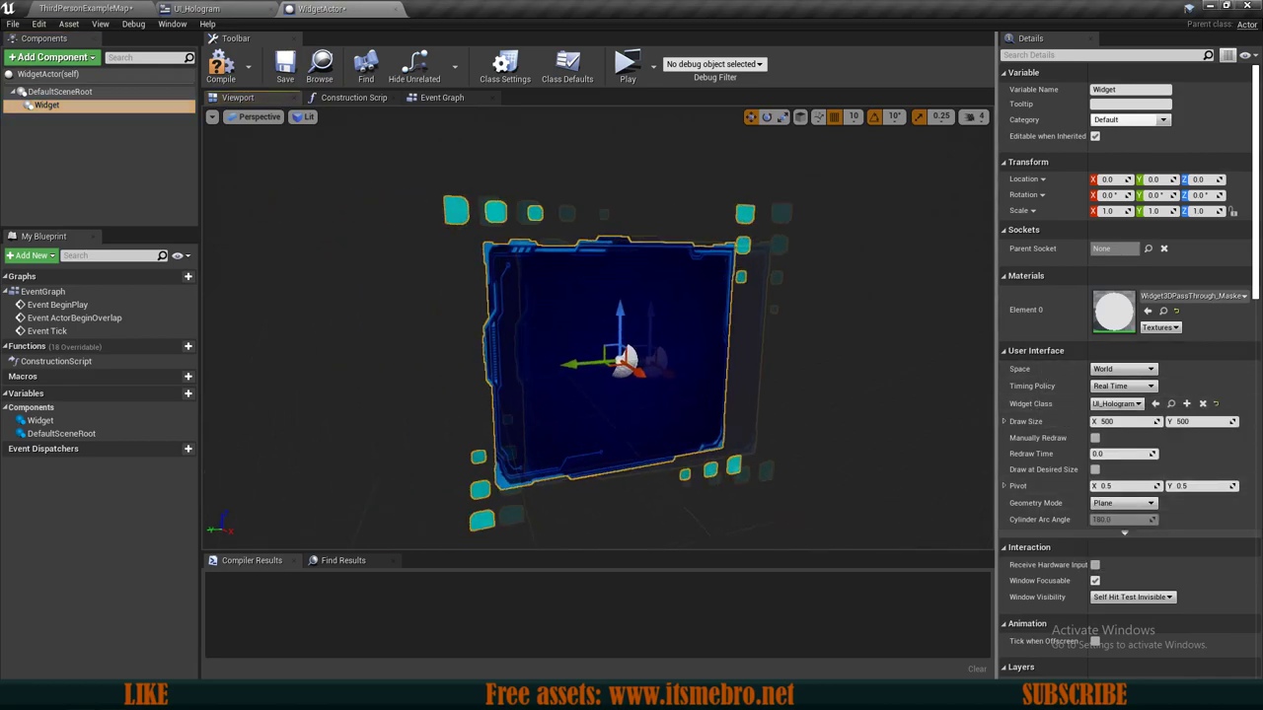
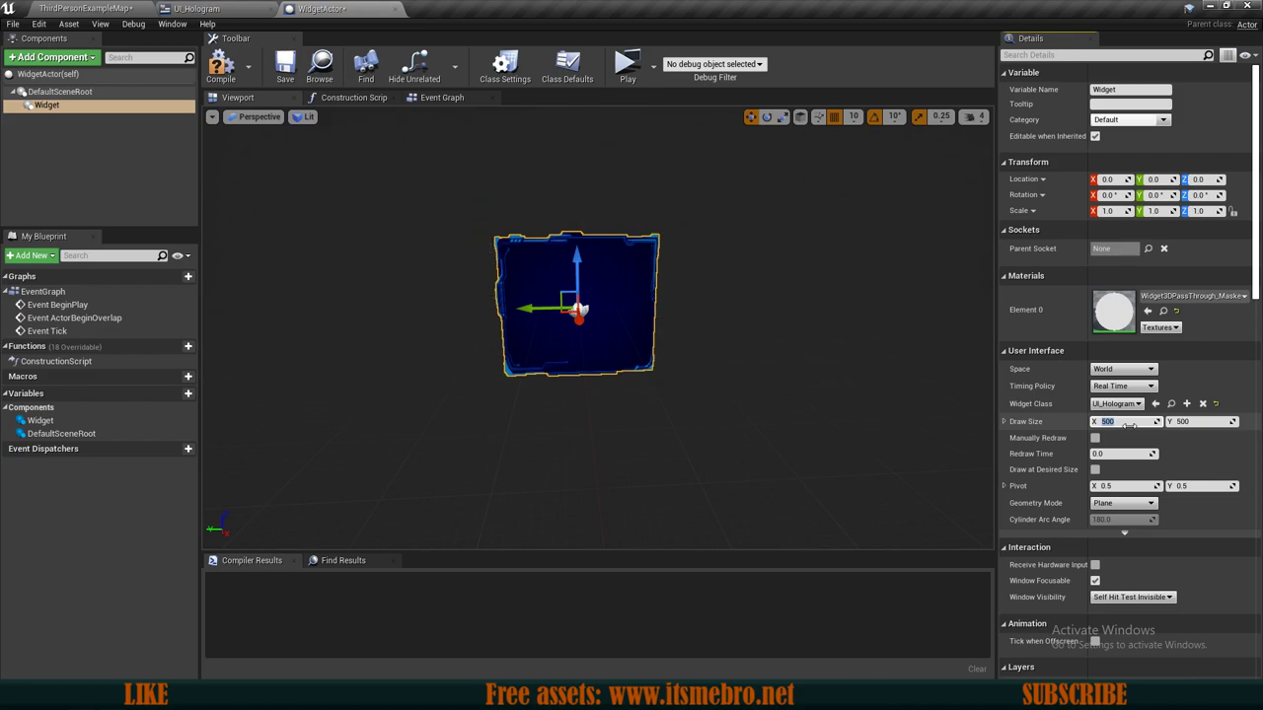
key("Tab")
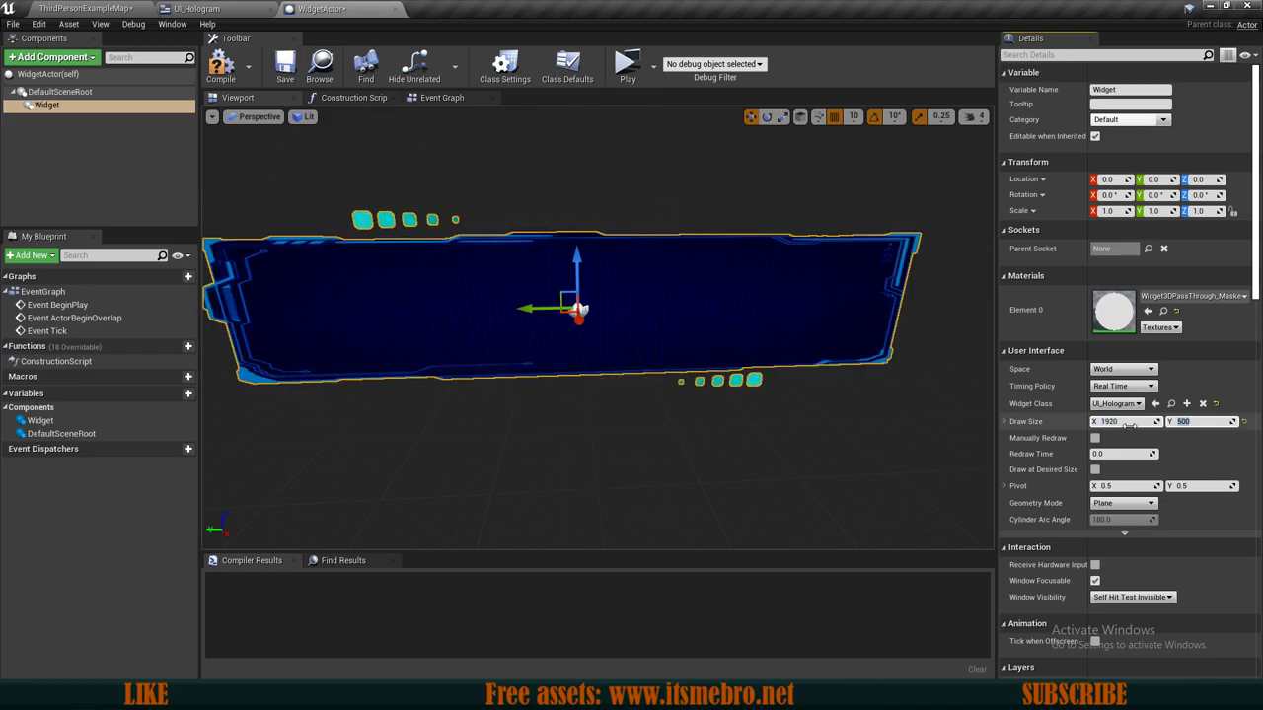
type("1080")
key("Return")
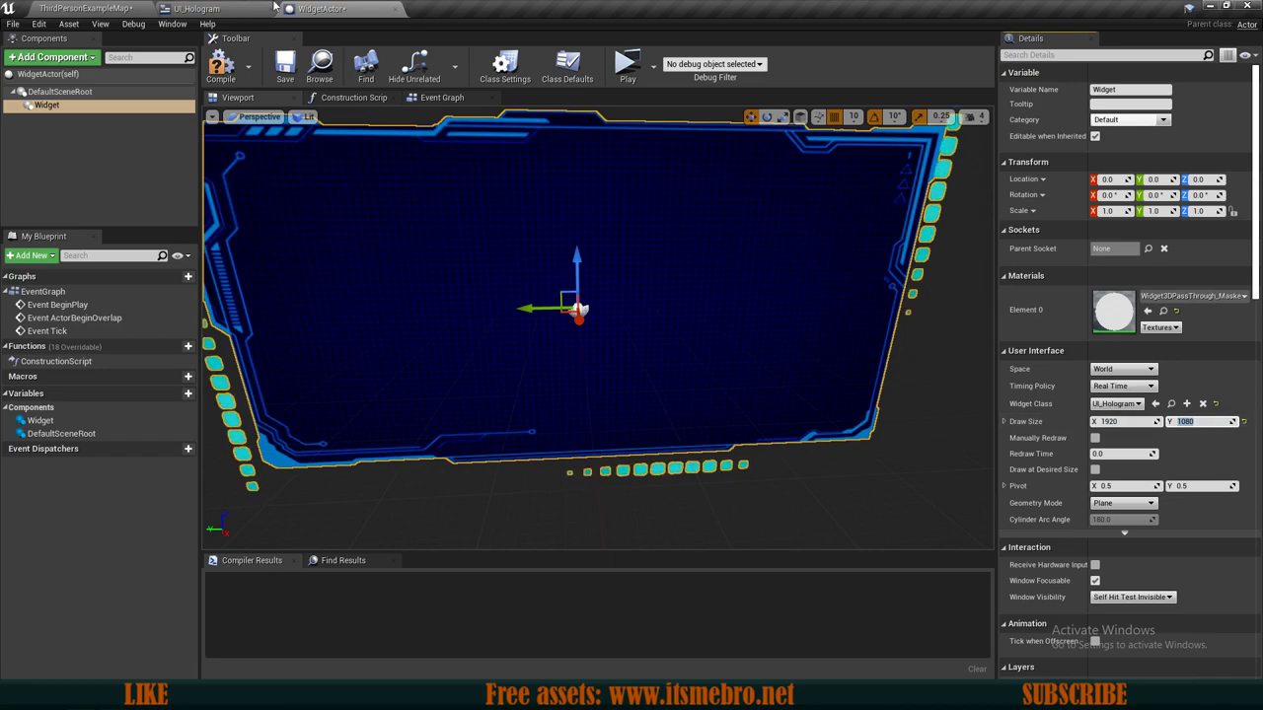
scroll(711, 355, "down", 3)
mouse_move(711, 356)
right_mouse_down()
mouse_move(708, 314)
mouse_move(656, 344)
mouse_move(712, 349)
mouse_move(789, 331)
mouse_move(705, 343)
mouse_move(663, 330)
right_mouse_up()
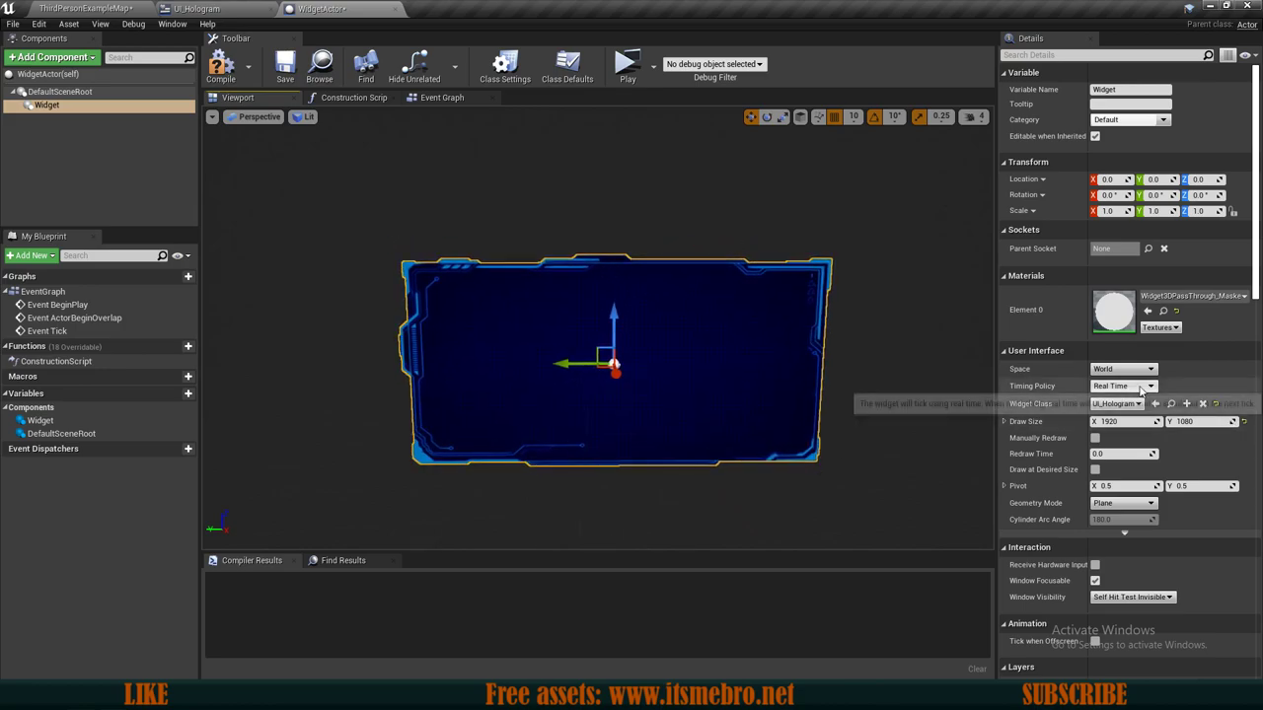
Try the Transparent blend mode on the Widget component's rendering and set it back to Masked.
scroll(1181, 401, "down", 1)
scroll(1183, 400, "down", 1)
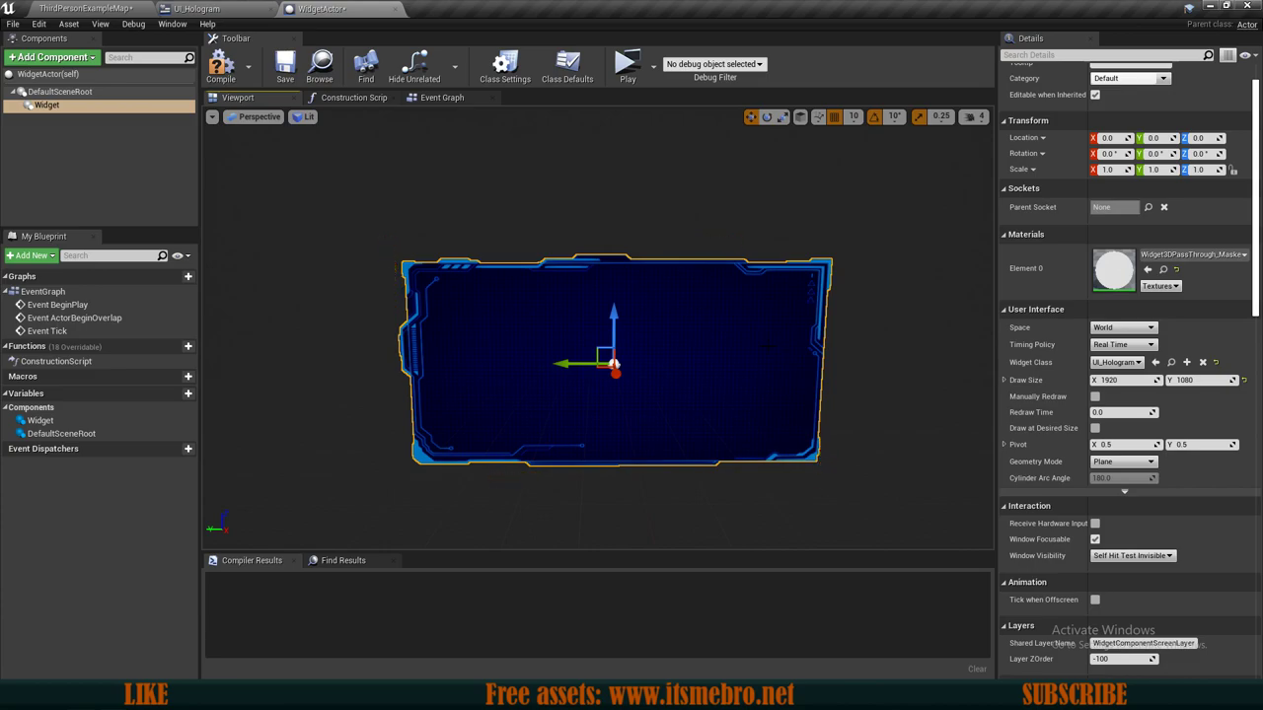
scroll(1125, 375, "down", 6)
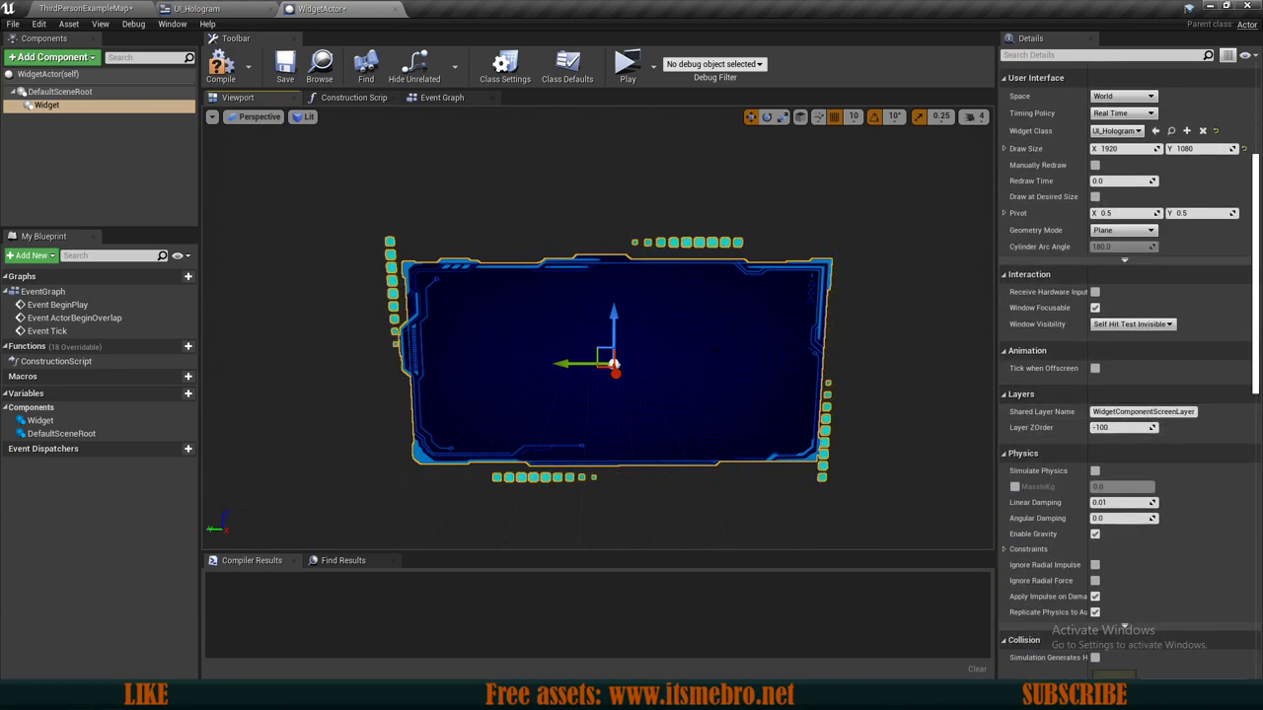
scroll(599, 326, "up", 8)
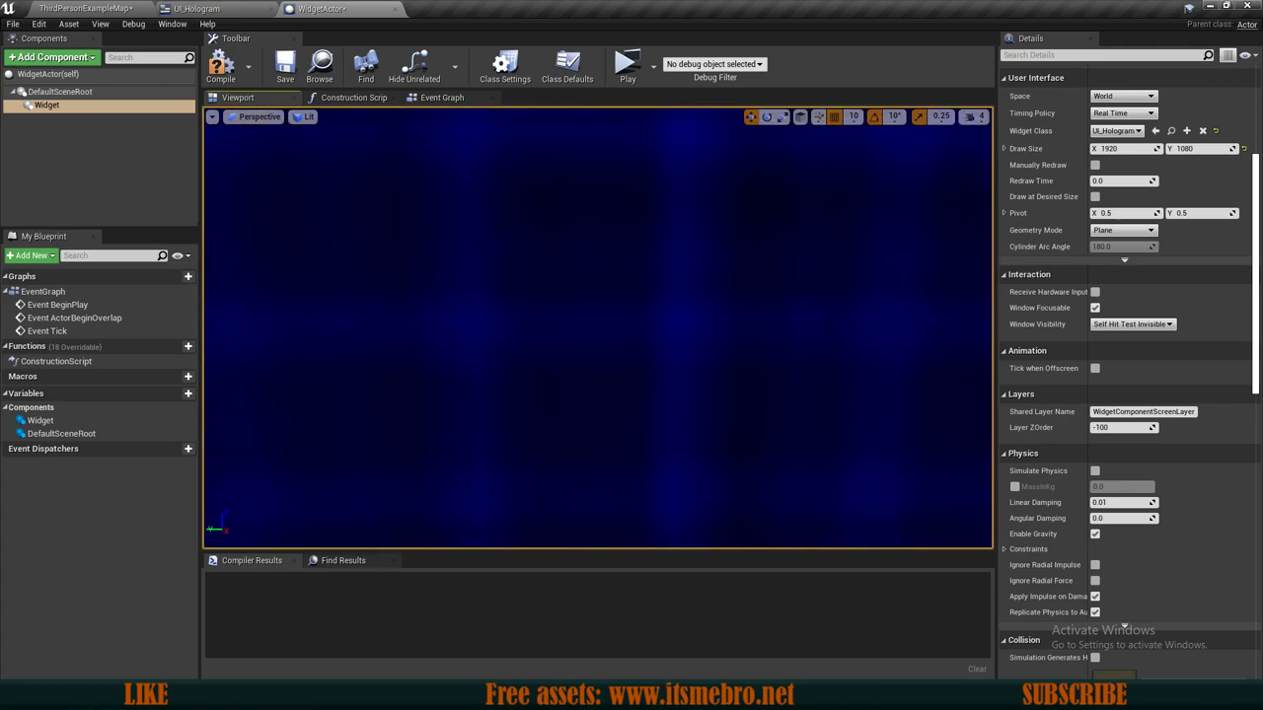
key("s")
mouse_move(598, 327)
right_mouse_down()
mouse_move(592, 346)
mouse_move(552, 345)
mouse_move(592, 342)
right_mouse_up()
key("w")
key("s")
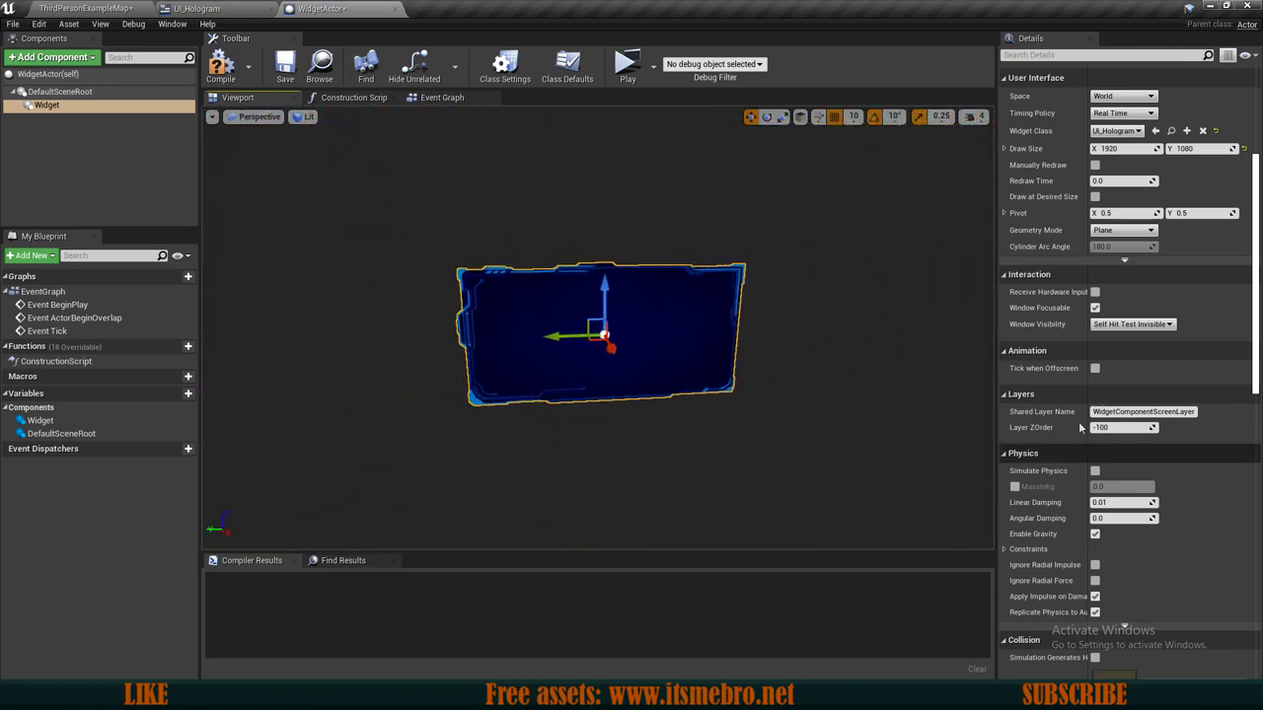
scroll(1126, 327, "down", 10)
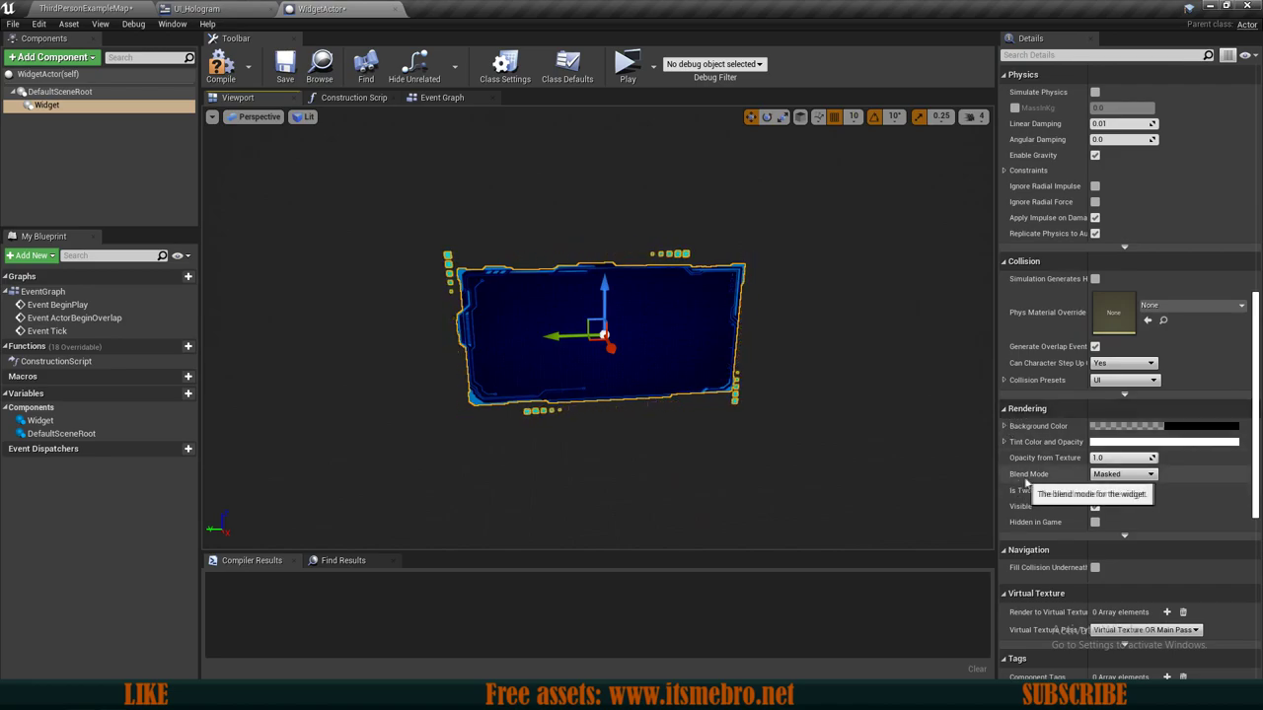
left_click(1111, 504)
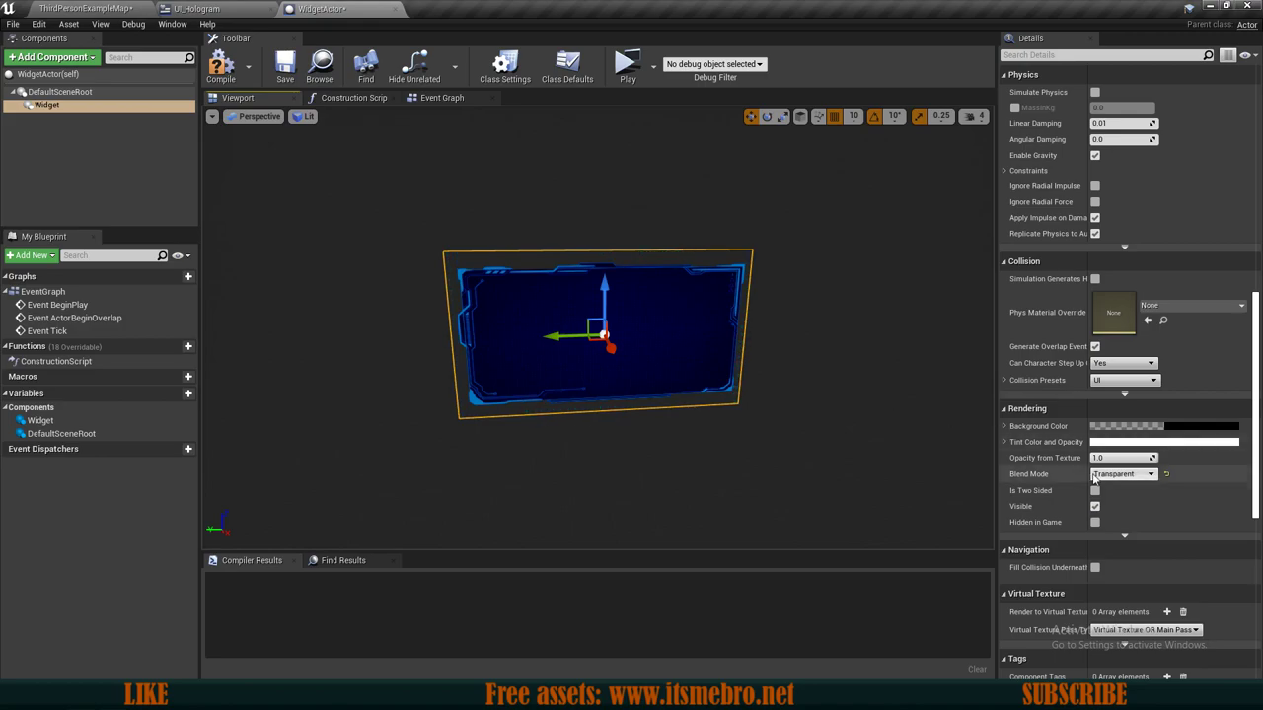
left_click(1113, 494)
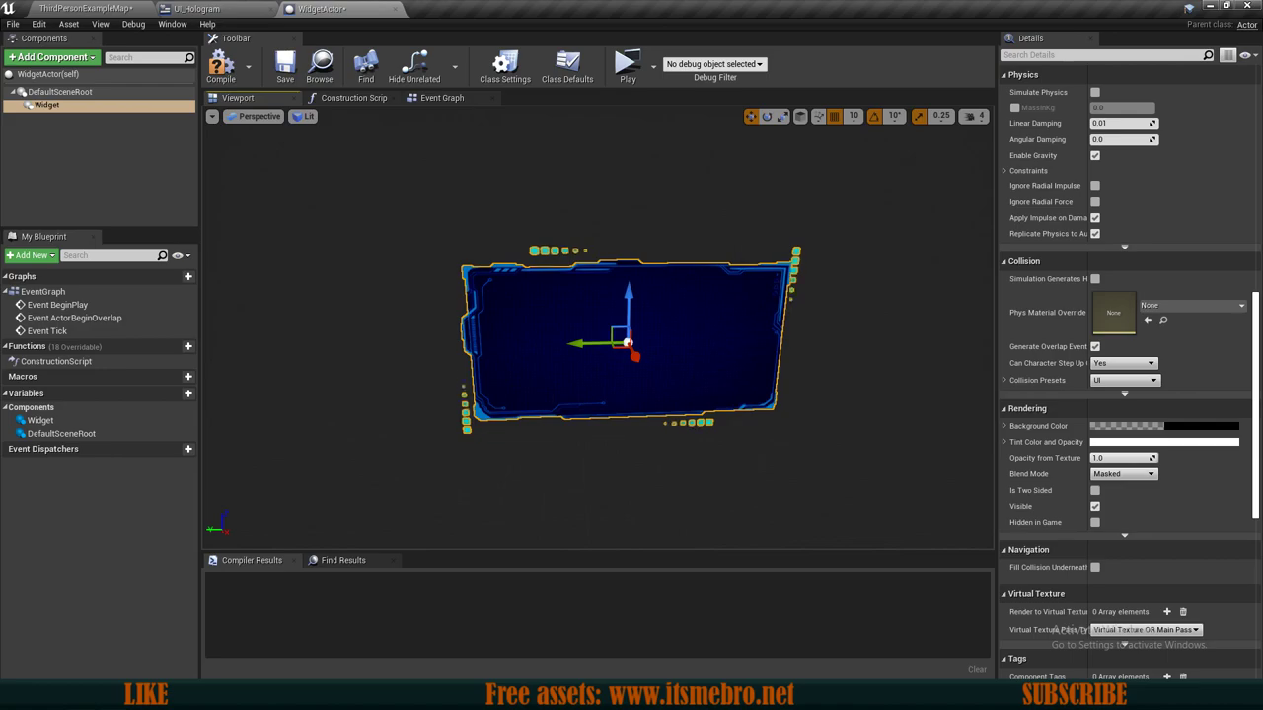
Compile and save the WidgetActor blueprint.
left_click(221, 67)
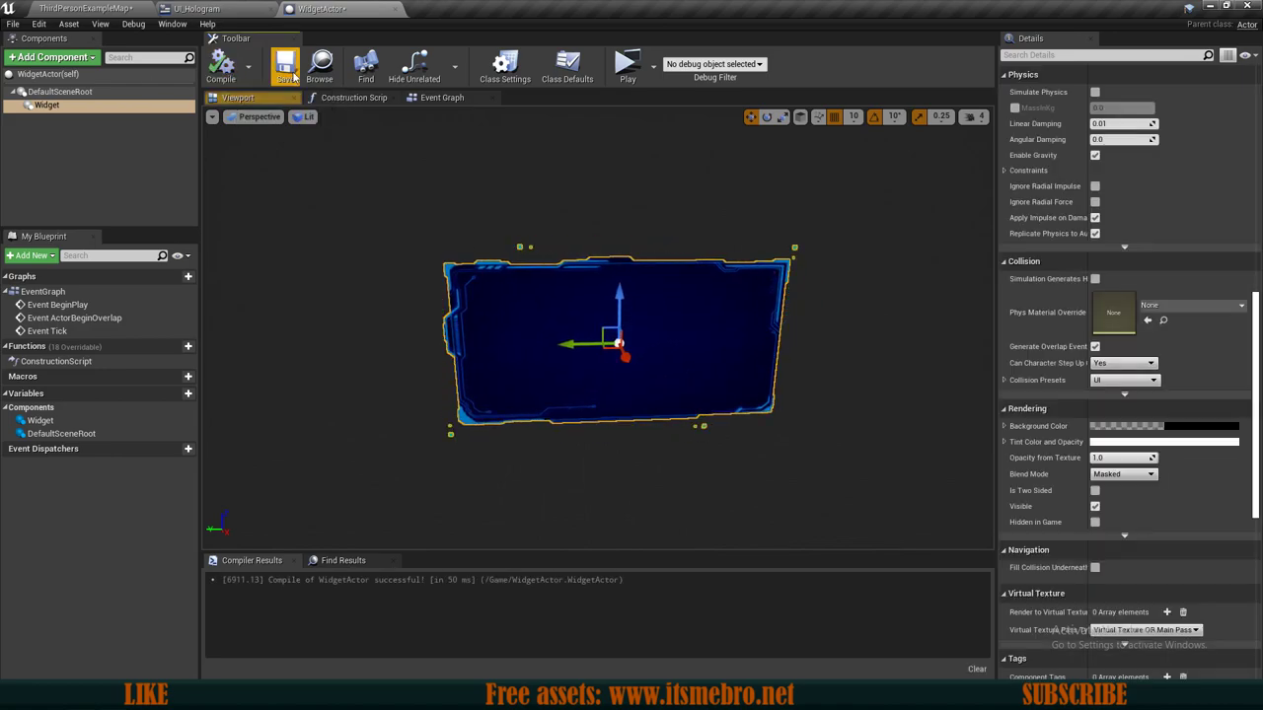
left_click(284, 65)
scroll(1184, 372, "up", 15)
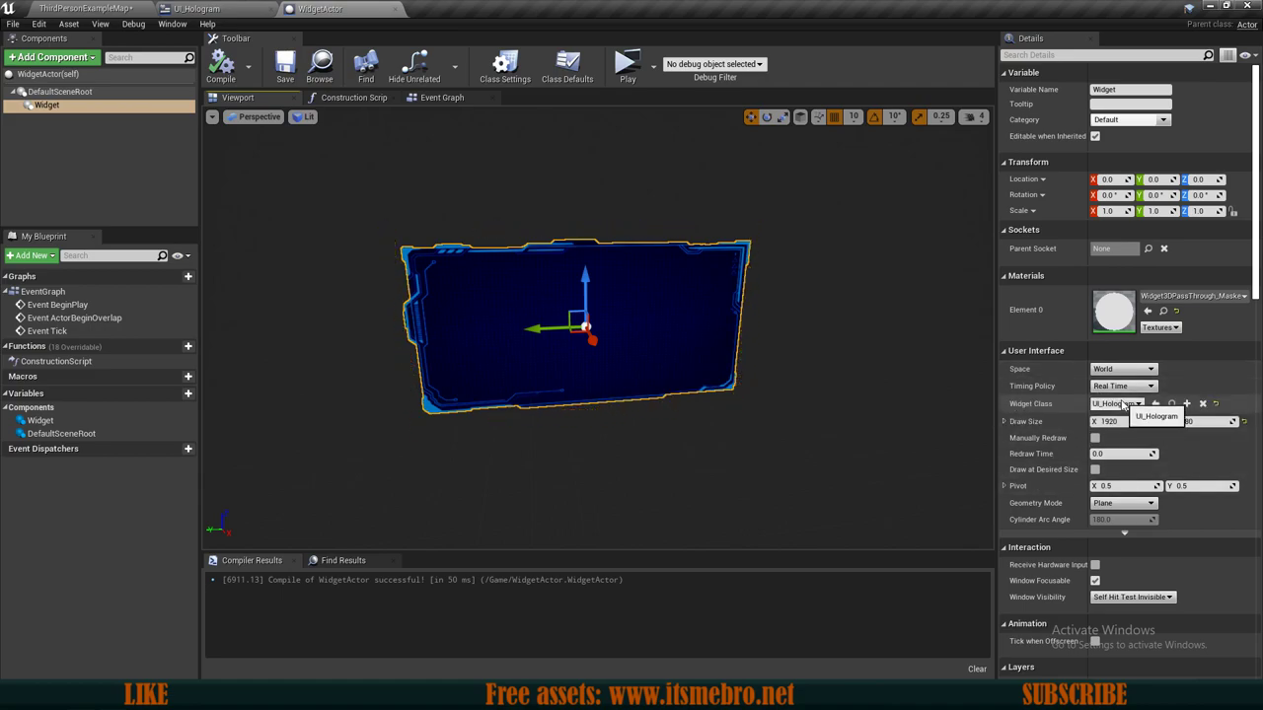
Delete the ActorBeginOverlap and Tick event nodes from WidgetActor's Event Graph, keeping Event BeginPlay.
left_click(440, 97)
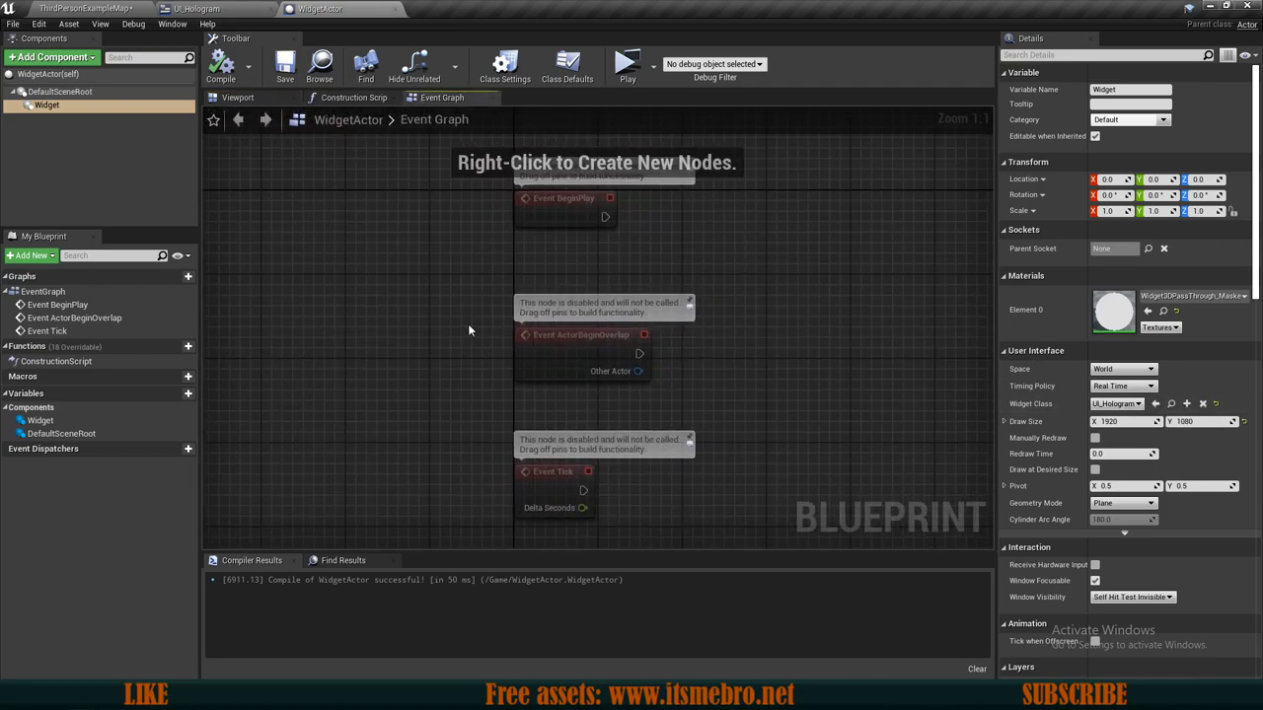
left_click_drag(650, 447, 651, 462)
key("Delete")
right_click_drag(710, 274, 639, 383)
right_click_drag(551, 386, 530, 417)
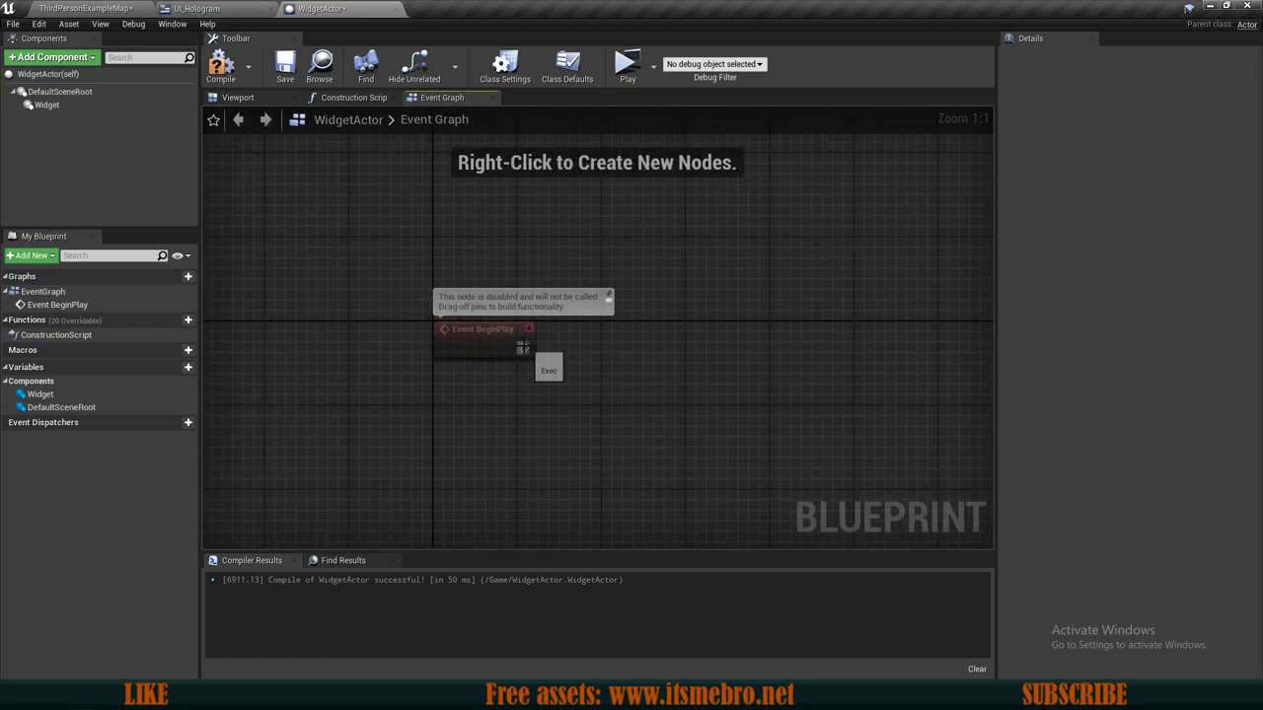
Add a Create Widget node executed from Event BeginPlay and set its class to UI_Hologram.
left_click_drag(565, 350, 581, 340)
type("create")
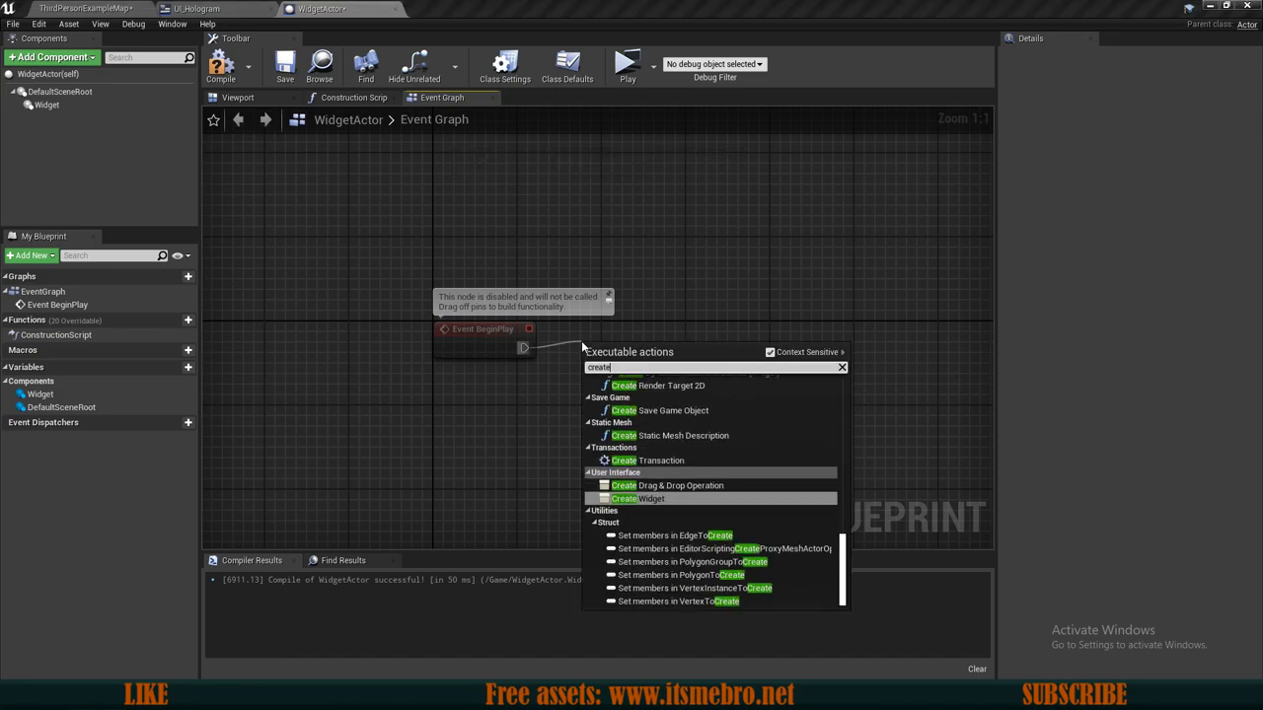
key("Return")
left_click_drag(761, 414, 739, 392)
left_click(629, 366)
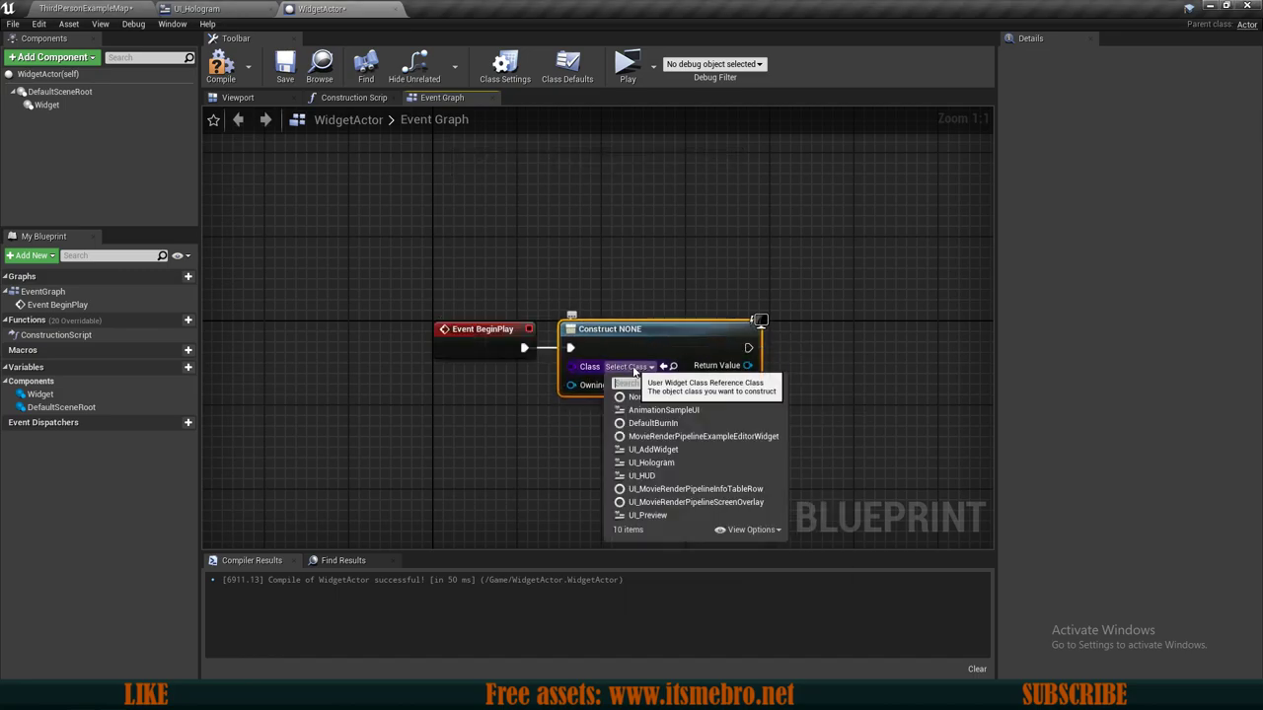
left_click(662, 462)
right_click_drag(750, 368, 582, 375)
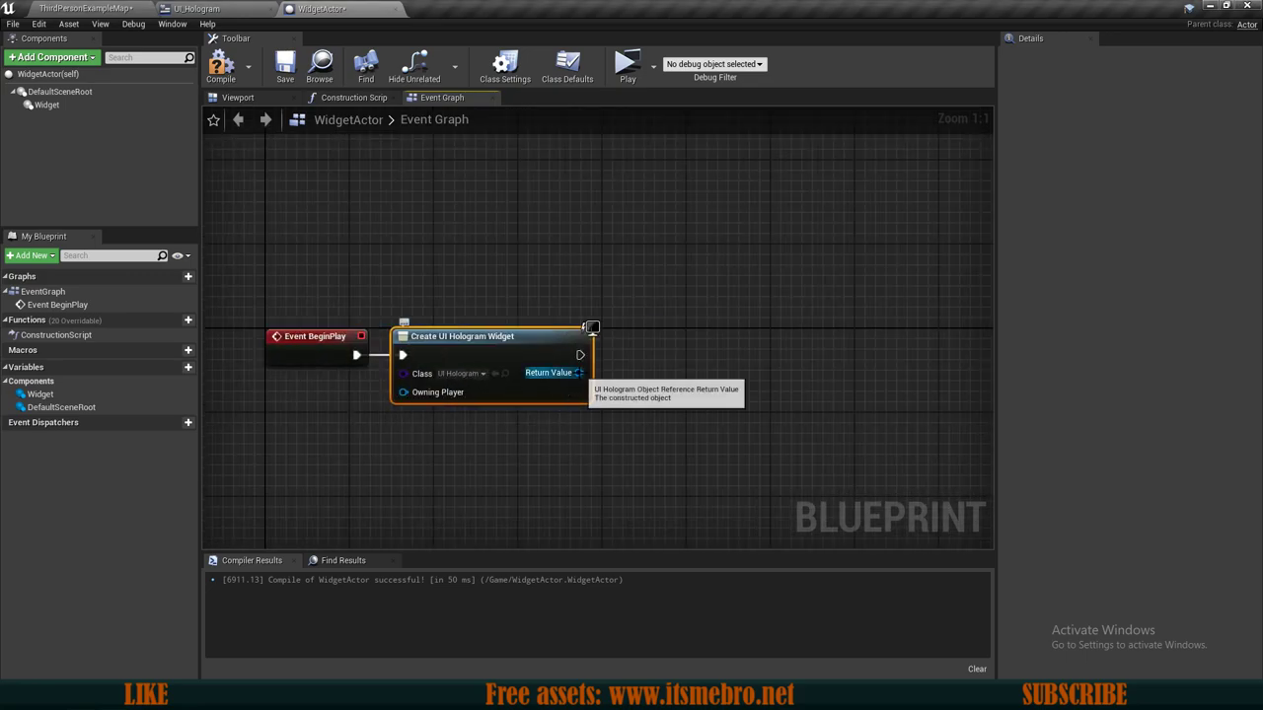
Promote the Create Widget node's Return Value to a variable named ActiveWidg4et, set directly after widget creation.
left_click_drag(580, 373, 617, 371)
left_click(688, 443)
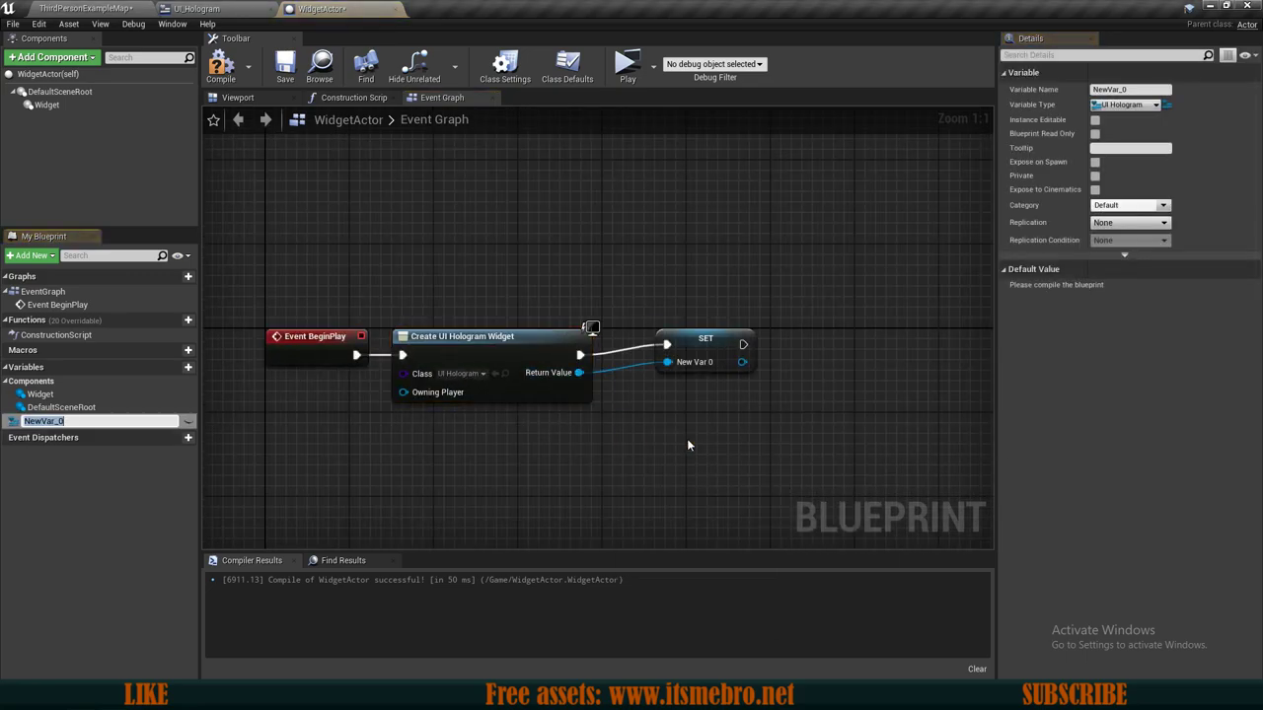
type("ActiveWidg4et")
key("Return")
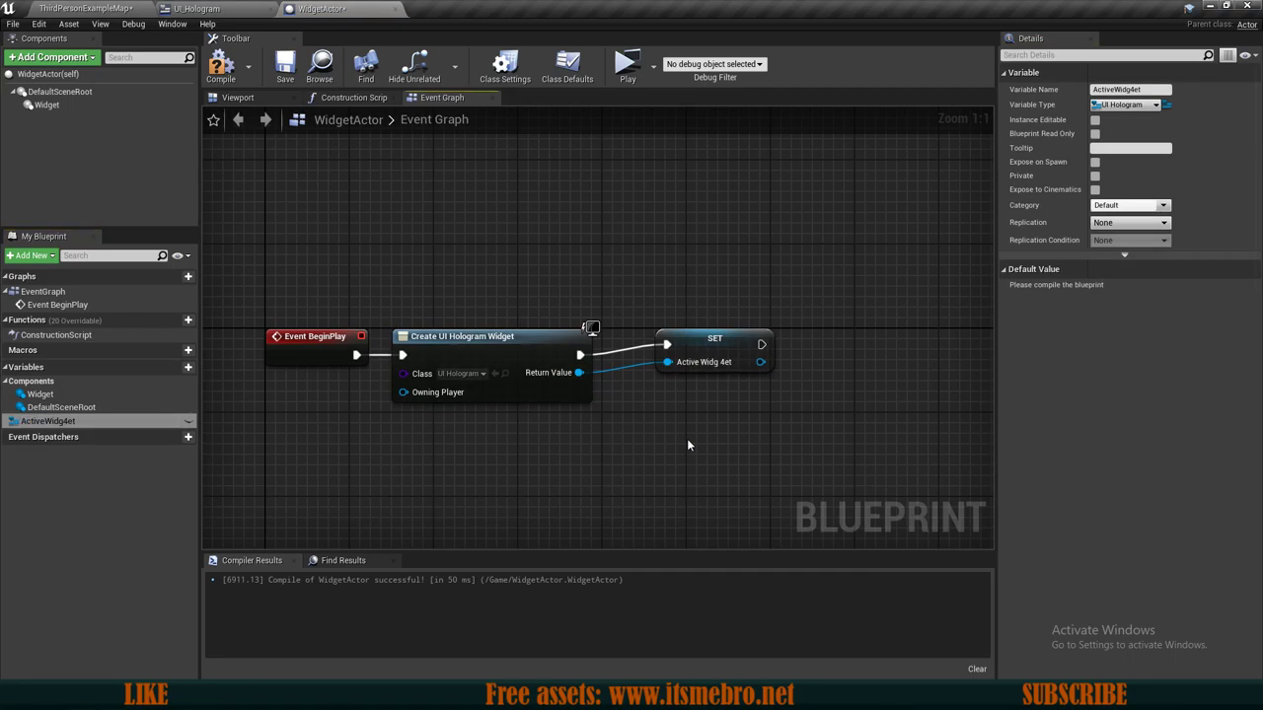
Rename the ActiveWidg4et variable to ActiveWidget and move its SET node closer to the Create Widget node.
left_click(63, 423)
key("Return")
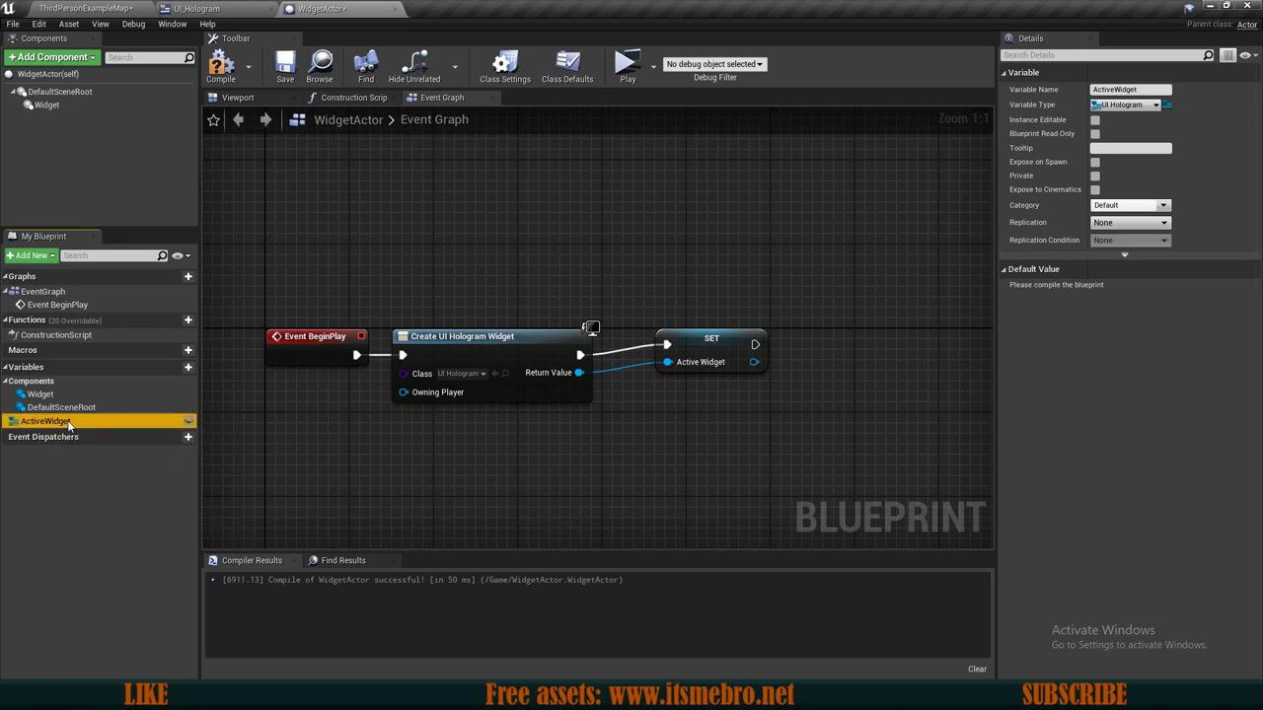
left_click_drag(709, 341, 670, 351)
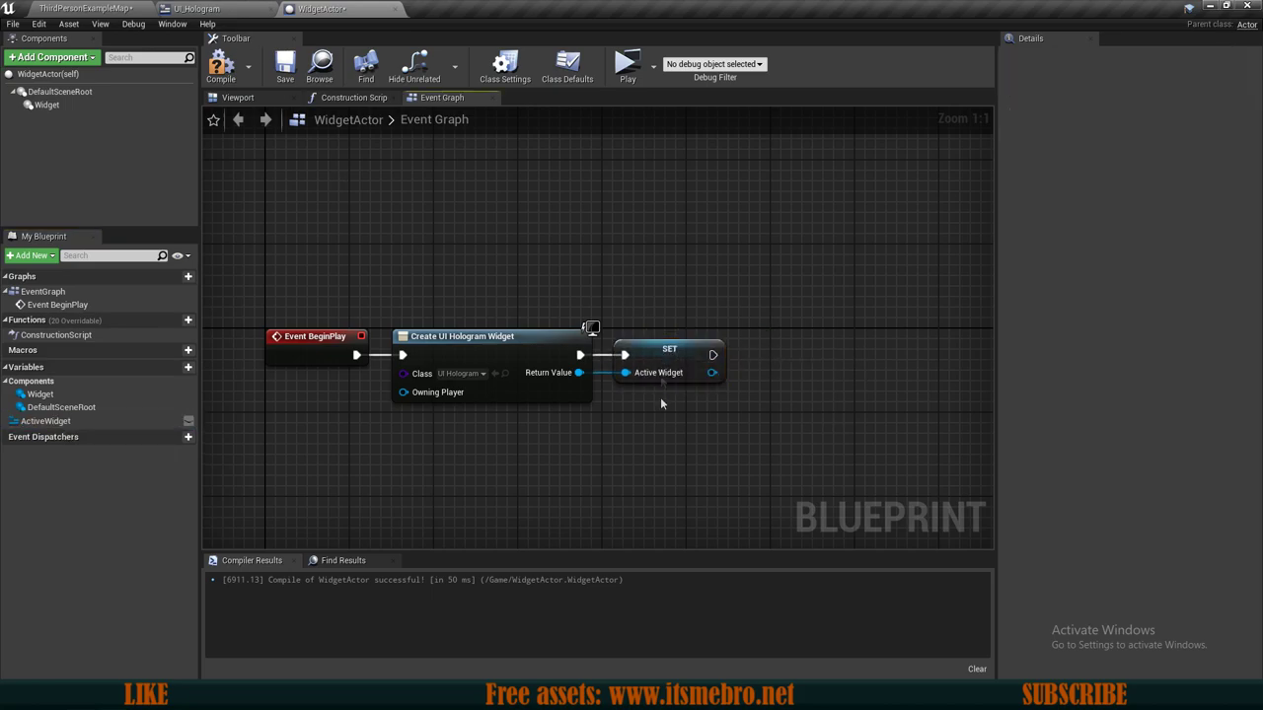
Add a Set Widget node targeting the Widget component, fed by ActiveWidget and executed after its SET node, and compile and save the blueprint.
left_click_drag(46, 105, 667, 324)
type("set widg")
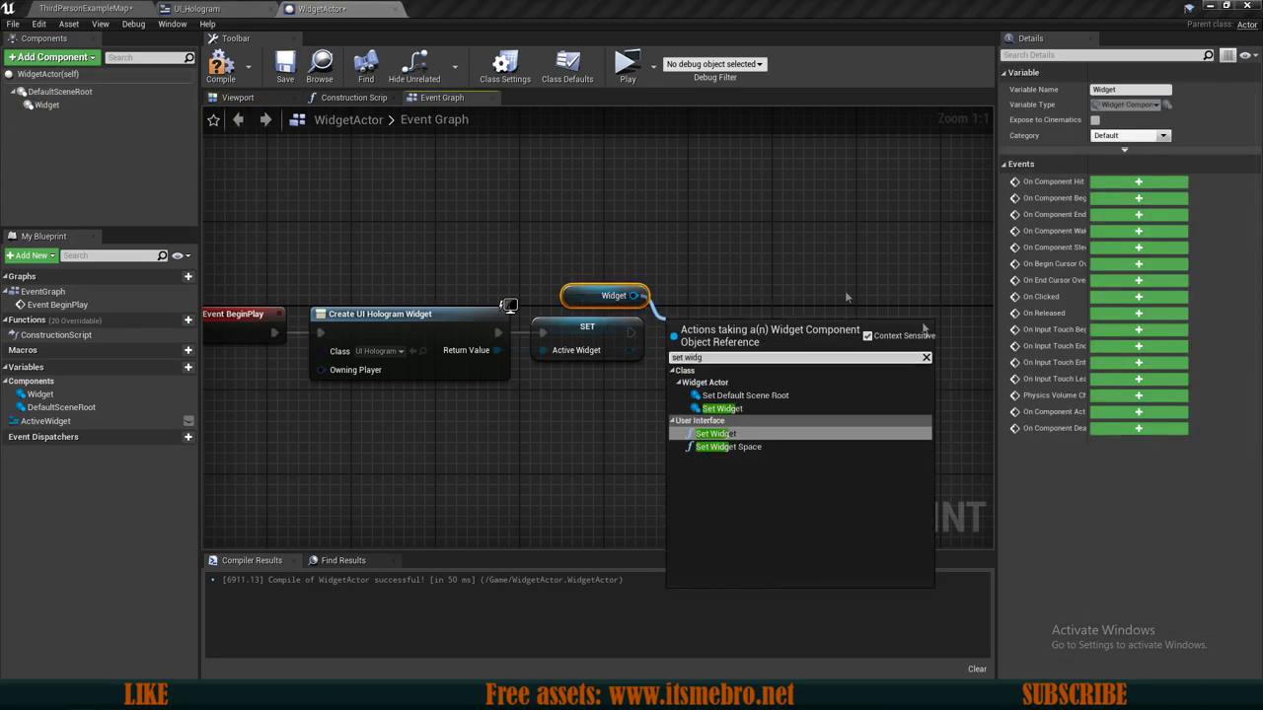
left_click(712, 433)
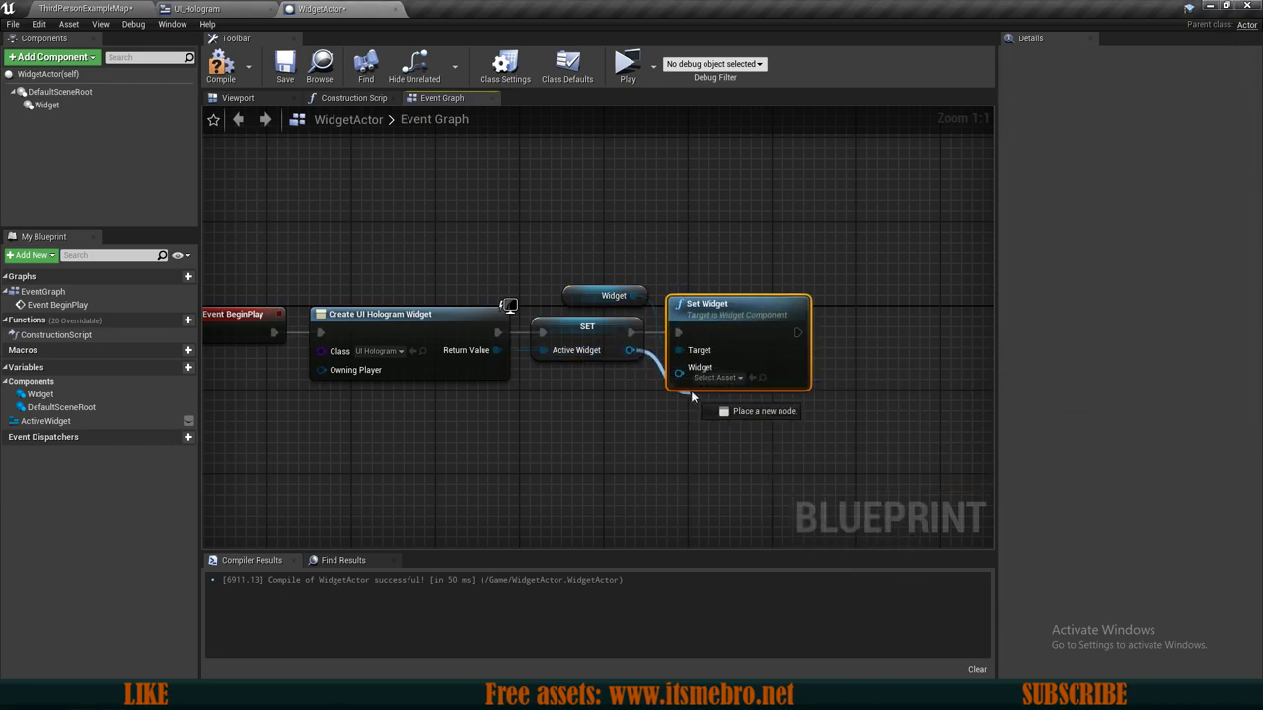
left_click_drag(689, 398, 679, 372)
left_click_drag(631, 333, 678, 332)
scroll(593, 255, "down", 2)
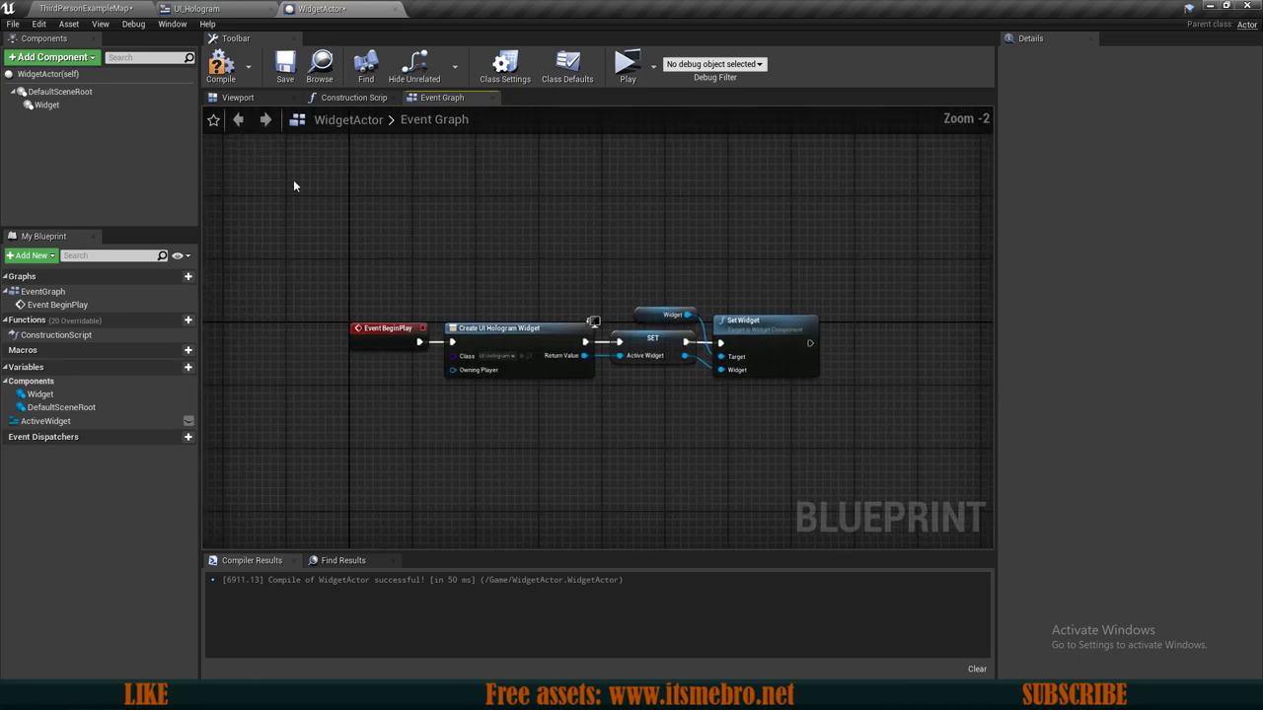
key("F7")
key("ctrl+s")
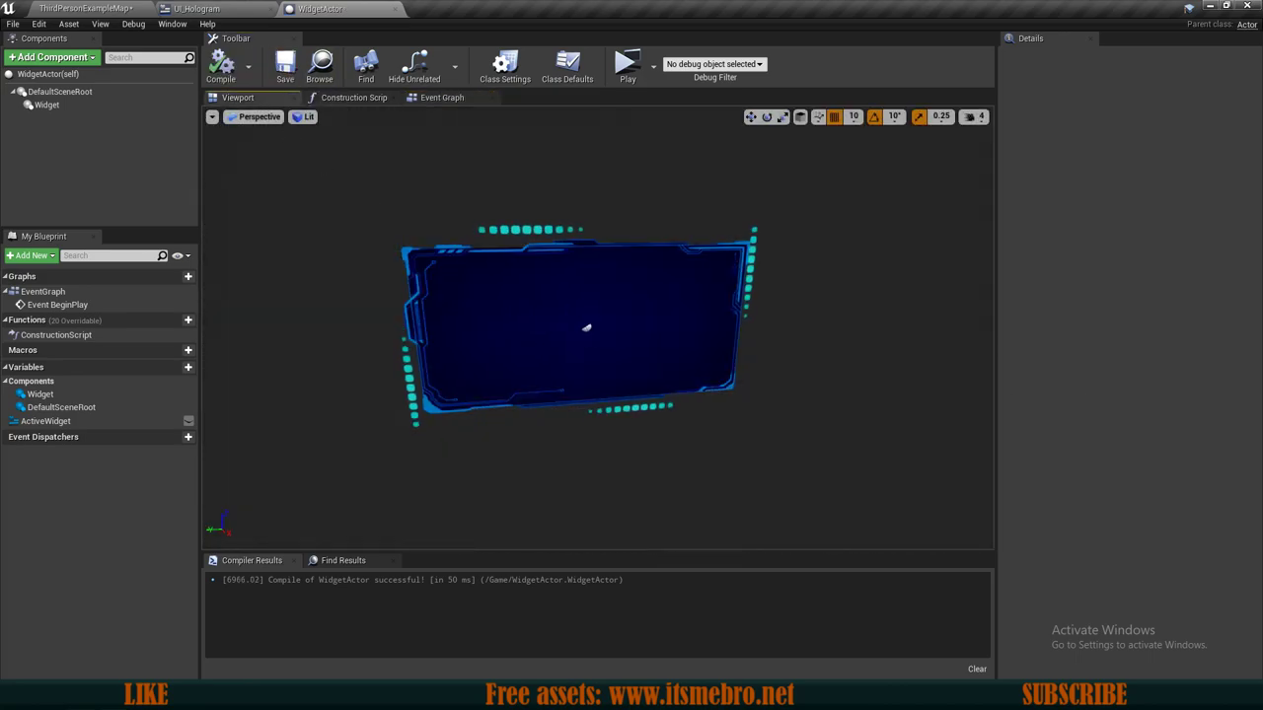
Examine the Widget component's Widget Class setting and compare it with the widget creation nodes in the Event Graph.
left_click(586, 328)
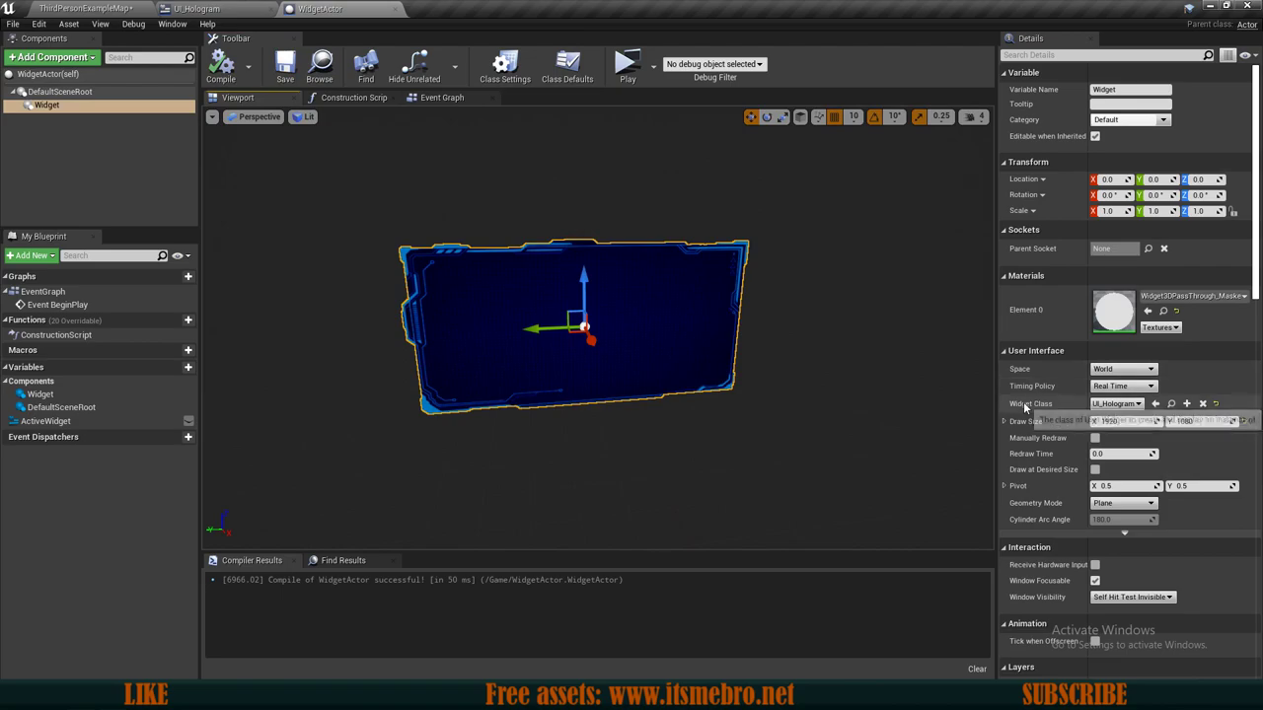
left_click(442, 96)
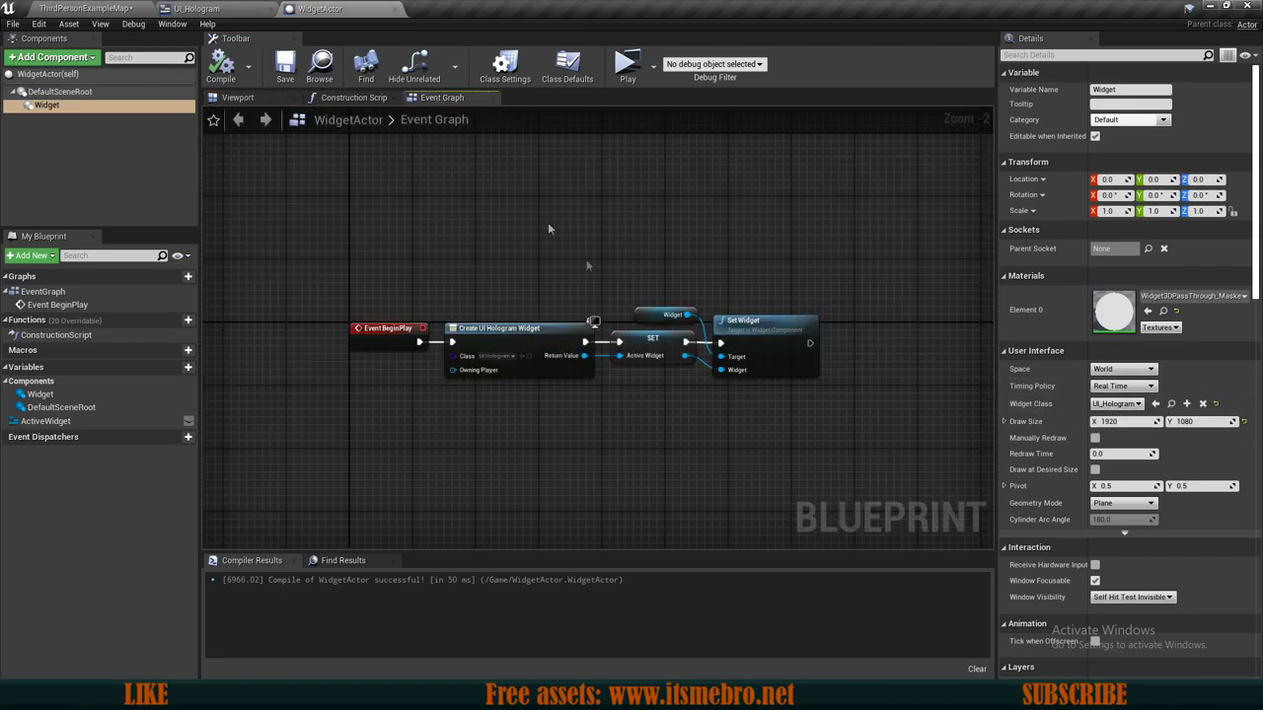
left_click(778, 321)
scroll(689, 363, "up", 2)
left_click(646, 330)
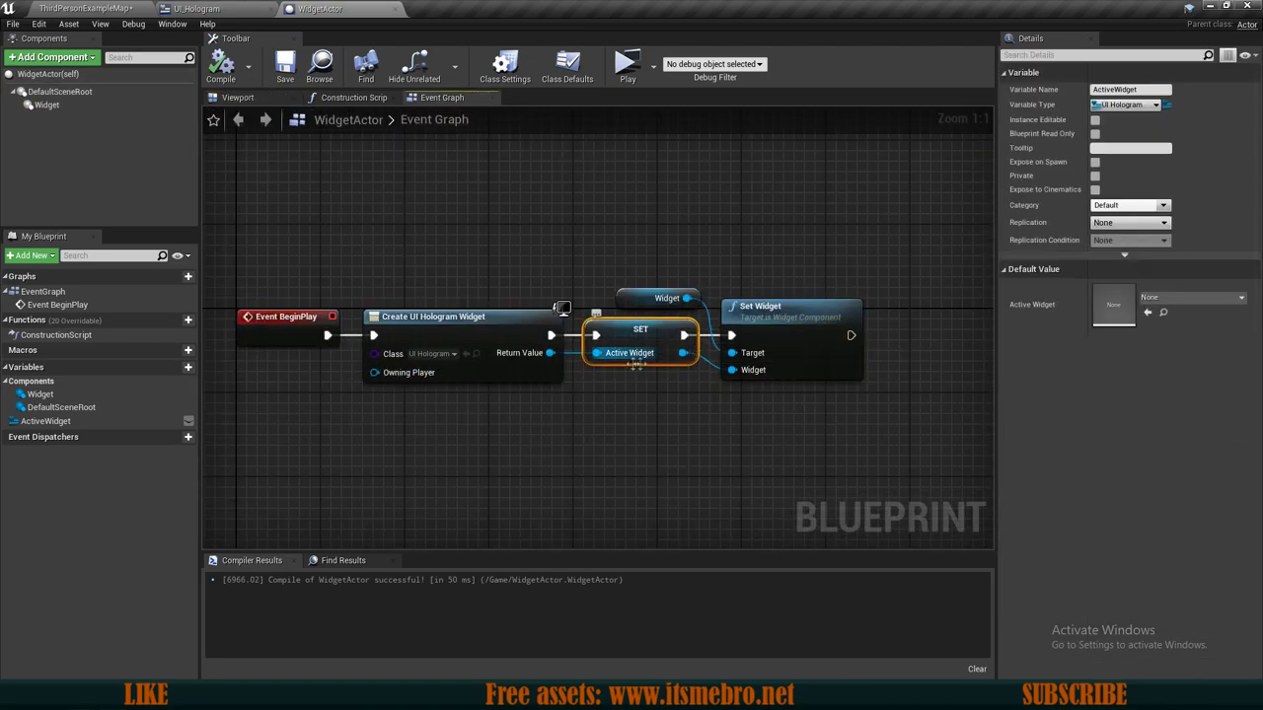
scroll(634, 353, "down", 3)
right_click_drag(659, 381, 625, 345)
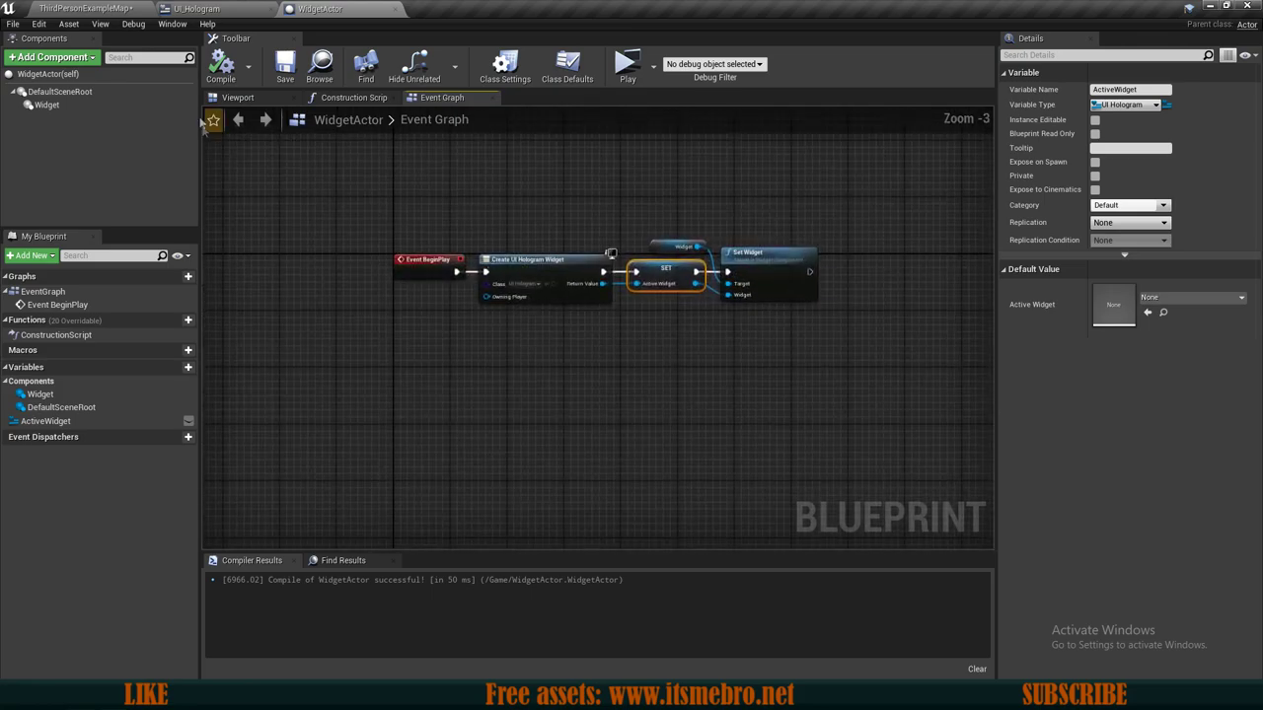
mouse_move(457, 342)
right_mouse_down()
mouse_move(496, 347)
mouse_move(463, 331)
right_mouse_up()
right_click_drag(533, 402, 531, 405)
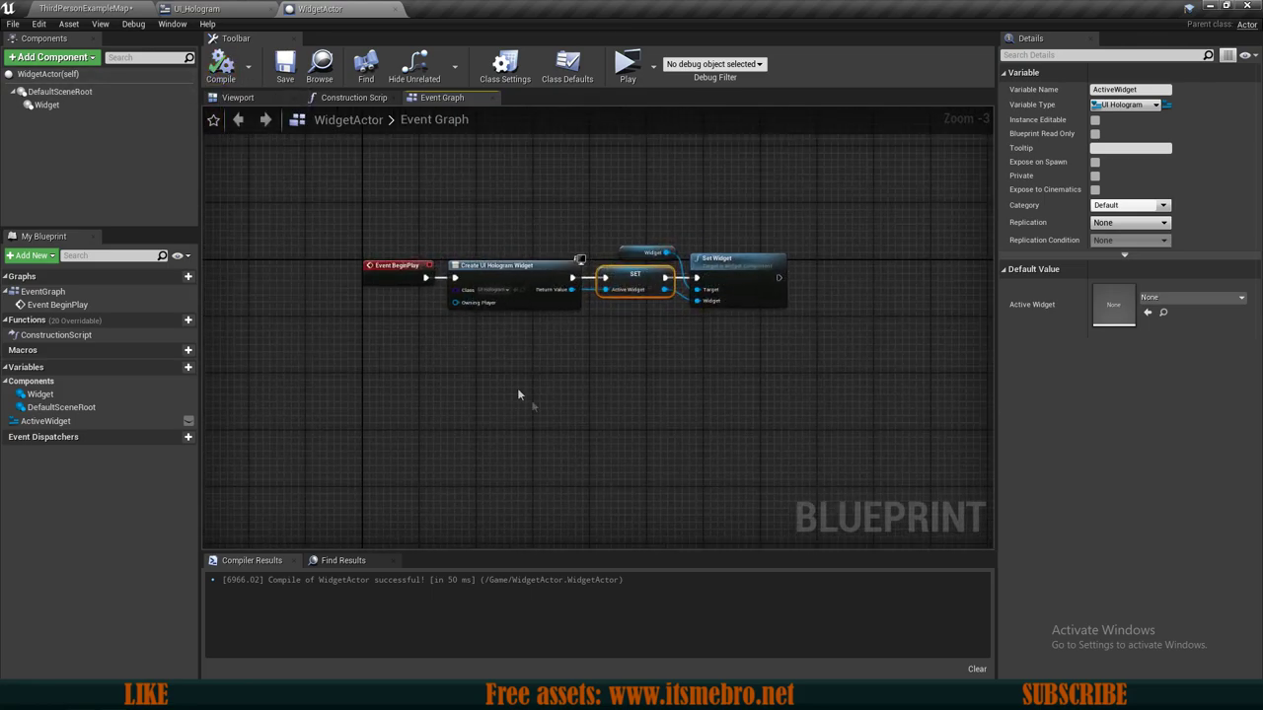
left_click(258, 96)
double_click(47, 105)
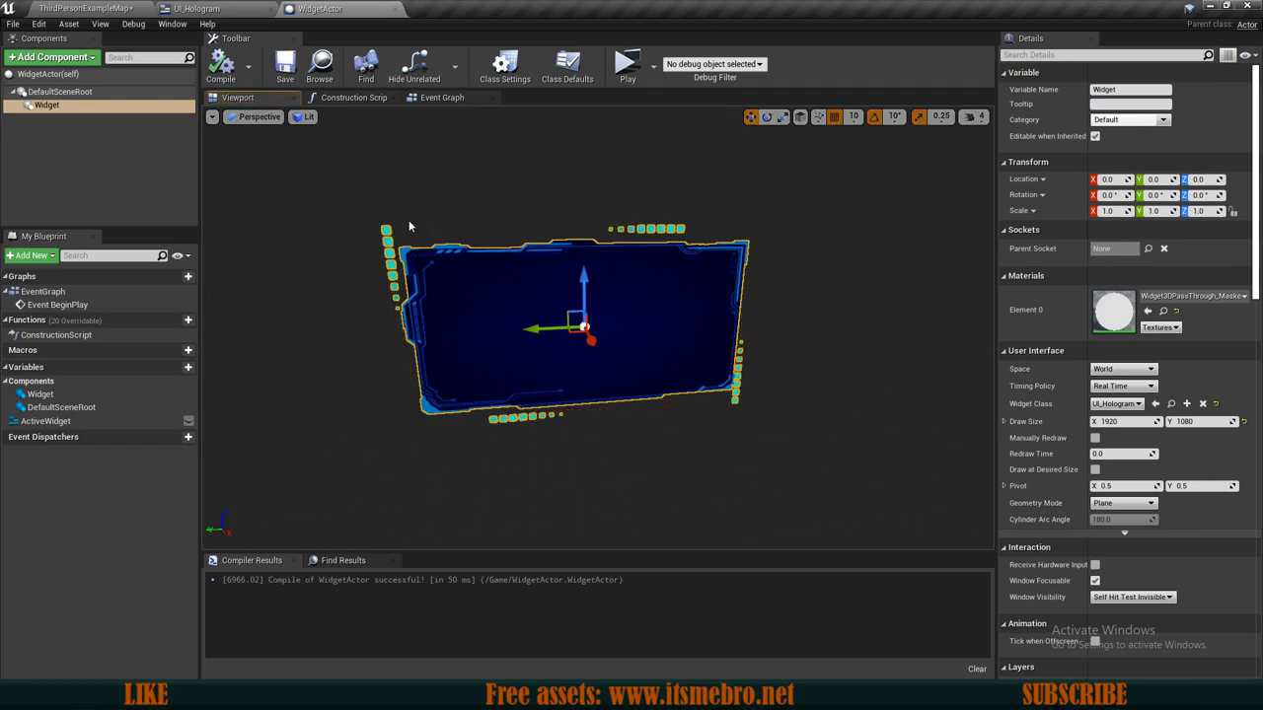
mouse_move(474, 296)
right_mouse_down()
mouse_move(562, 296)
mouse_move(454, 289)
right_mouse_up()
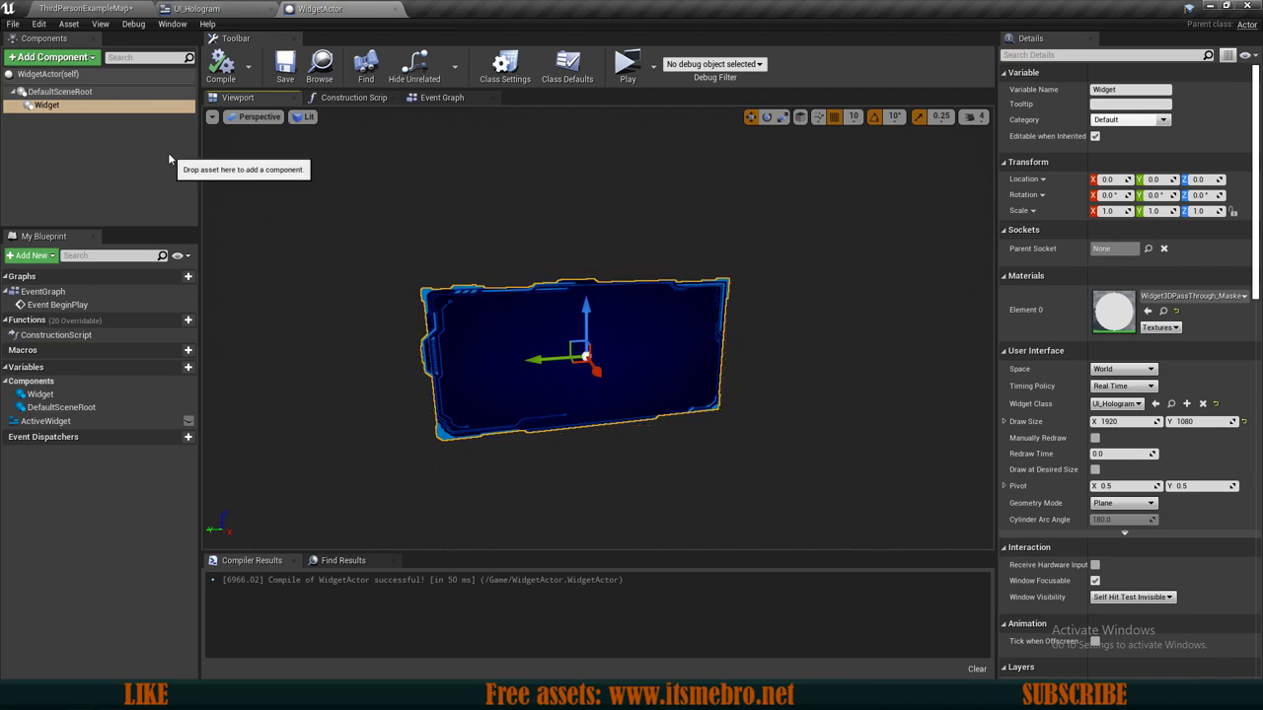
Add a Box Collision component to WidgetActor and attach it directly under DefaultSceneRoot.
left_click(51, 57)
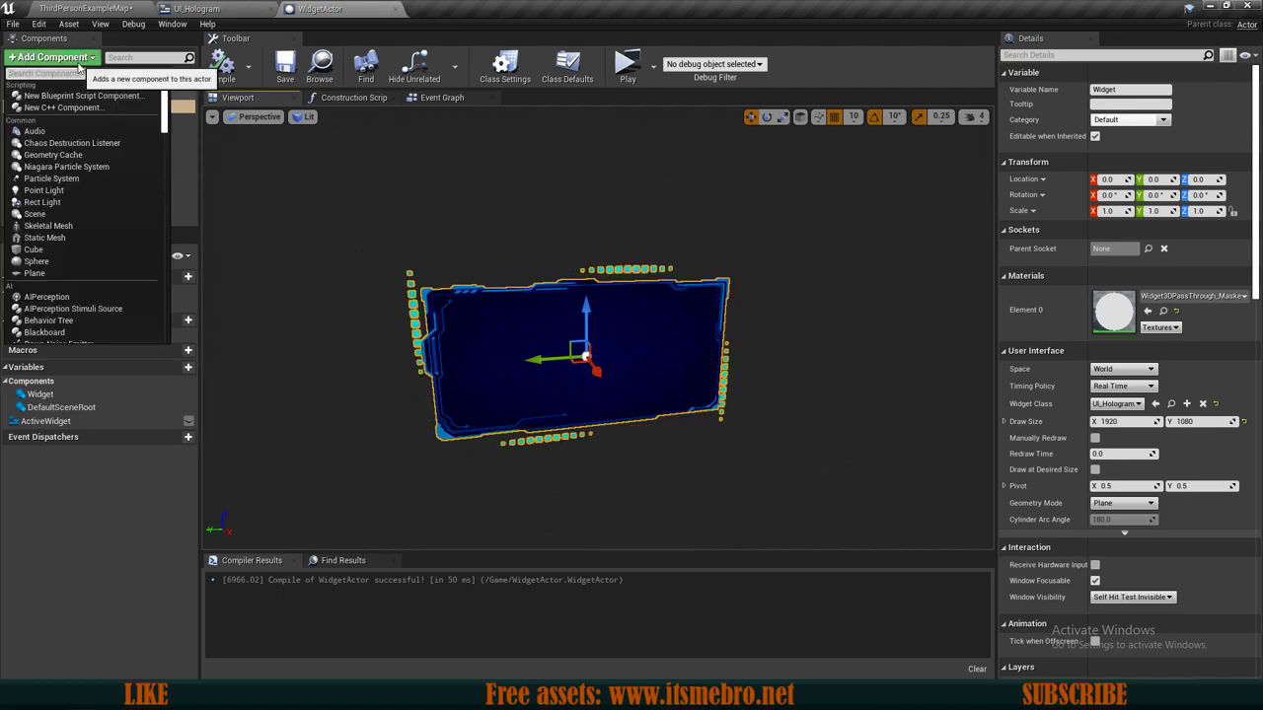
type("box")
left_click(47, 93)
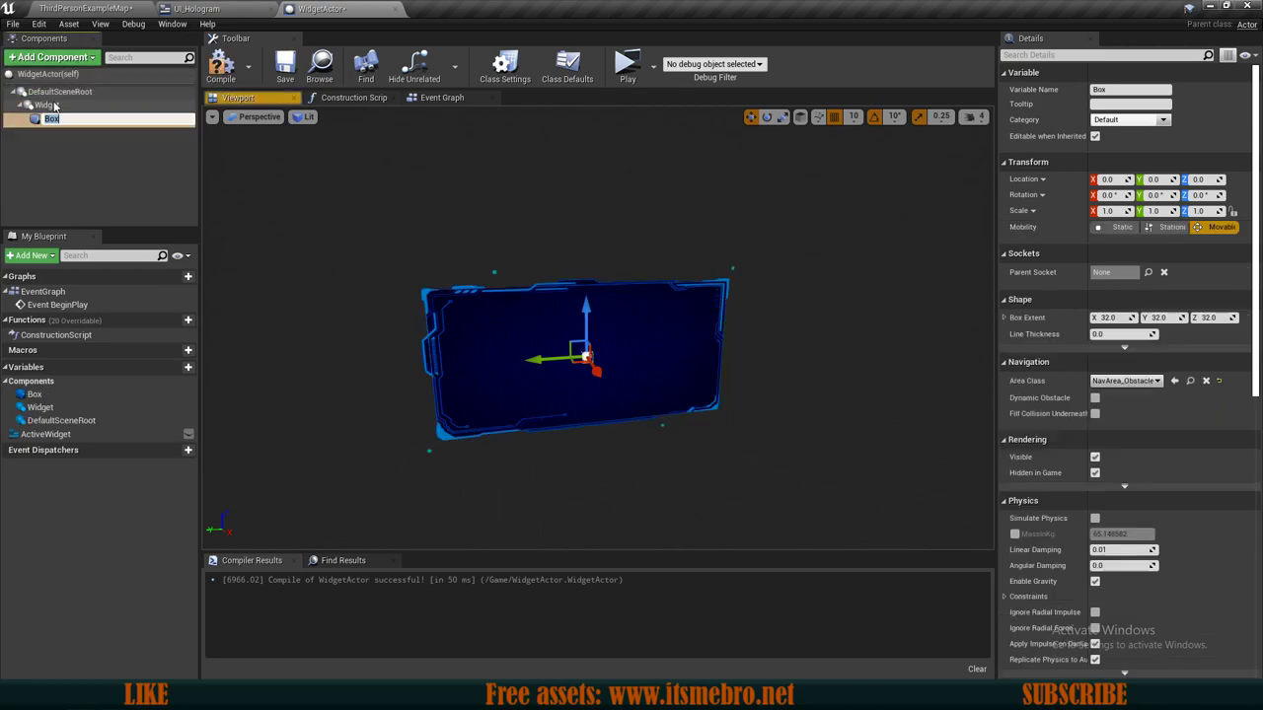
left_click(56, 148)
left_click(47, 120)
right_click_drag(424, 296, 474, 294)
key("a")
key("d")
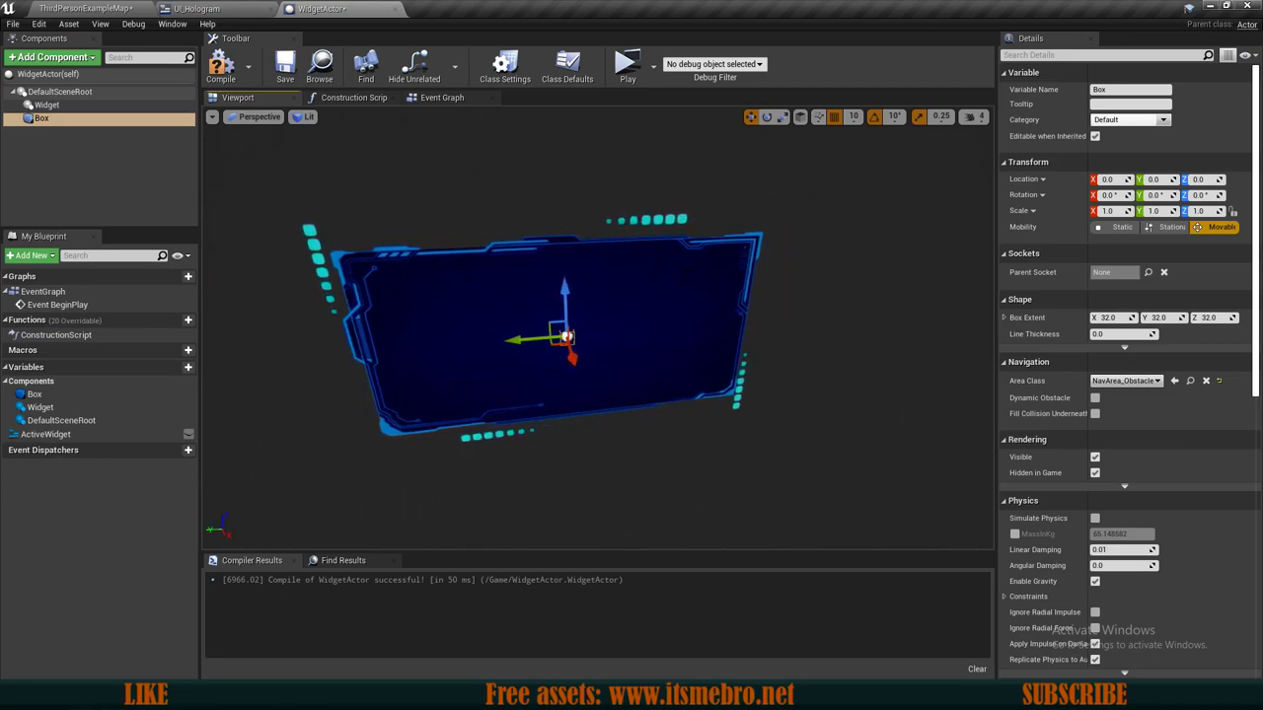
Set the Box component's Box Extent to X 200, Y 1000 and Z 500.
left_click(1213, 316)
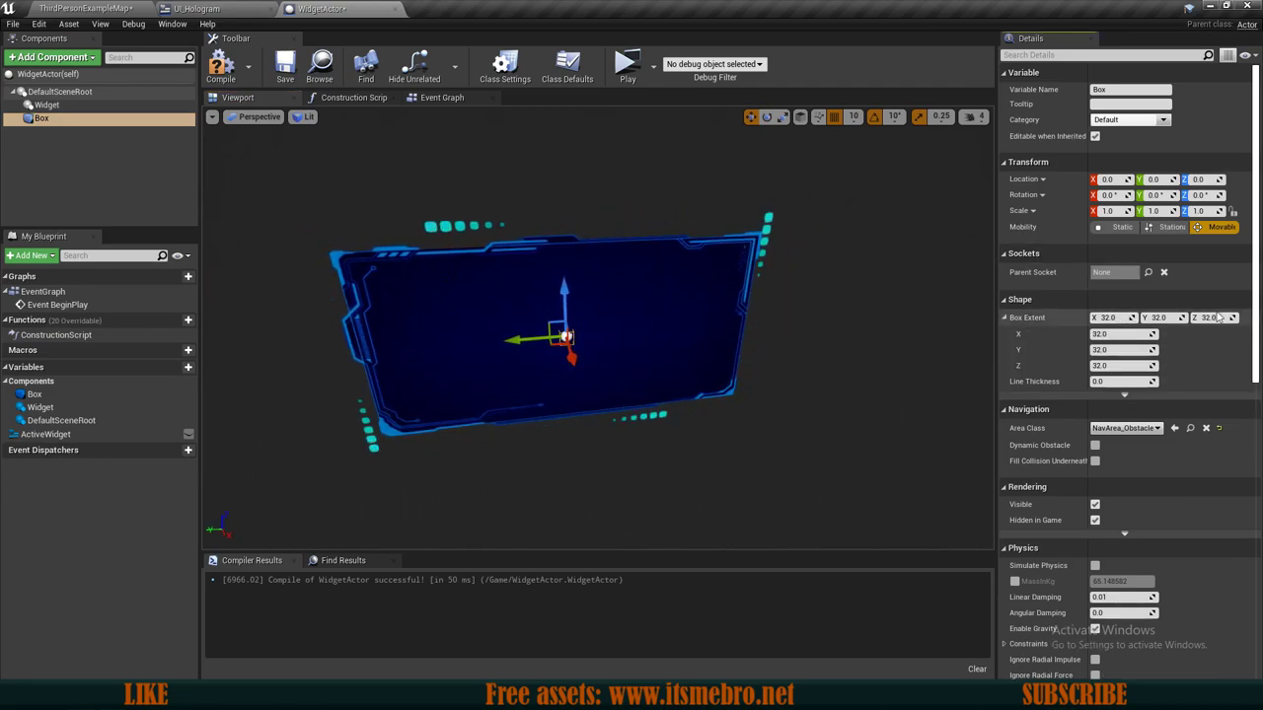
left_click(1167, 318)
type("1000")
key("Return")
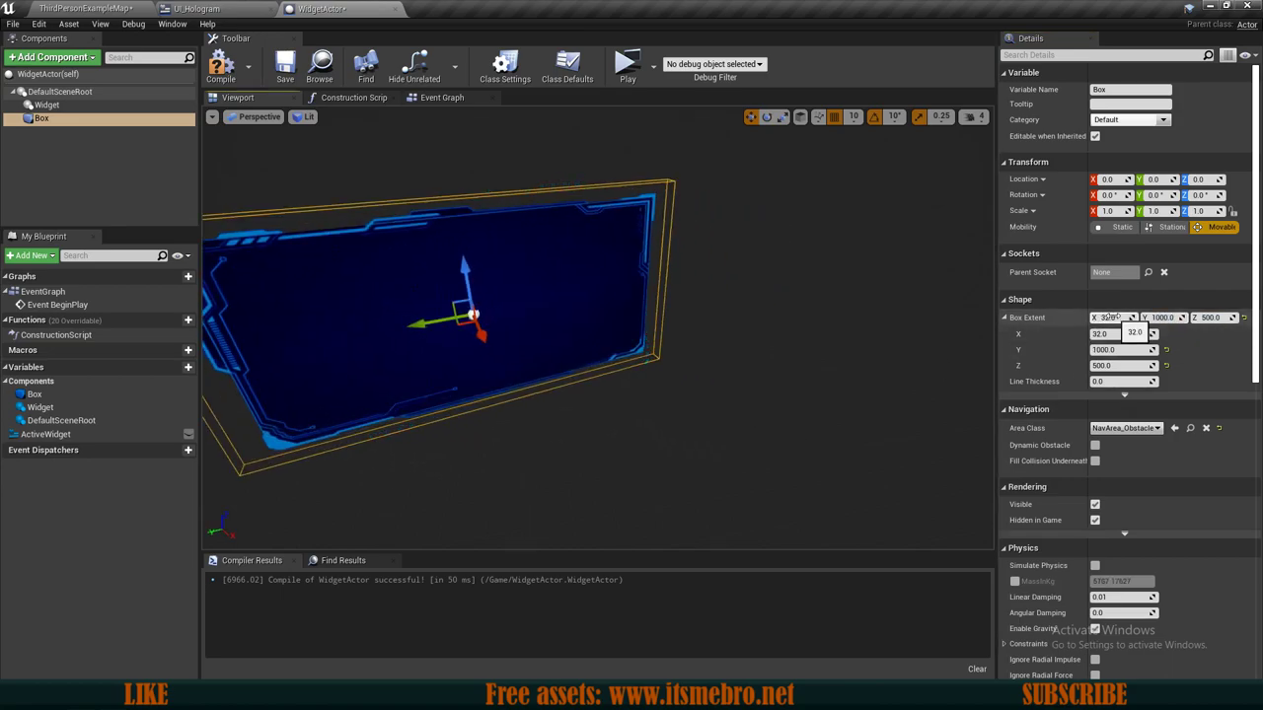
left_click(1115, 316)
type("200")
key("Return")
Move the Box component in front of the hologram to X location 310, and compile and save the blueprint.
right_click_drag(832, 348, 989, 424)
left_click_drag(563, 265, 615, 260)
right_click_drag(616, 260, 561, 270)
left_click_drag(655, 245, 648, 245)
right_click_drag(648, 246, 568, 242)
key("f")
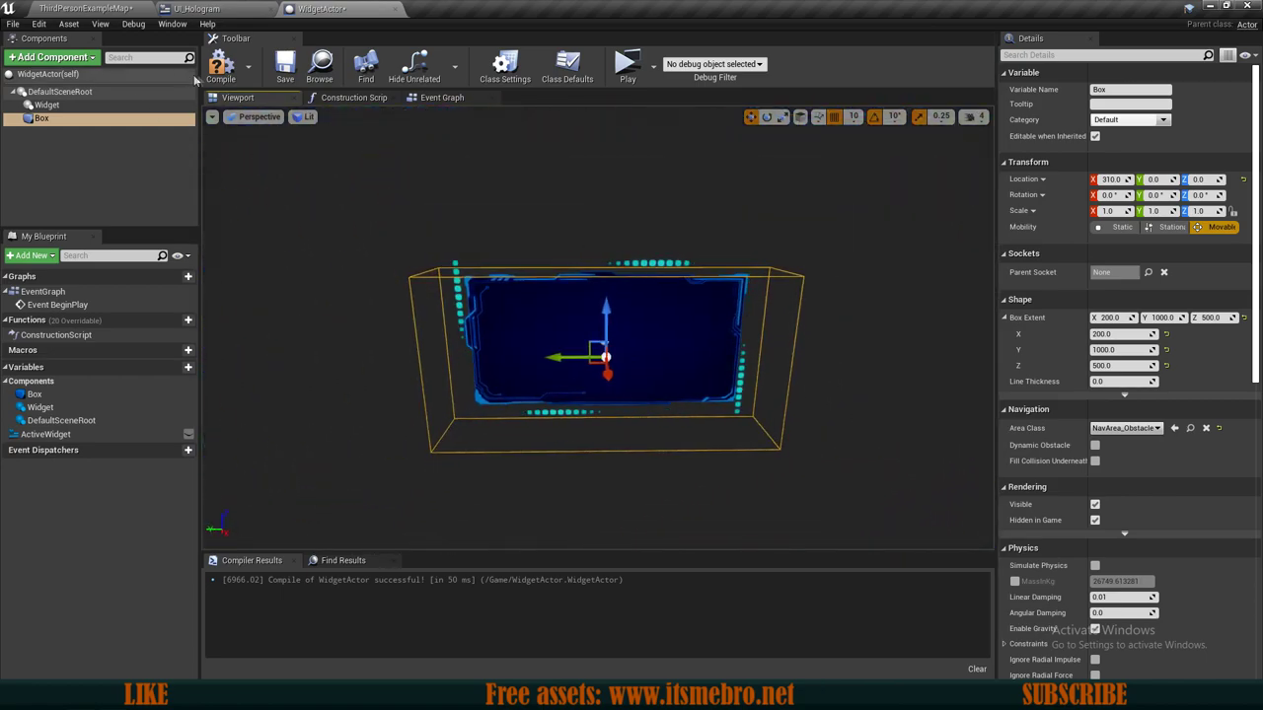
left_click(288, 77)
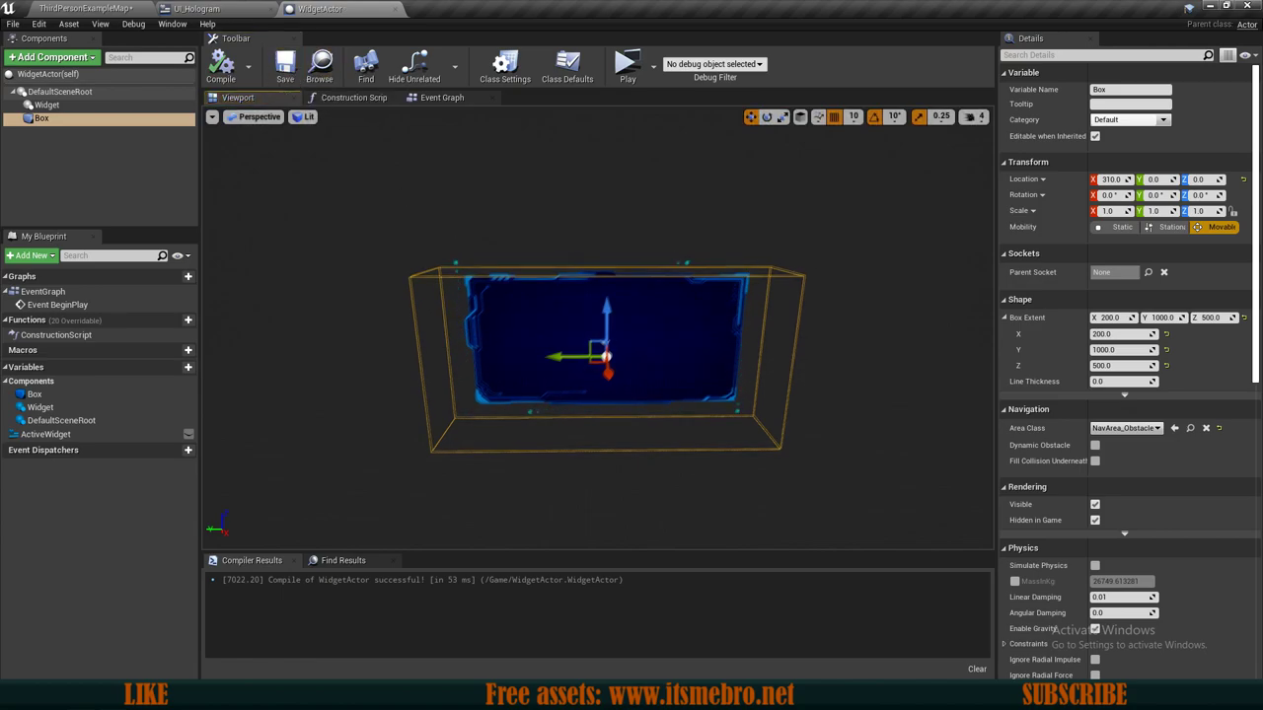
Add On Component Begin Overlap and On Component End Overlap events for the Box, spacing them apart vertically in the Event Graph.
right_click_drag(814, 202, 769, 193)
mouse_move(582, 464)
right_mouse_down()
mouse_move(622, 465)
mouse_move(592, 463)
right_mouse_up()
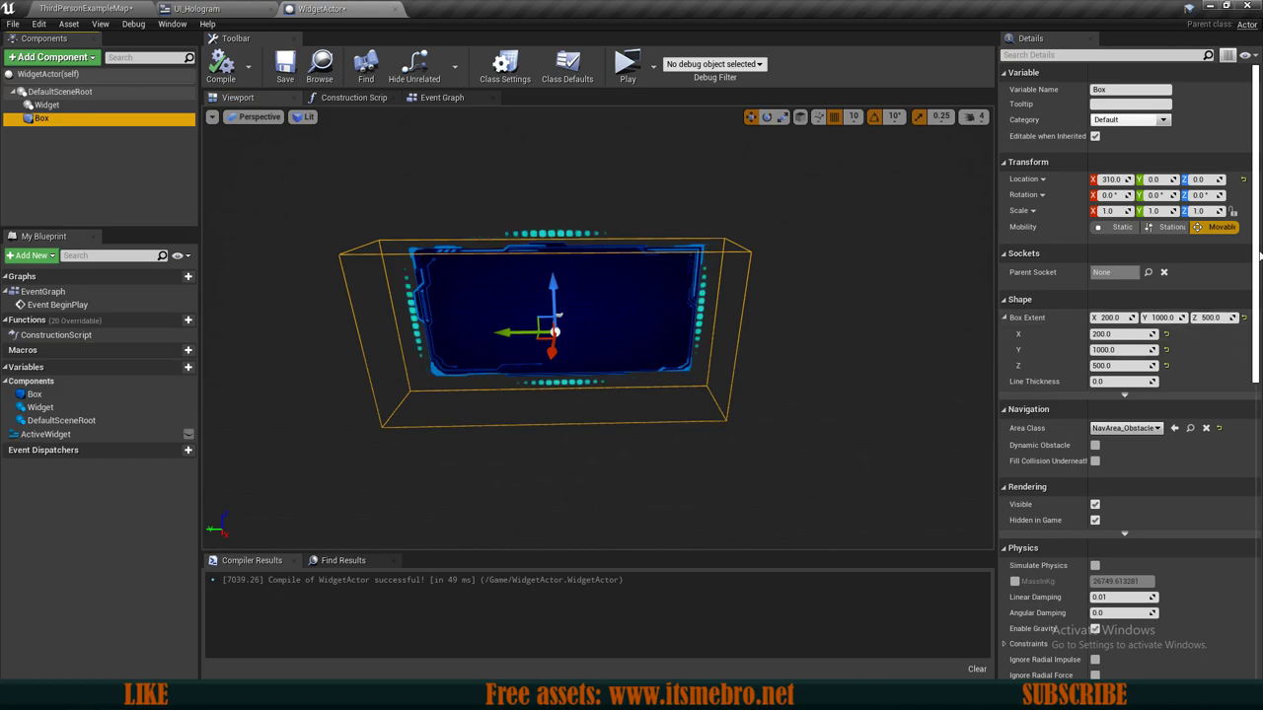
left_click_drag(1255, 237, 1246, 603)
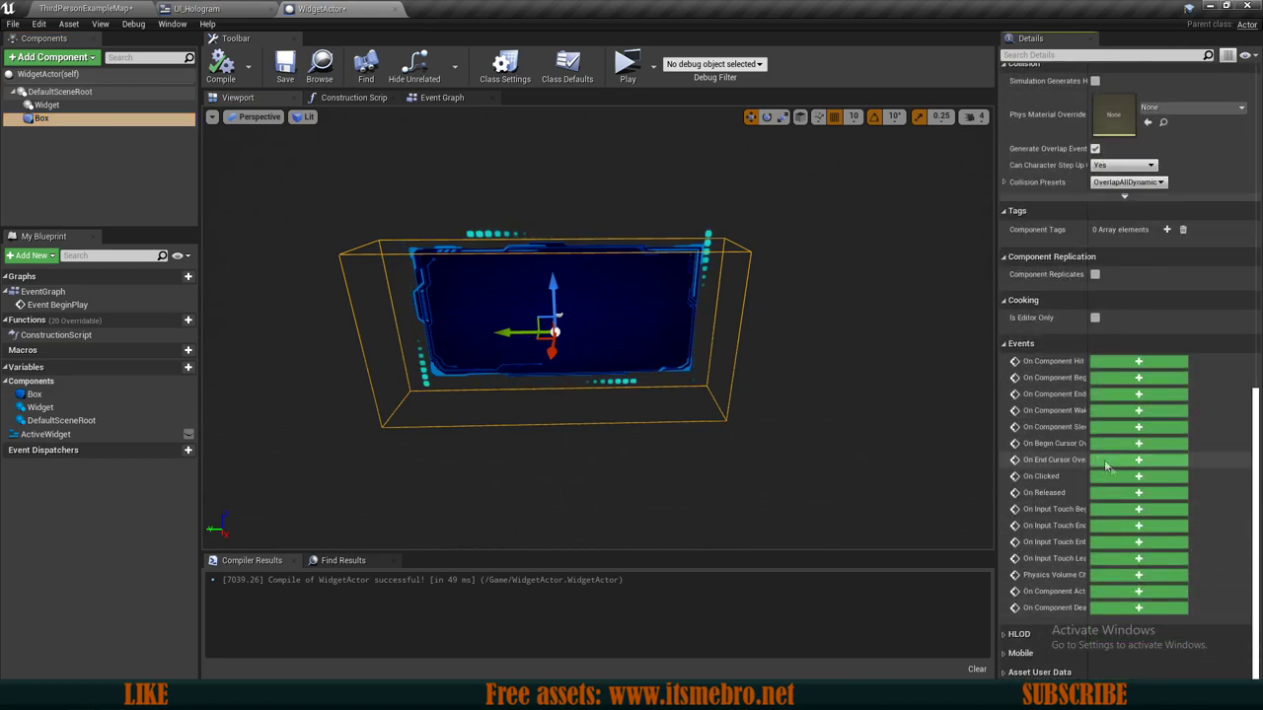
left_click(1138, 378)
left_click(41, 118)
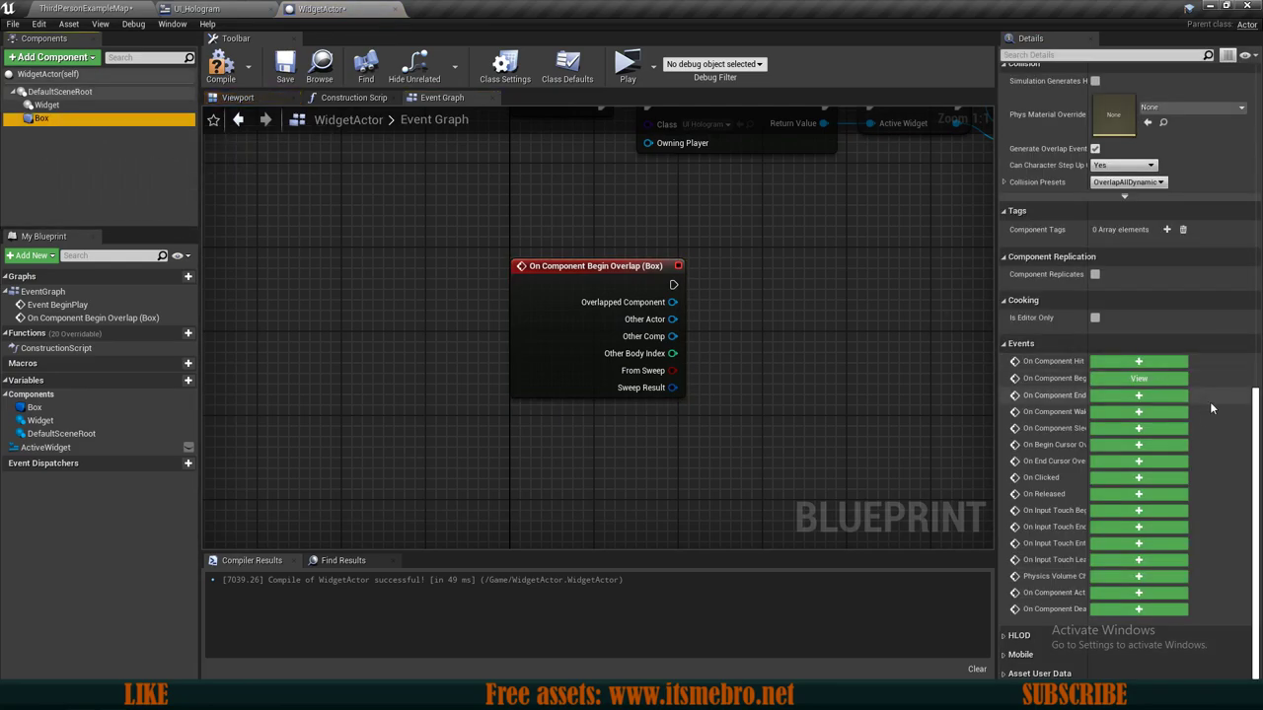
left_click(1130, 396)
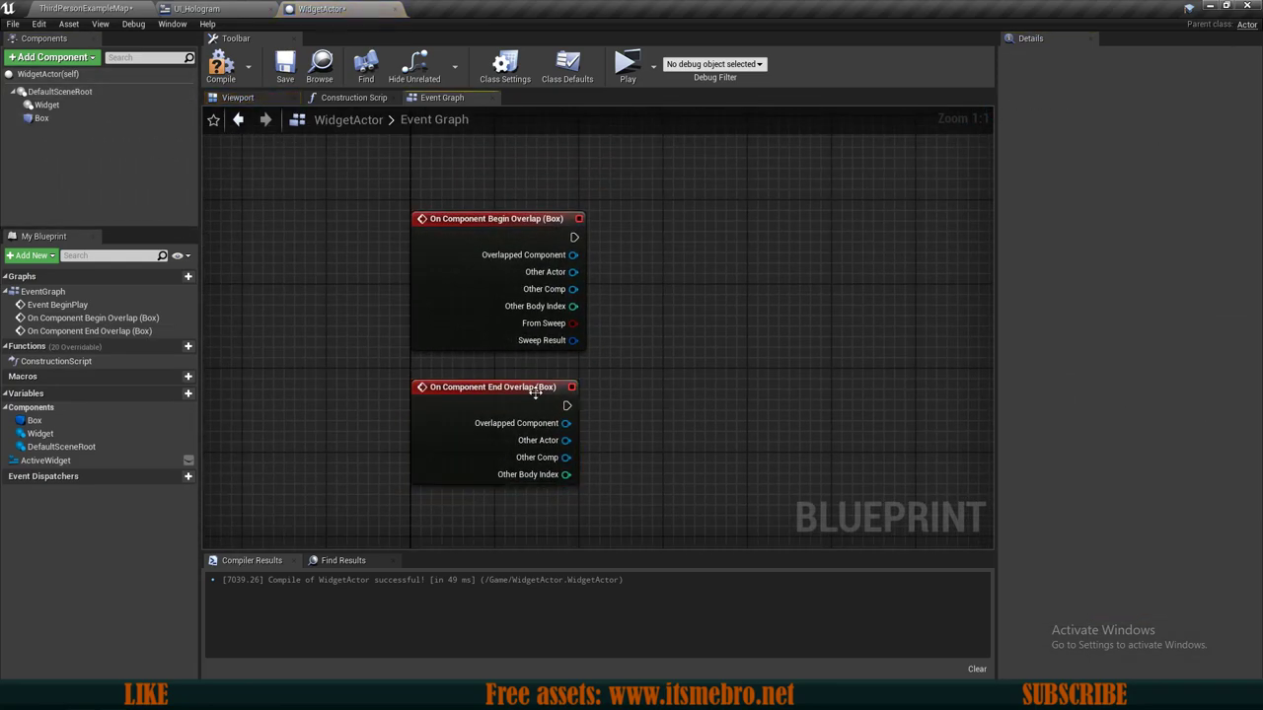
mouse_move(531, 425)
left_mouse_down()
mouse_move(531, 438)
mouse_move(531, 425)
left_mouse_up()
left_click(666, 418)
scroll(566, 397, "up", 1)
right_click_drag(666, 418, 591, 409)
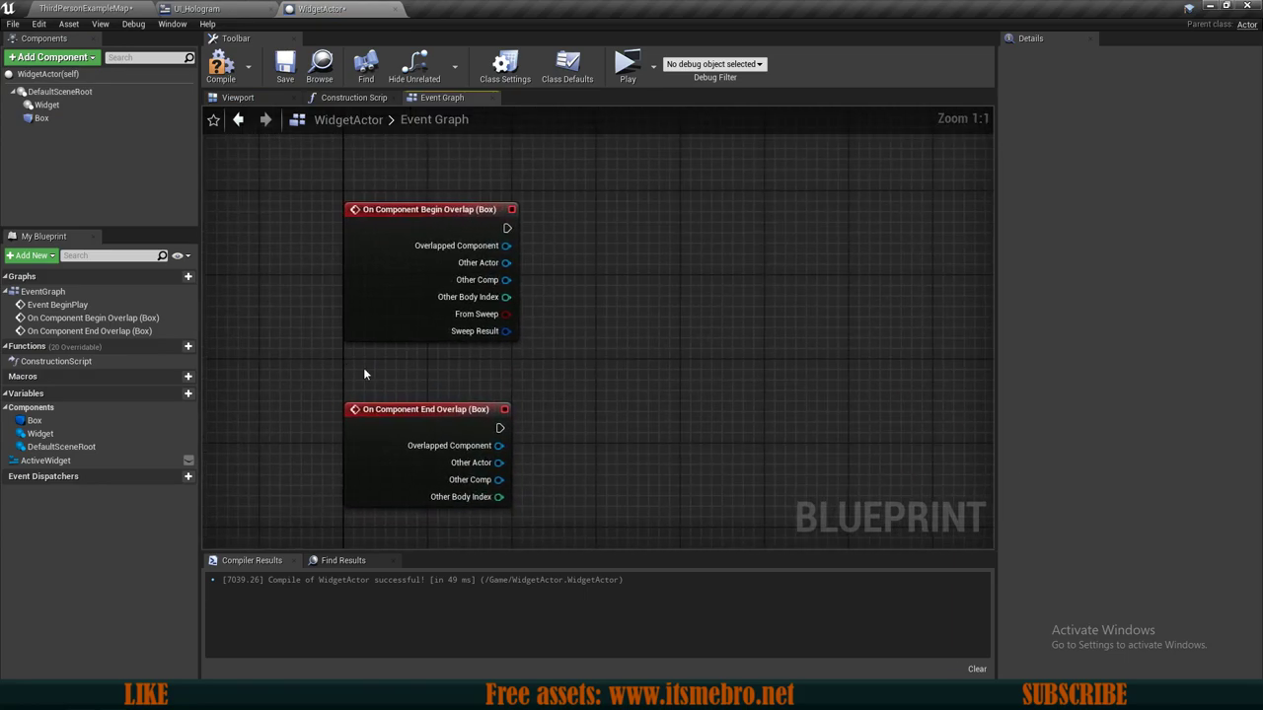
Add a Get Player Controller node and arrange it between the Box's two overlap events.
right_click(364, 374)
type("get playe")
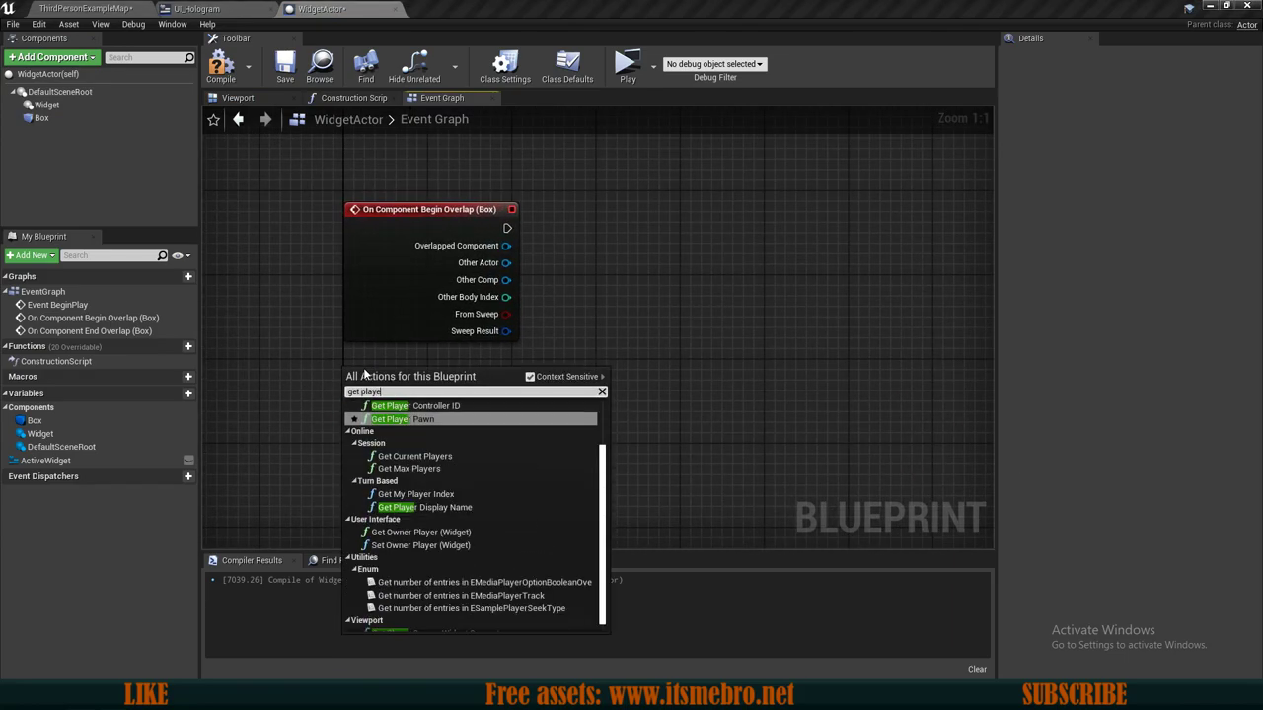
type("r cl")
key("BackSpace")
type("o")
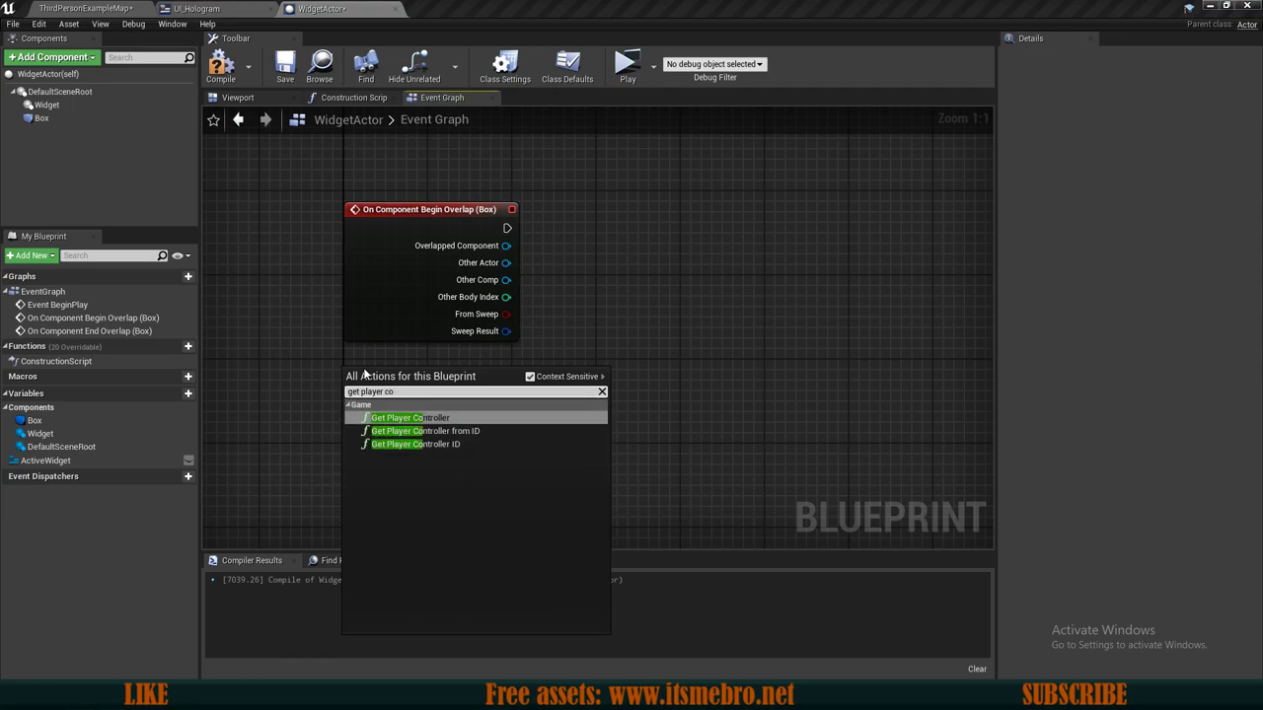
key("Return")
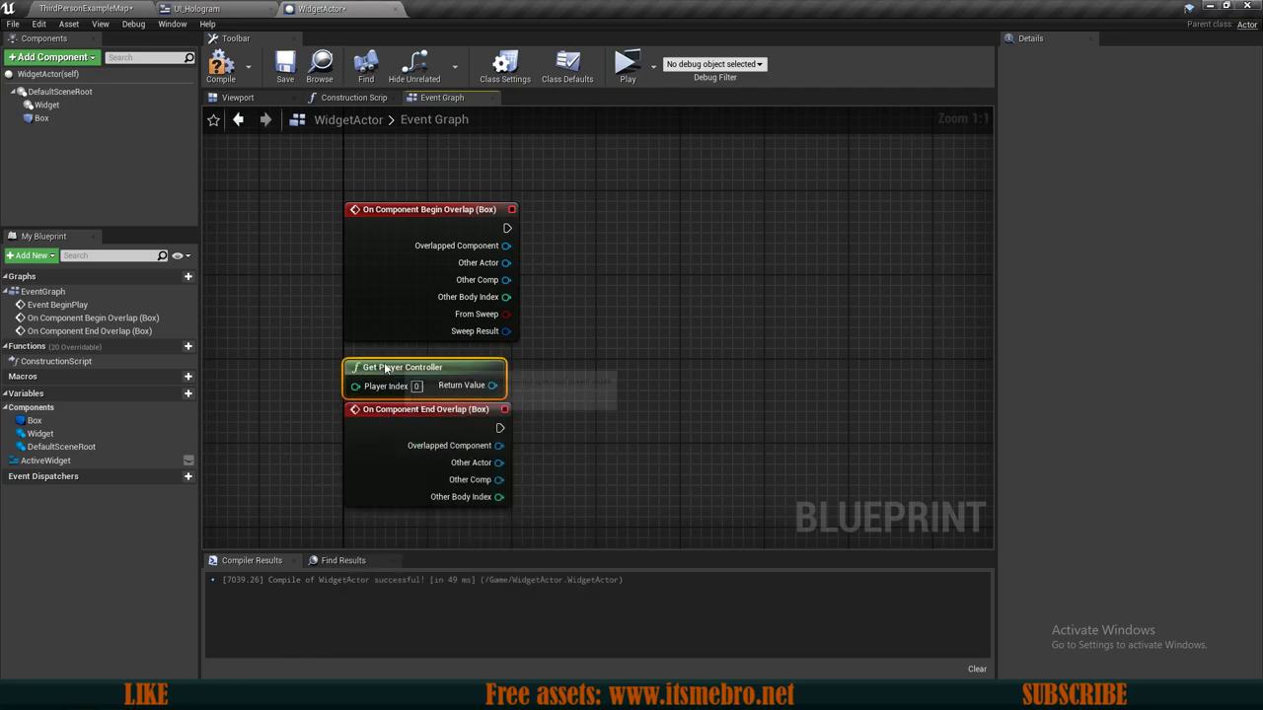
left_click_drag(361, 379, 361, 369)
left_click(413, 422)
left_click_drag(412, 418, 408, 425)
left_click(561, 365)
right_click_drag(562, 365, 491, 367)
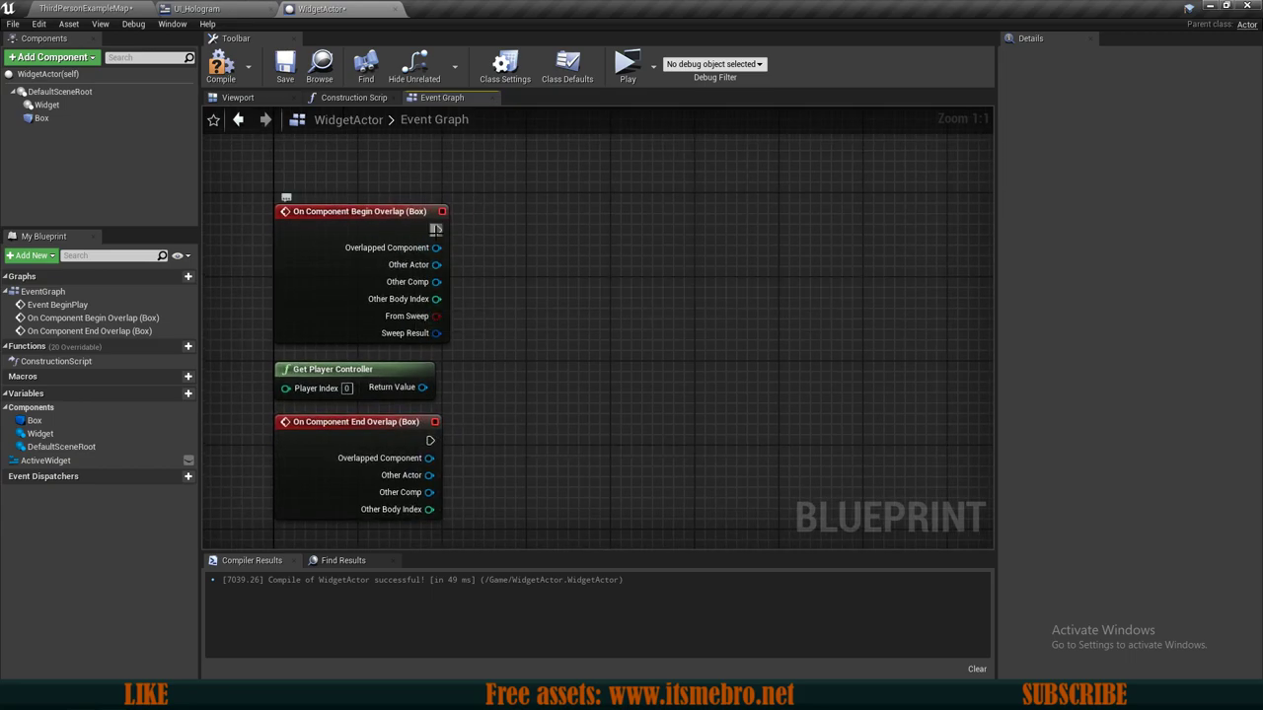
Add an Enable Input node executed from Begin Overlap, with Target self and Get Player Controller's Return Value connected to Player Controller.
left_click_drag(422, 387, 476, 372)
type("enable in")
key("Return")
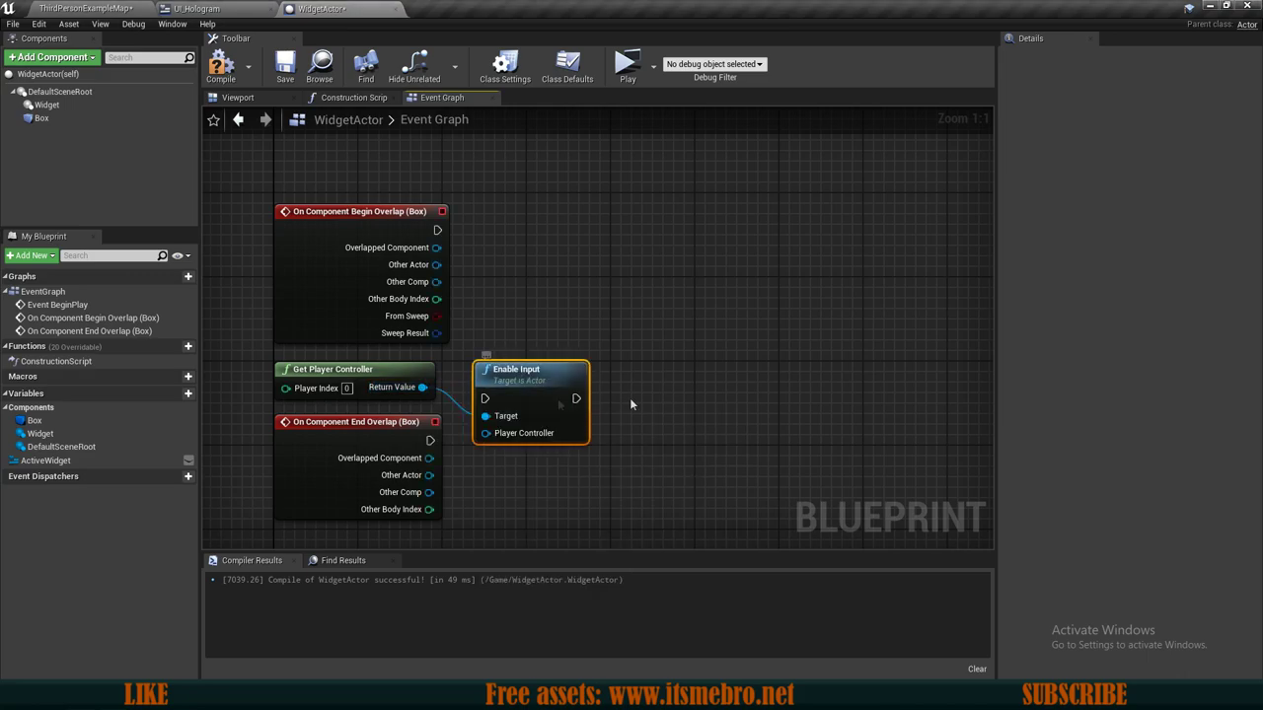
left_click_drag(509, 424, 536, 375)
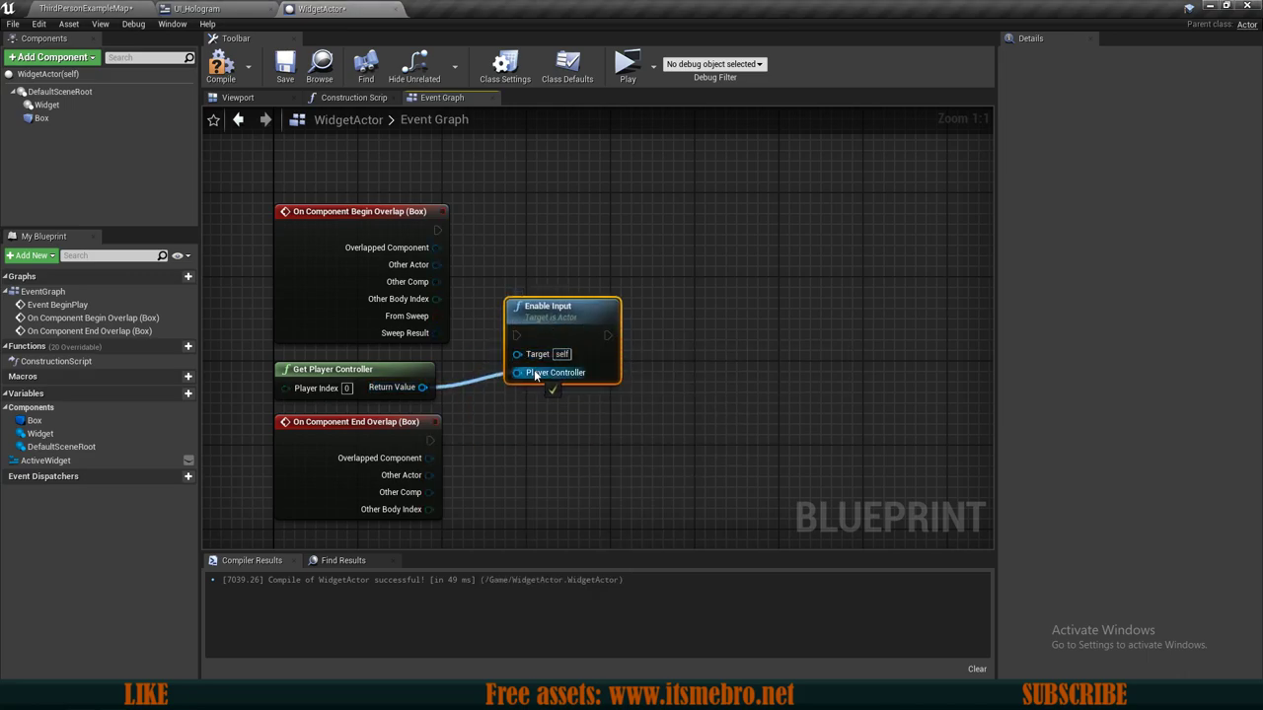
left_click_drag(438, 234, 438, 234)
left_click_drag(561, 331, 530, 226)
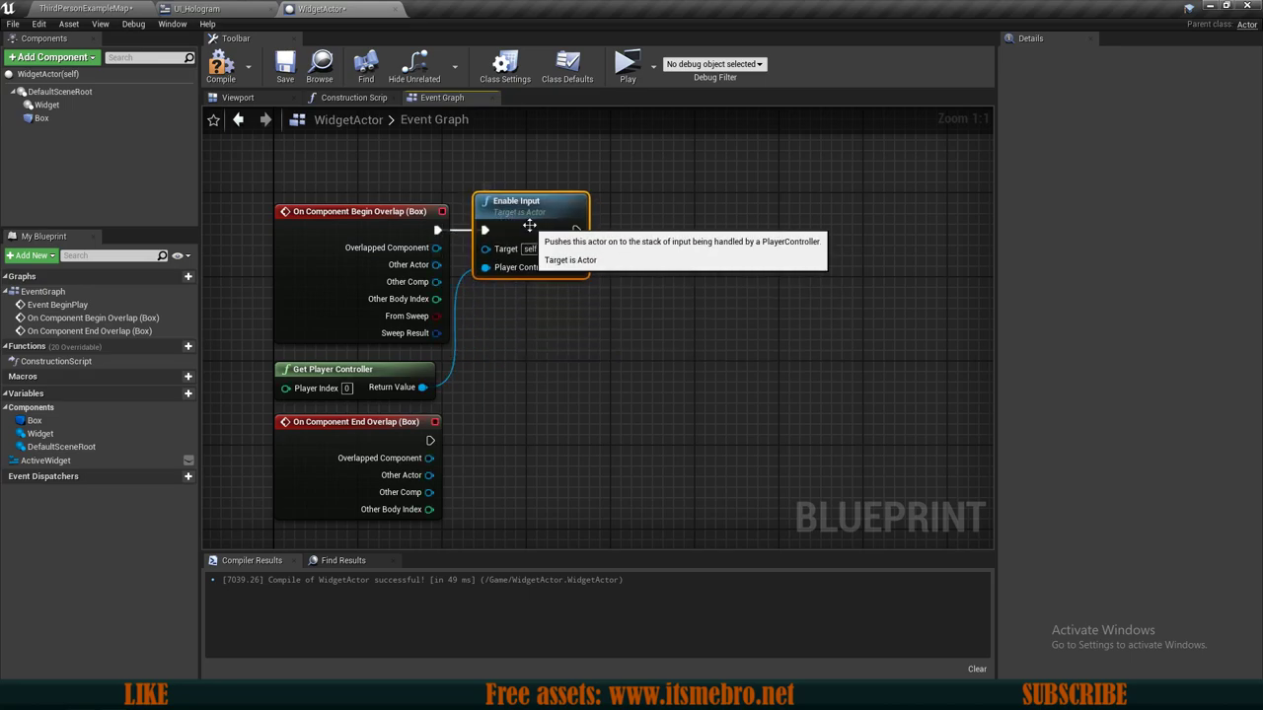
Add a Disable Input node executed from End Overlap, with Target self and Get Player Controller's Return Value connected to Player Controller.
left_click_drag(425, 392, 462, 430)
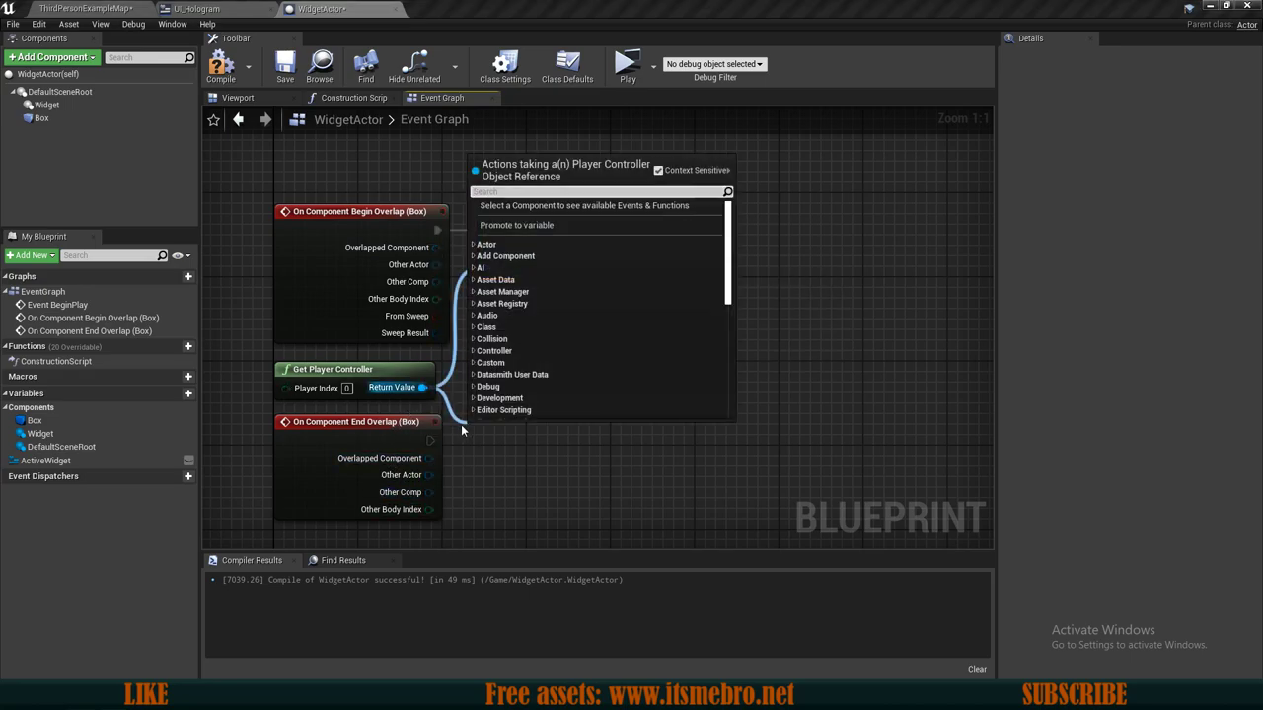
type("disable input")
key("Return")
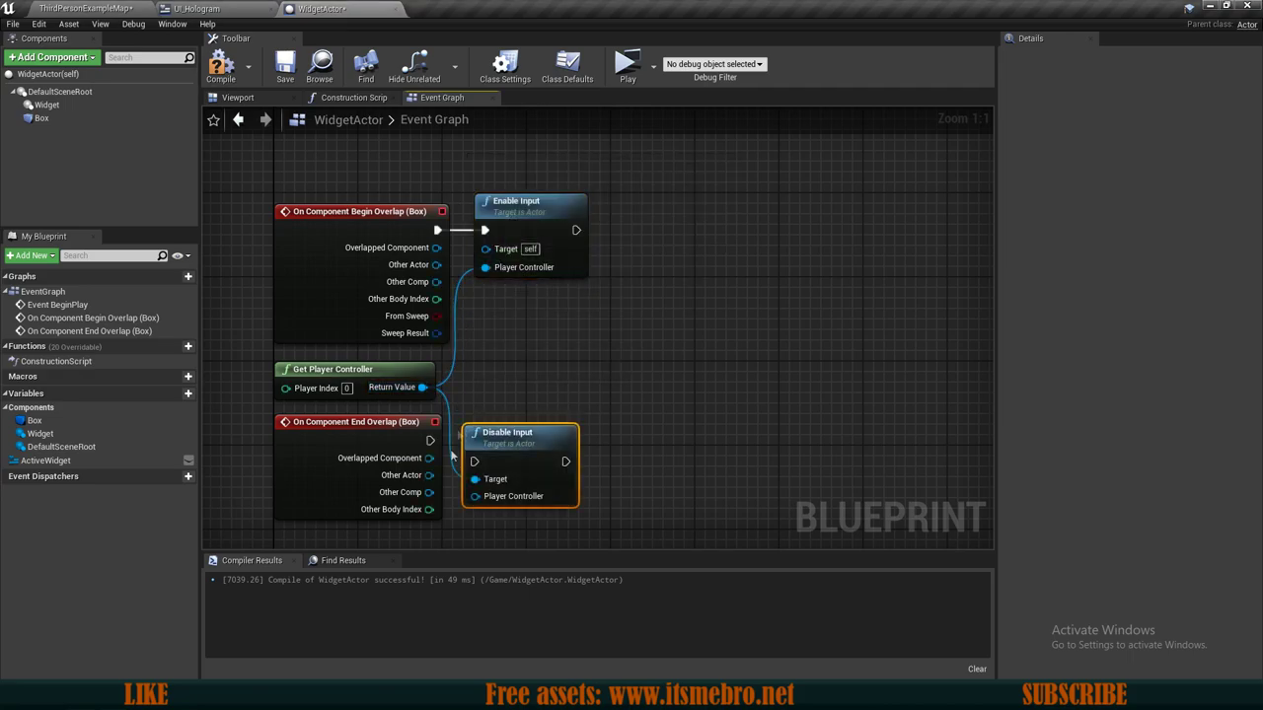
left_click_drag(431, 444, 431, 442)
left_click_drag(519, 454, 501, 482)
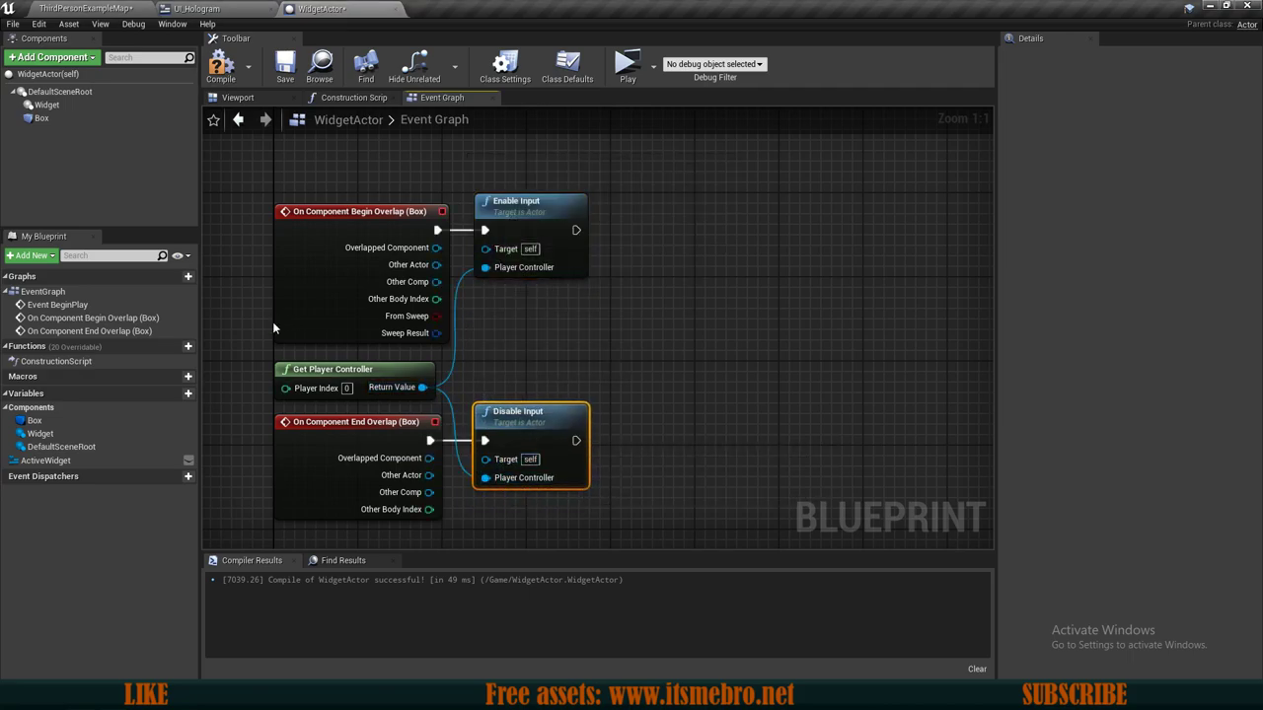
Review the Box overlap input nodes in the Event Graph, and compile and save the WidgetActor blueprint.
left_click(366, 369)
scroll(633, 395, "down", 2)
scroll(629, 381, "up", 2)
left_click(586, 382)
scroll(585, 383, "down", 3)
left_click_drag(331, 255, 616, 497)
left_click(342, 237)
left_click(247, 170)
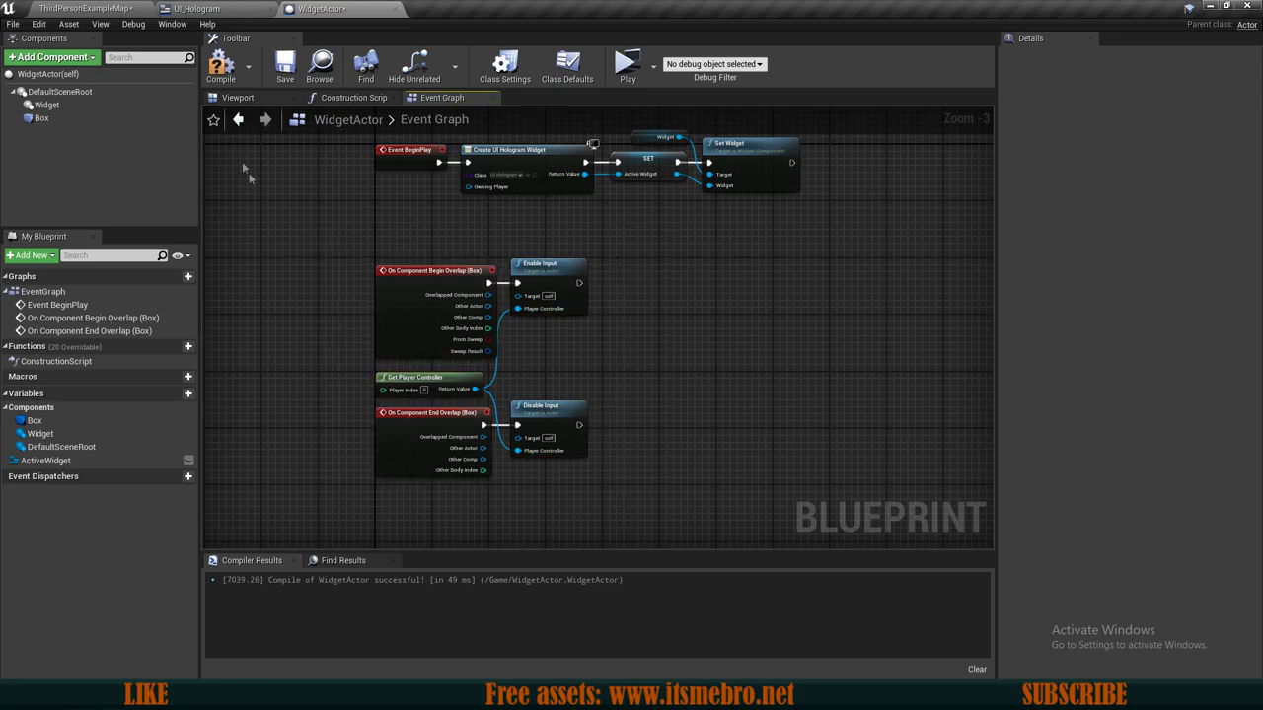
left_click(220, 67)
left_click(285, 67)
Add a Num 1 keyboard event in the empty graph area beside the Enable Input node.
scroll(672, 286, "down", 1)
right_click_drag(578, 325, 578, 366)
scroll(578, 367, "up", 1)
scroll(579, 373, "up", 1)
scroll(722, 341, "down", 2)
scroll(722, 341, "down", 1)
scroll(539, 296, "up", 4)
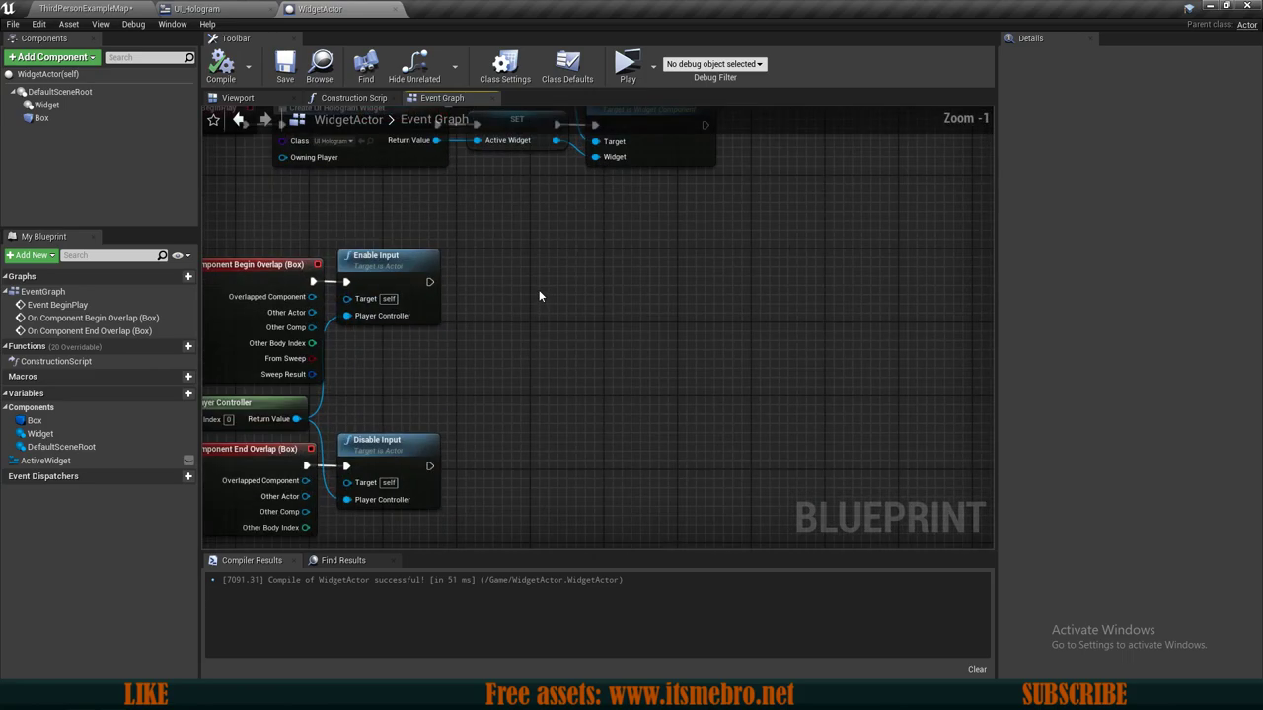
right_click_drag(539, 296, 538, 346)
scroll(552, 325, "up", 1)
right_click(554, 333)
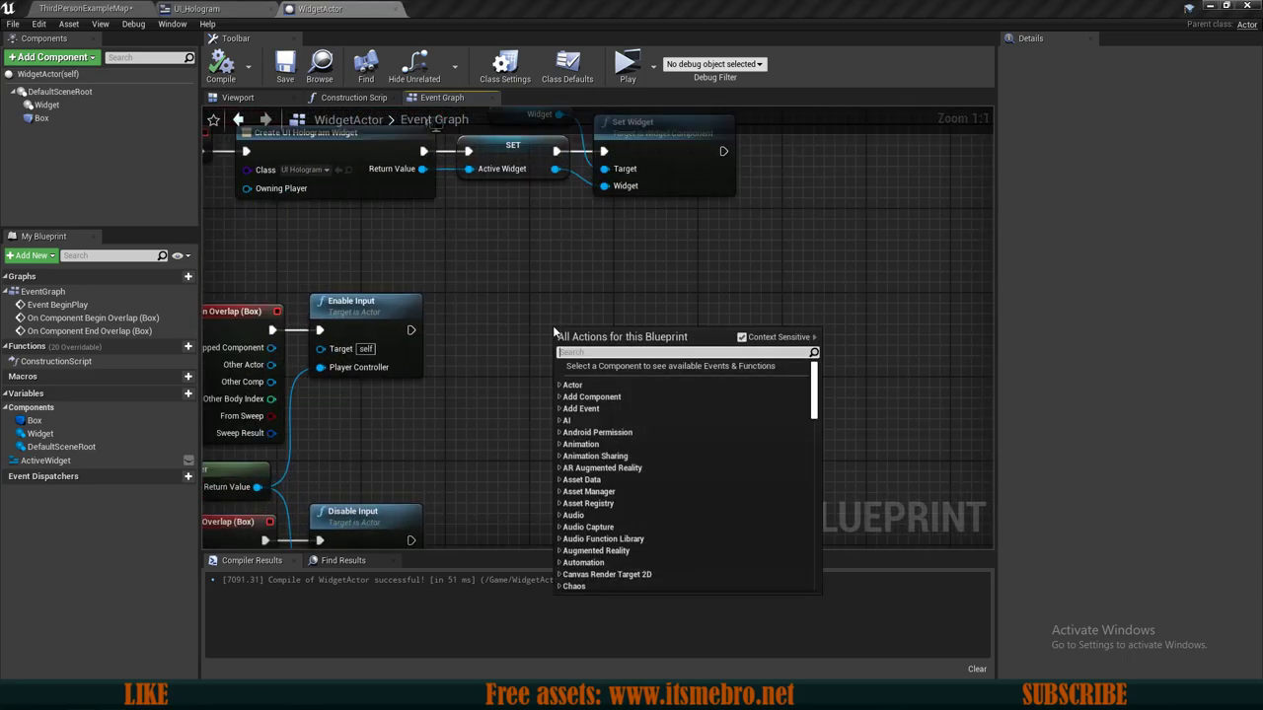
type("keybo")
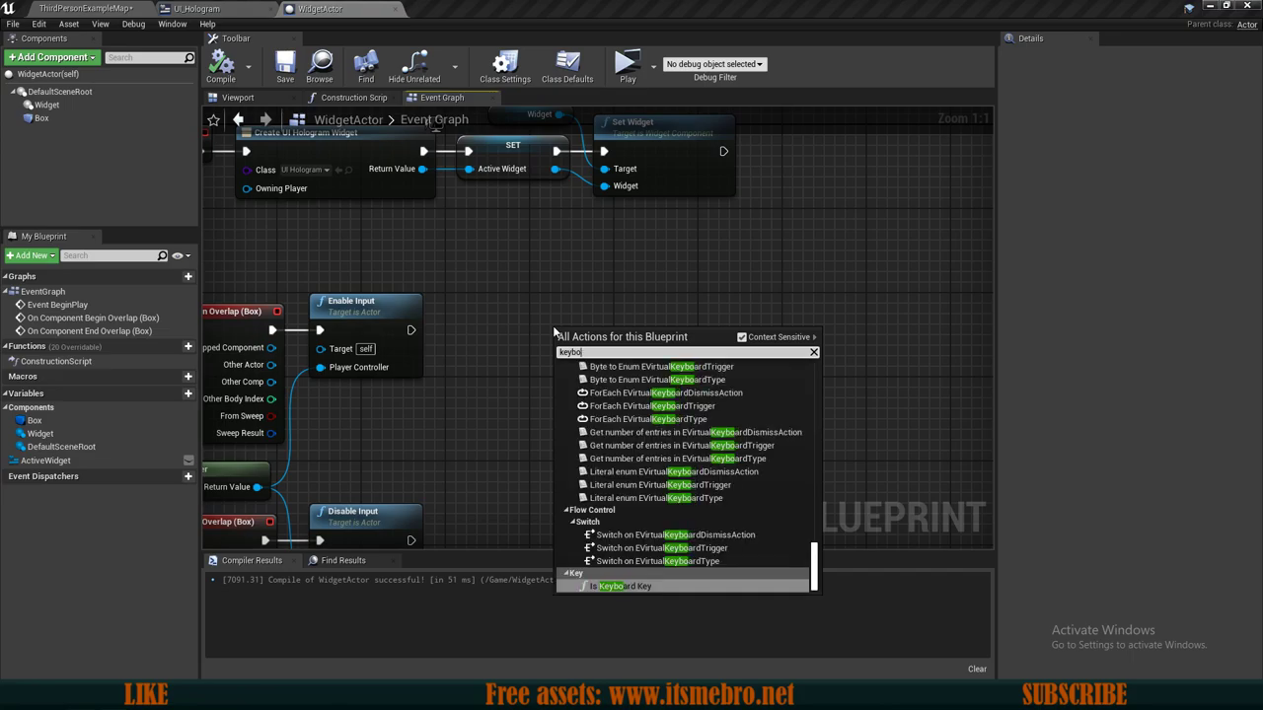
type("ard num 1")
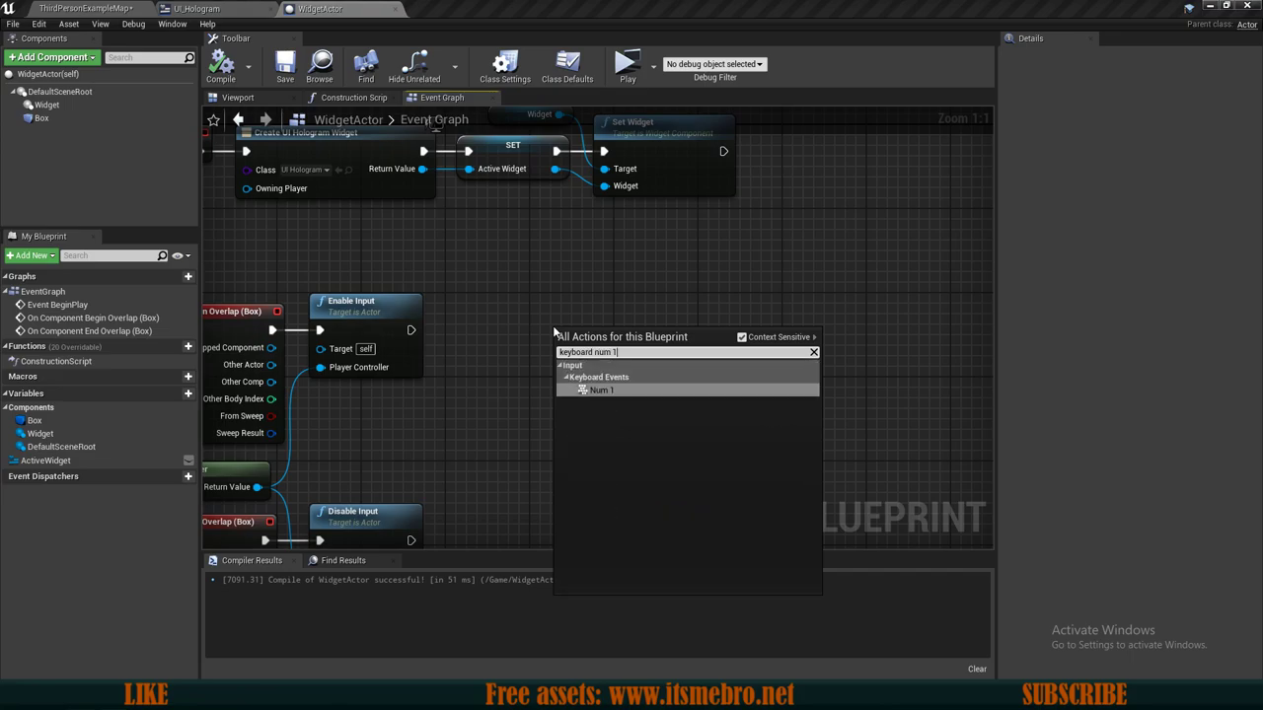
key("Return")
Add a Num 2 keyboard event and align it with Num 1, leaving vertical space between them.
right_click(554, 465)
type("ke")
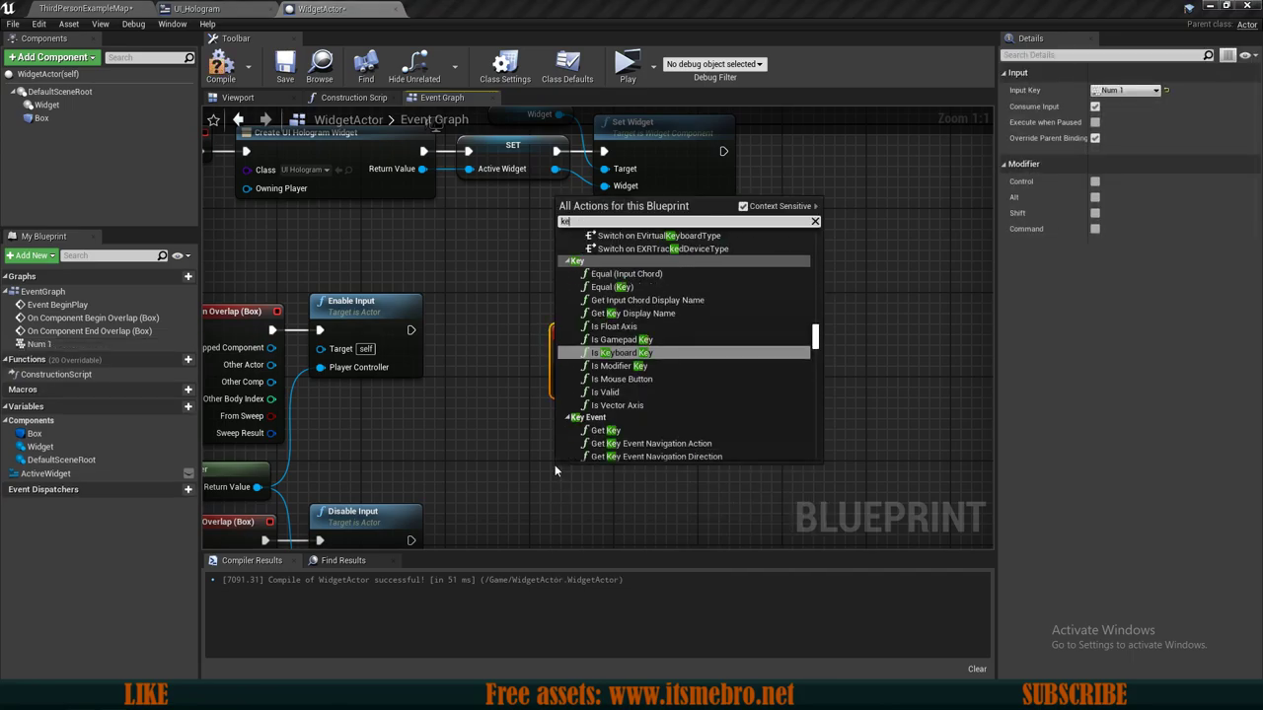
type("ybo num 2")
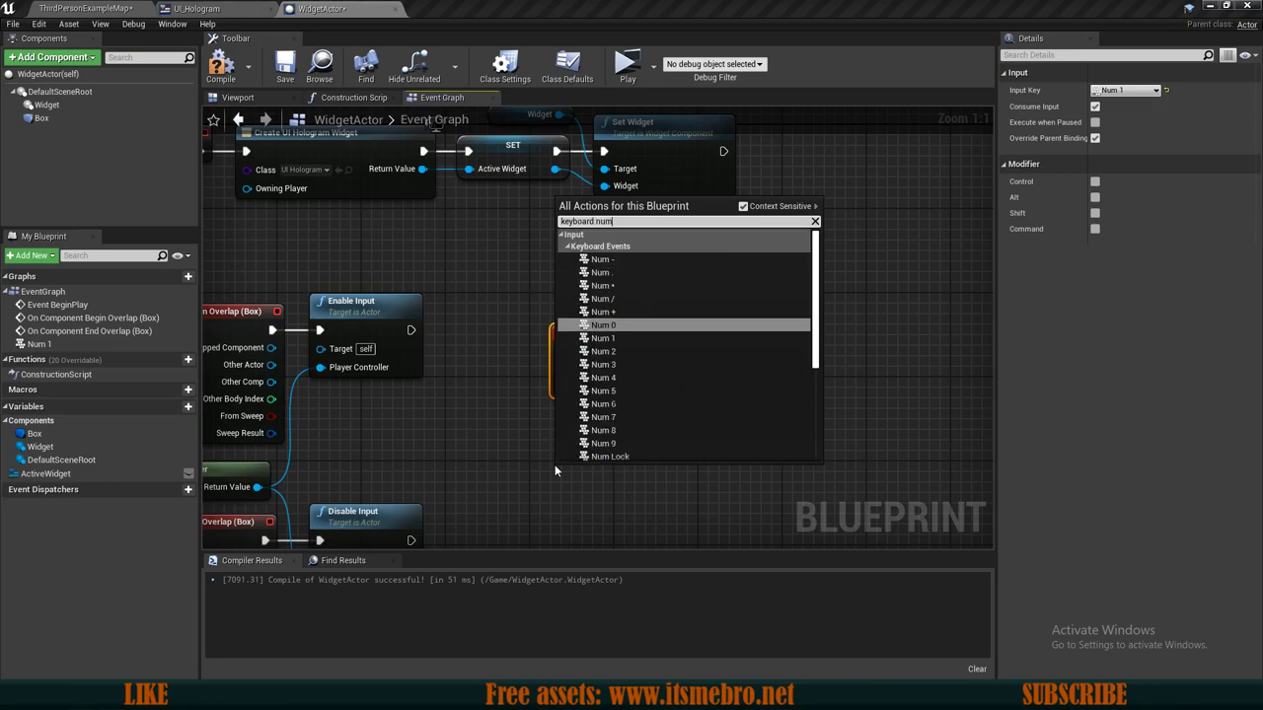
key("Return")
left_click_drag(606, 351, 644, 298)
right_click_drag(667, 408, 586, 354)
left_click(587, 353)
left_click_drag(503, 409, 562, 414)
left_click(591, 368)
right_click_drag(590, 368, 471, 407)
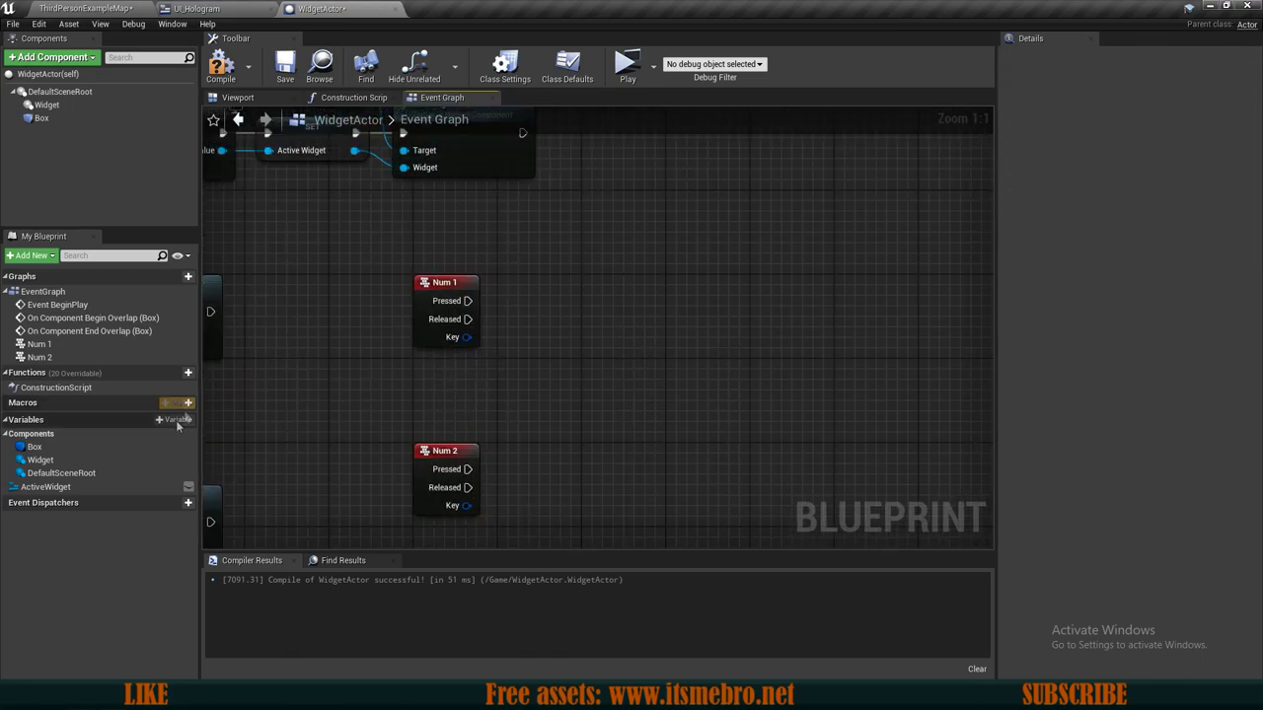
Place an Active Widget getter between Num 1 and Num 2, and check the click event names in UI_Hologram's graph.
left_click_drag(187, 470, 415, 394, "ctrl")
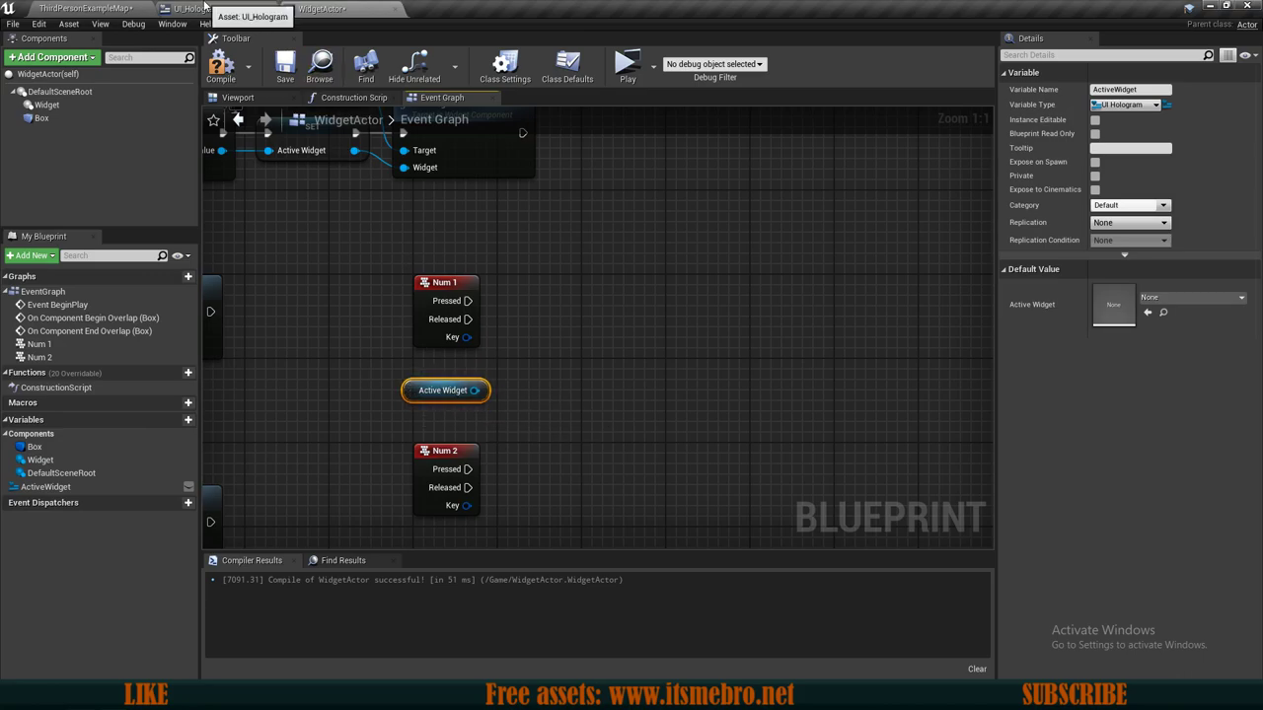
left_click(197, 8)
left_click(1231, 66)
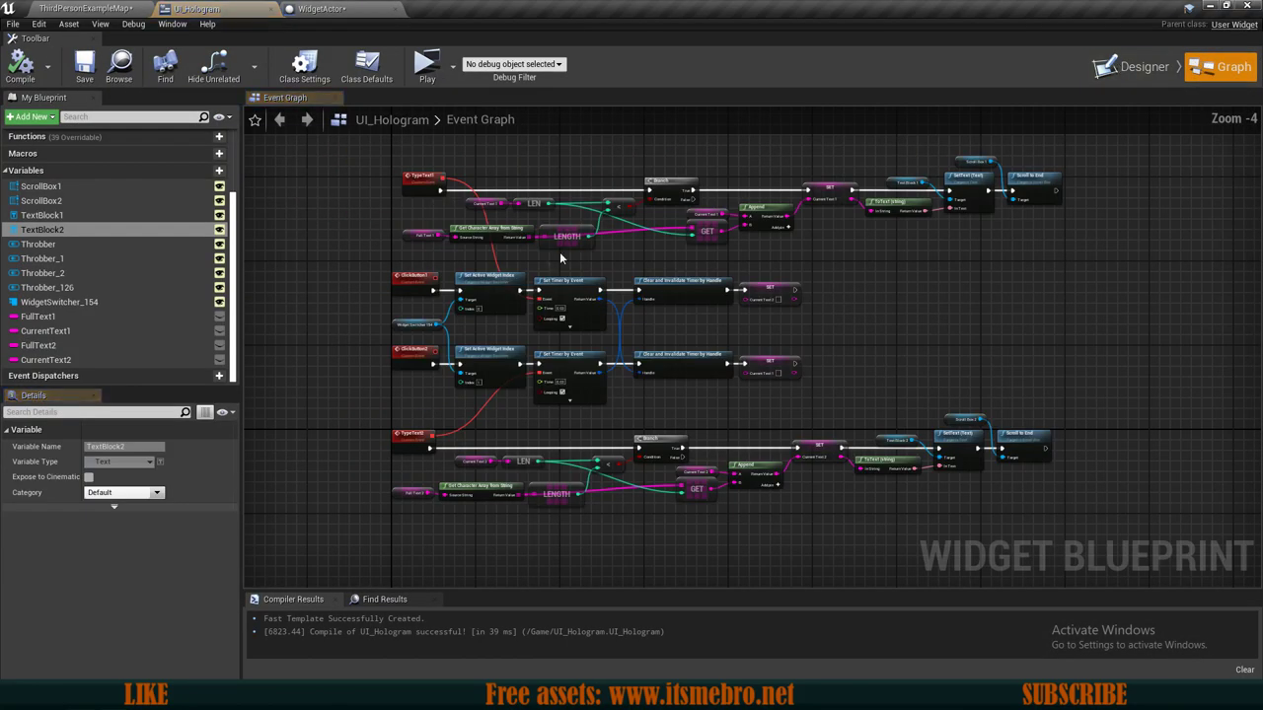
scroll(392, 255, "up", 4)
left_click(428, 295)
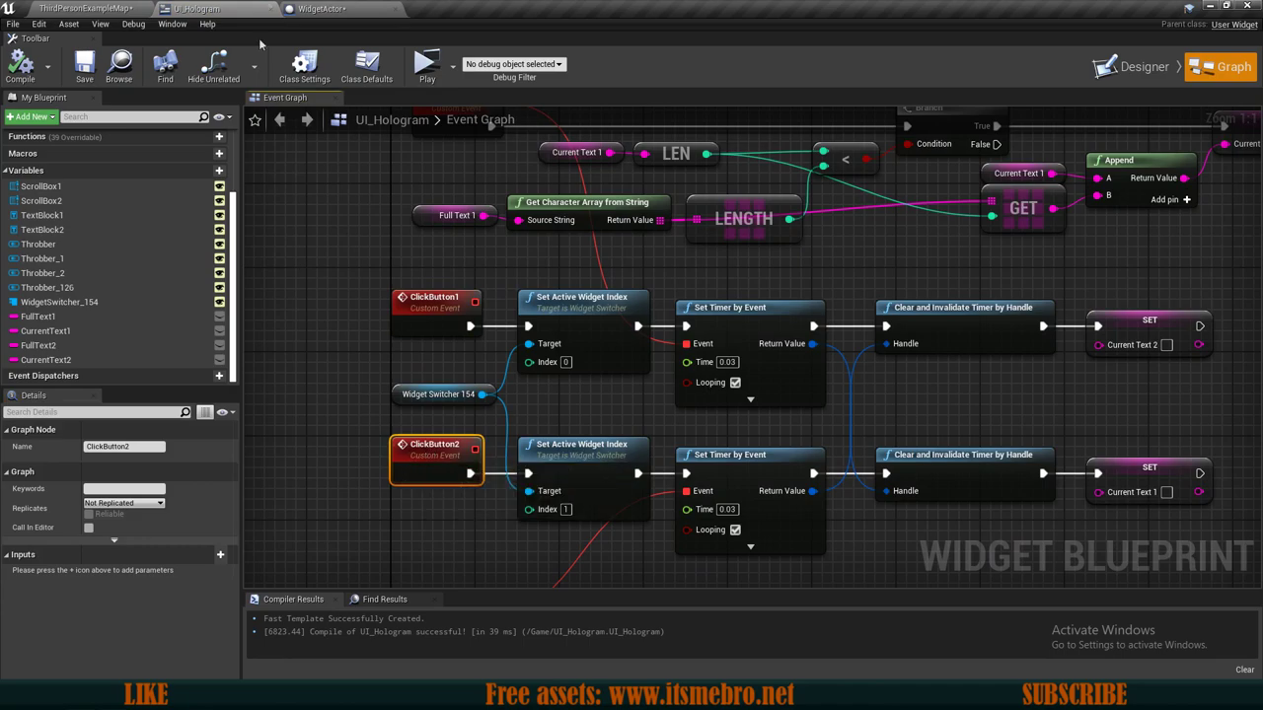
In WidgetActor, call Click Button 1 on Active Widget, executed from Num 1's Pressed output.
left_click(336, 8)
left_click_drag(476, 390, 521, 327)
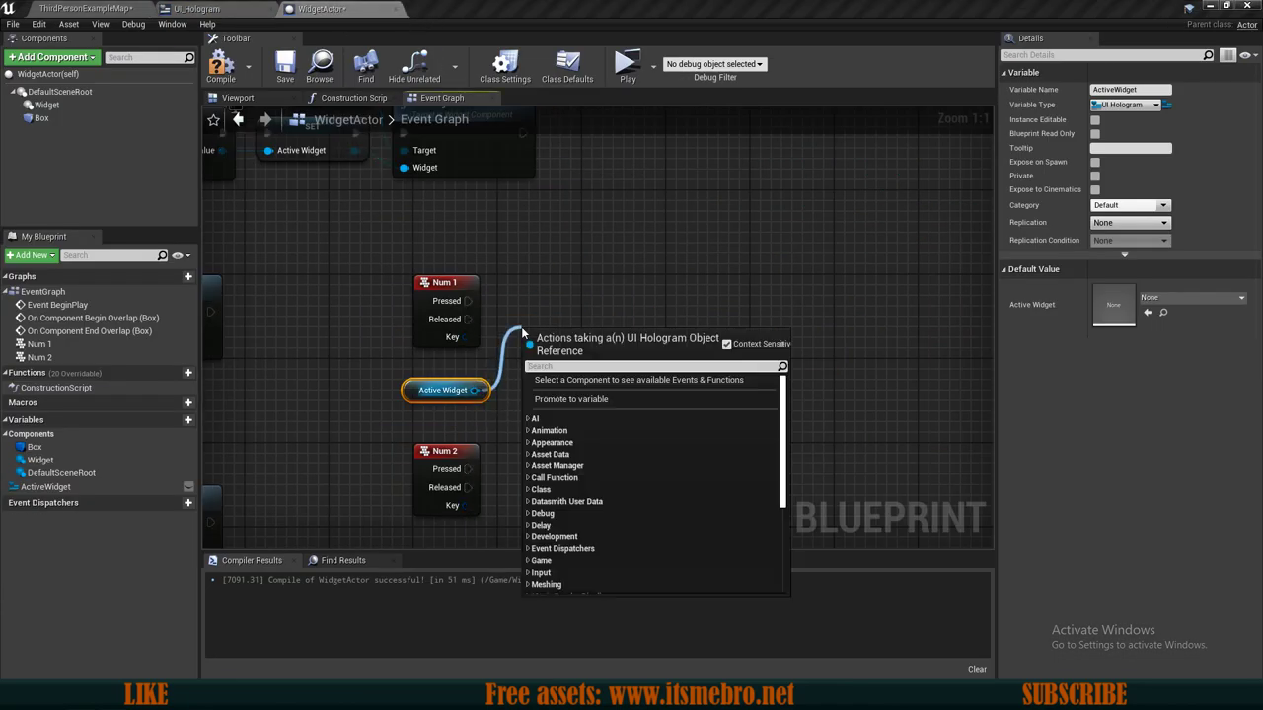
type("click")
key("Return")
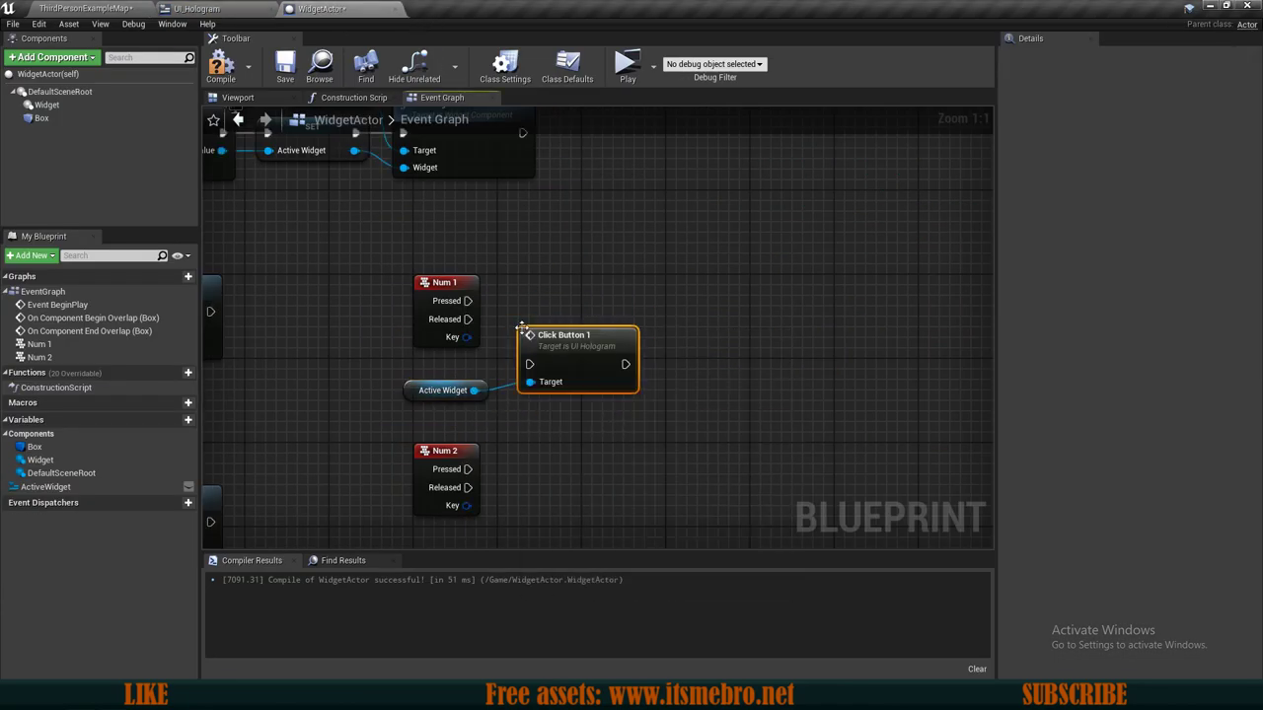
left_click_drag(544, 338, 523, 275)
right_click_drag(520, 419, 499, 352)
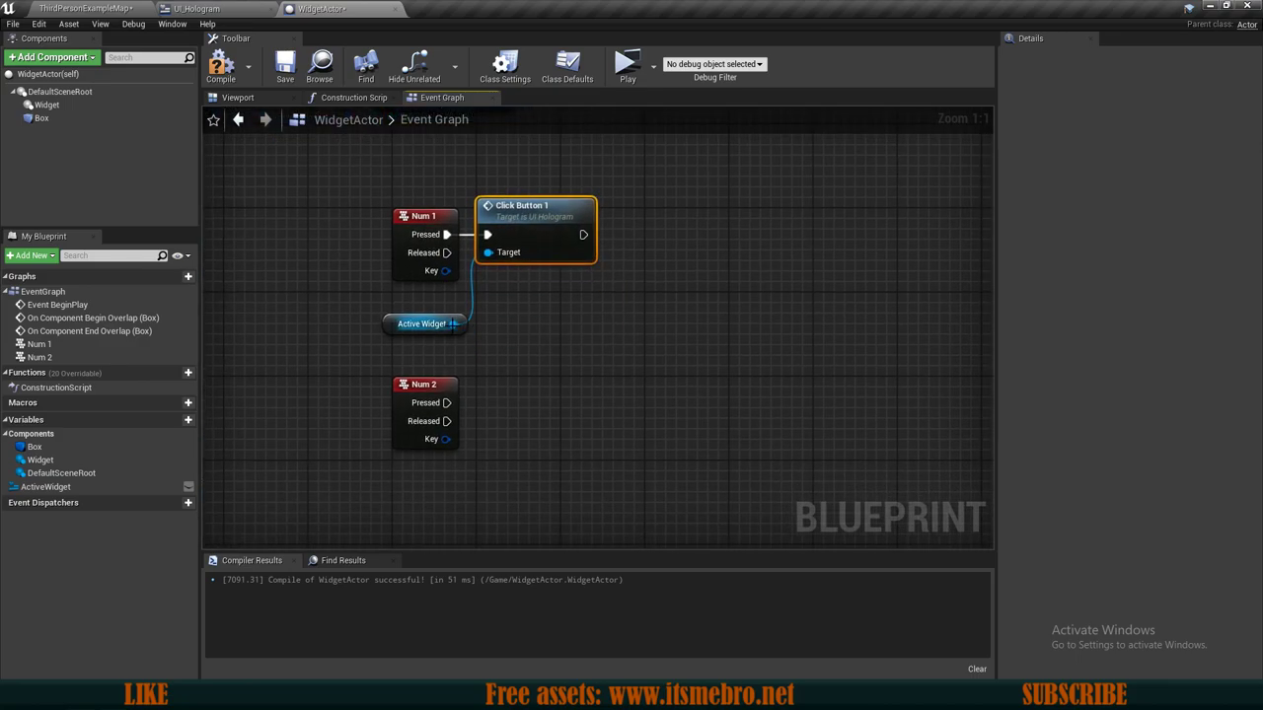
Call Click Button 2 on Active Widget, executed from Num 2's Pressed output, and align the node with the event.
left_click_drag(453, 324, 493, 390)
type("cl")
key("Down")
key("Return")
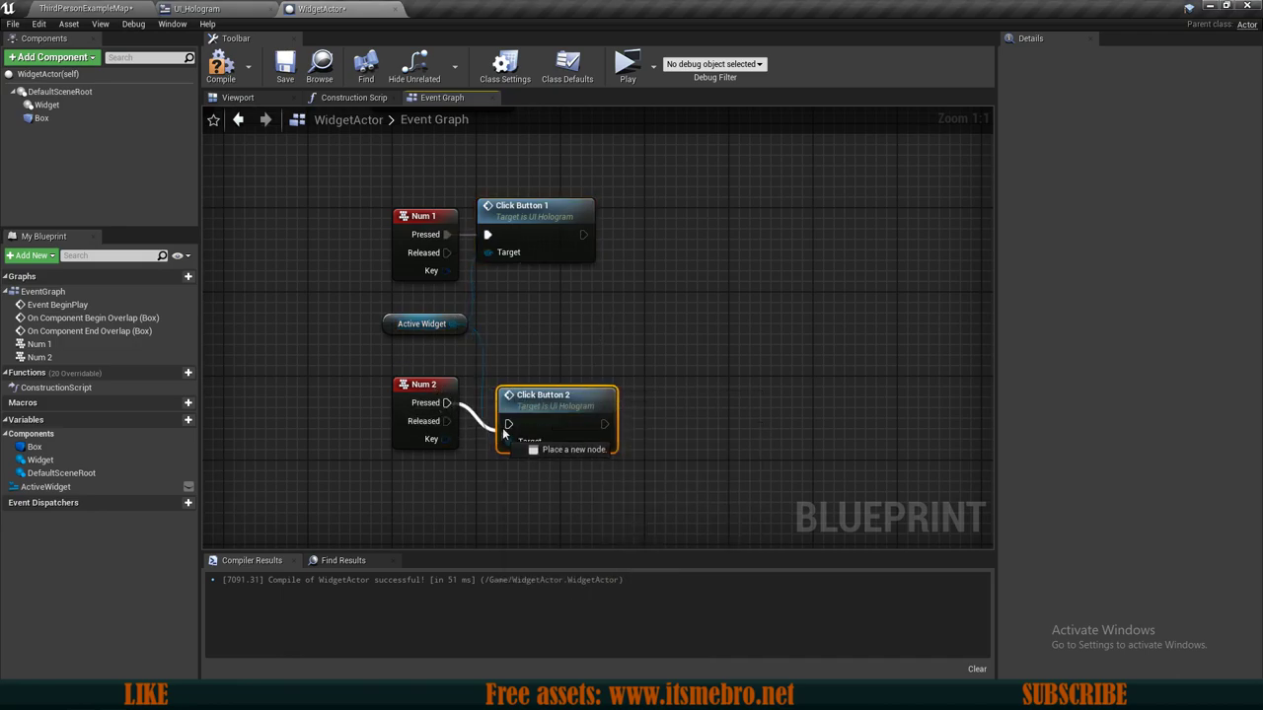
left_click_drag(518, 414, 499, 395)
left_click(525, 322)
Compile and save WidgetActor with the new number-key events, and look over the whole graph.
scroll(525, 322, "down", 2)
right_click_drag(525, 322, 609, 354)
left_click(248, 68)
left_click(233, 67)
scroll(390, 276, "down", 3)
right_click_drag(391, 276, 570, 339)
scroll(525, 319, "up", 3)
Place a WidgetActor in the ThirdPersonExampleMap level and rotate it -90 degrees about the vertical axis.
left_click(90, 6)
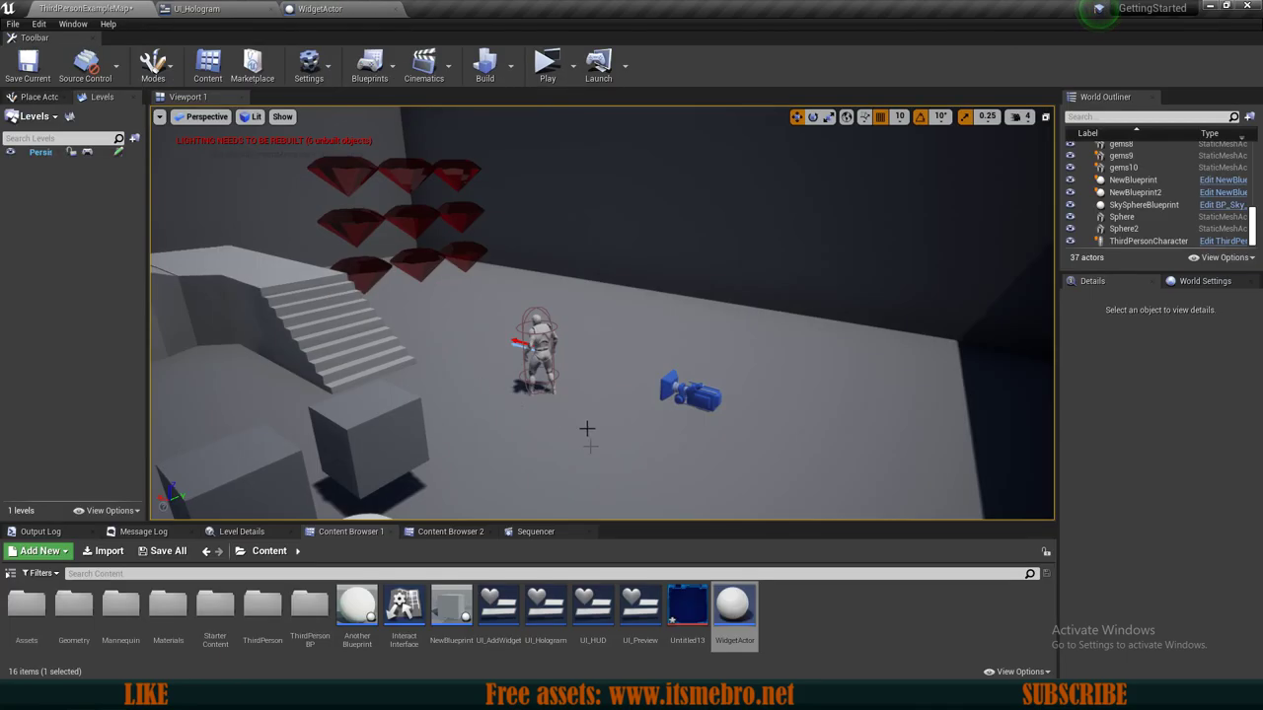
left_click_drag(740, 614, 756, 329)
right_click_drag(654, 361, 758, 371)
key("e")
left_click_drag(550, 358, 657, 367)
right_click_drag(656, 367, 858, 372)
right_click_drag(441, 345, 531, 350)
Move the WidgetActor against the wall to about Y 1440, Z 270, and scale it uniformly to 0.25.
key("w")
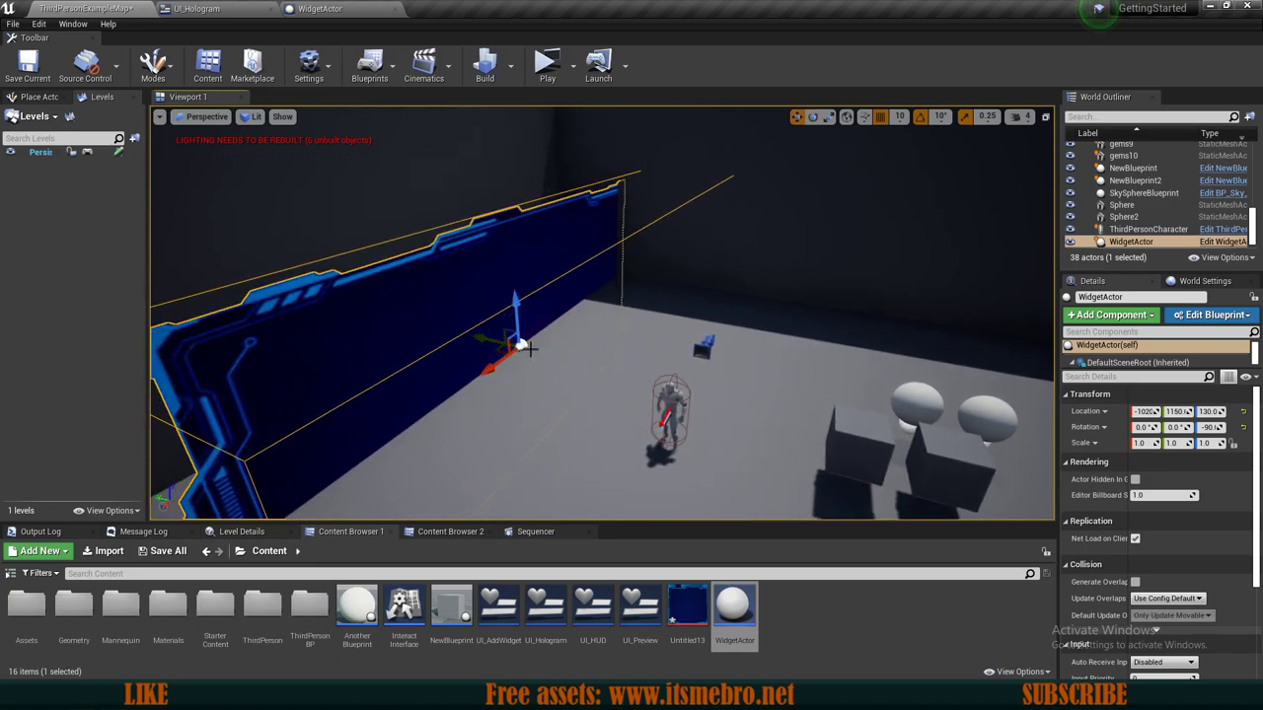
left_click_drag(494, 342, 446, 357)
key("f")
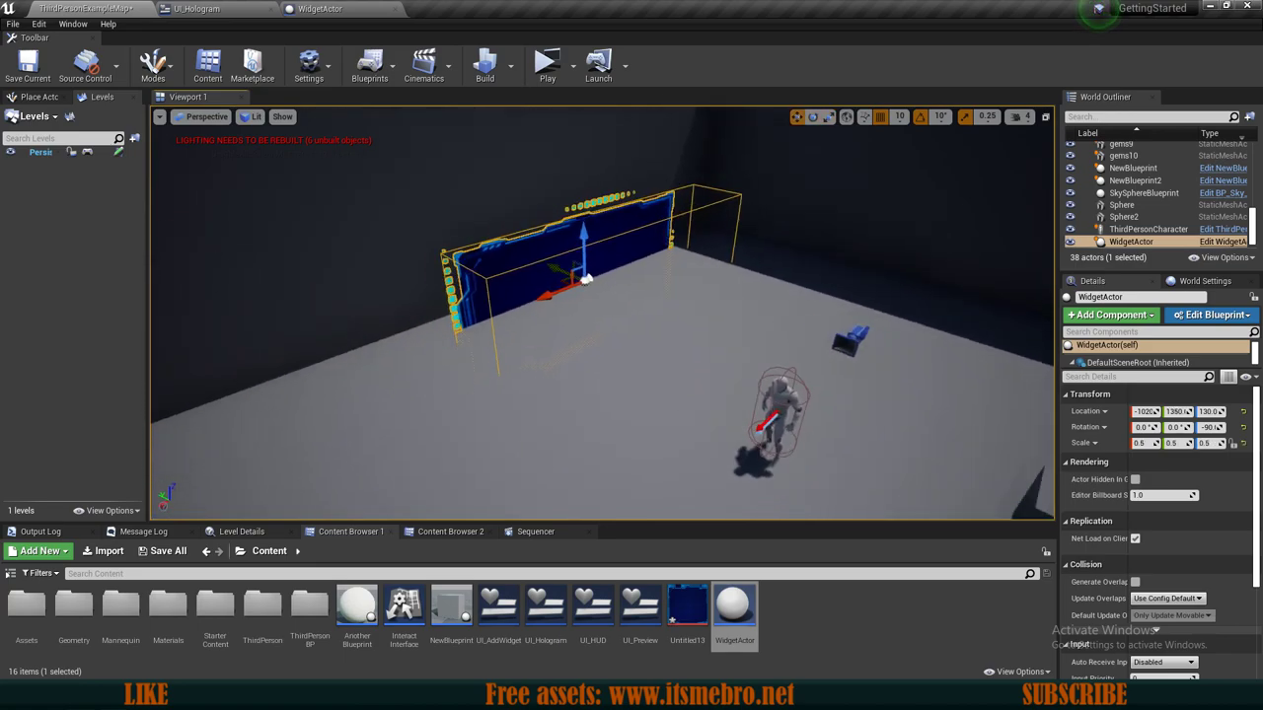
left_click(556, 251)
left_click(560, 265)
left_click_drag(559, 269, 526, 219)
key("f")
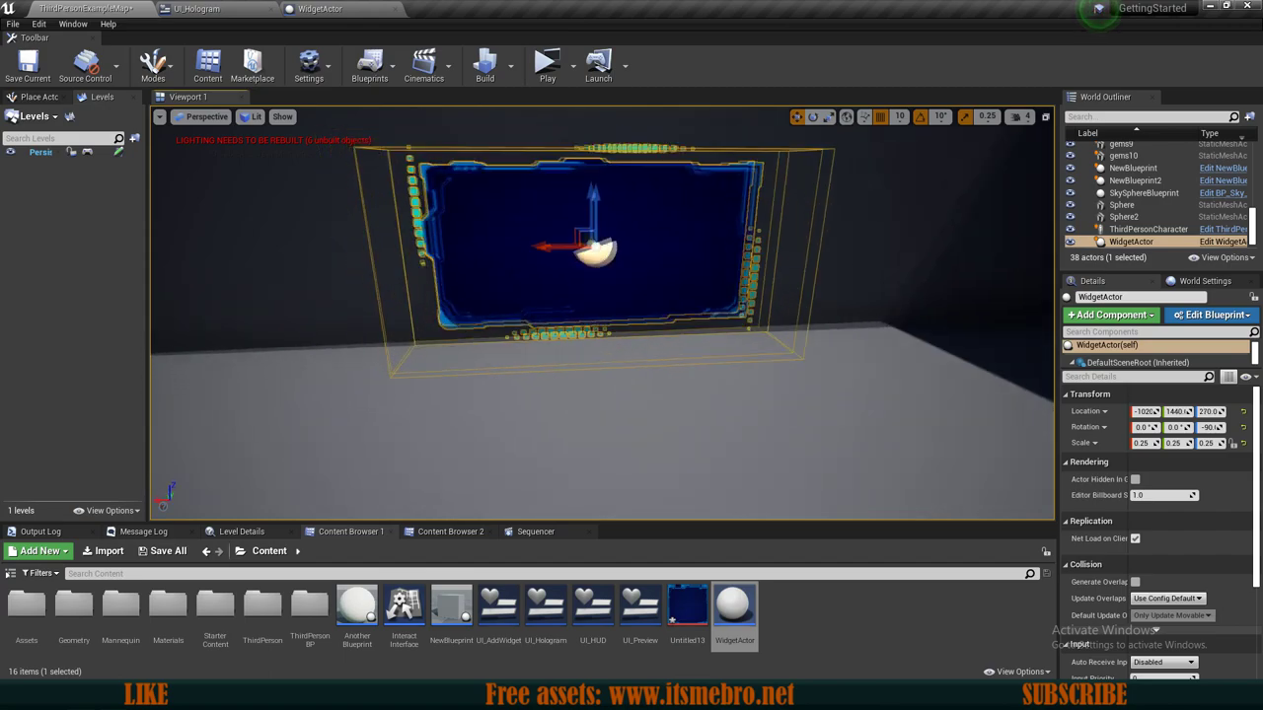
Set TextBlock2's colour in UI_Hologram to cyan with green 1 and blue 1, and compile and save the widget.
left_click(197, 8)
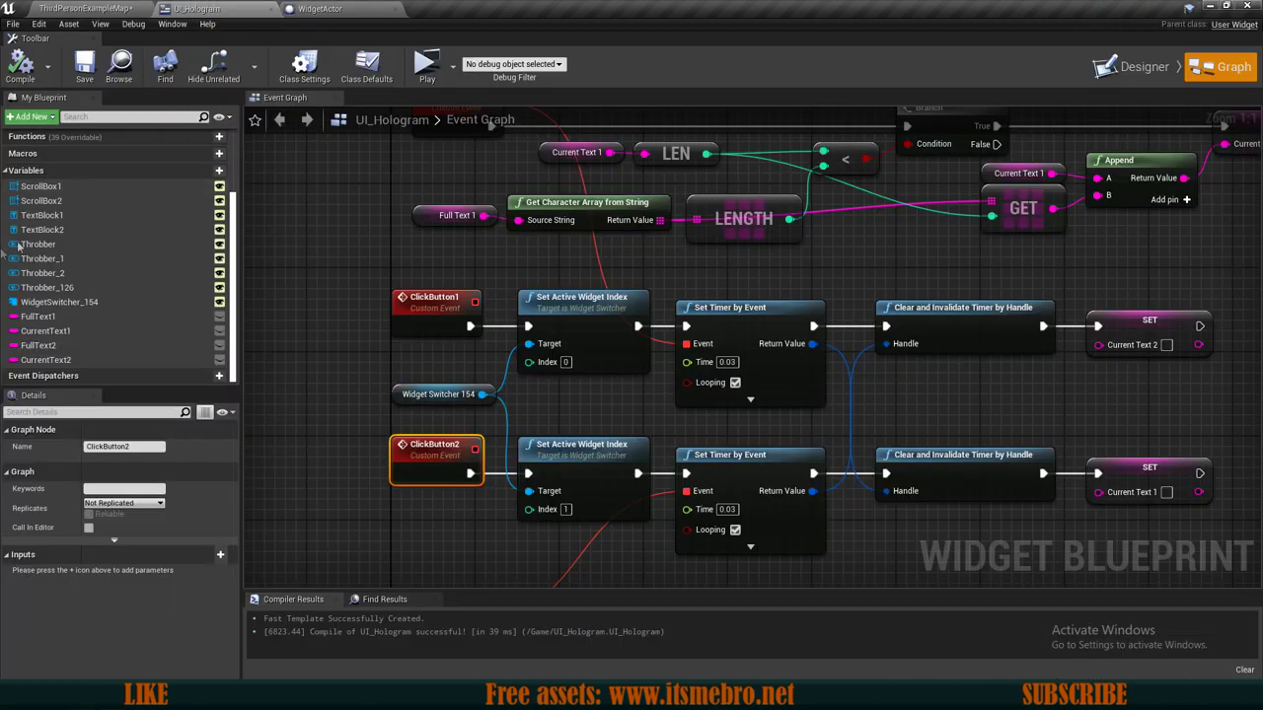
left_click(1150, 71)
left_click(71, 443)
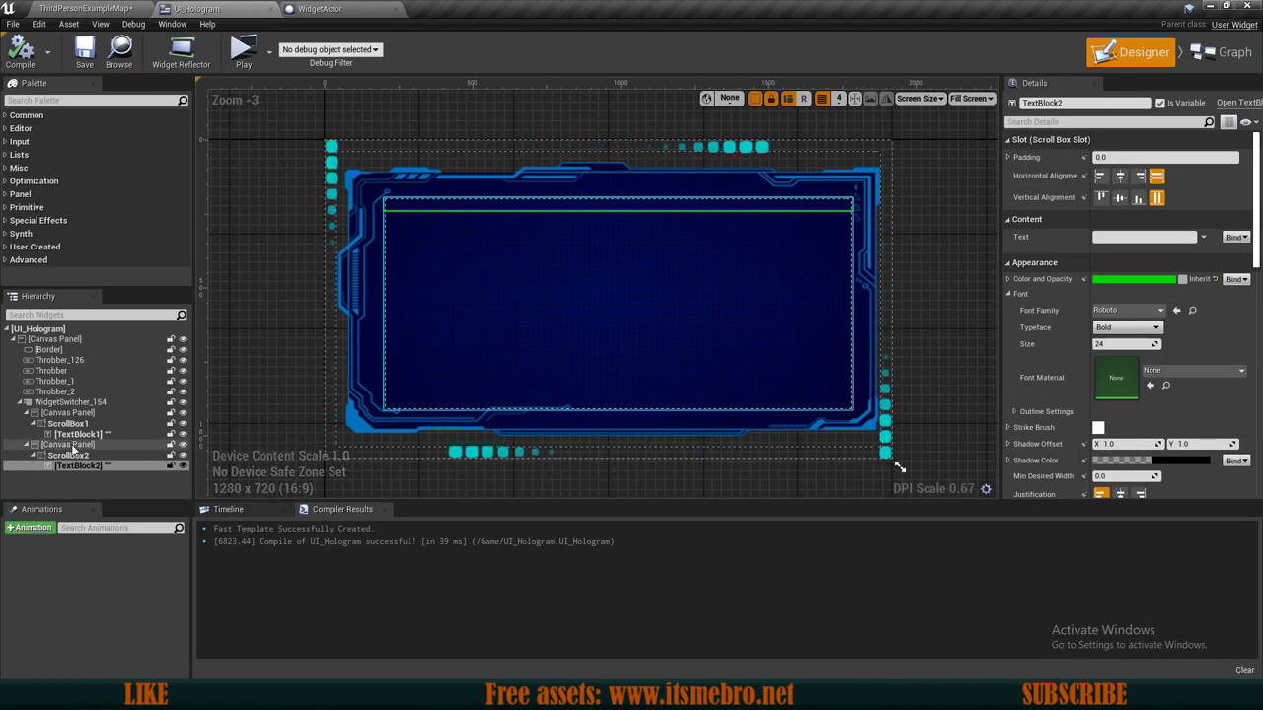
left_click(77, 435)
left_click(77, 466)
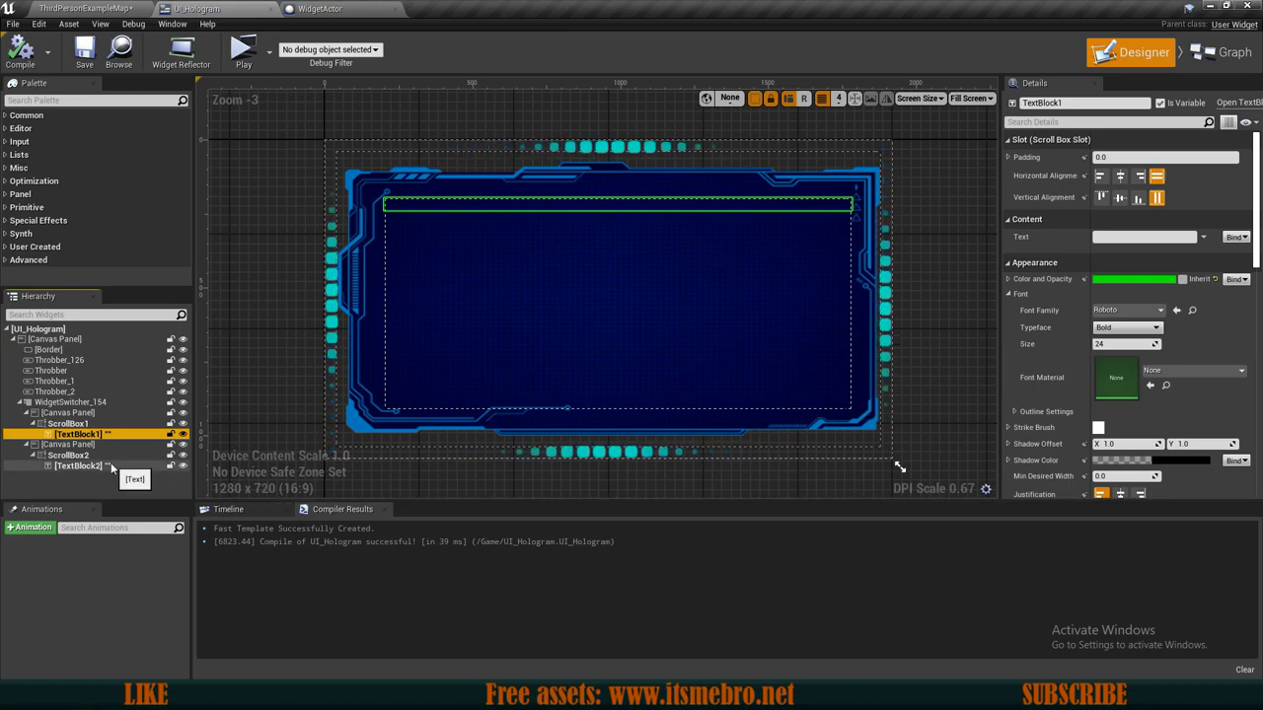
left_click(1103, 280)
left_click(882, 507)
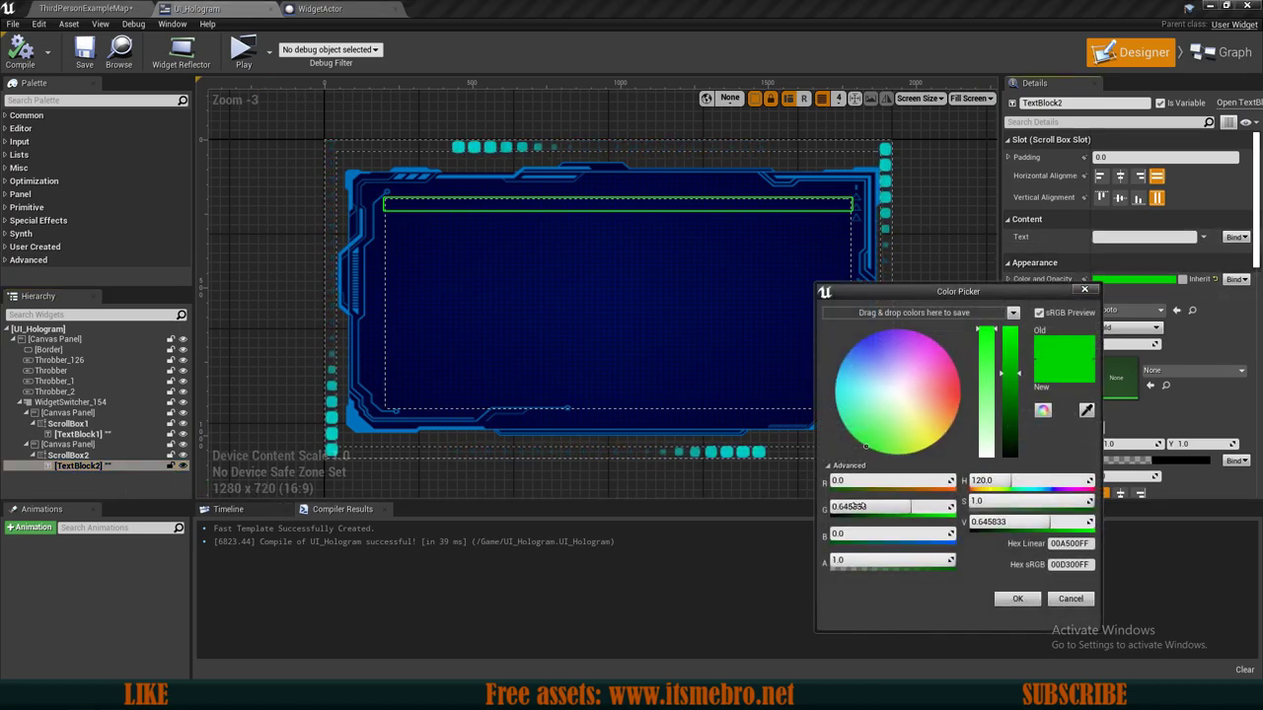
type("1")
key("Return")
left_click_drag(848, 534, 951, 534)
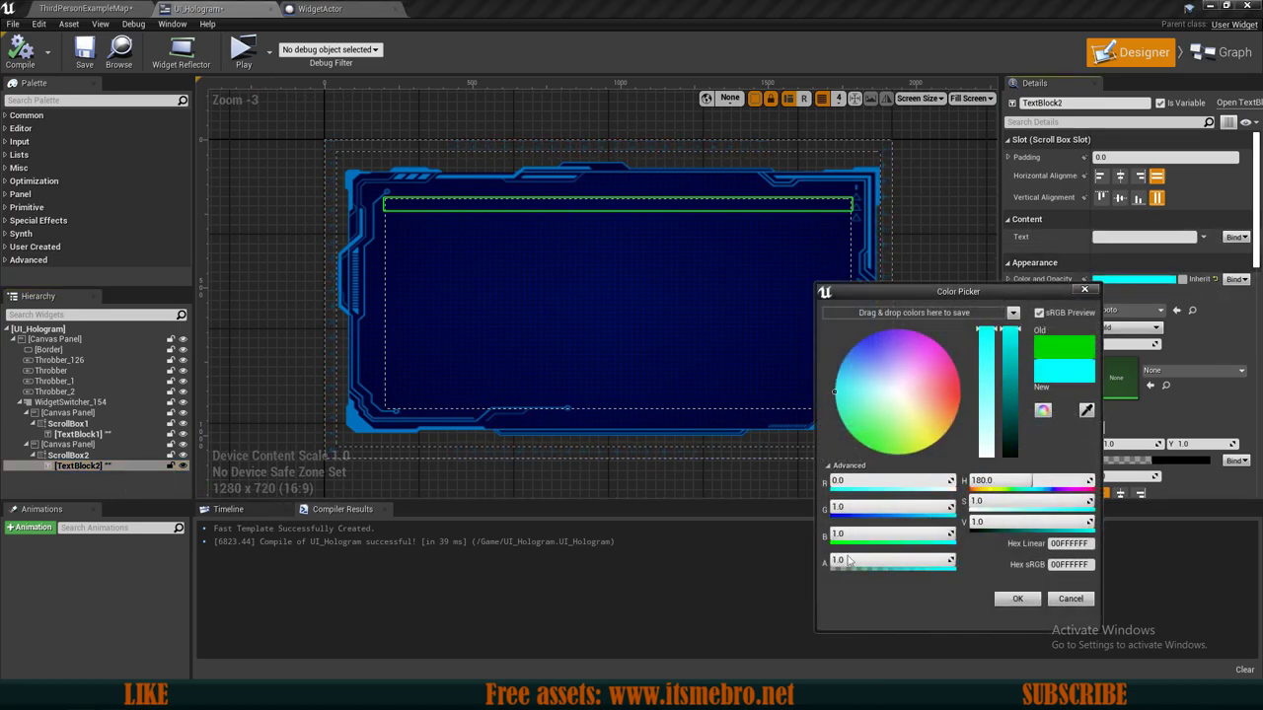
left_click(1017, 599)
left_click(20, 54)
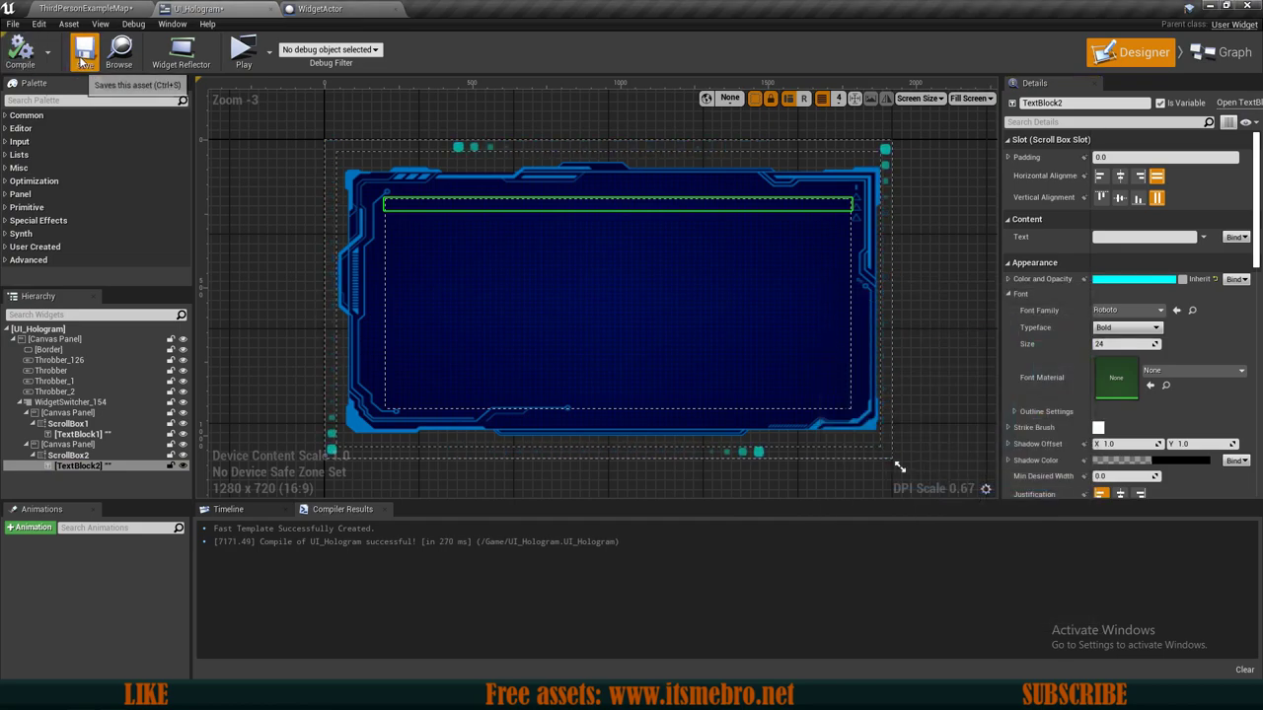
left_click(84, 54)
Play the level, walk the character into the hologram's box to test the typing text, and end the session.
left_click(86, 8)
left_click(548, 65)
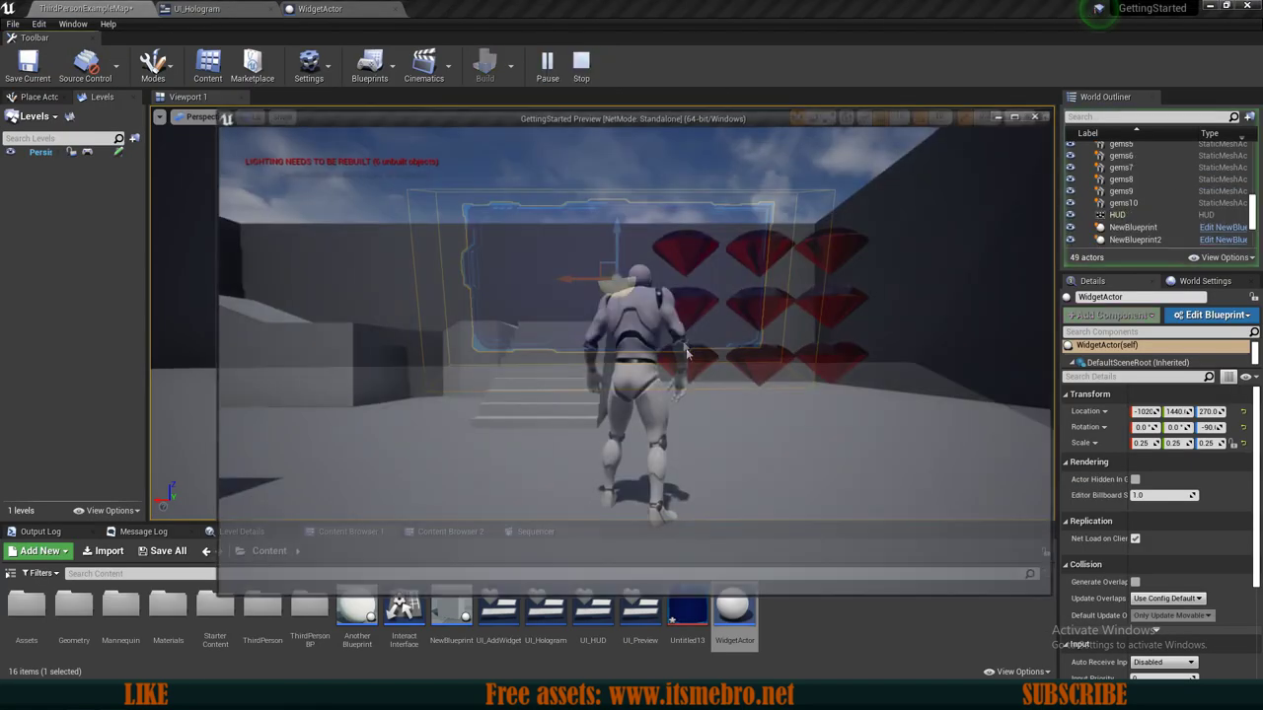
key("w")
key("d")
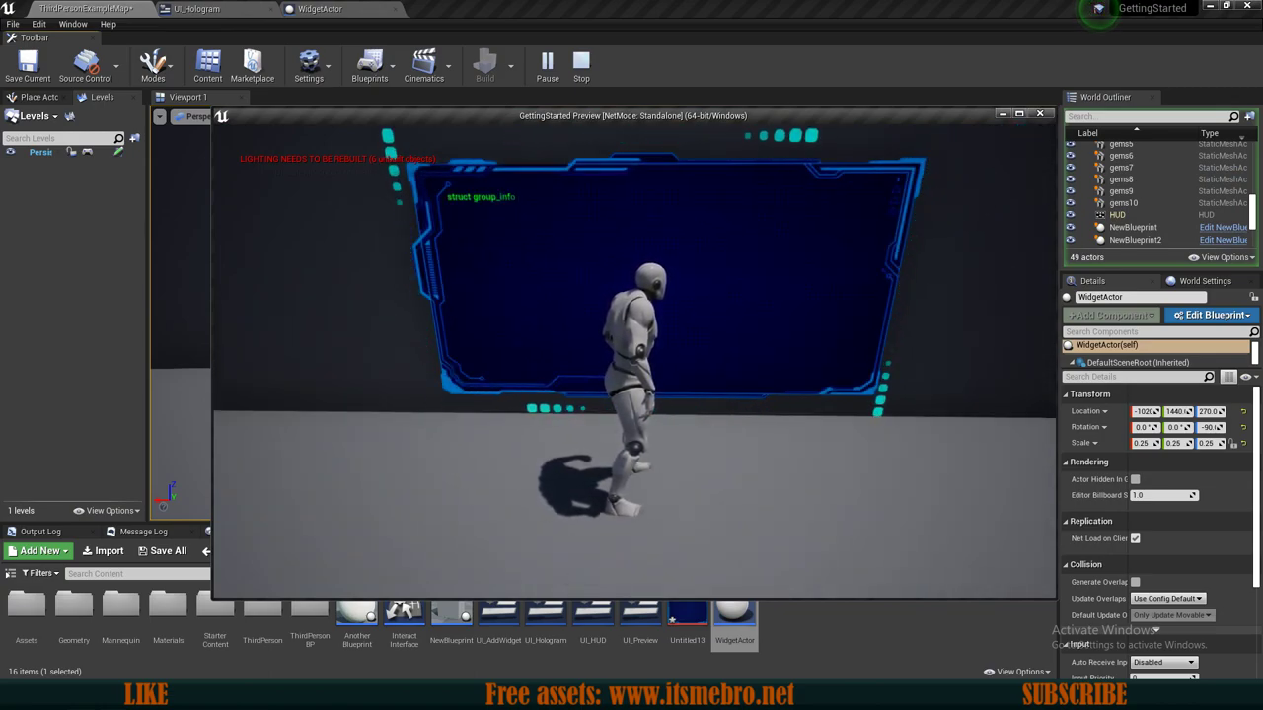
key("d")
key("a")
key("d")
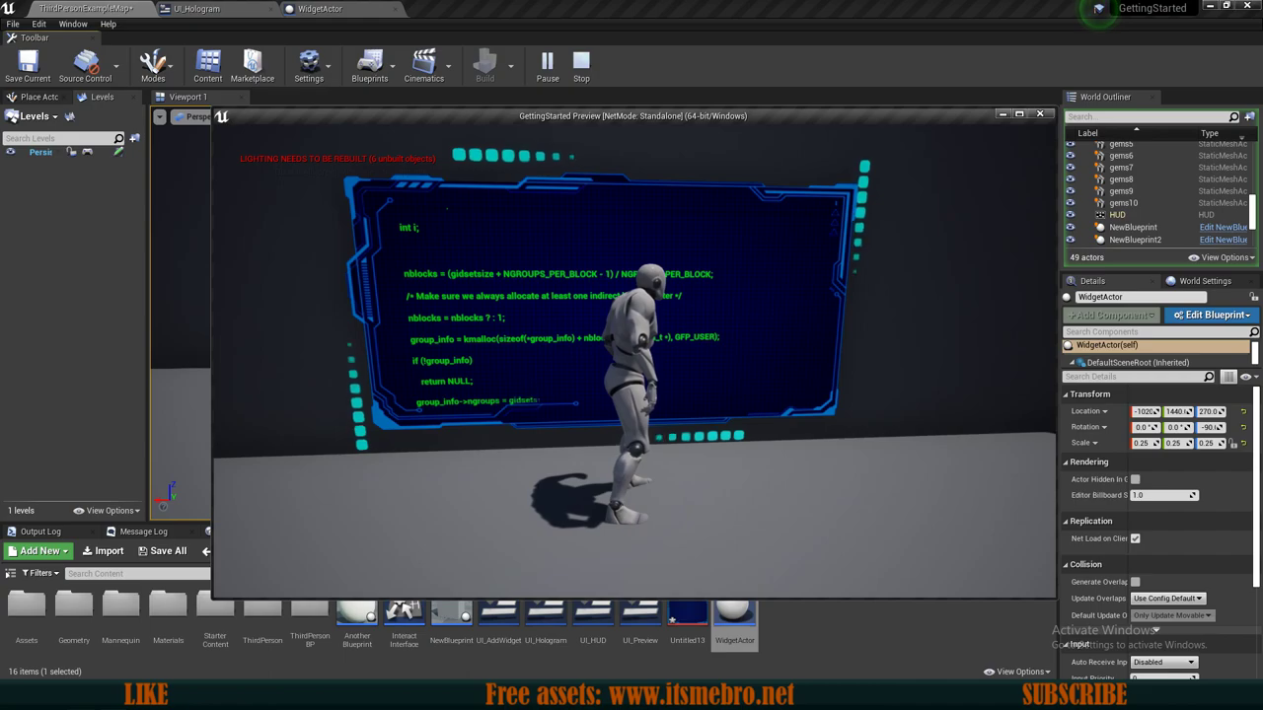
key("Escape")
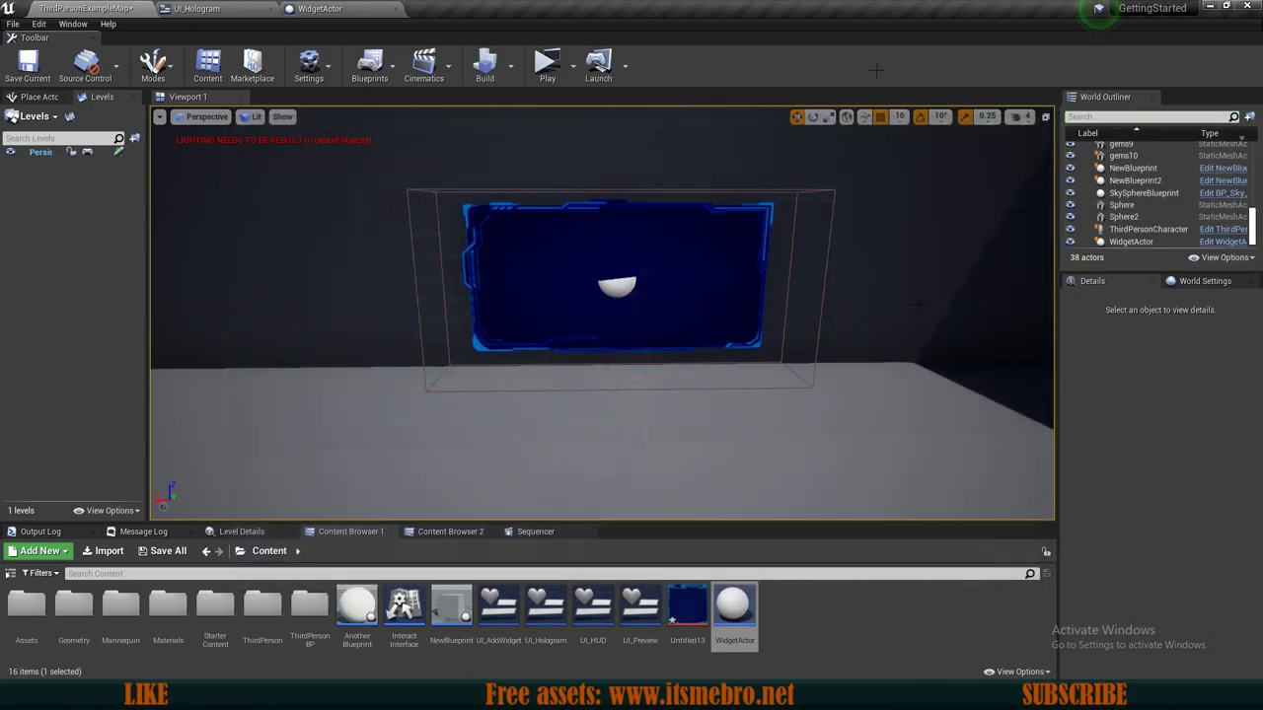
Set the Time of both Set Timer by Event nodes in UI_Hologram's graph to 0.01, and compile and save.
left_click(392, 7)
left_click(246, 8)
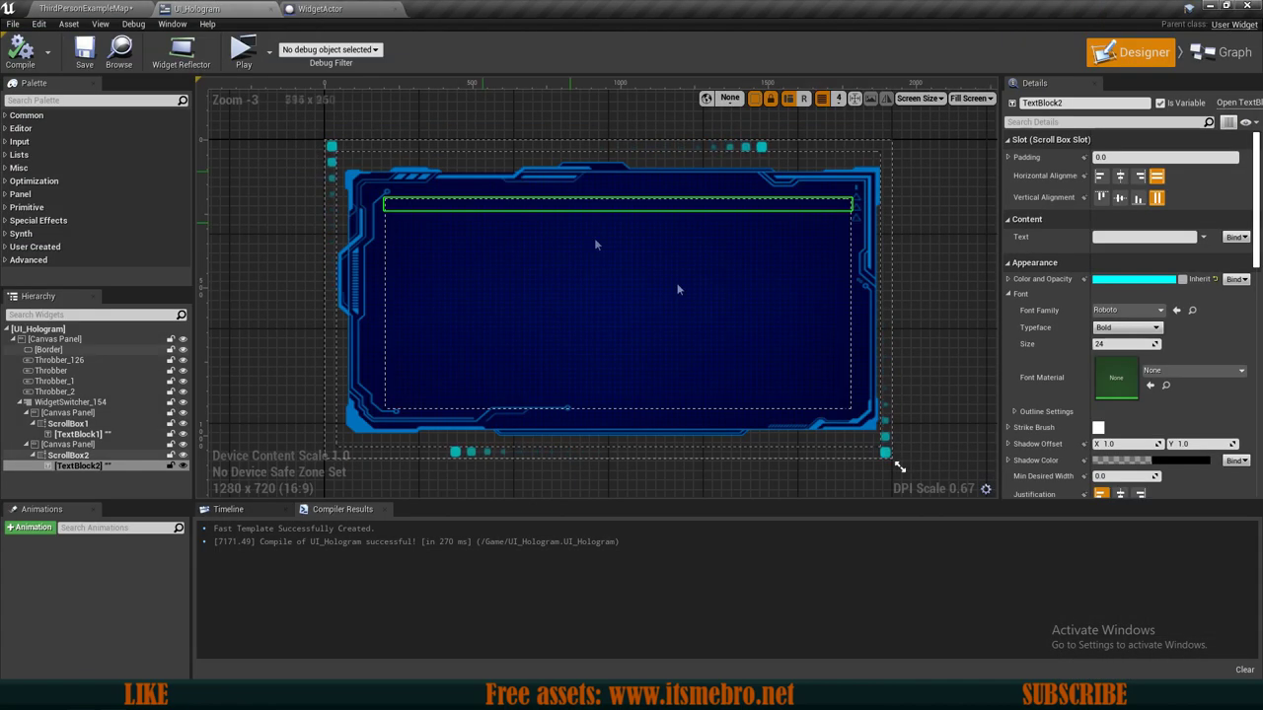
left_click(1221, 53)
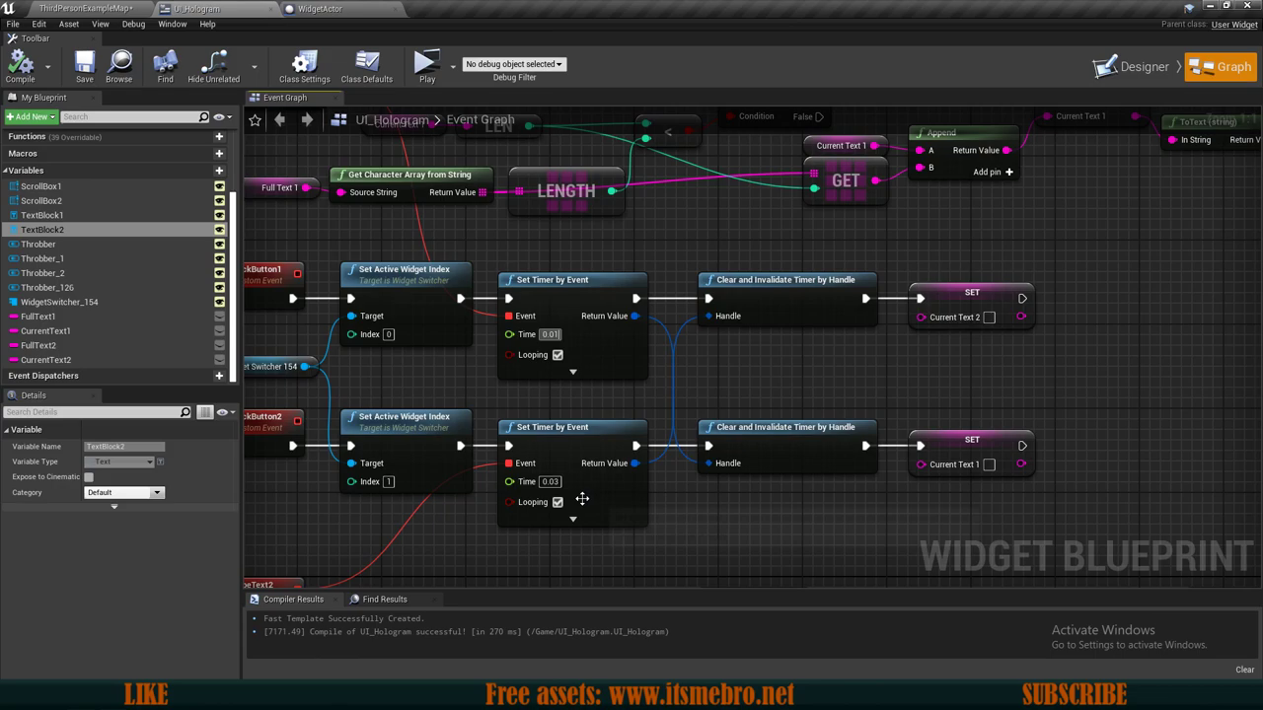
scroll(728, 516, "down", 2)
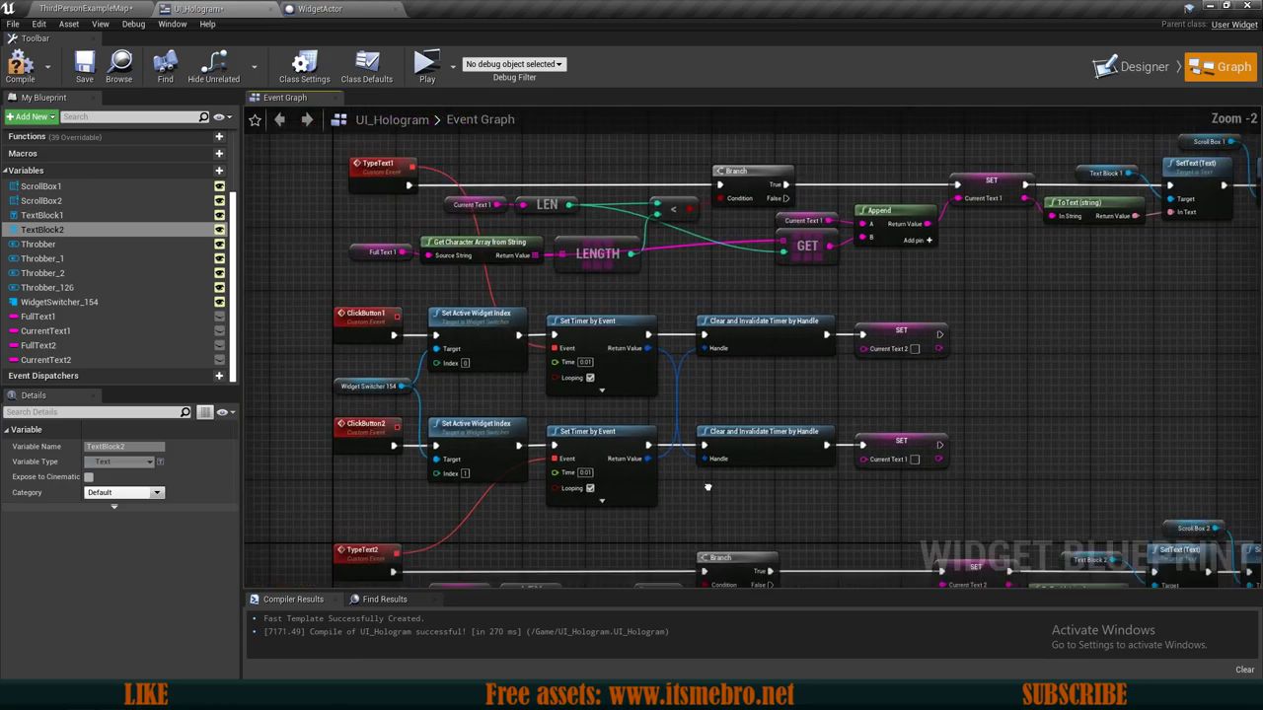
left_click(19, 69)
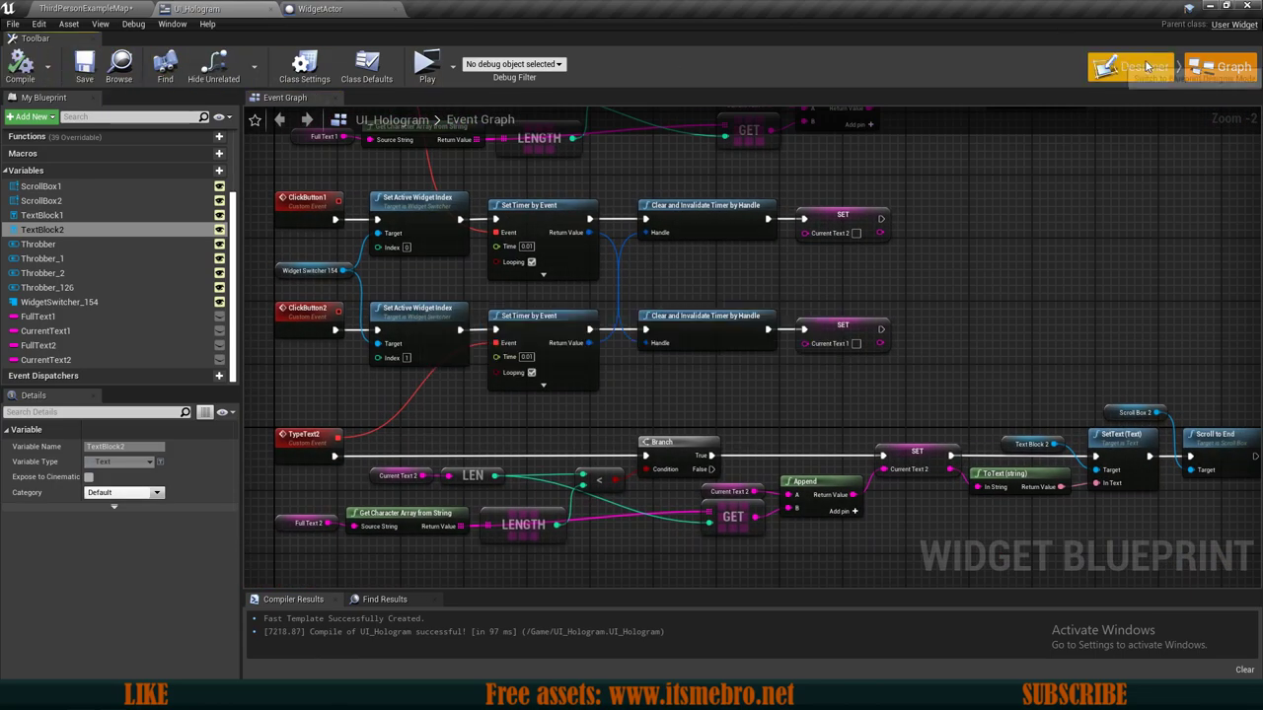
Shrink WidgetSwitcher_154 from its upper and lower edges to Position Y about -329 and Size Y about 671.
left_click(1135, 66)
left_click(79, 434)
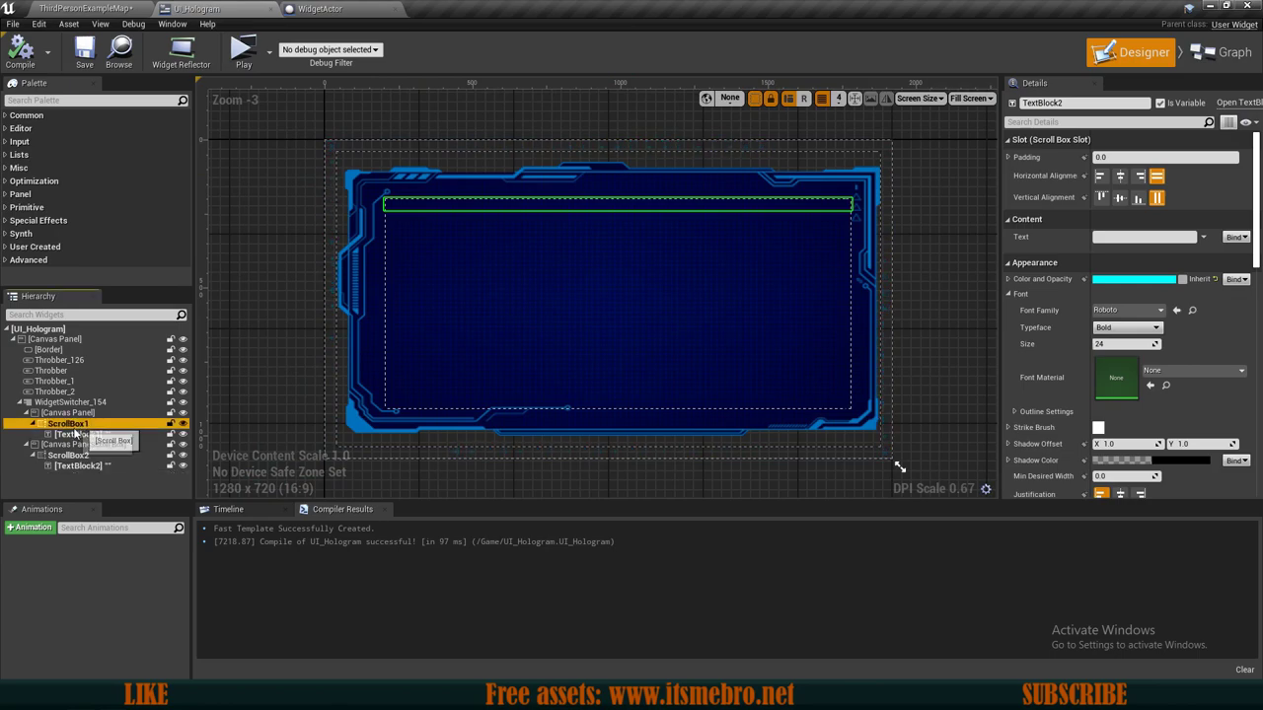
left_click(69, 423)
left_click(67, 413)
left_click(69, 402)
scroll(596, 195, "up", 1)
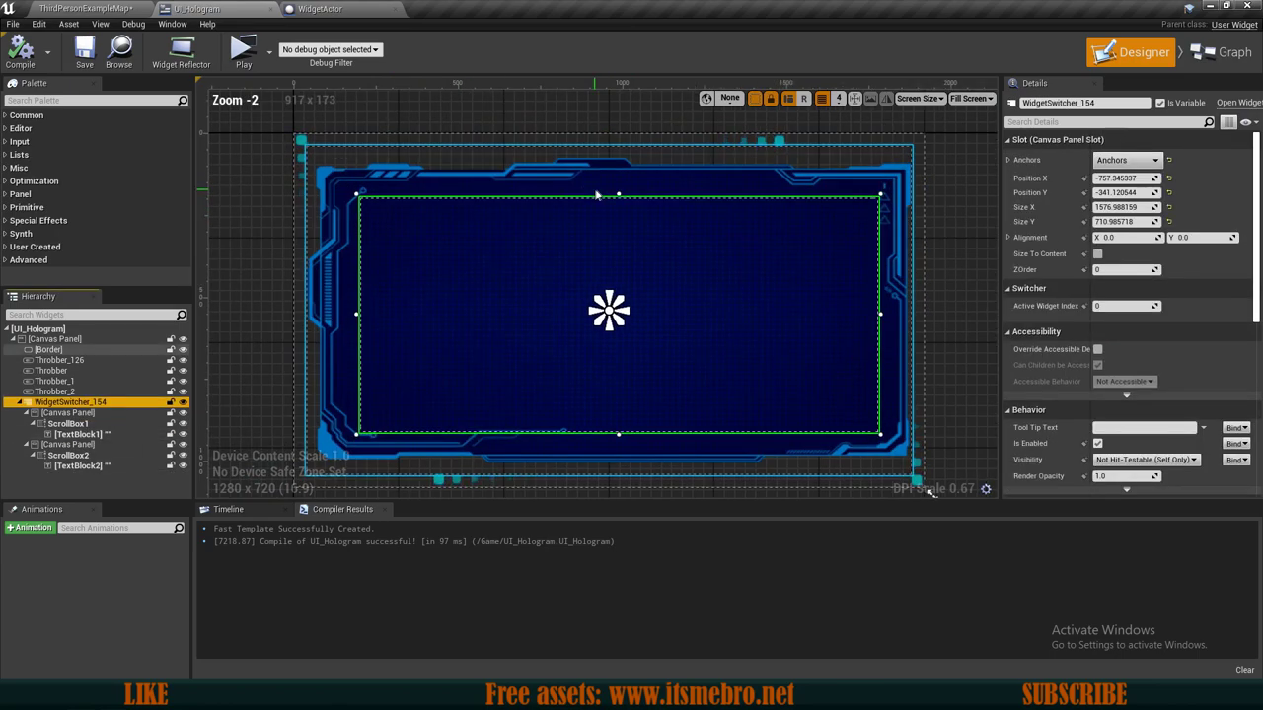
left_click_drag(618, 193, 618, 200)
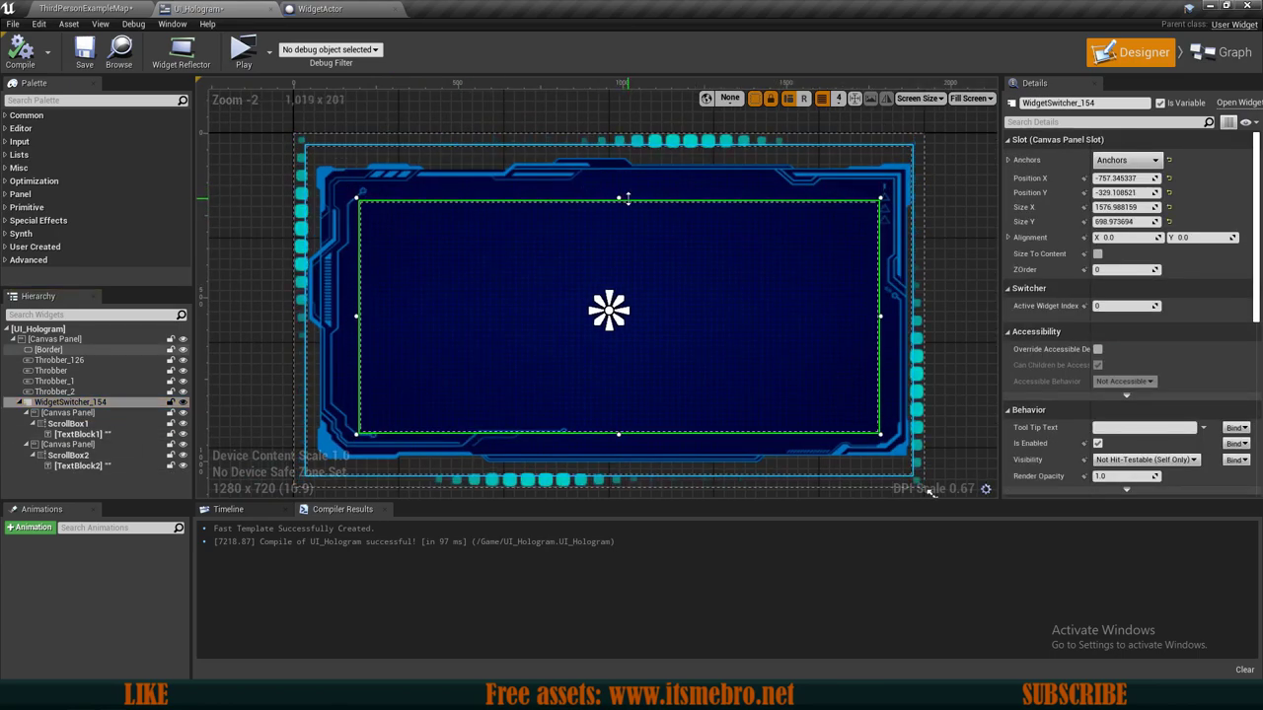
left_click_drag(618, 435, 619, 424)
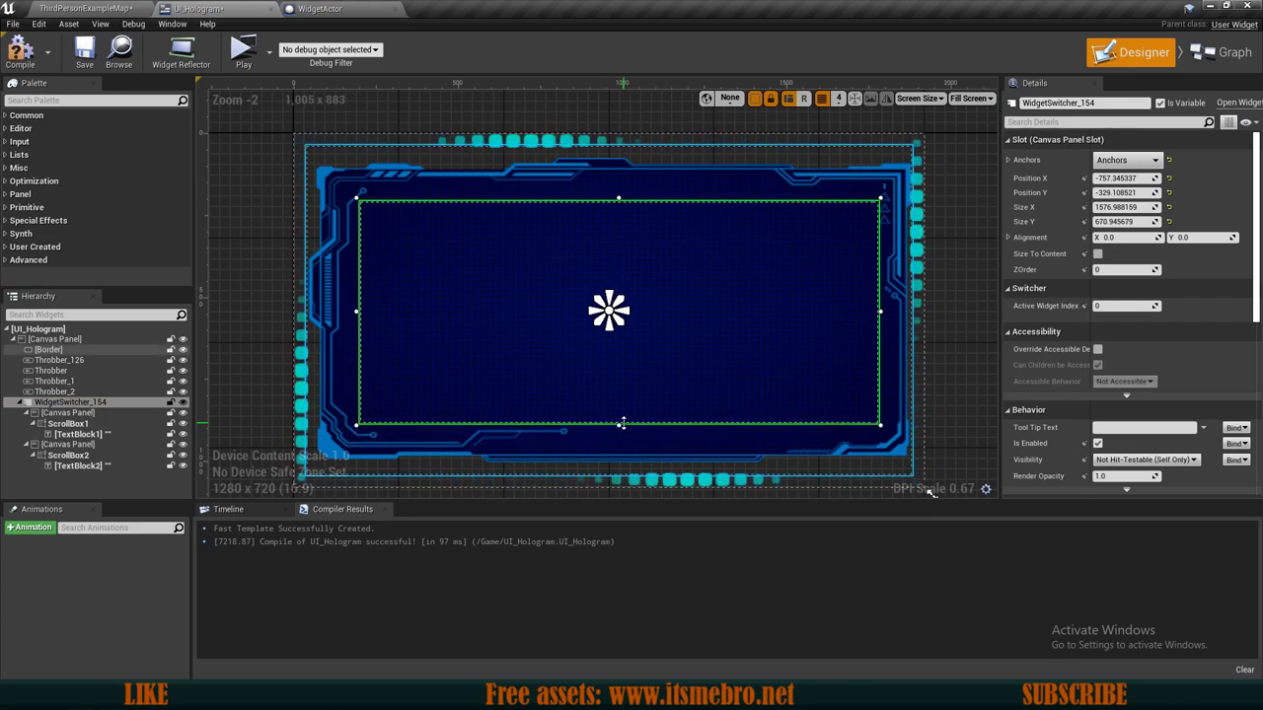
Play the level again and walk to the hologram to check the faster typing and the adjusted text area.
left_click(243, 49)
key("w")
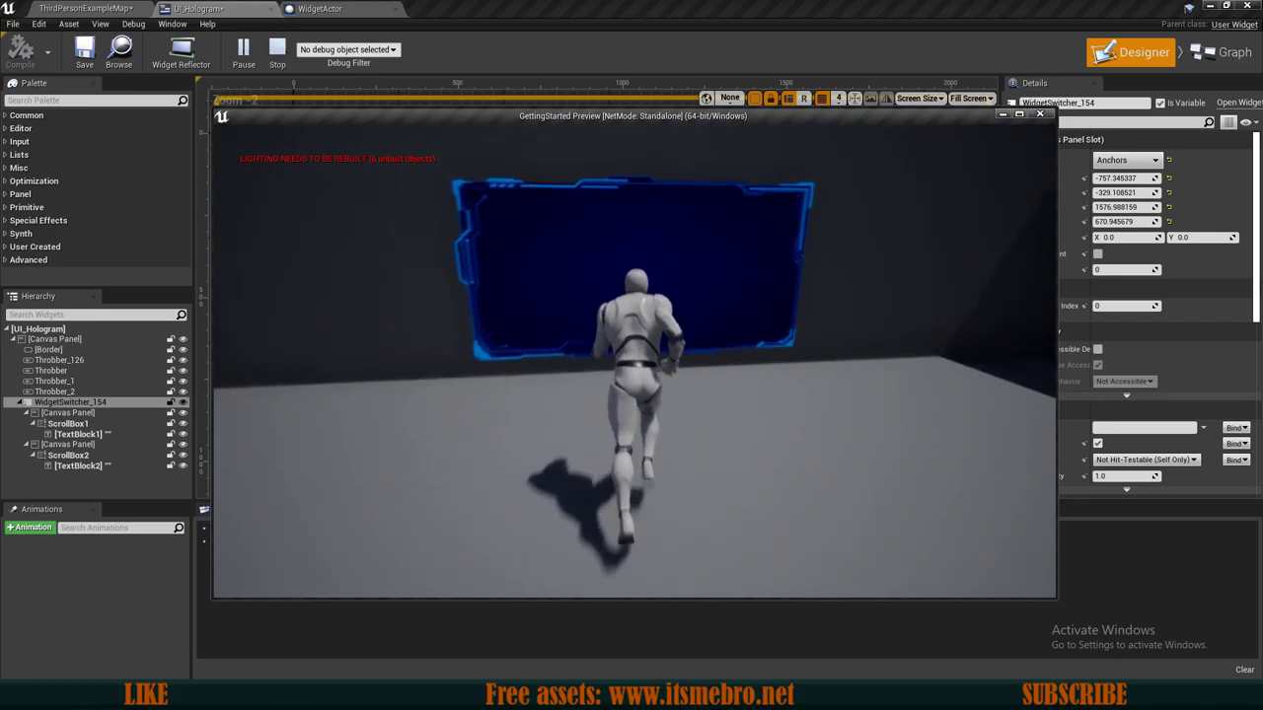
key("d")
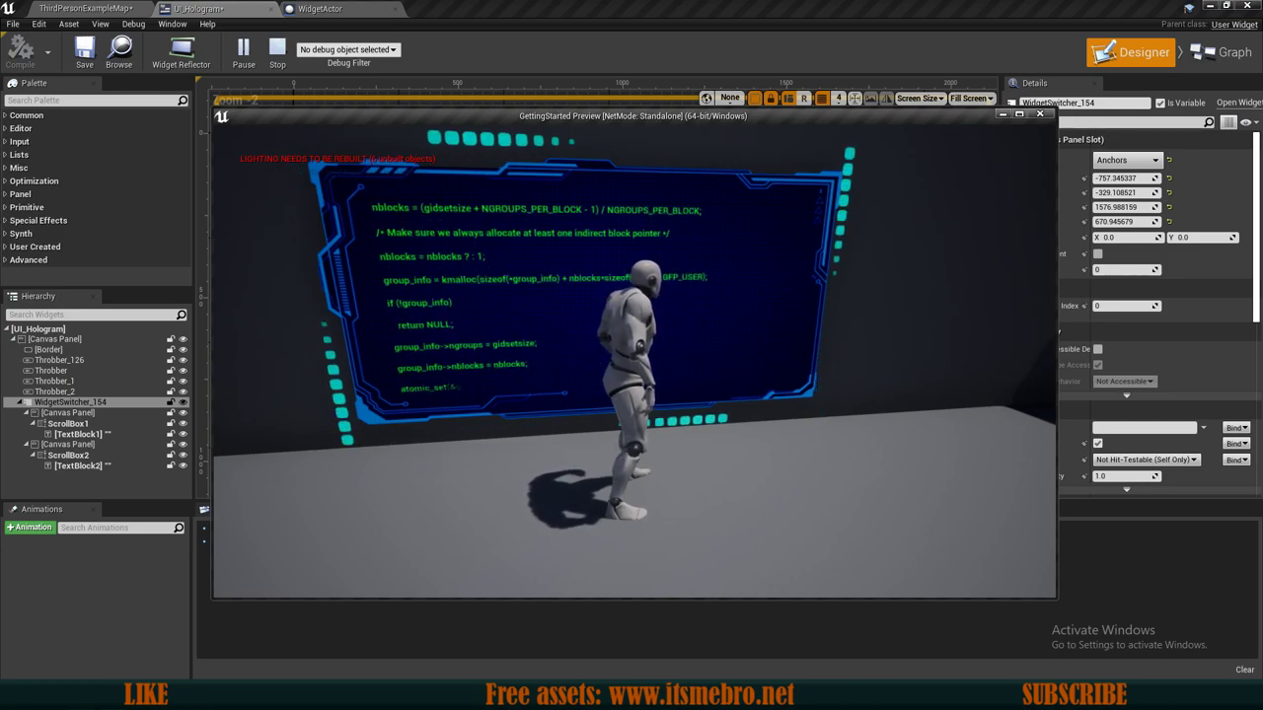
key("s")
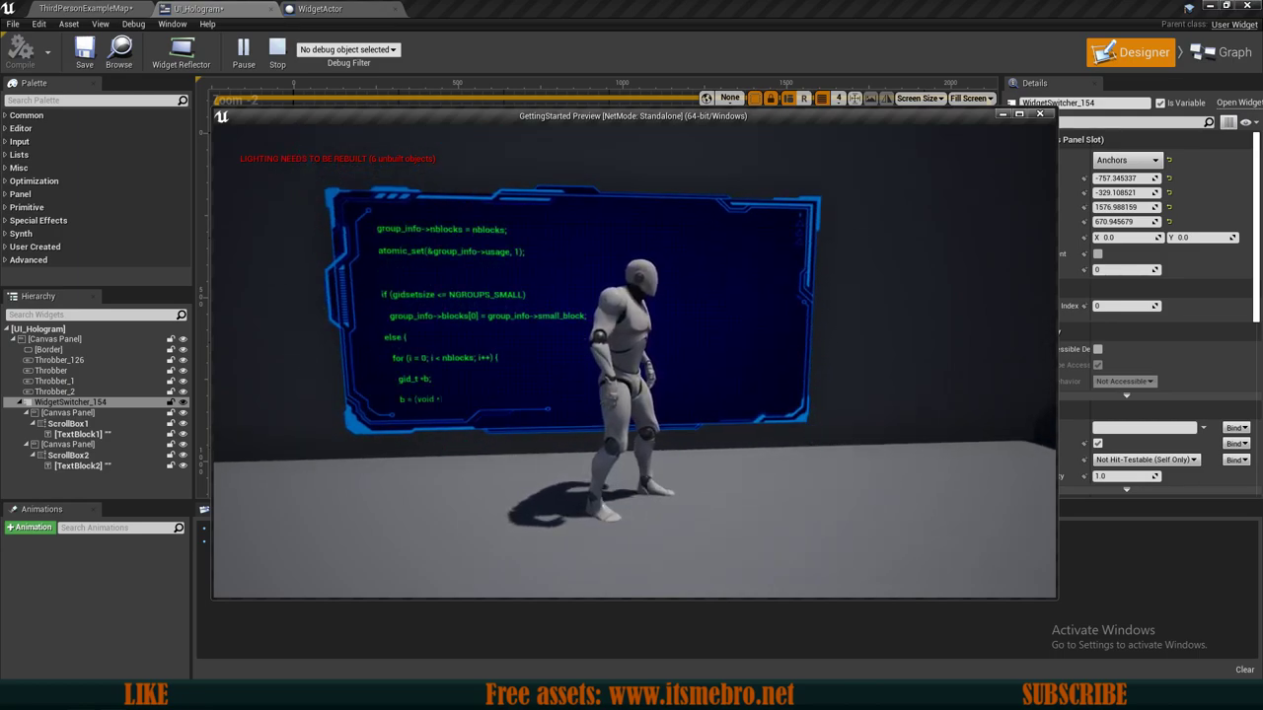